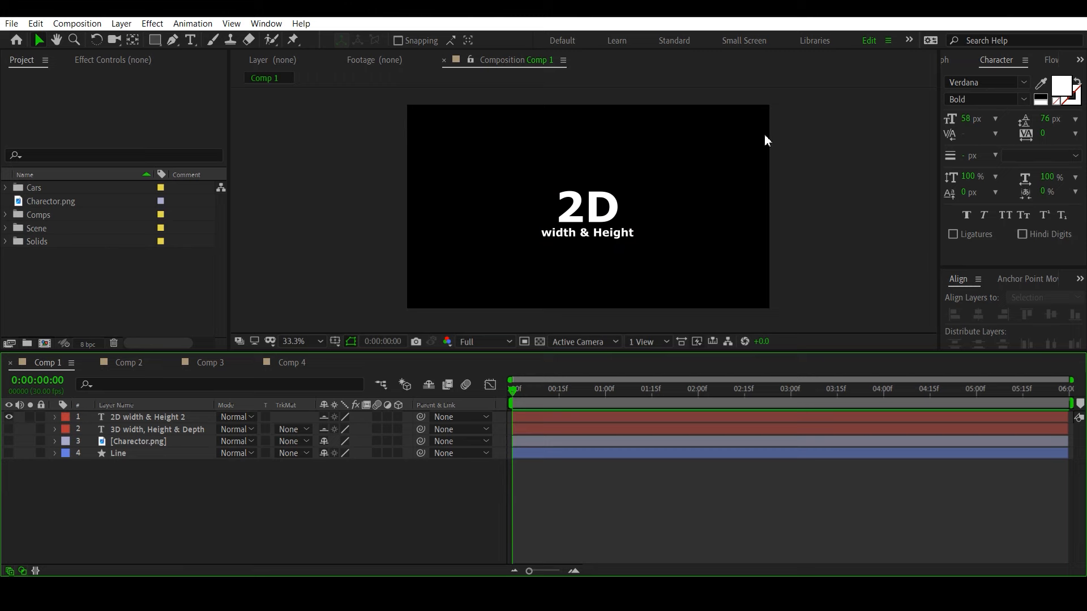
Compare the 2D and 3D title layers by alternating their visibility, leaving both layers hidden.
left_click(9, 417)
left_click(9, 429)
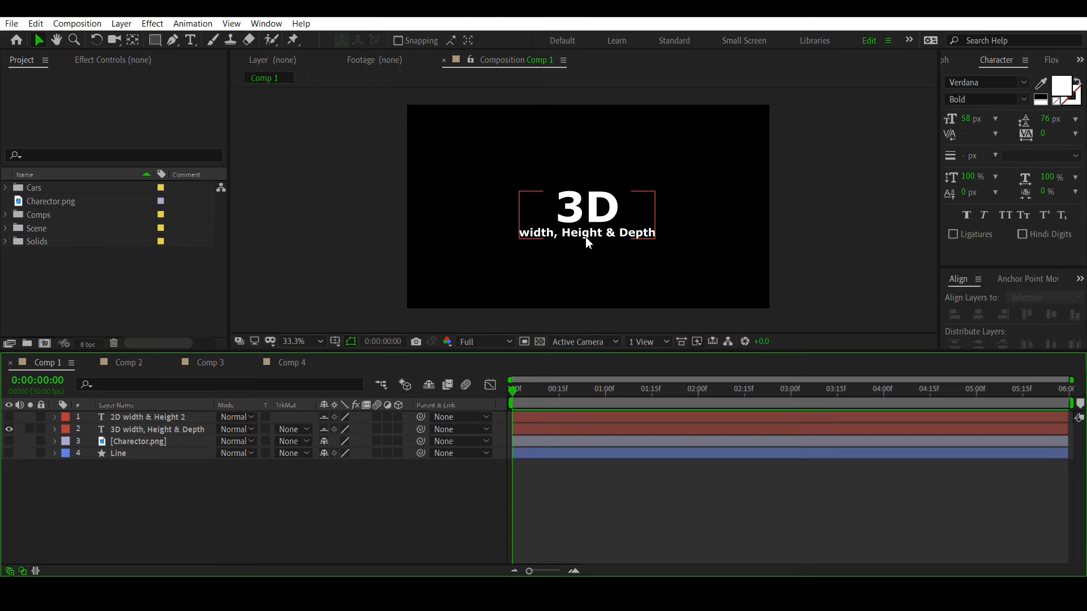
left_click(9, 429)
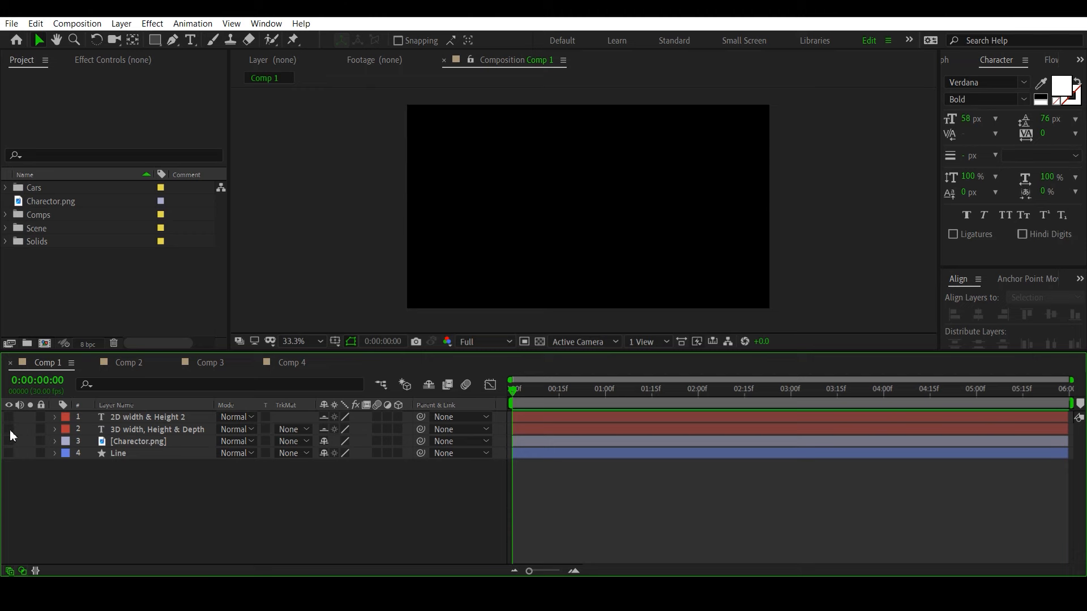
left_click(9, 417)
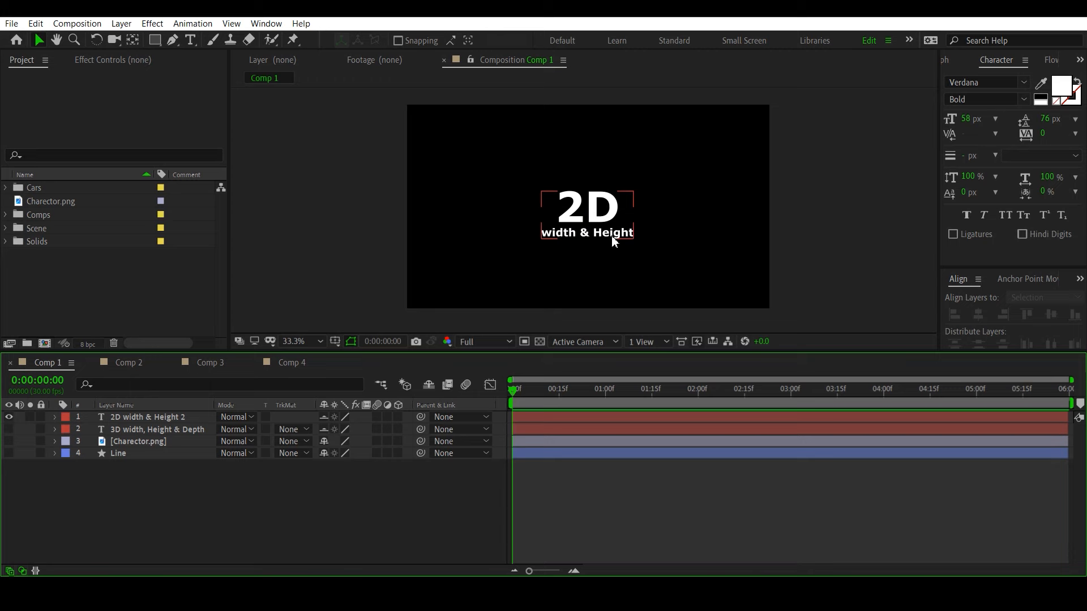
left_click(9, 418)
left_click(9, 429)
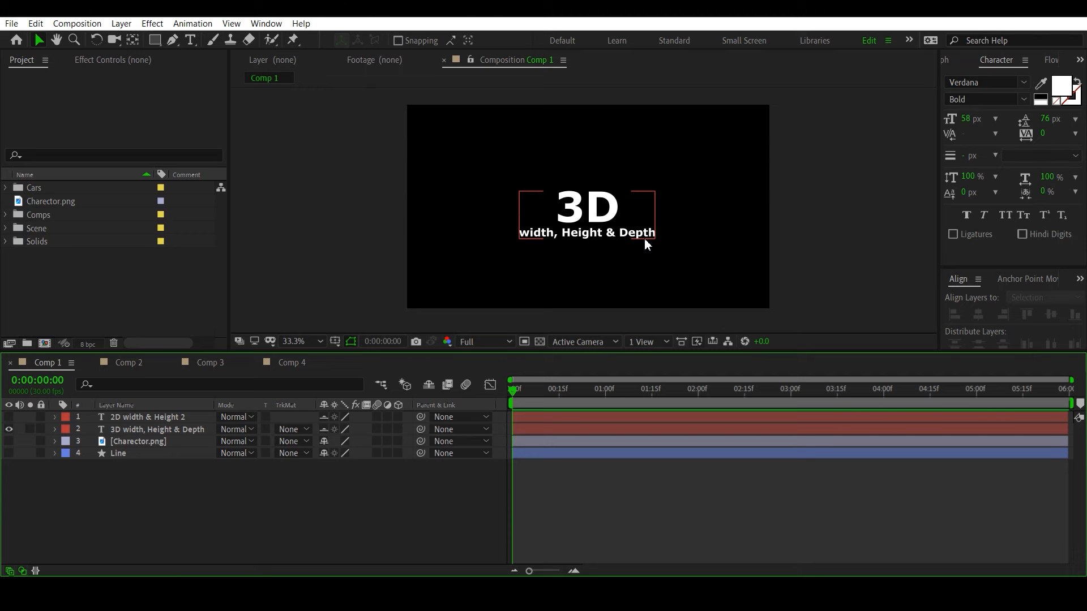
left_click(8, 429)
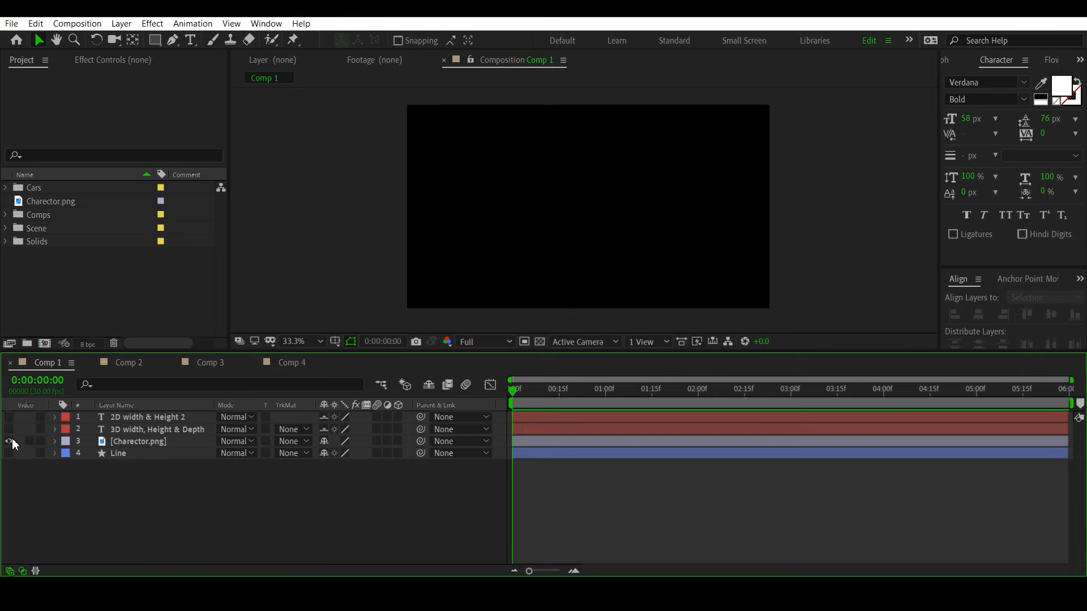
Make the Charector.png layer visible and hide the shy layers from the timeline.
left_click(9, 441)
left_click(429, 385)
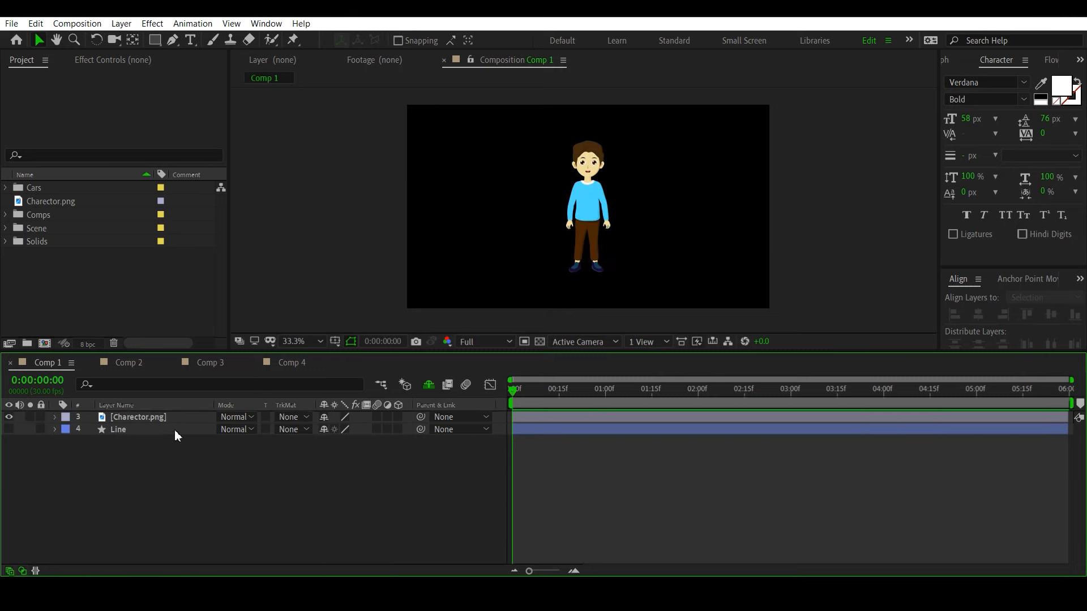
Reveal the Charector.png layer's Position property and make the Line layer visible as a ground line.
left_click(162, 418)
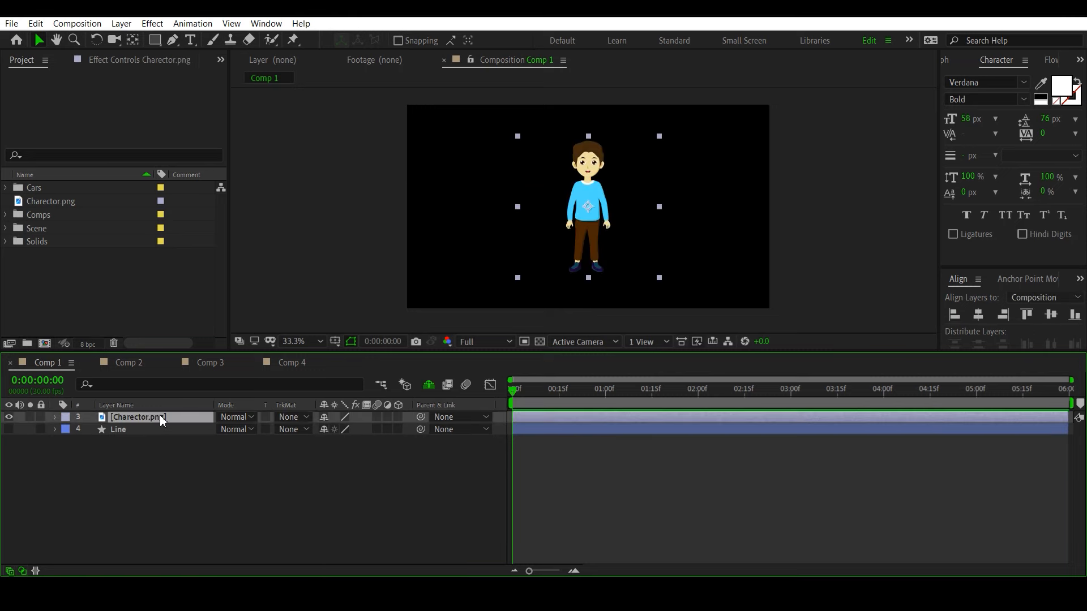
key("p")
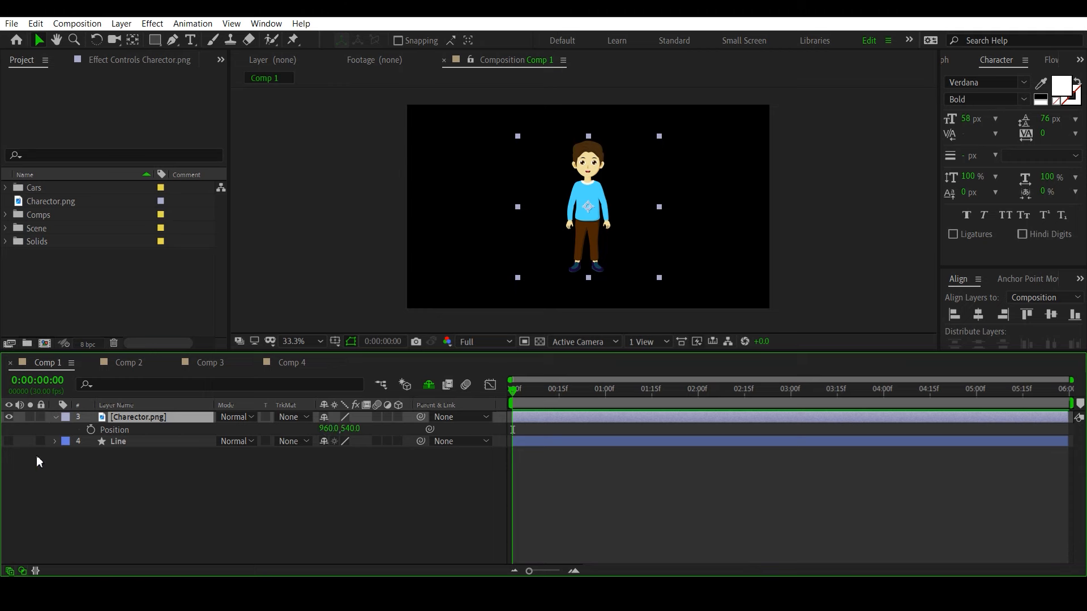
left_click(102, 455)
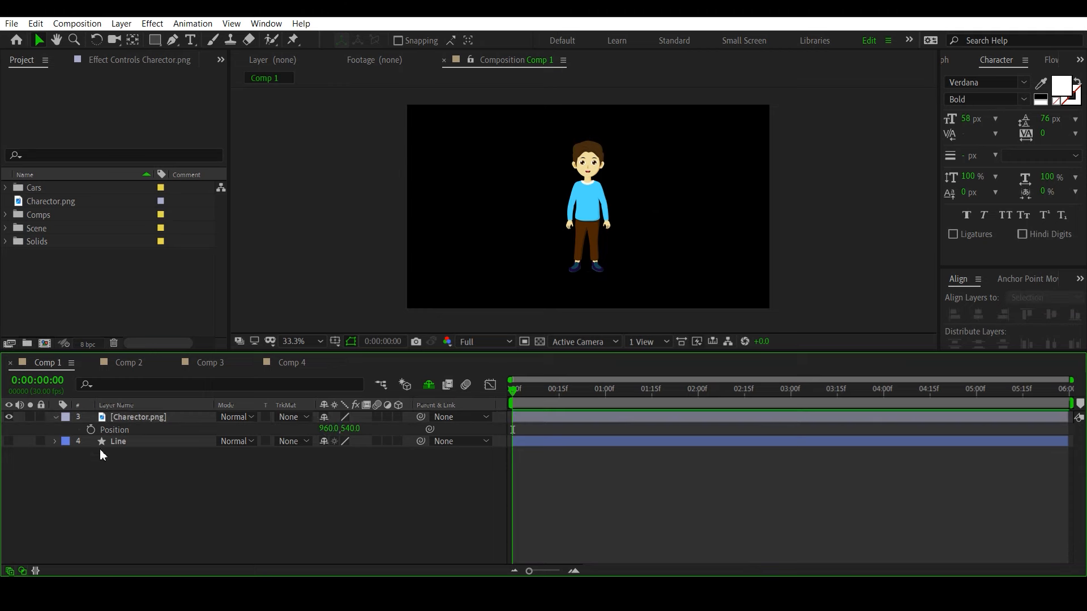
left_click(8, 442)
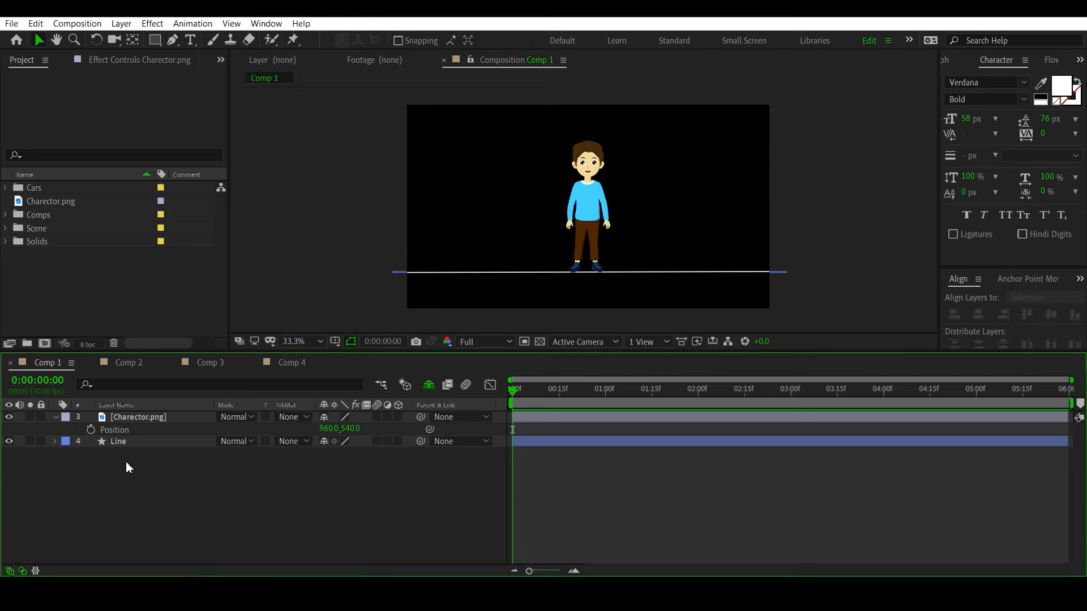
left_click(131, 441)
left_click(192, 475)
Move the Charector.png layer to position 978, 525 and deselect it.
left_click(155, 417)
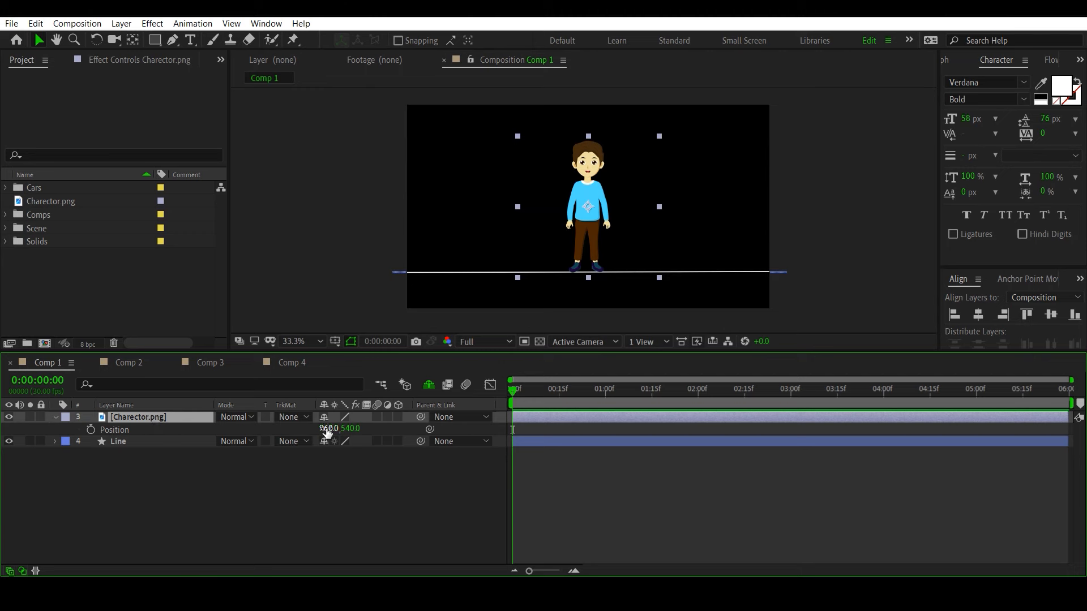
mouse_move(327, 432)
left_mouse_down()
mouse_move(308, 432)
mouse_move(431, 434)
mouse_move(247, 433)
mouse_move(334, 442)
left_mouse_up()
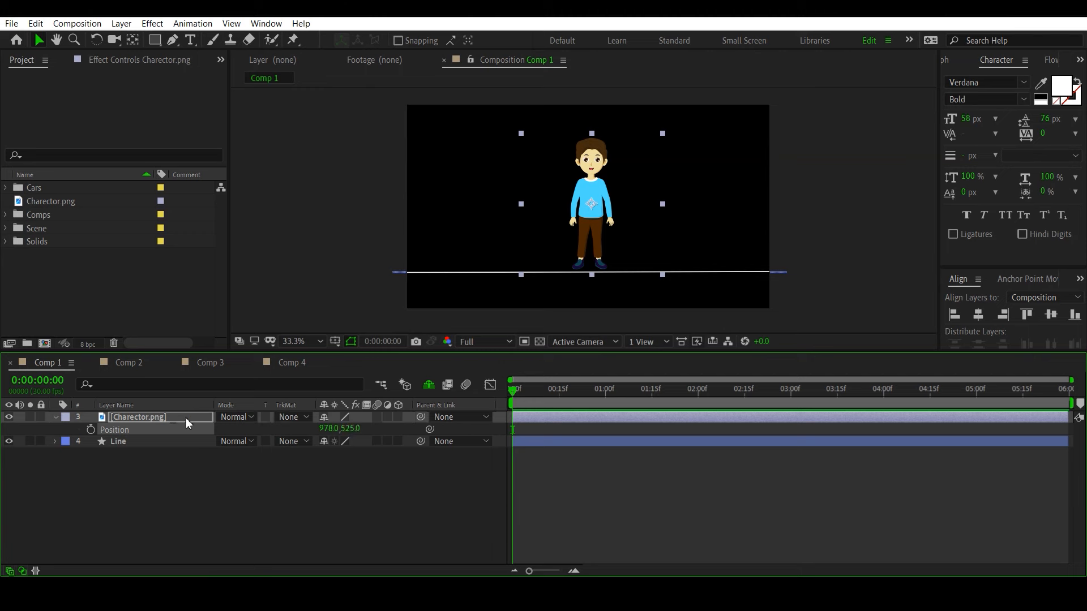
left_click(169, 421)
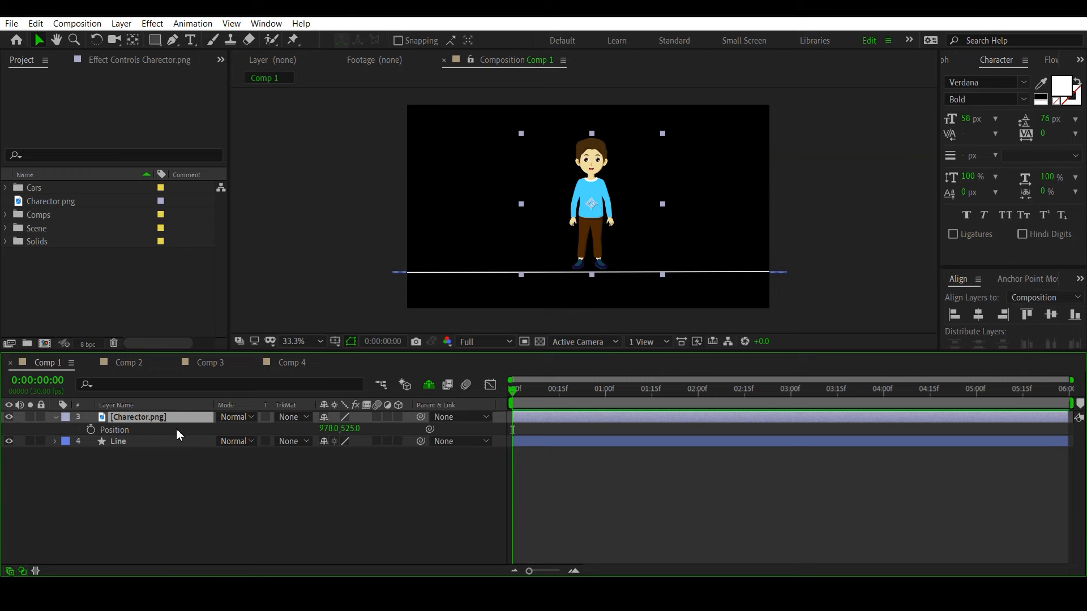
left_click(168, 484)
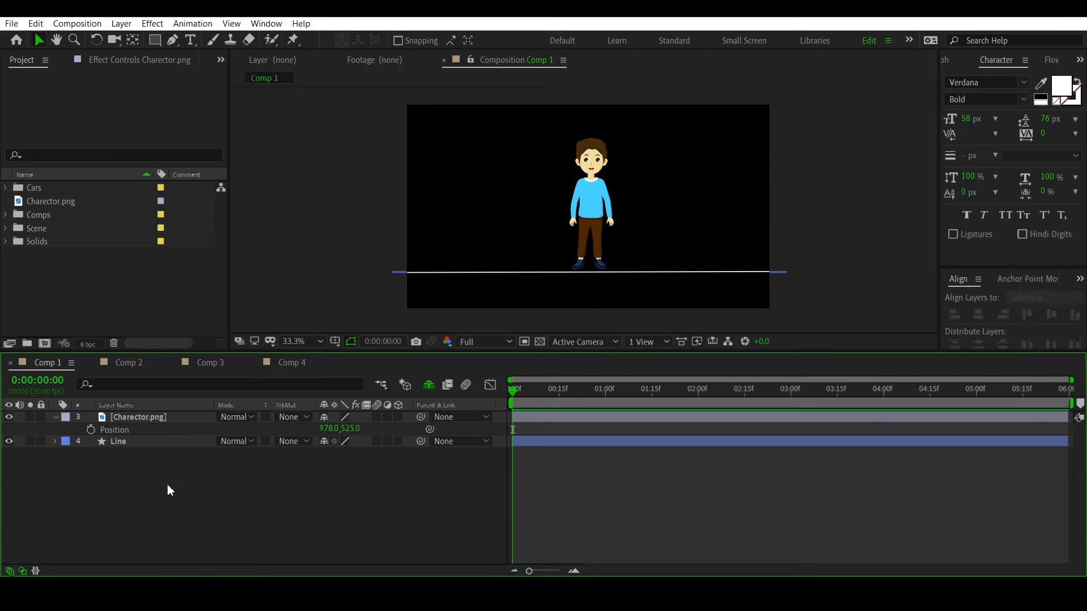
Hide the Line layer and collapse the Charector.png layer's Position property.
left_click(9, 442)
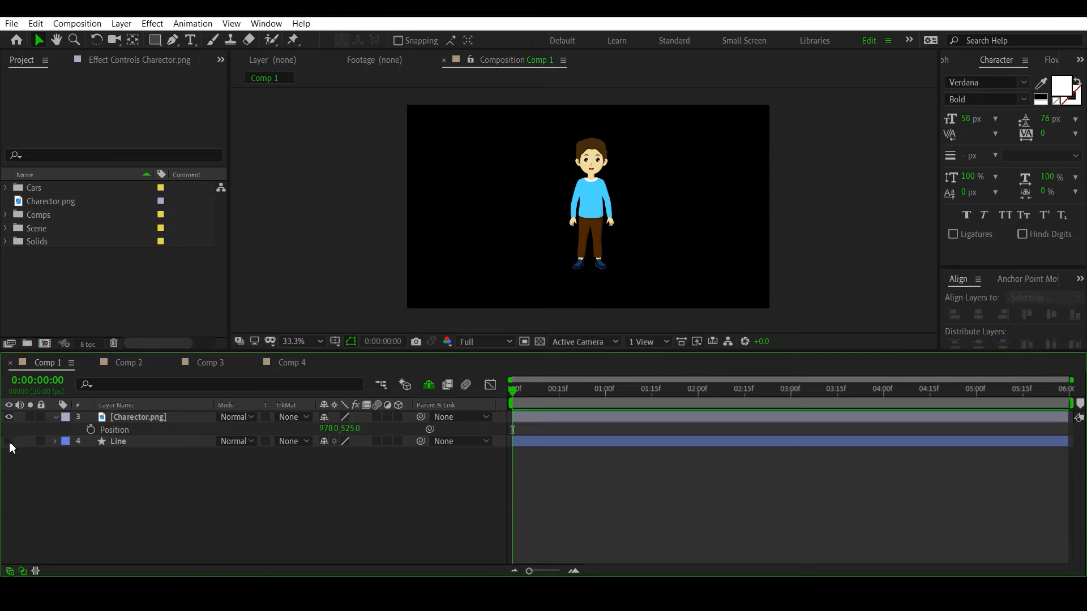
left_click(136, 419)
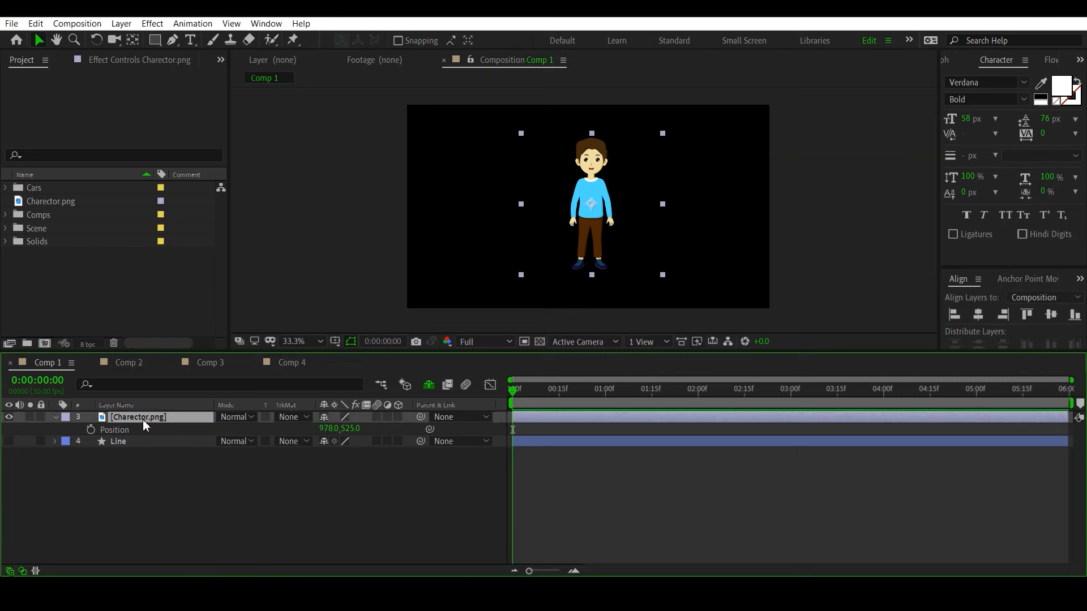
key("p")
left_click(234, 455)
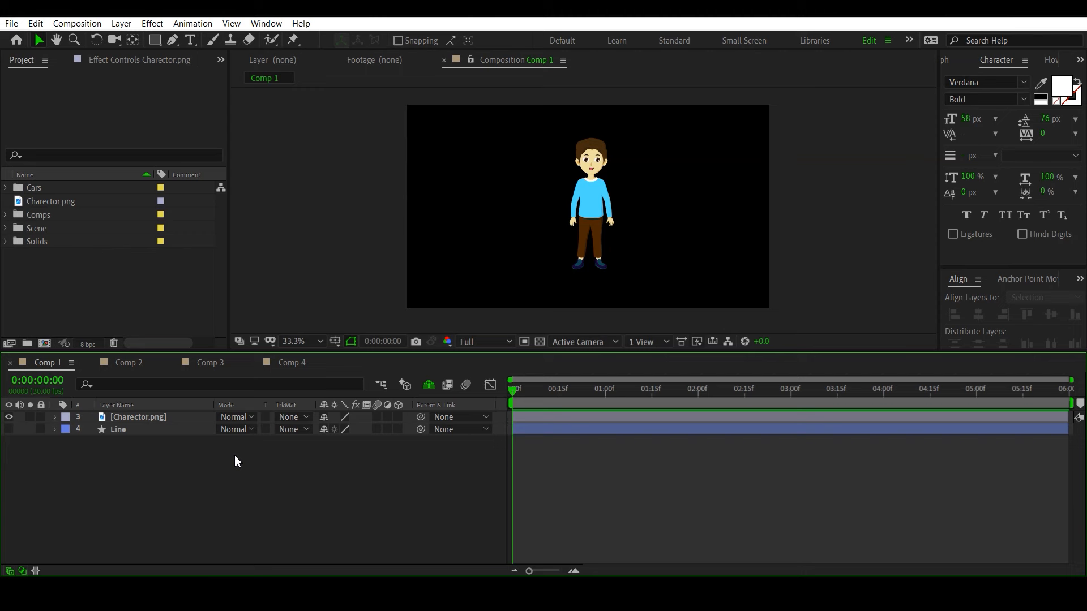
left_click(399, 417)
right_click(181, 405)
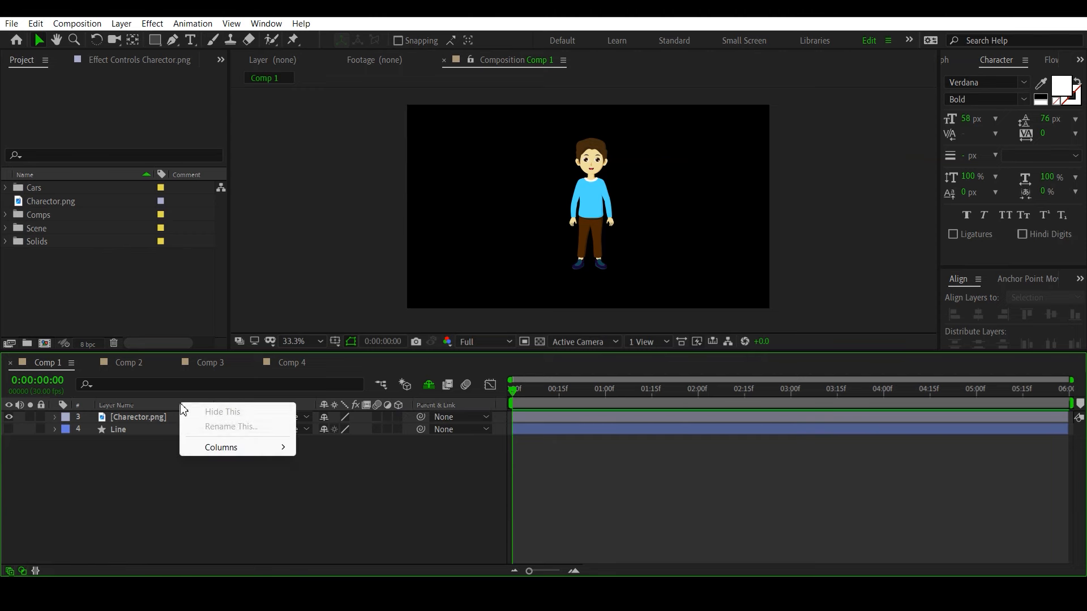
mouse_move(226, 448)
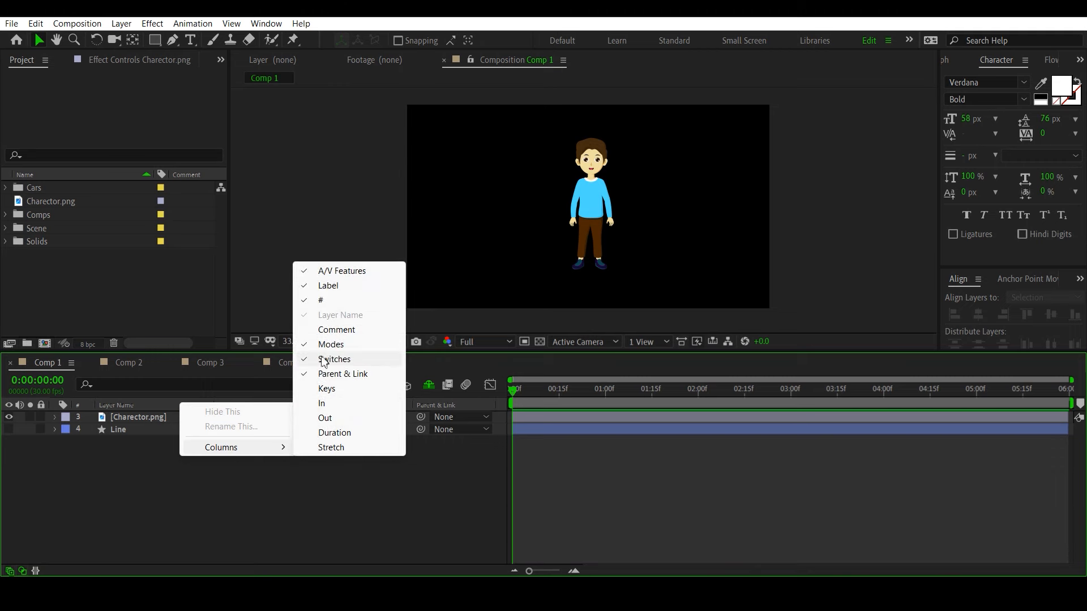
left_click(323, 492)
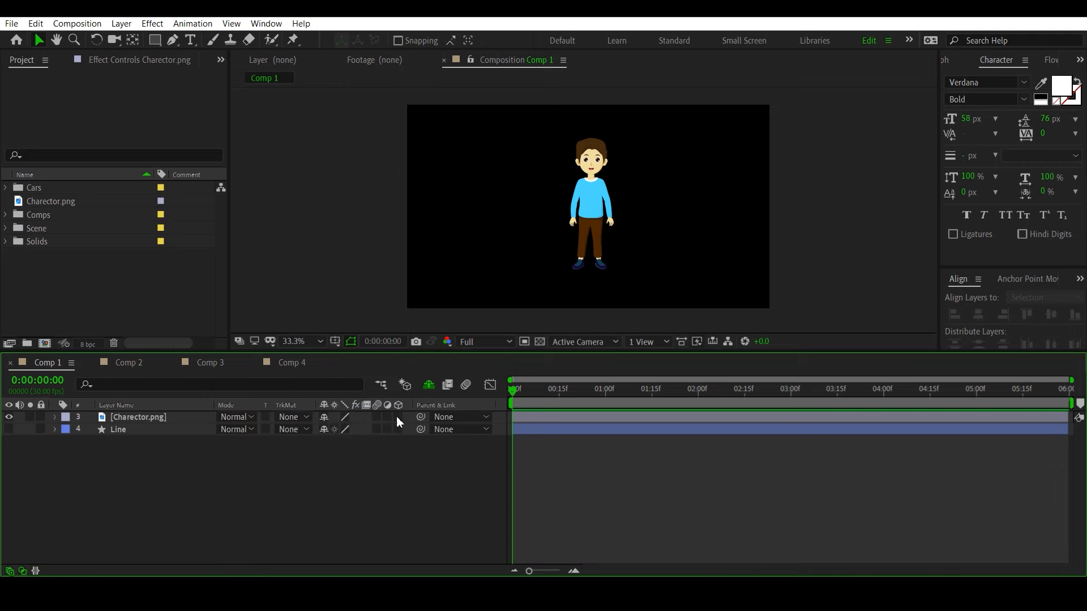
Turn Charector.png into a 3D layer, toggling its 3D switch off and on again to compare the anchor point display.
left_click(134, 419)
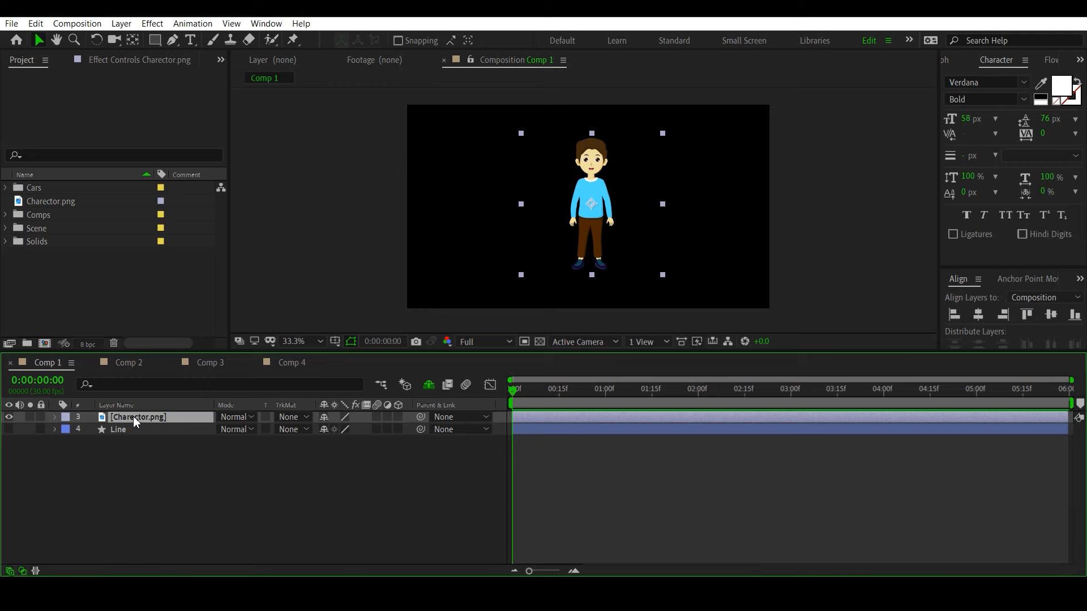
left_click(397, 417)
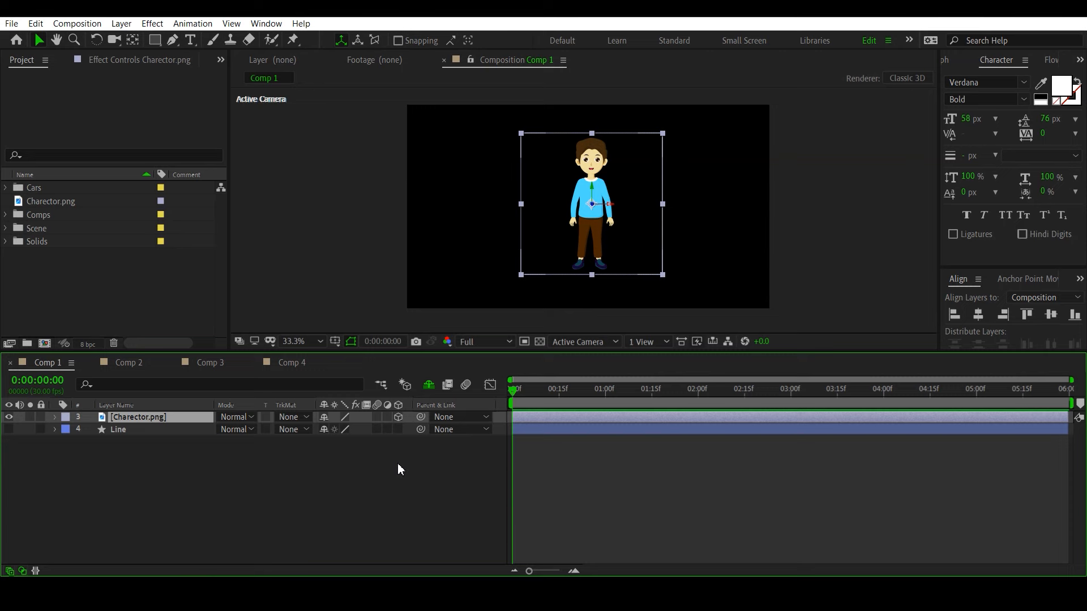
left_click(399, 419)
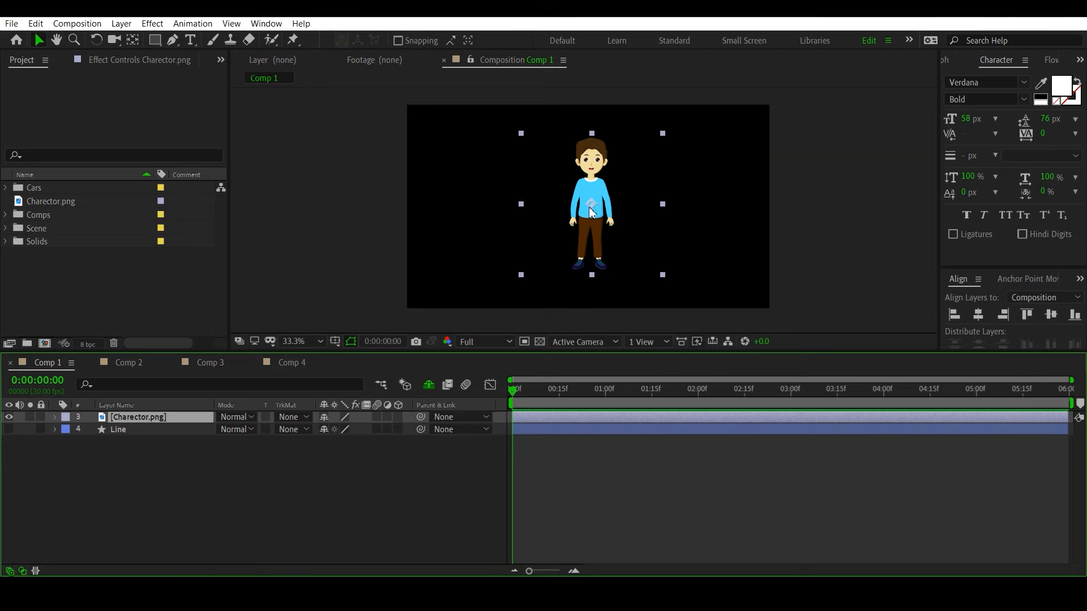
left_click(399, 417)
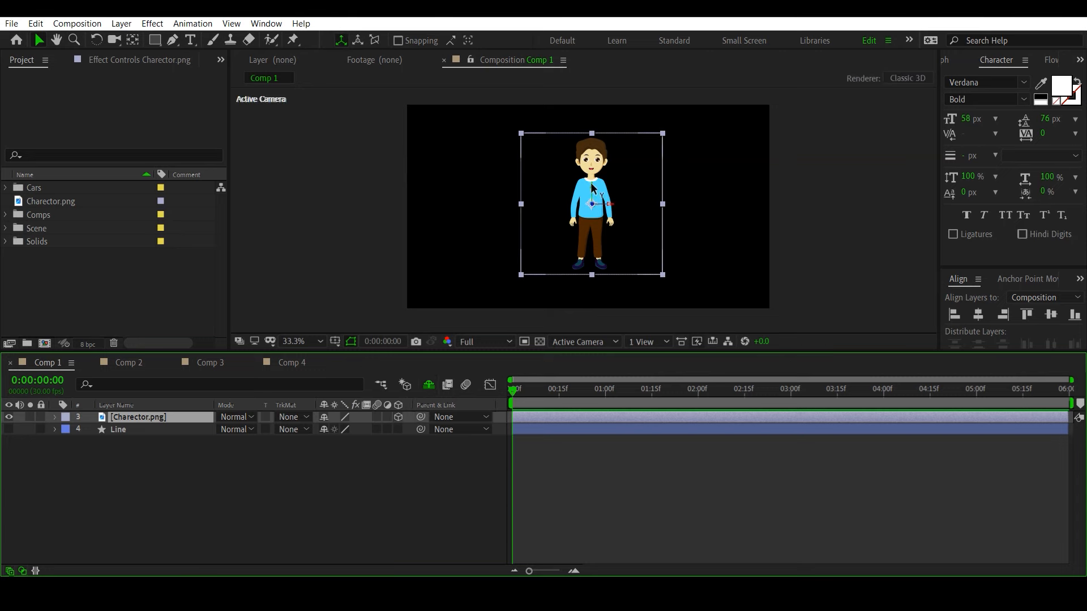
Examine the character's 3D axis arrows at 100% magnification and fit the composition to the viewer.
key("slash")
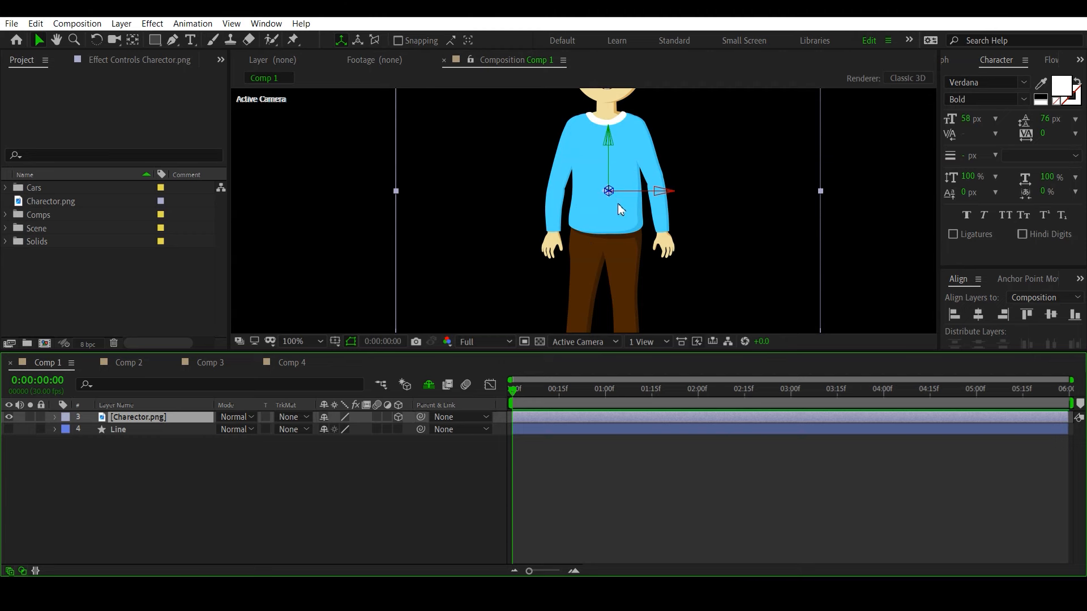
key("comma")
key("comma")
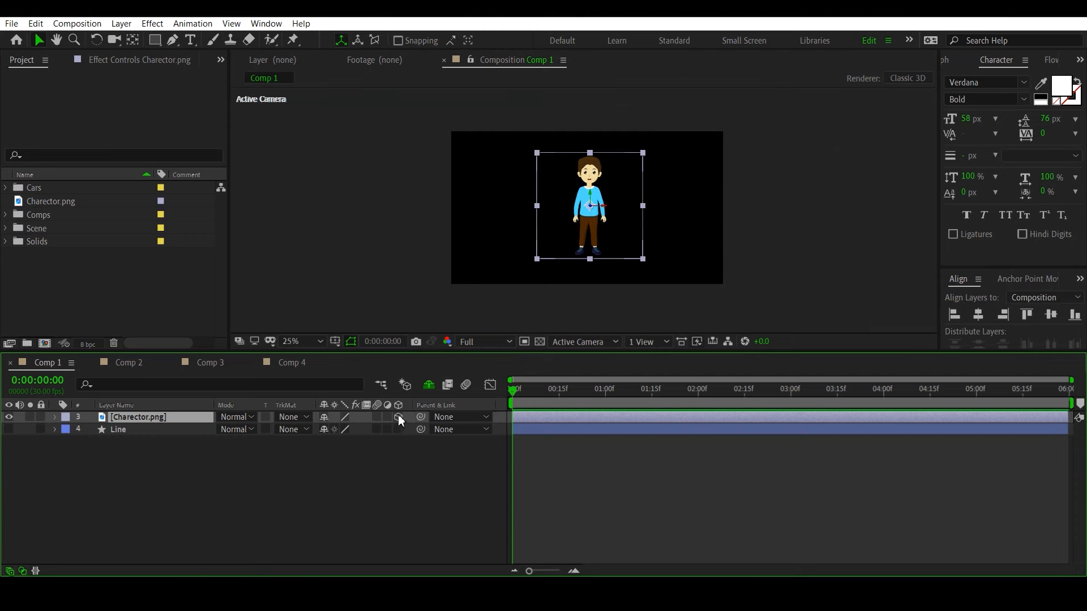
left_click(307, 342)
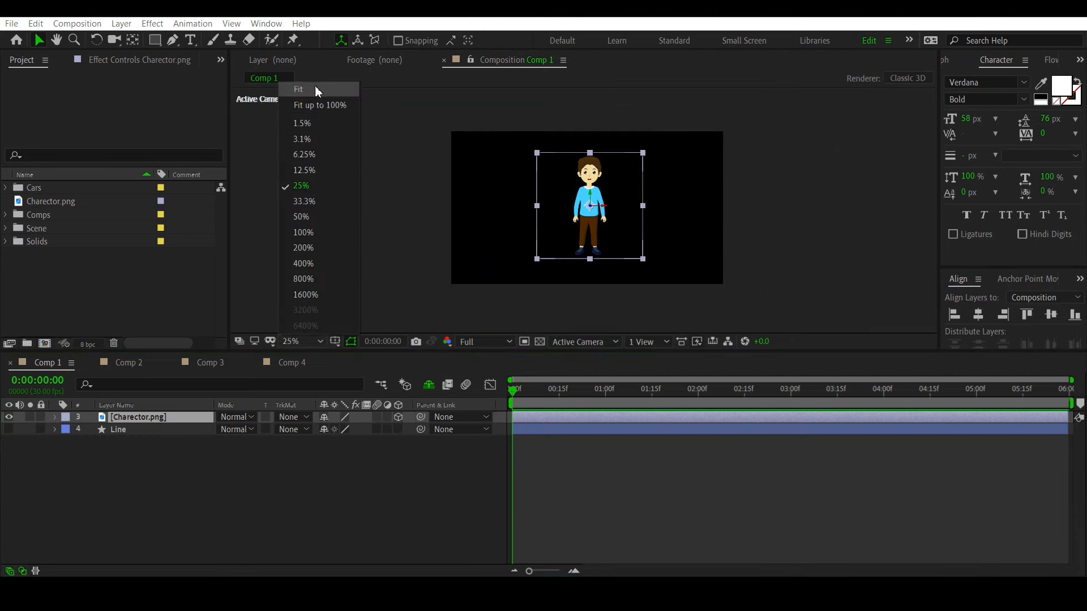
left_click(315, 95)
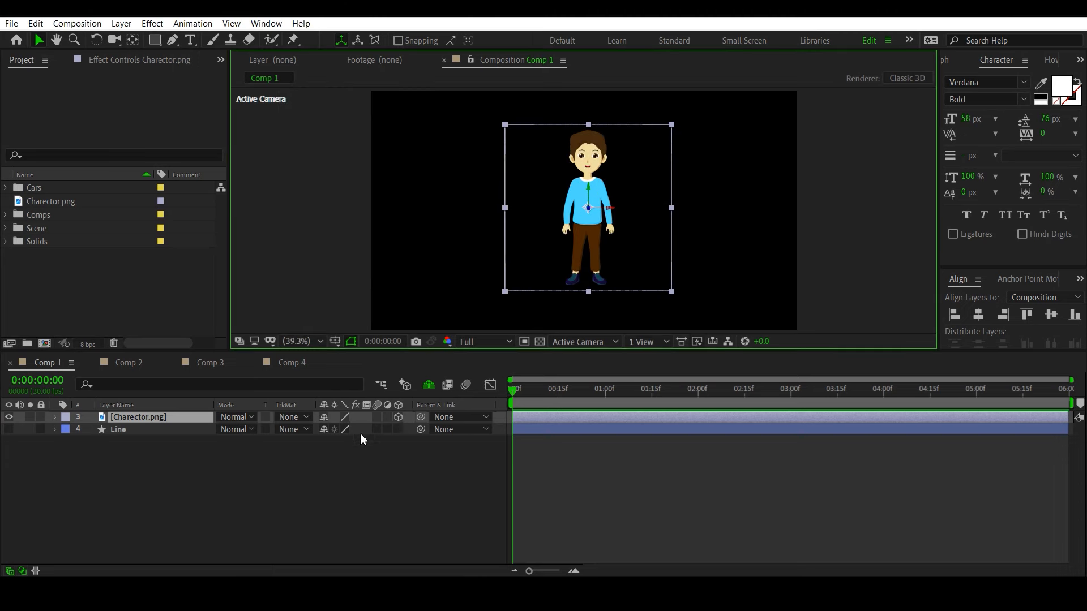
Reveal the Charector.png layer's Position, switch the layer back to 2D and move it to 959, 559.
left_click(163, 422)
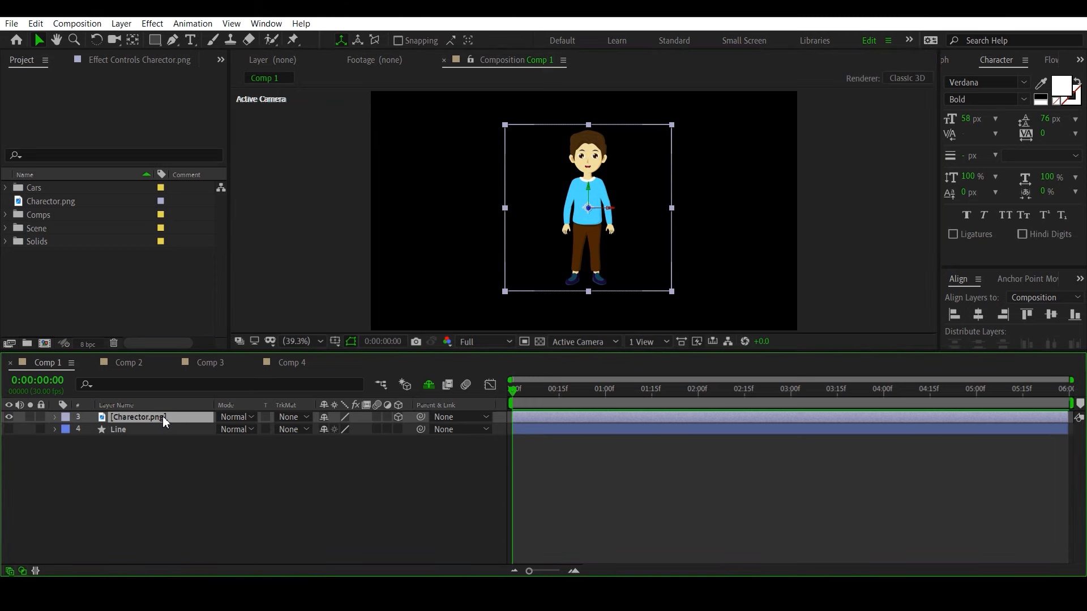
key("p")
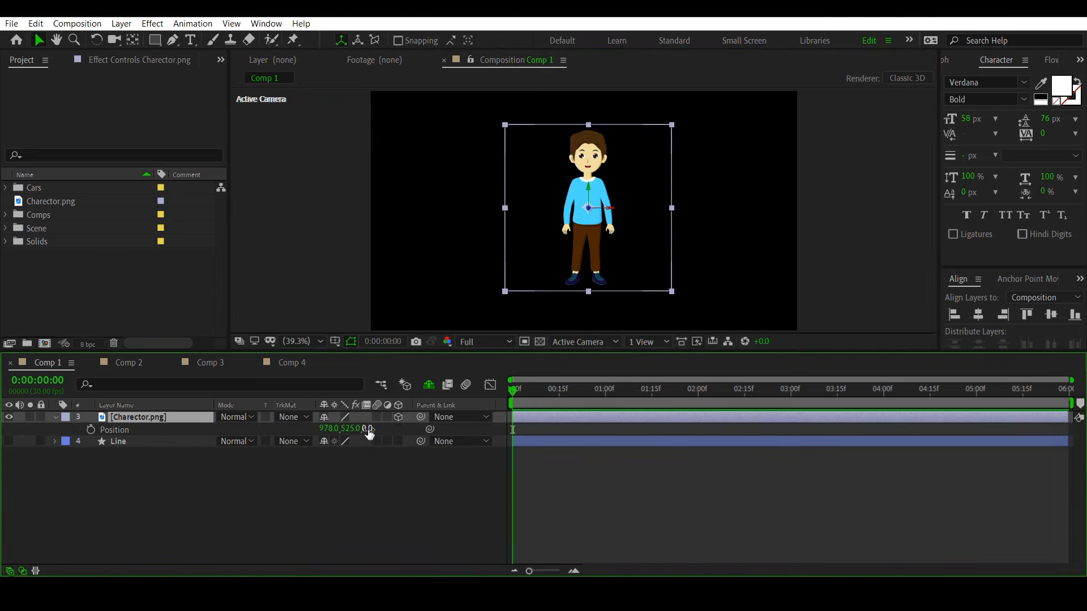
left_click(399, 418)
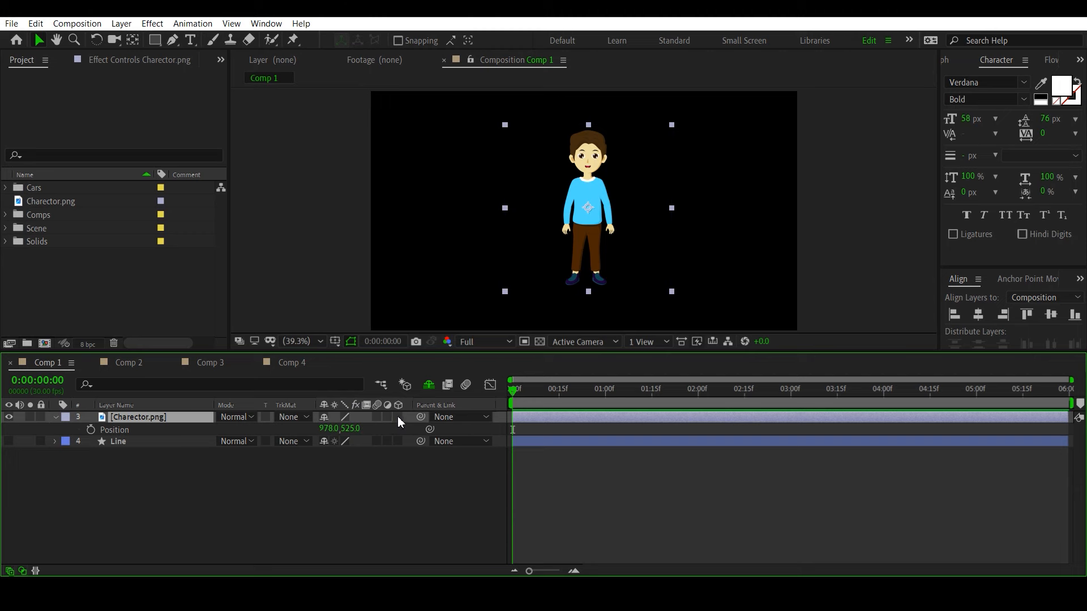
mouse_move(325, 428)
left_mouse_down()
mouse_move(314, 428)
mouse_move(397, 425)
mouse_move(303, 430)
left_mouse_up()
key("ctrl+z")
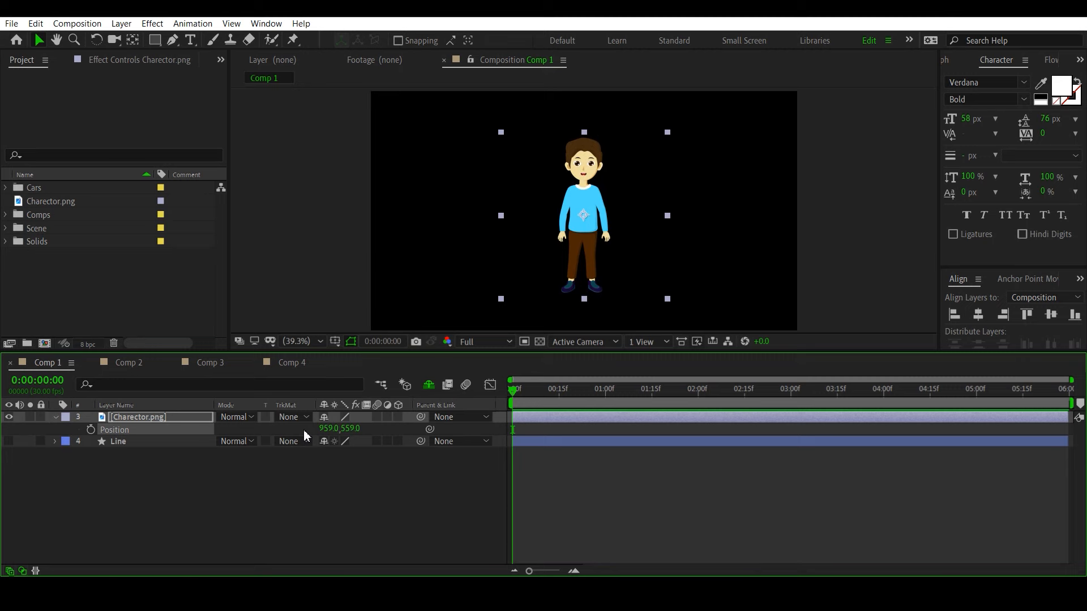
Make Charector.png a 3D layer again and push it back in depth to a Z position of 973.
left_click(398, 417)
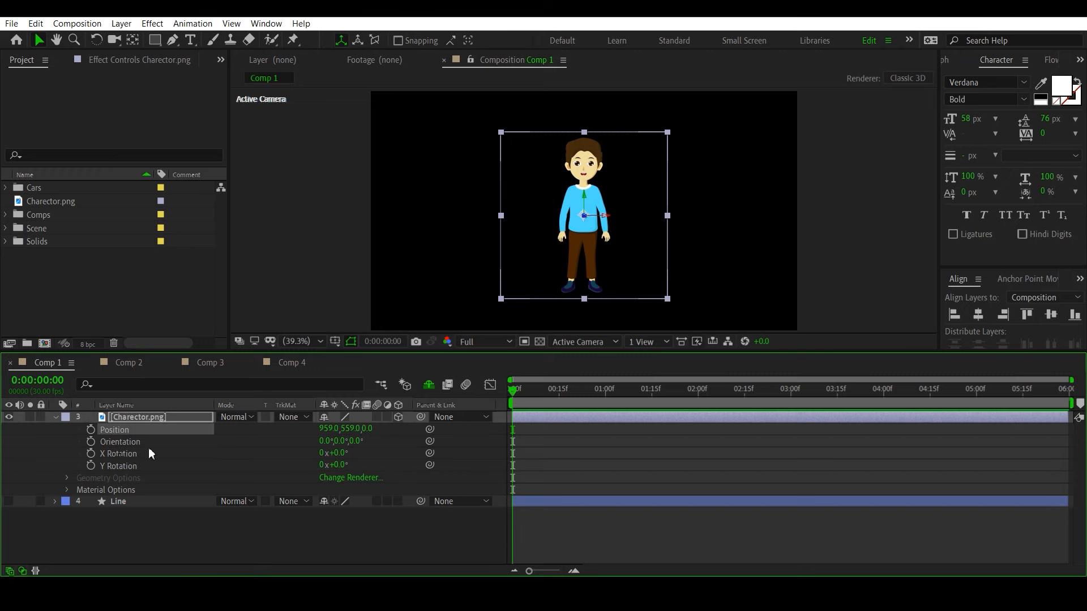
left_click_drag(368, 429, 1060, 430)
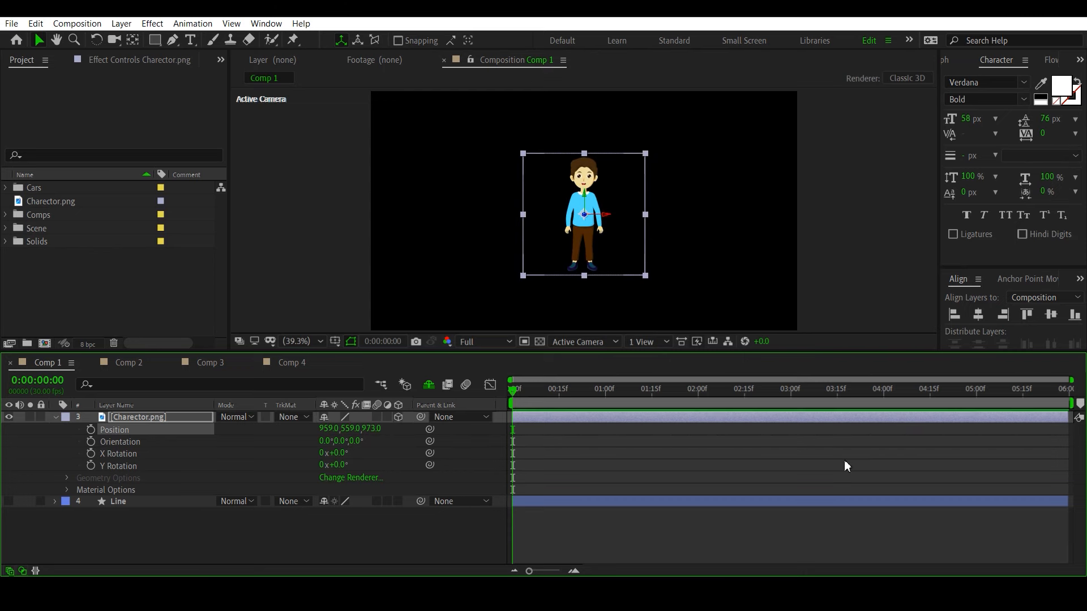
Set the Charector.png layer's Z position to 0 and select the layer.
left_click(373, 429)
type("0")
key("Return")
left_click(178, 417)
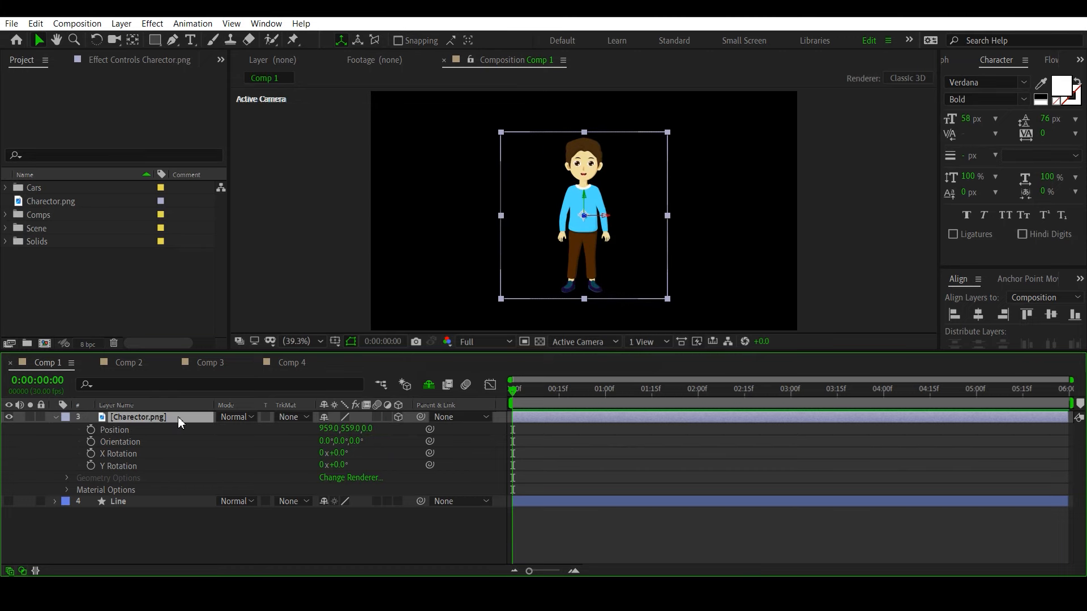
Reveal the Charector.png layer's Scale, shrink the character to 12% and set the scale back to 15%.
key("shift+s")
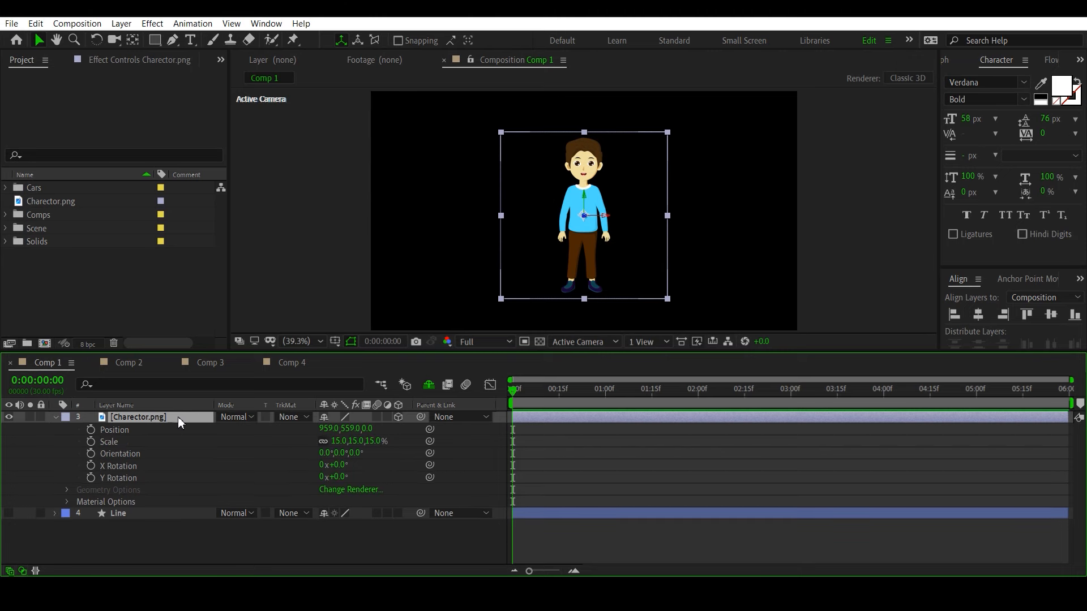
left_click_drag(334, 441, 337, 442)
left_click(337, 441)
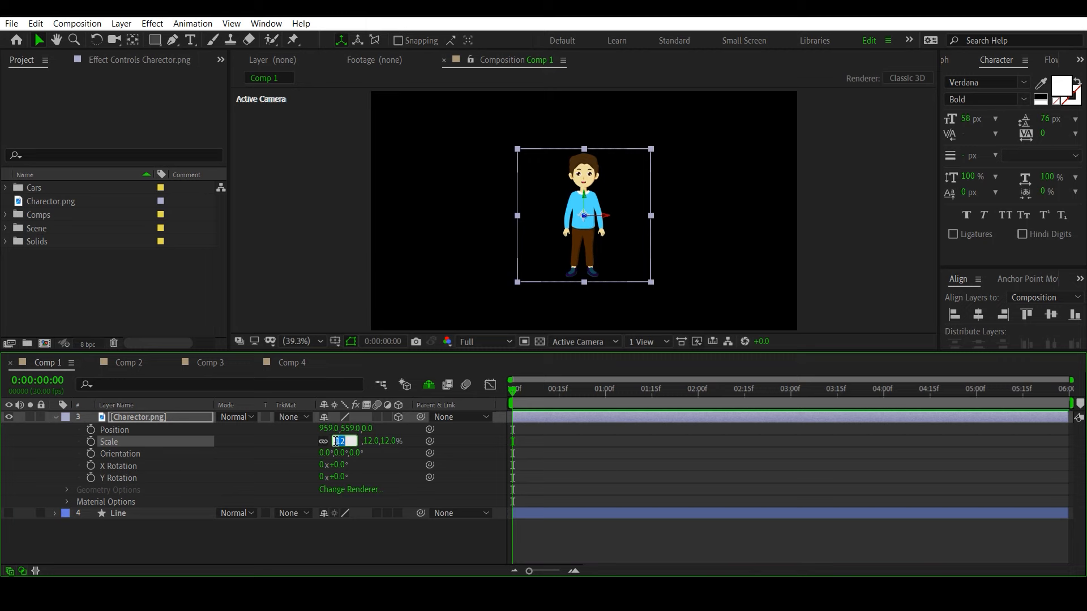
type("15")
key("Return")
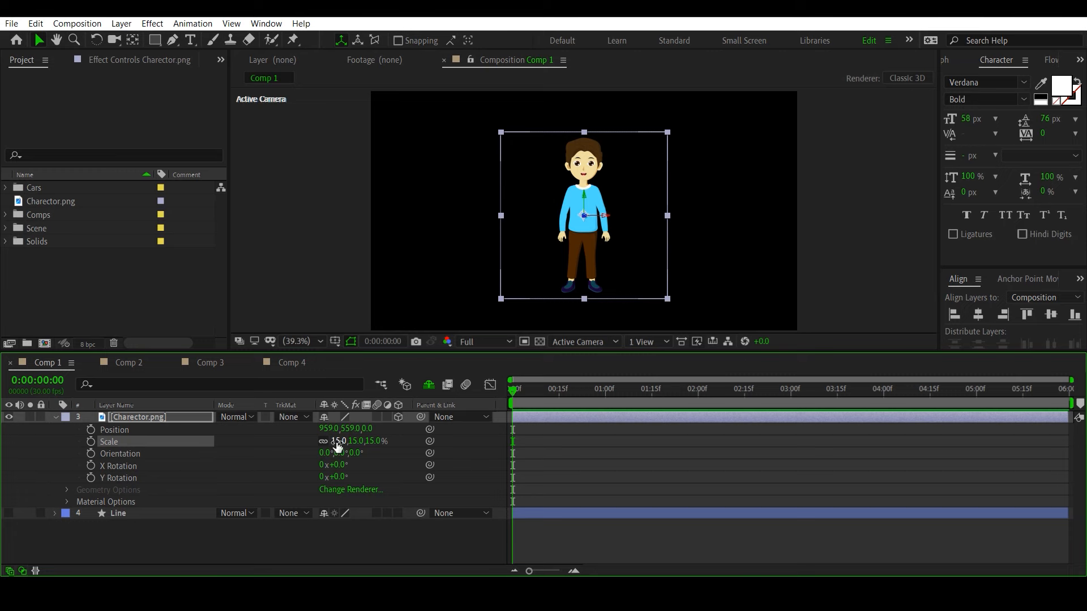
Push the character far back along the Z axis with Position and return the Z position to 0.
left_click(155, 430)
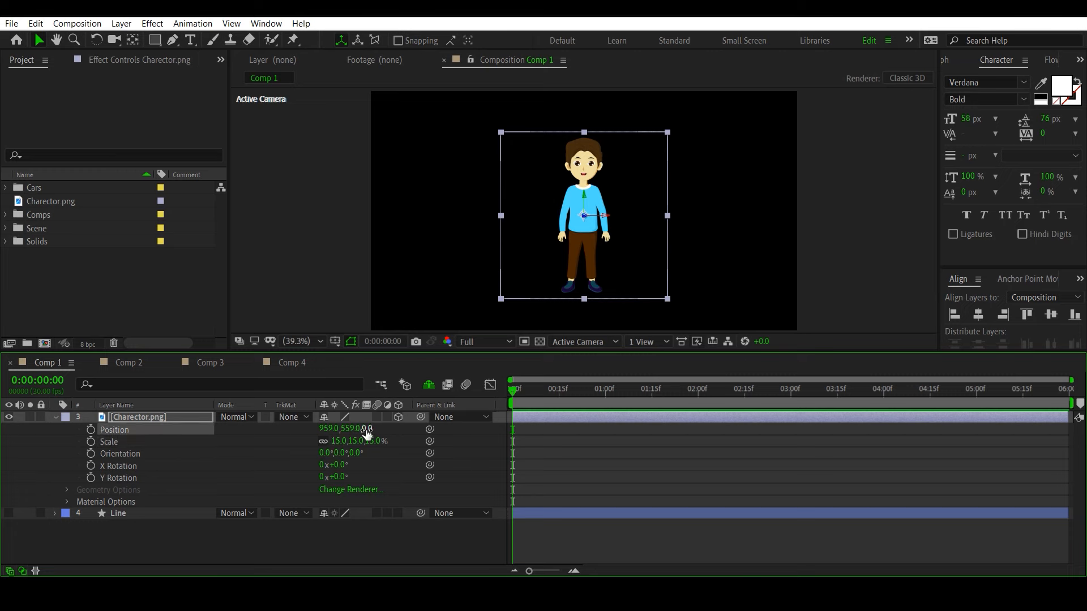
left_click_drag(367, 430, 1084, 454)
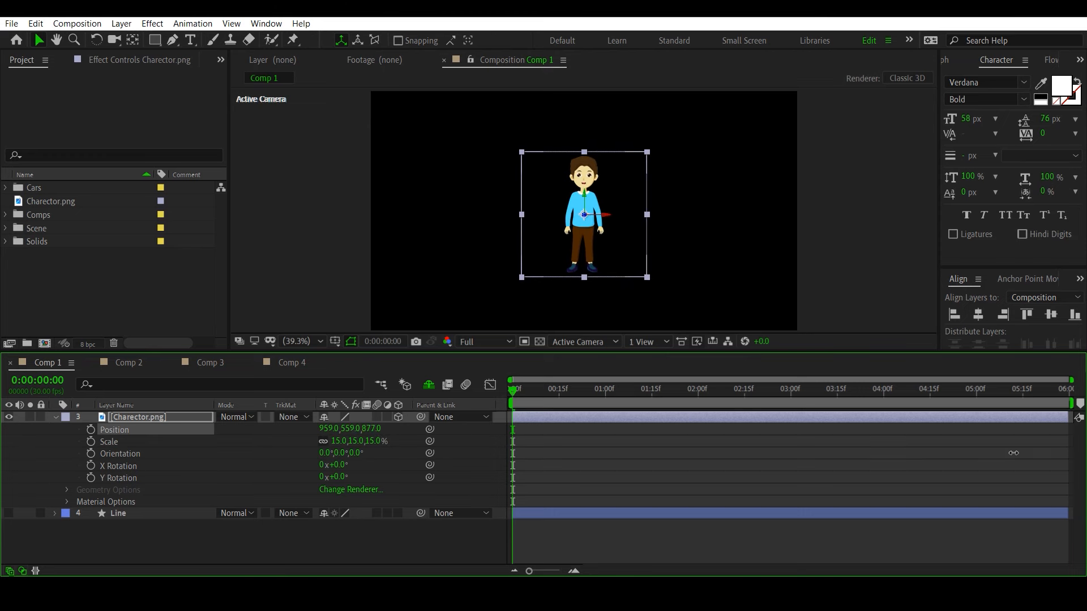
left_click(370, 429)
type("0")
key("Return")
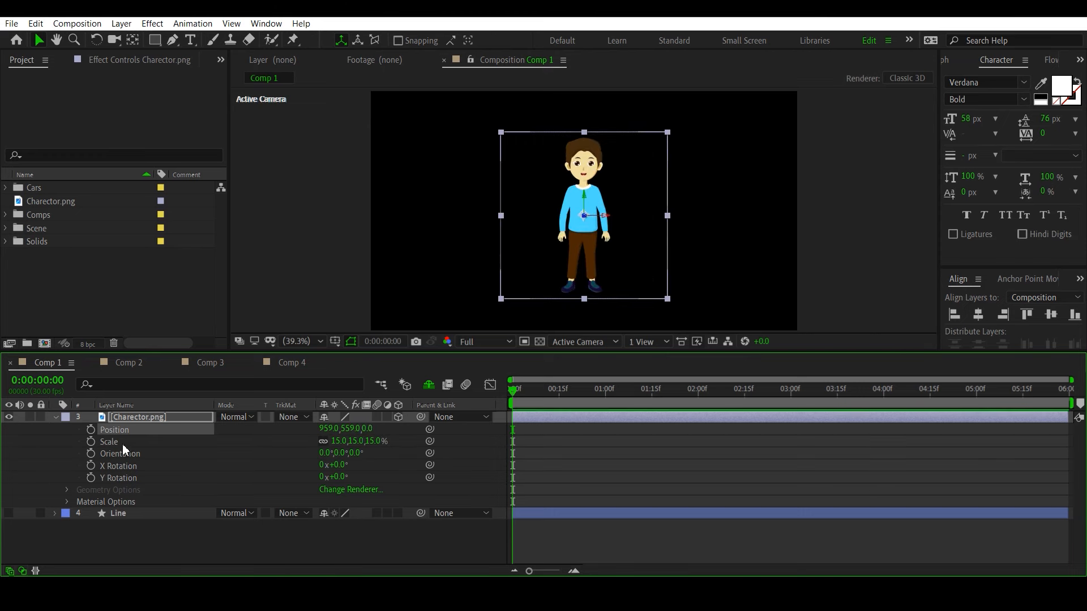
left_click(123, 442)
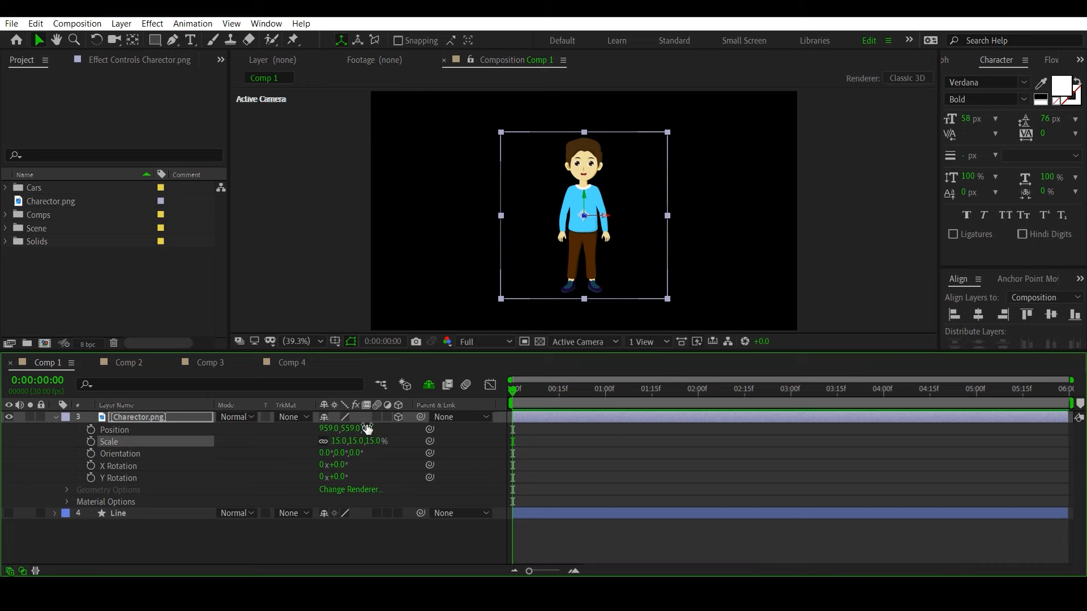
Collapse the Charector.png layer's properties and make the Line layer visible.
left_click(56, 418)
left_click(8, 429)
left_click(128, 474)
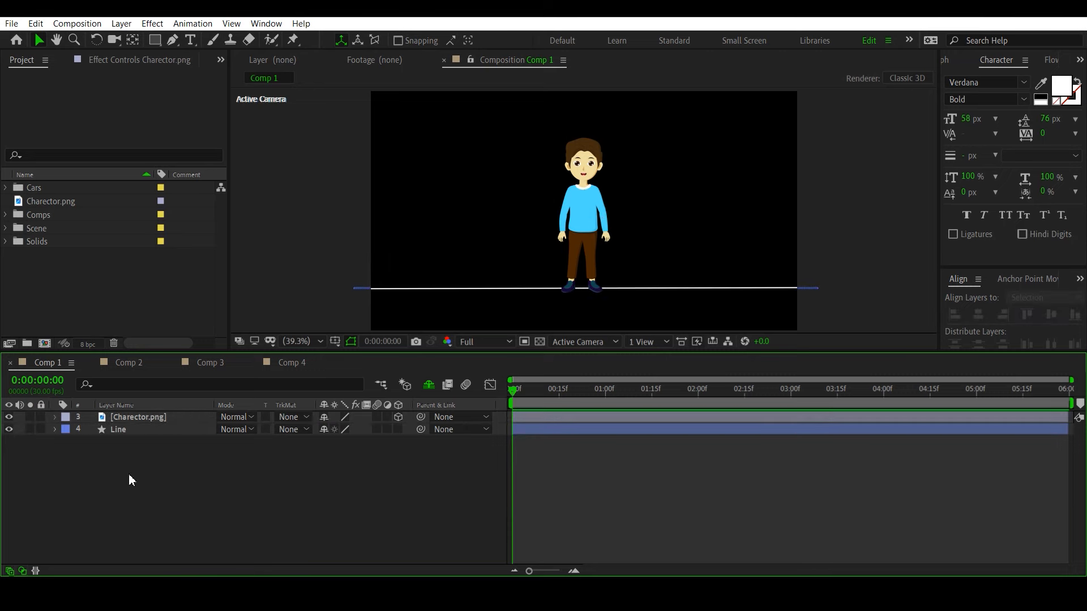
Reveal the Charector.png layer's Position and reset it to its default value.
left_click(149, 417)
key("p")
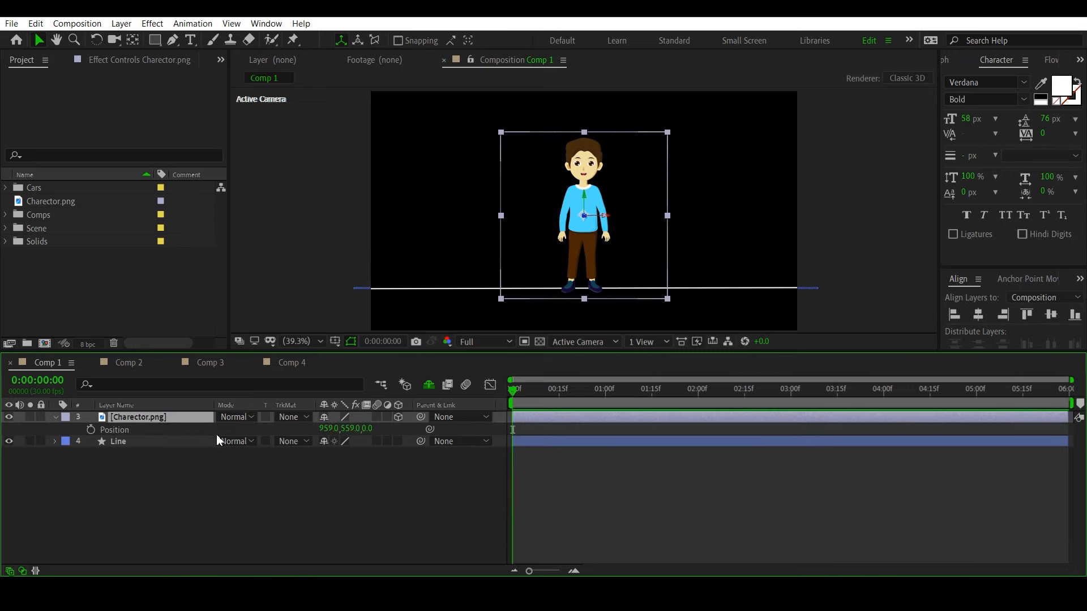
right_click(156, 437)
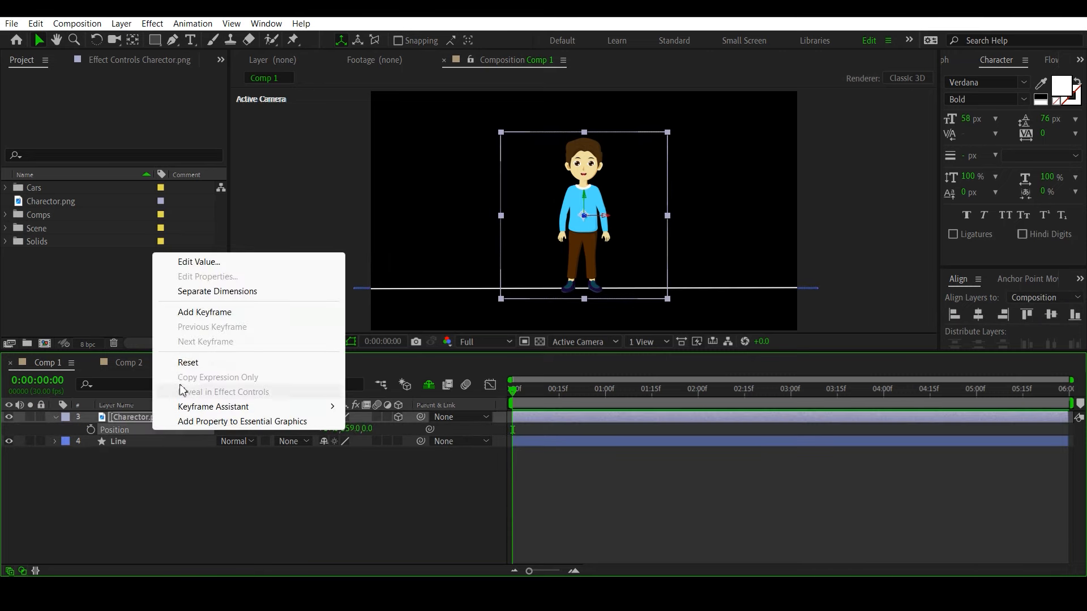
left_click(196, 362)
left_click(203, 493)
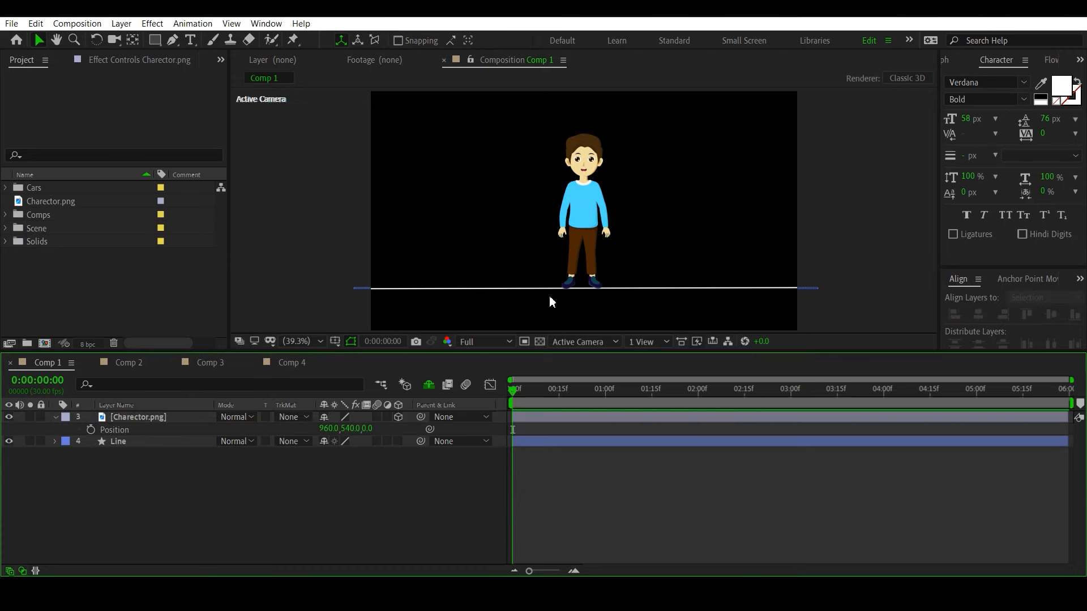
Make the Line layer 3D and show the composition as two horizontal views, with Active Camera as the active one.
left_click(398, 441)
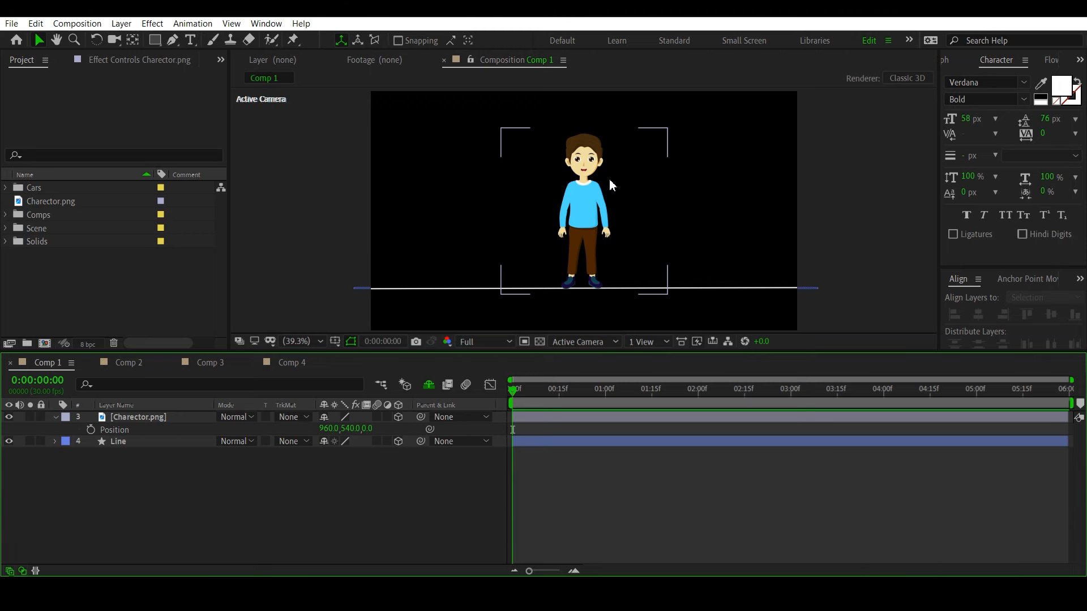
left_click(658, 342)
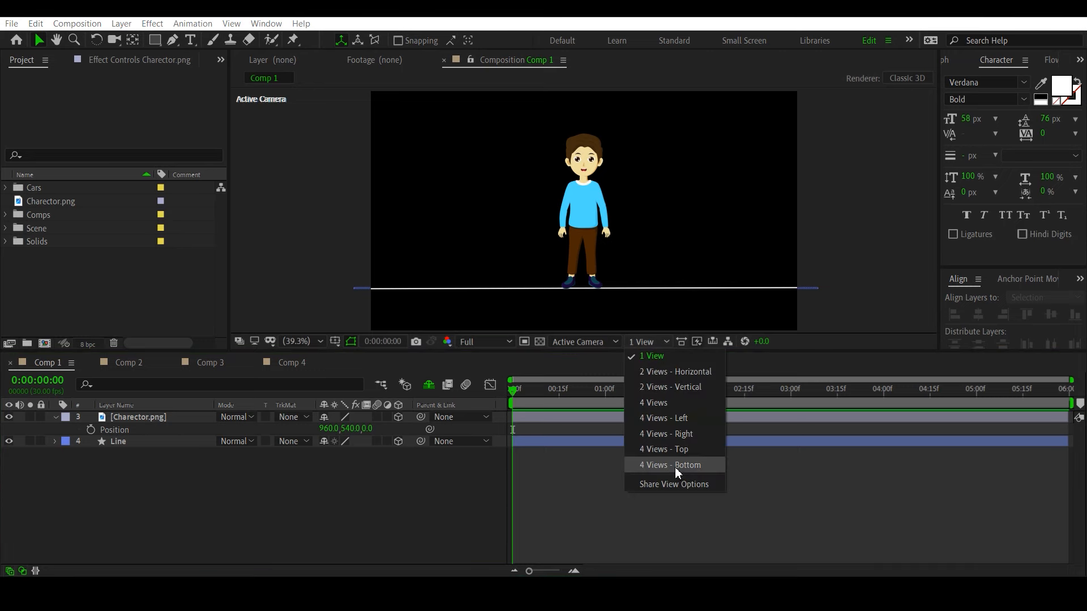
left_click(671, 371)
left_click(552, 491)
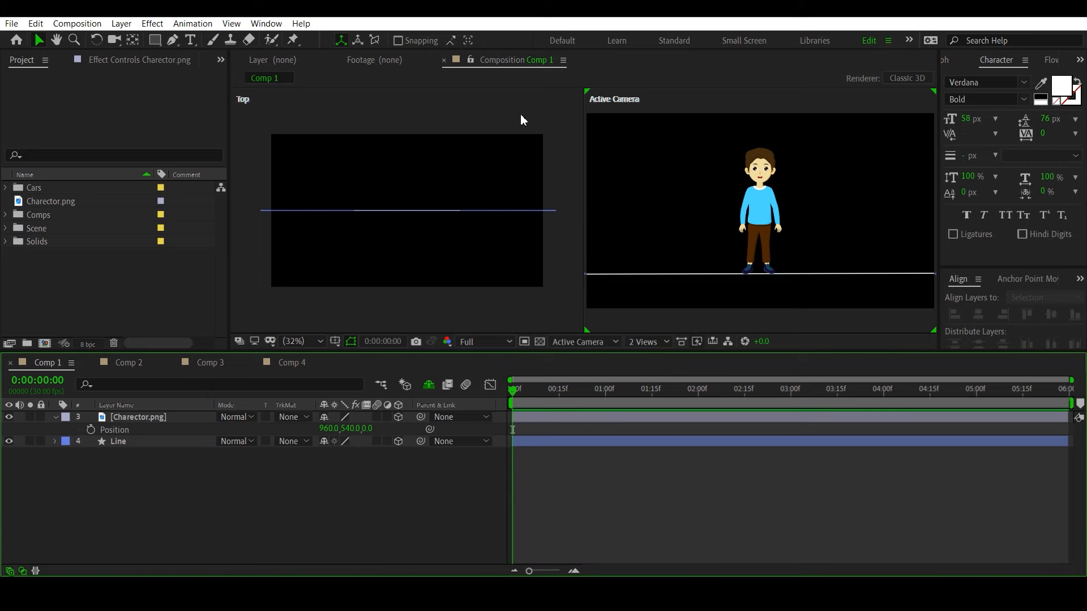
left_click(681, 103)
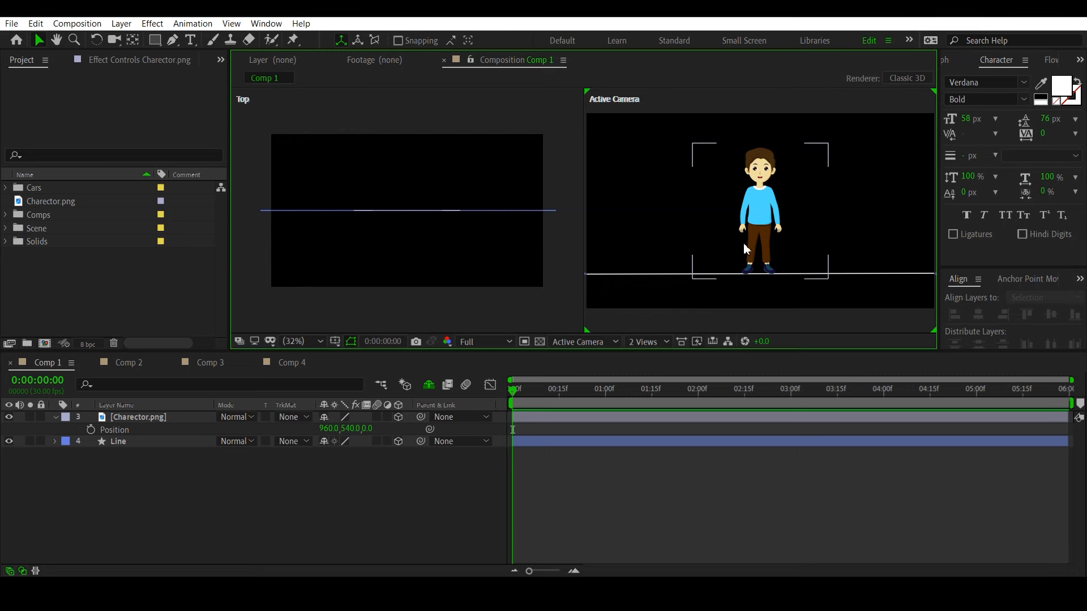
Reveal the Charector.png layer's rotation properties, spin X Rotation to 62 full turns and set it back to 0.
left_click(149, 418)
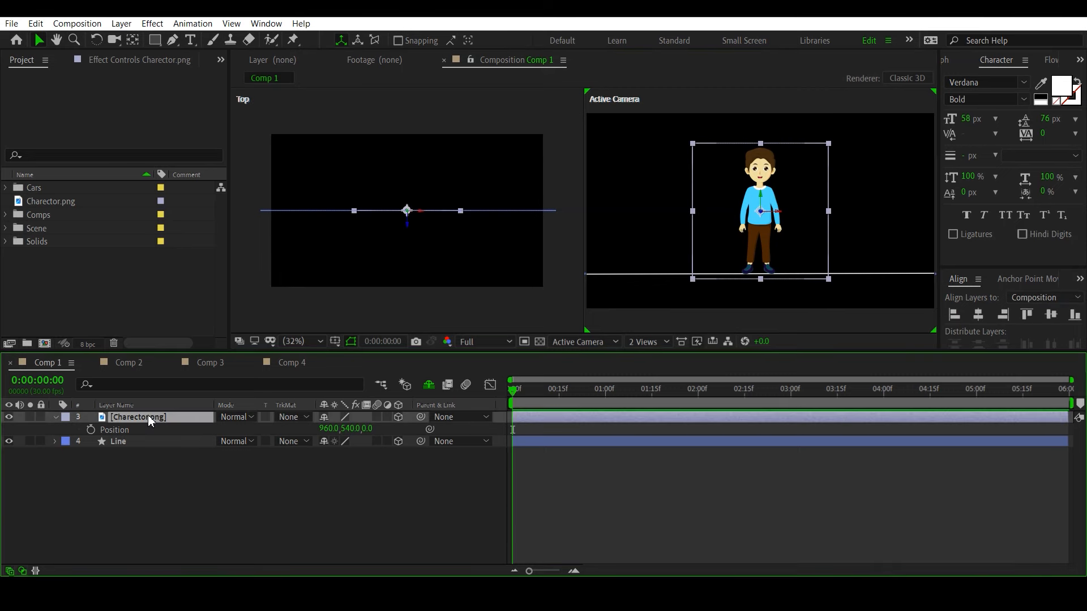
key("shift+r")
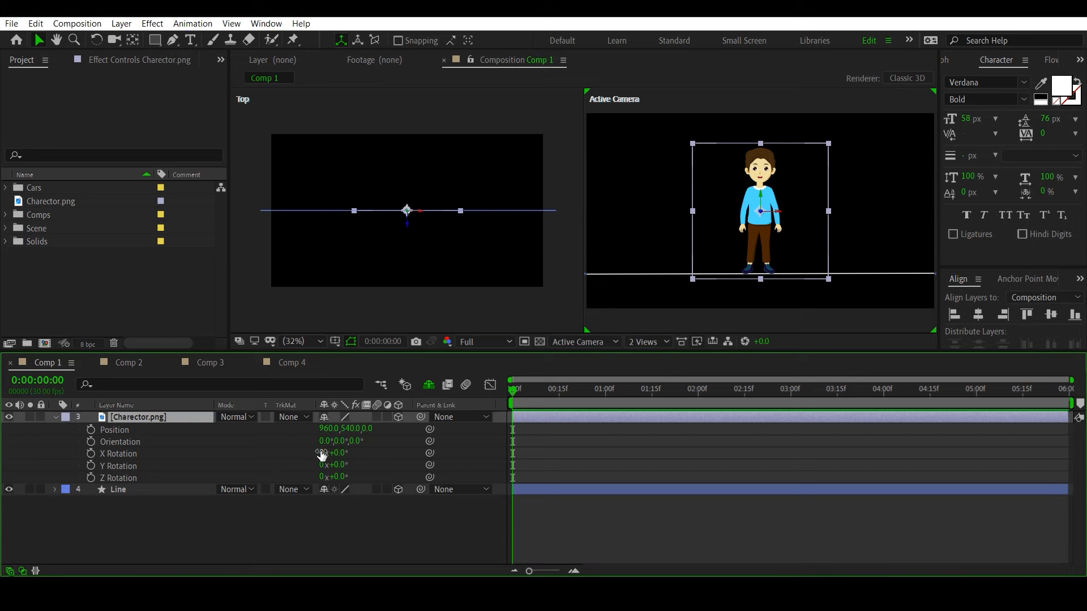
left_click_drag(321, 453, 367, 453)
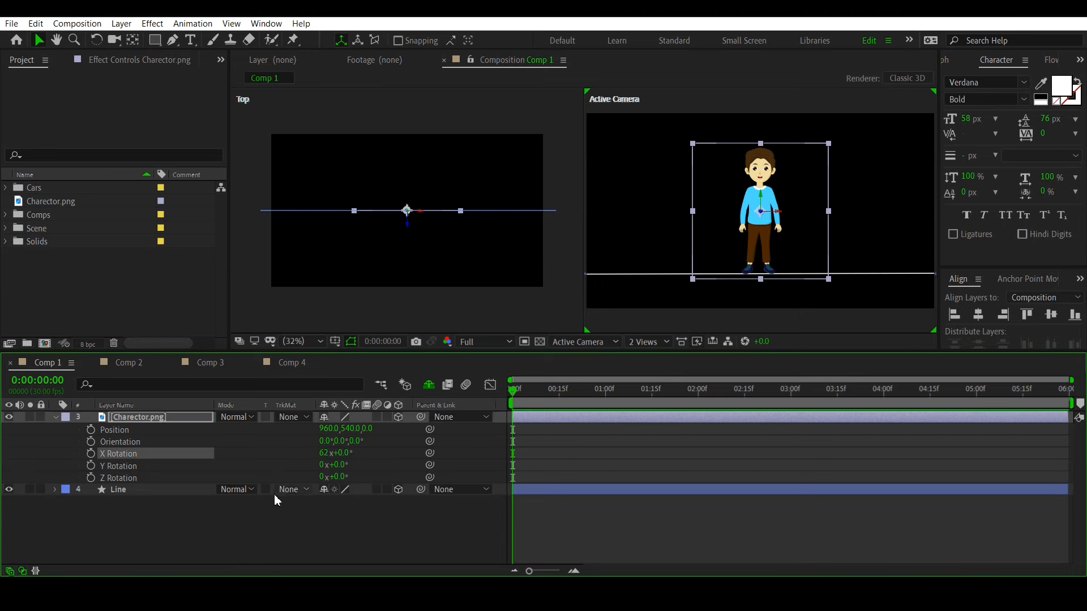
left_click(324, 453)
type("0")
key("Return")
left_click(288, 499)
Tilt the character to an X Orientation of 47°, reset the Orientation and deselect the layer.
left_click_drag(324, 444, 410, 437)
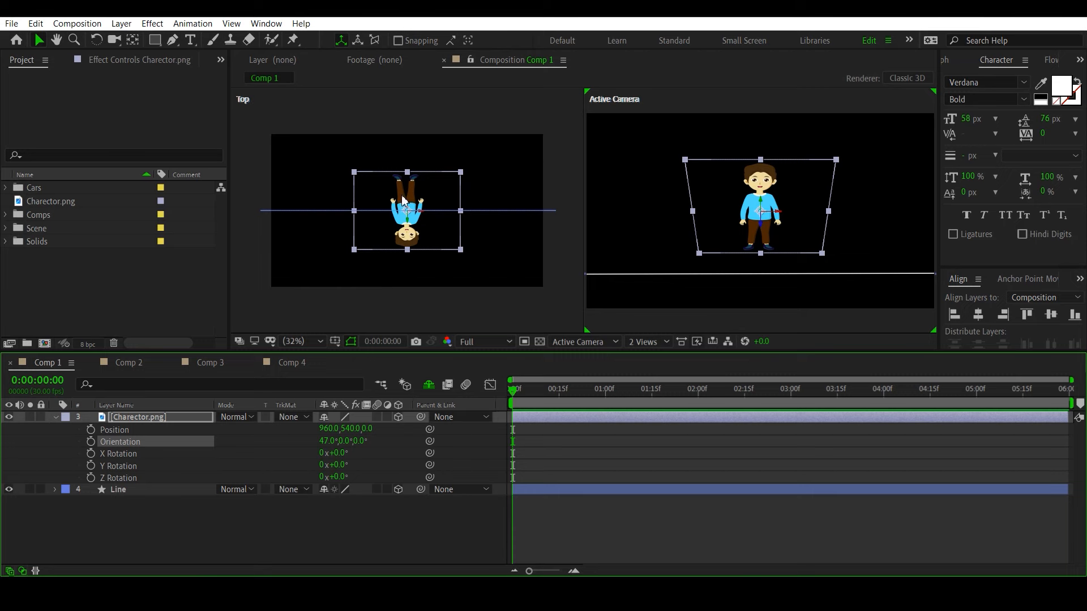
right_click(136, 447)
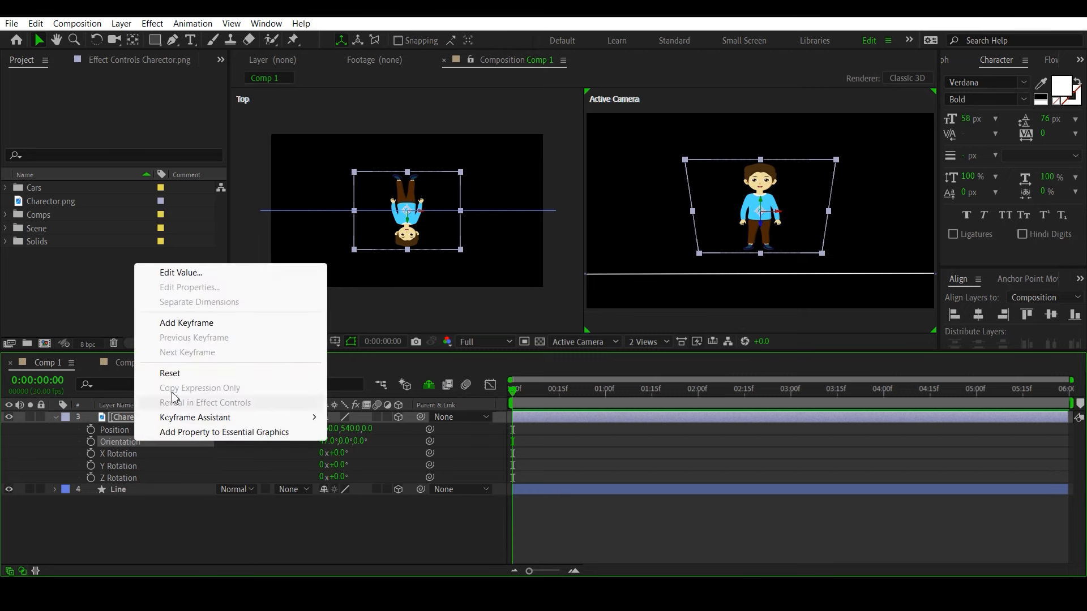
left_click(176, 372)
left_click(258, 532)
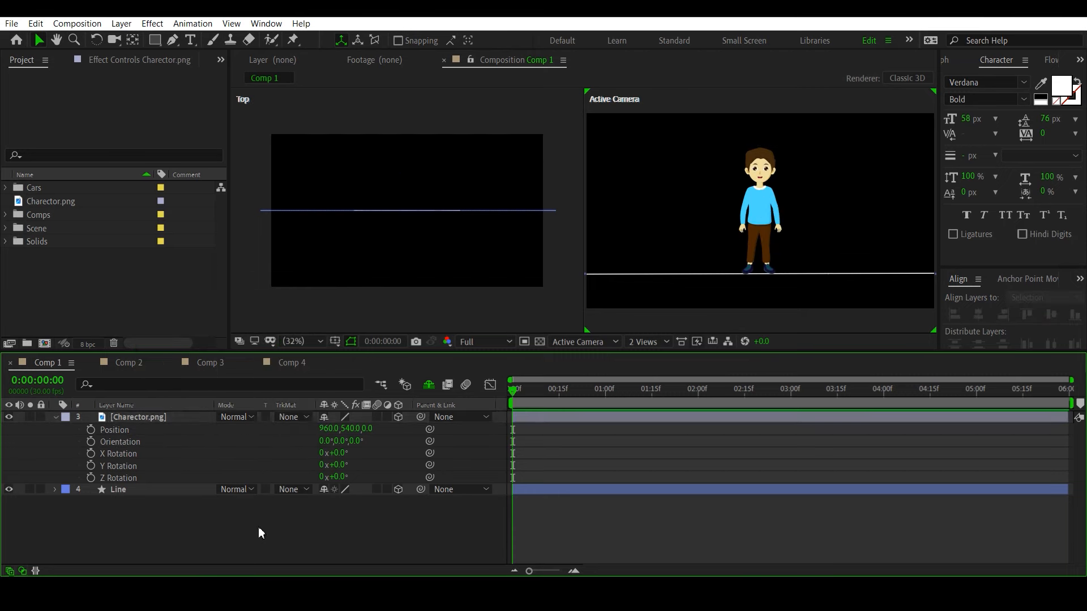
Reveal the Charector.png layer's Scale, try 25%, 18% and 19%, and set it back to 15%.
left_click(129, 417)
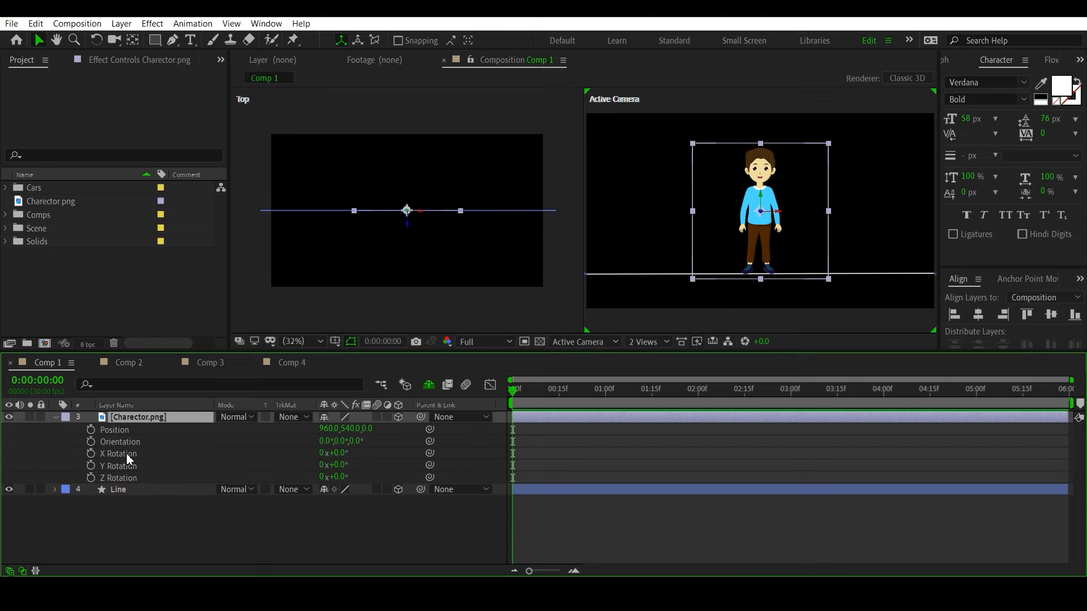
key("shift+s")
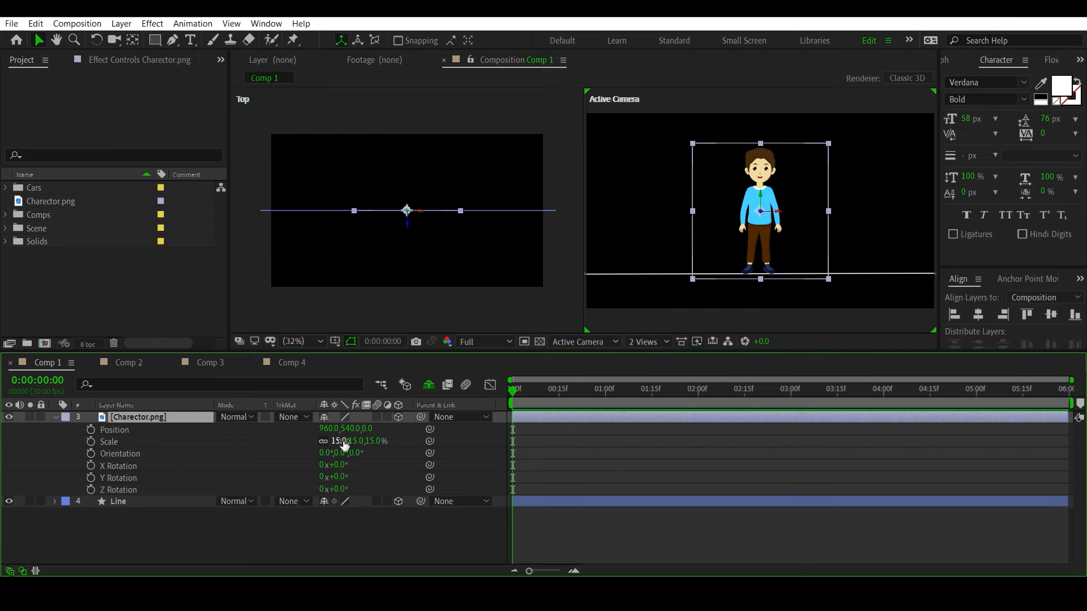
left_click_drag(338, 442, 345, 441)
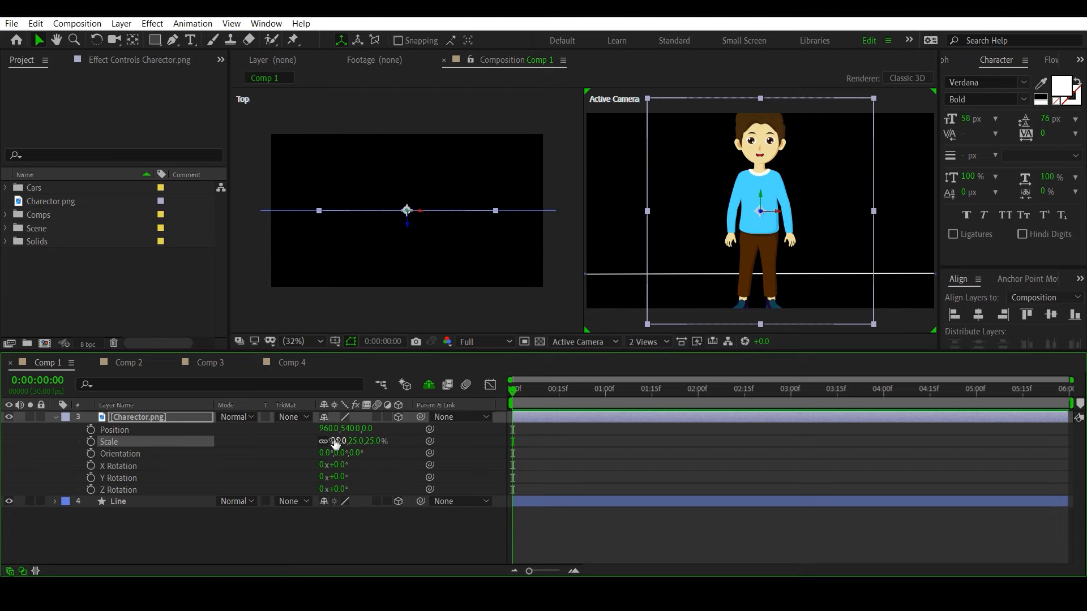
left_click_drag(339, 441, 339, 438)
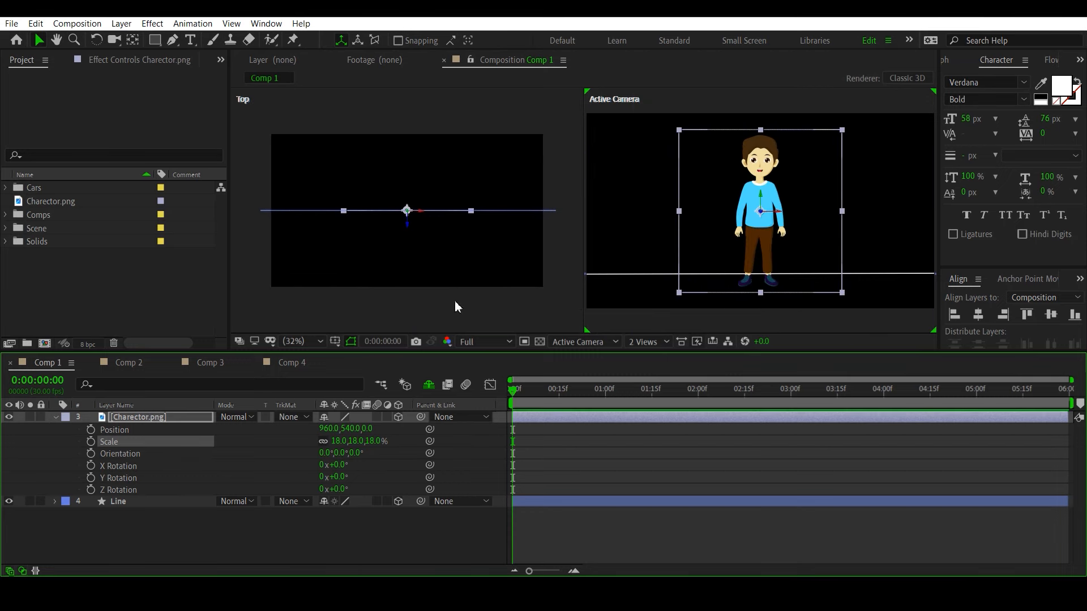
left_click_drag(338, 442, 341, 442)
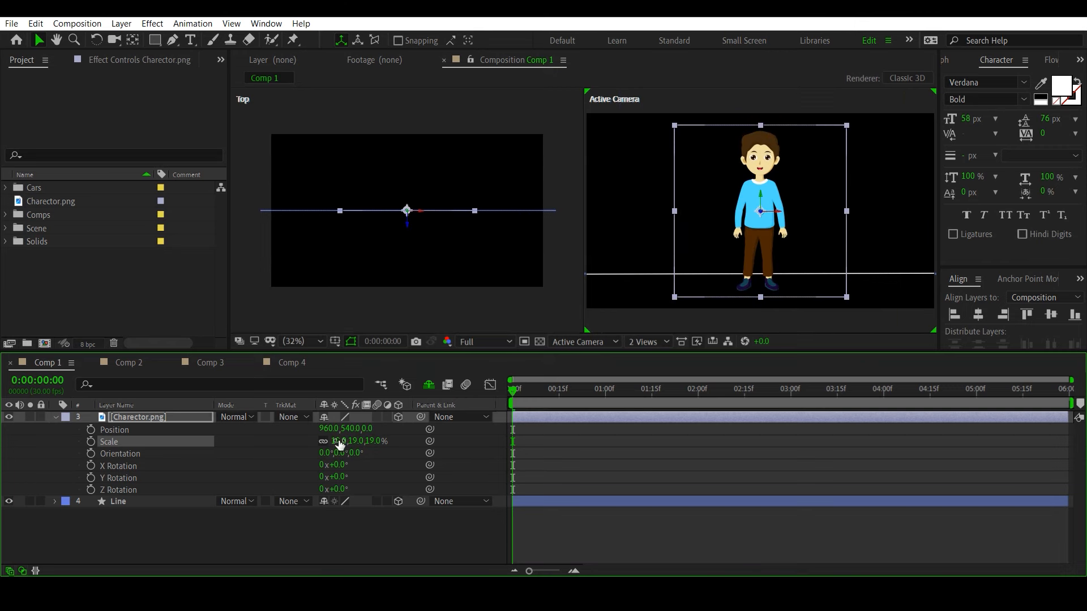
left_click(340, 442)
type("15")
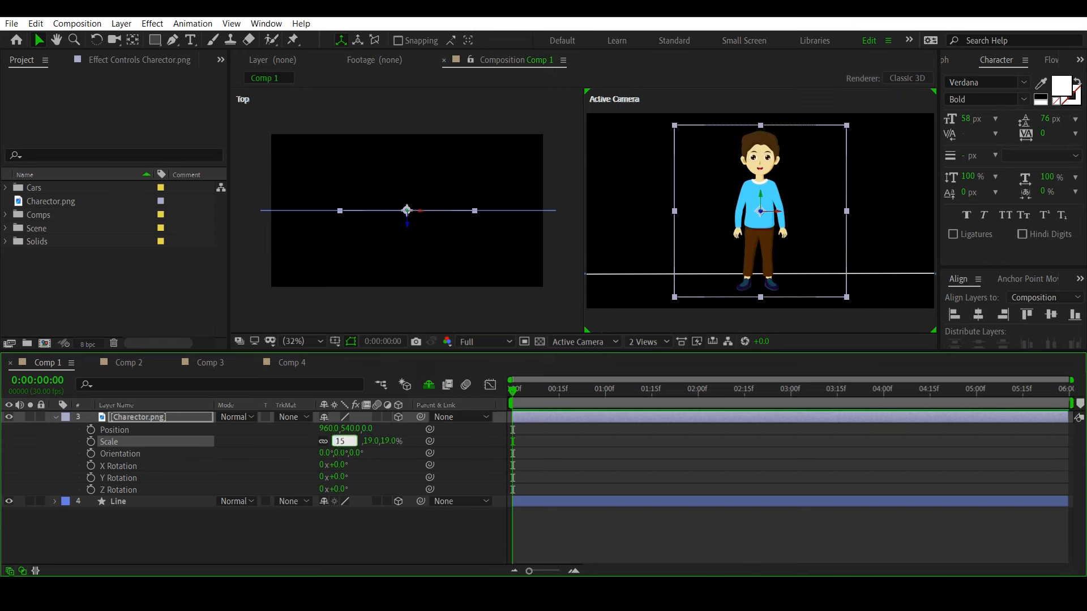
key("Return")
left_click(346, 523)
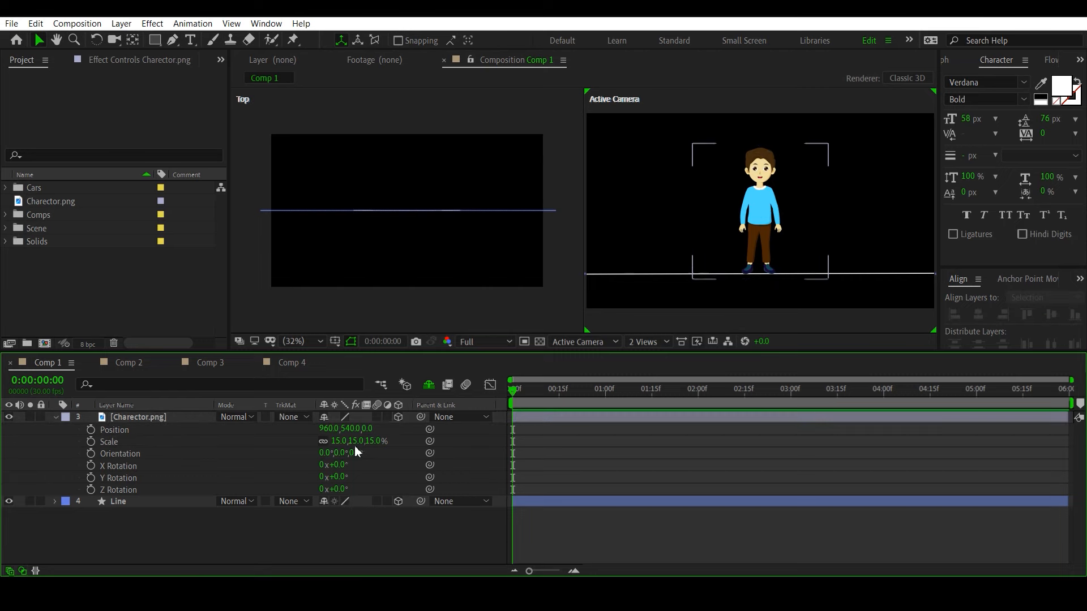
Move the character in depth to a Z position of 127, forward to -872 and back to 22.
left_click(161, 430)
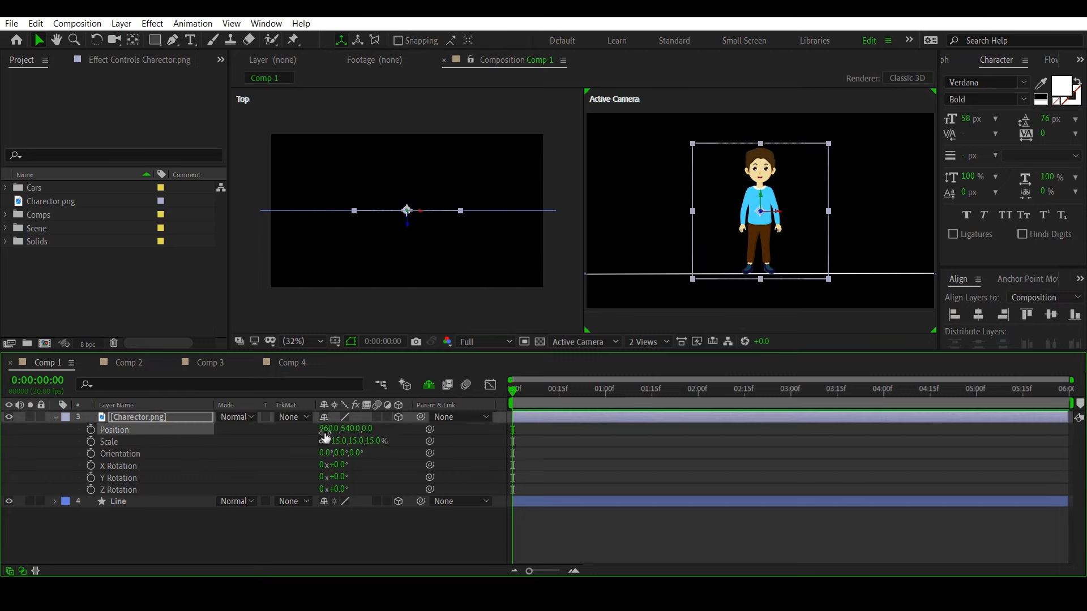
left_click_drag(368, 430, 481, 452)
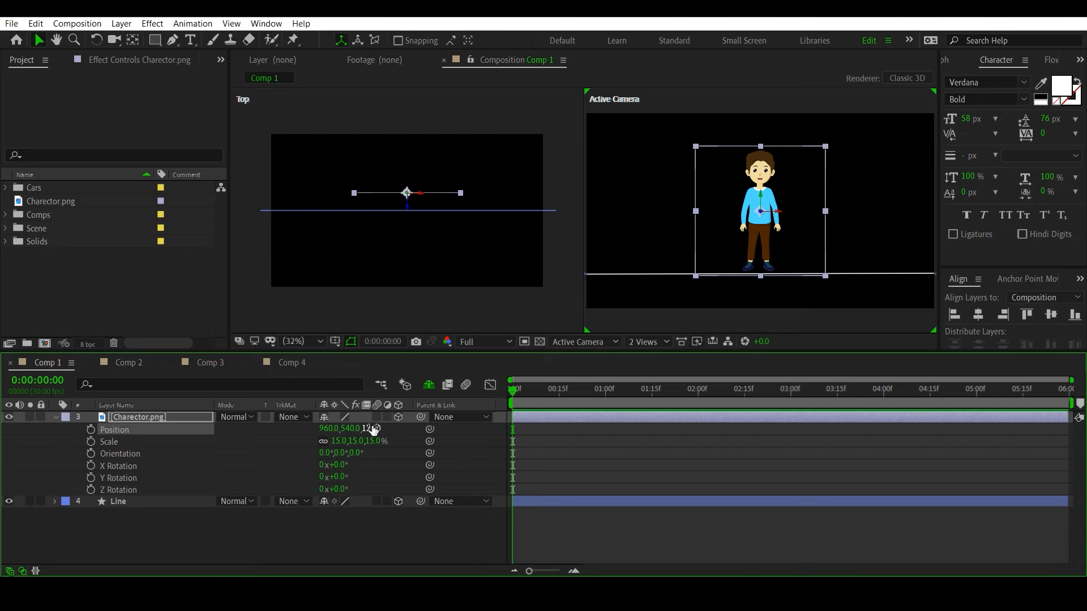
left_click_drag(378, 435, 402, 463)
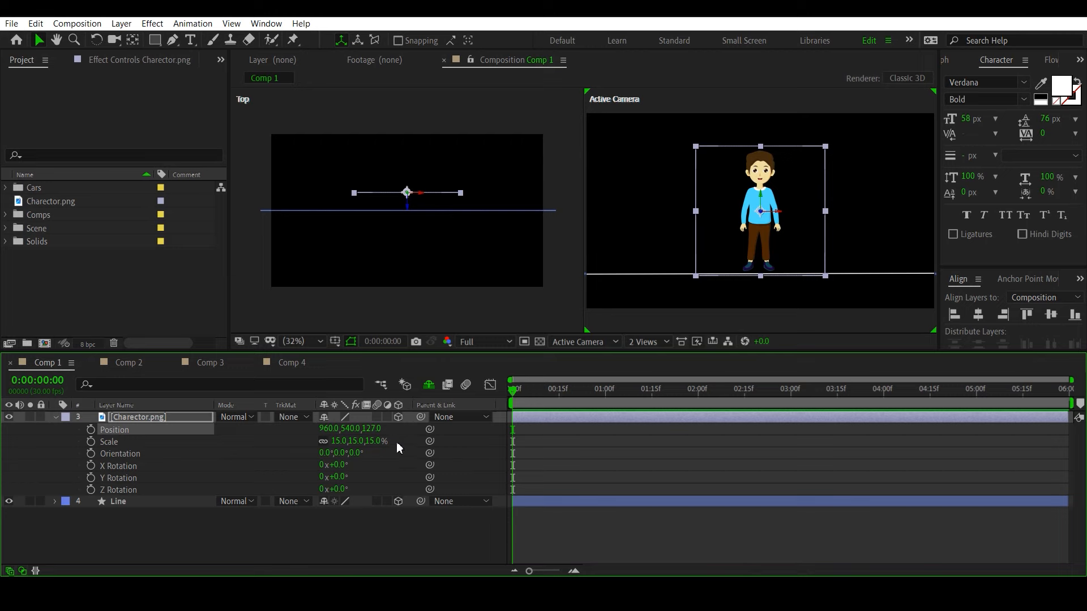
mouse_move(371, 430)
left_mouse_down()
mouse_move(480, 444)
mouse_move(376, 428)
mouse_move(41, 432)
left_mouse_up()
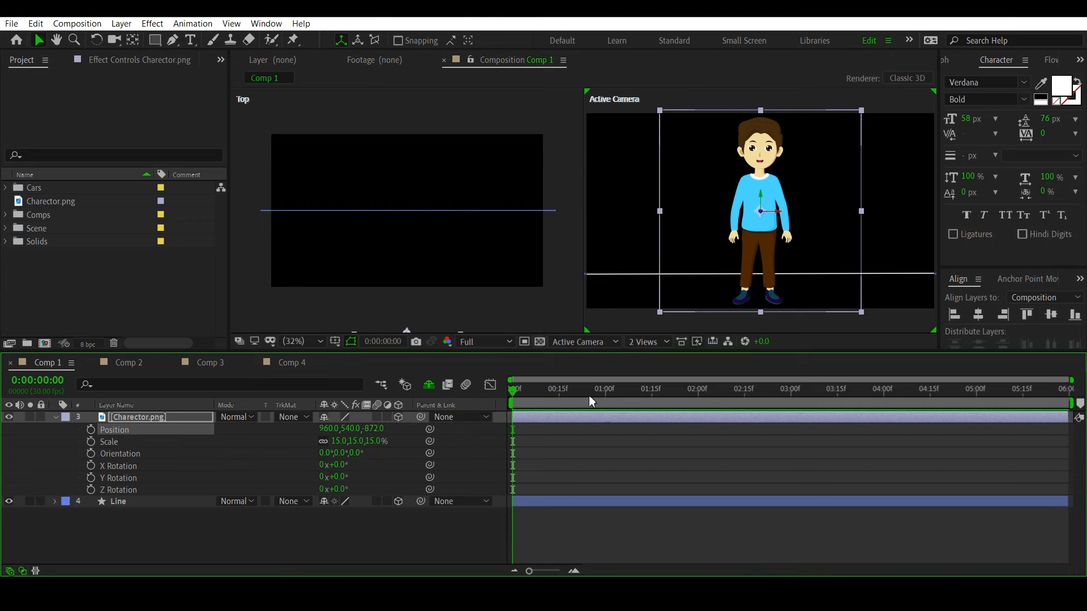
left_click_drag(371, 435, 1030, 453)
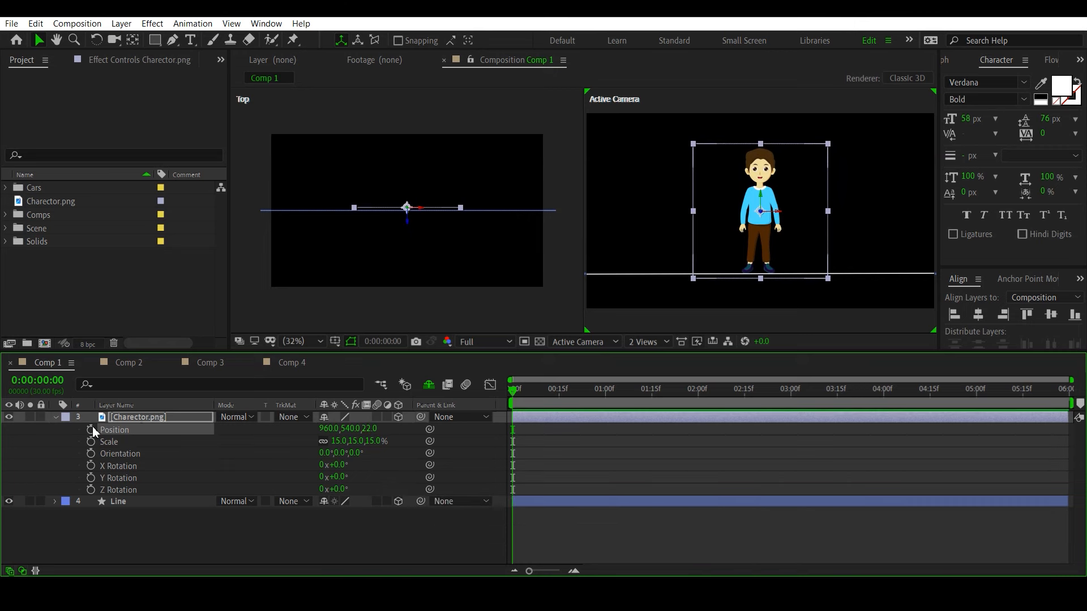
left_click(134, 453)
left_click(135, 443)
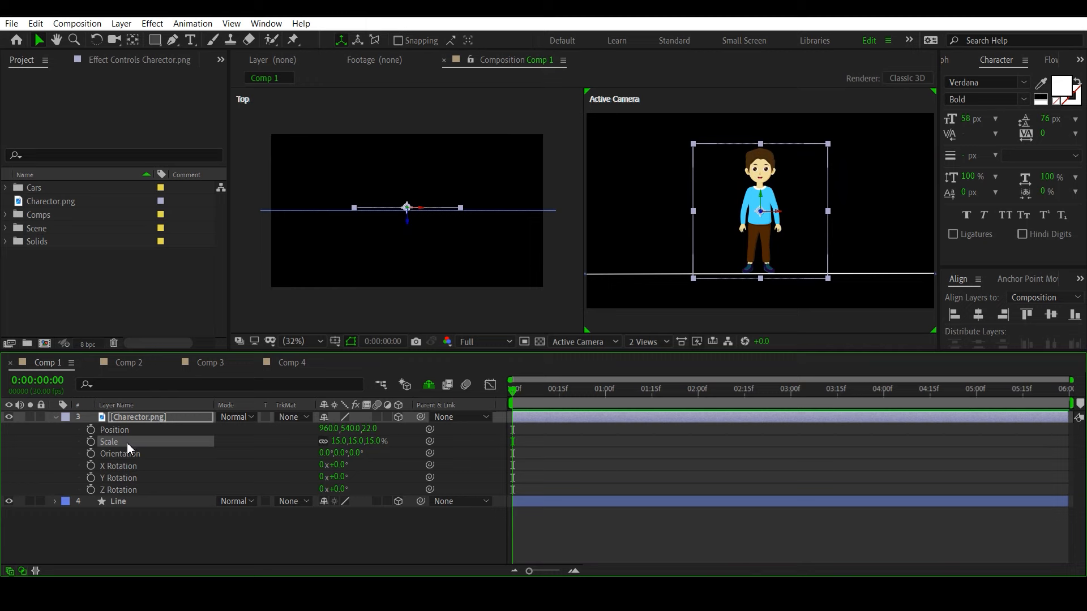
left_click(140, 434)
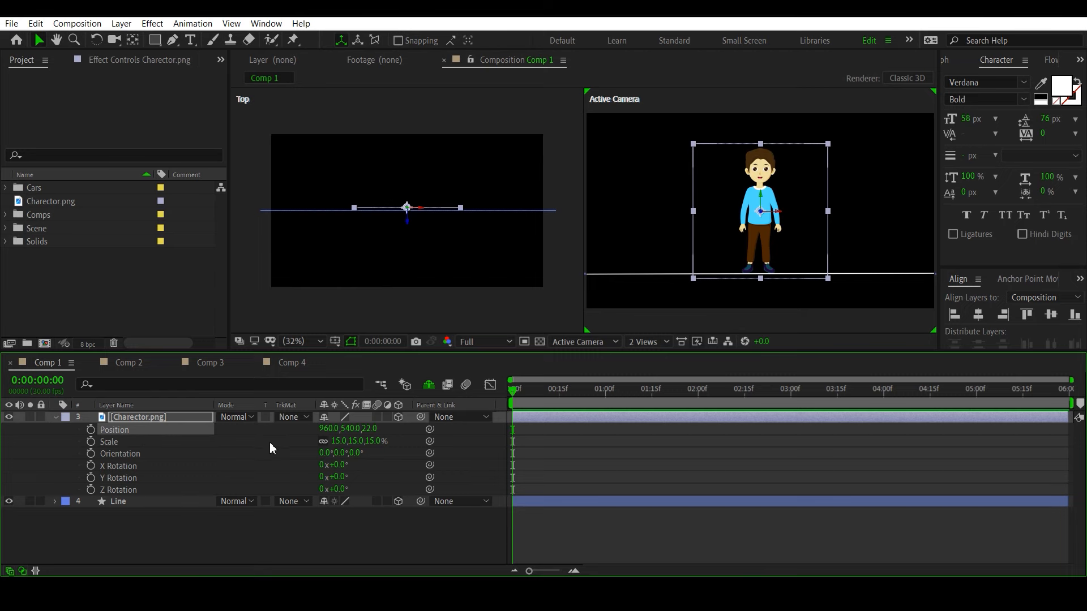
Set the Charector.png layer's Z position to 0, collapse its properties and deselect it.
left_click(369, 428)
type("0")
key("Return")
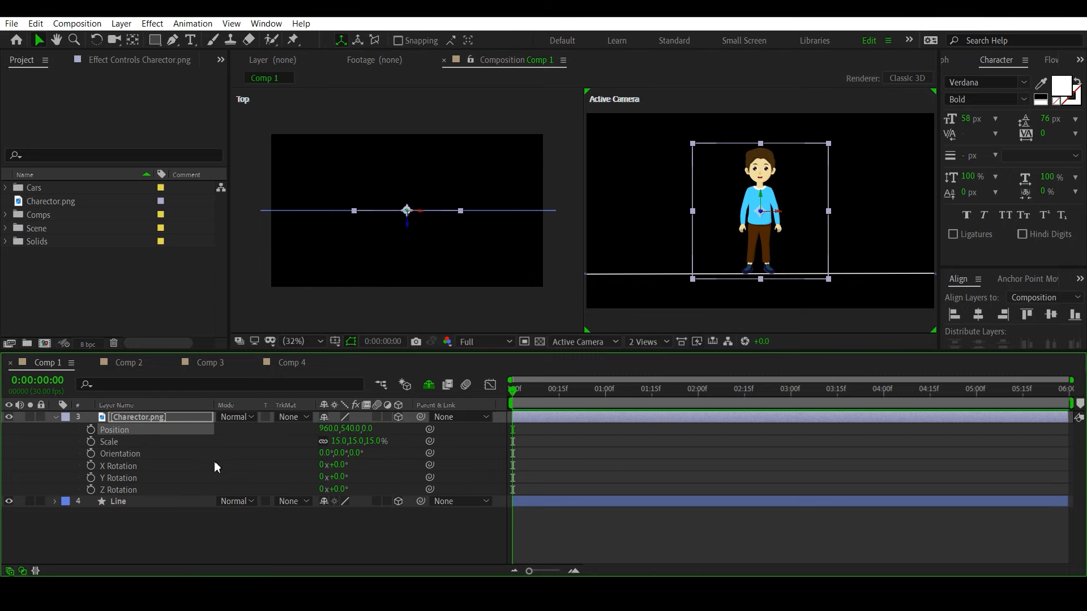
left_click(55, 417)
left_click(95, 478)
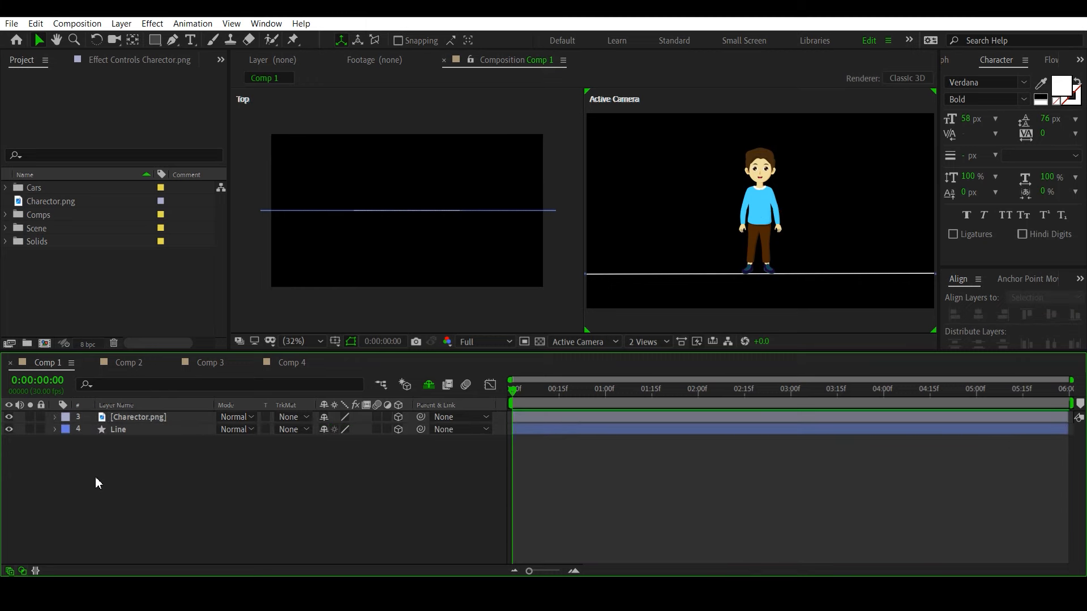
Compare the bike scenes in Comp 3 and Comp 2 by scrubbing each timeline forward from the start.
left_click(199, 365)
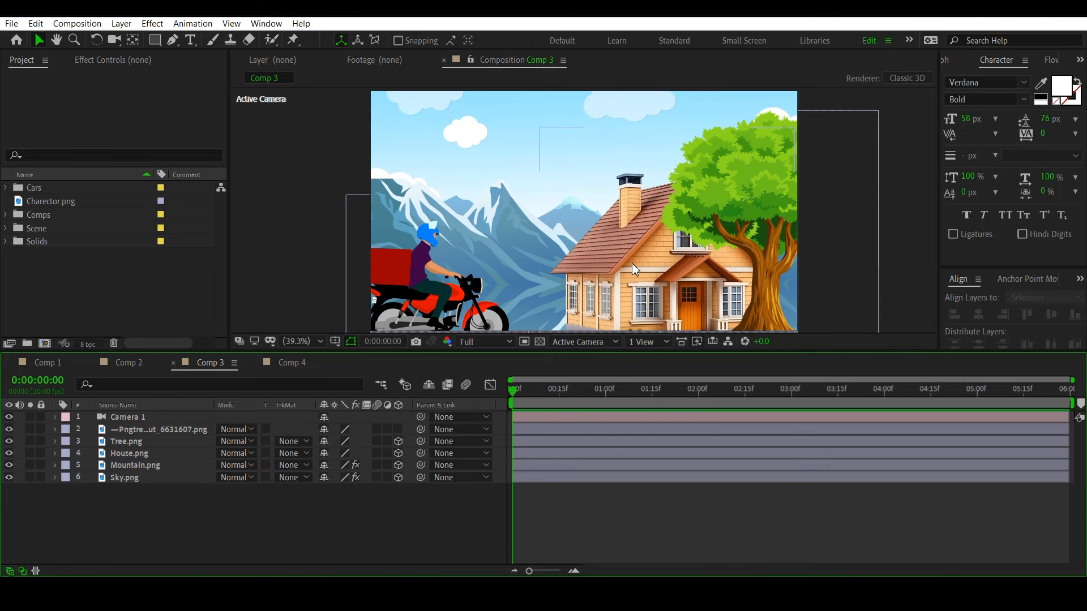
left_click(135, 364)
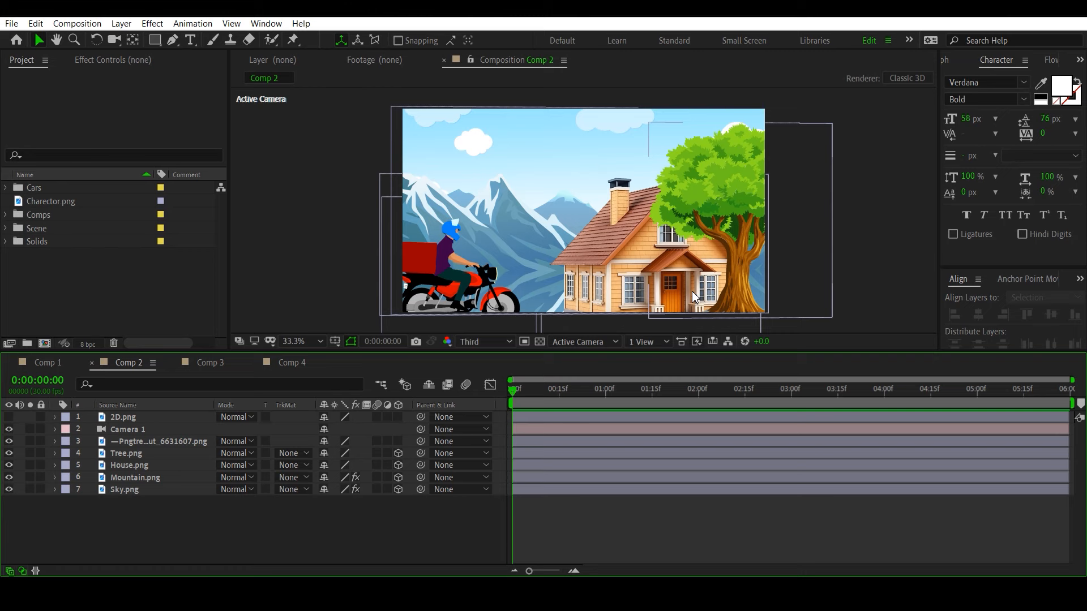
left_click(212, 365)
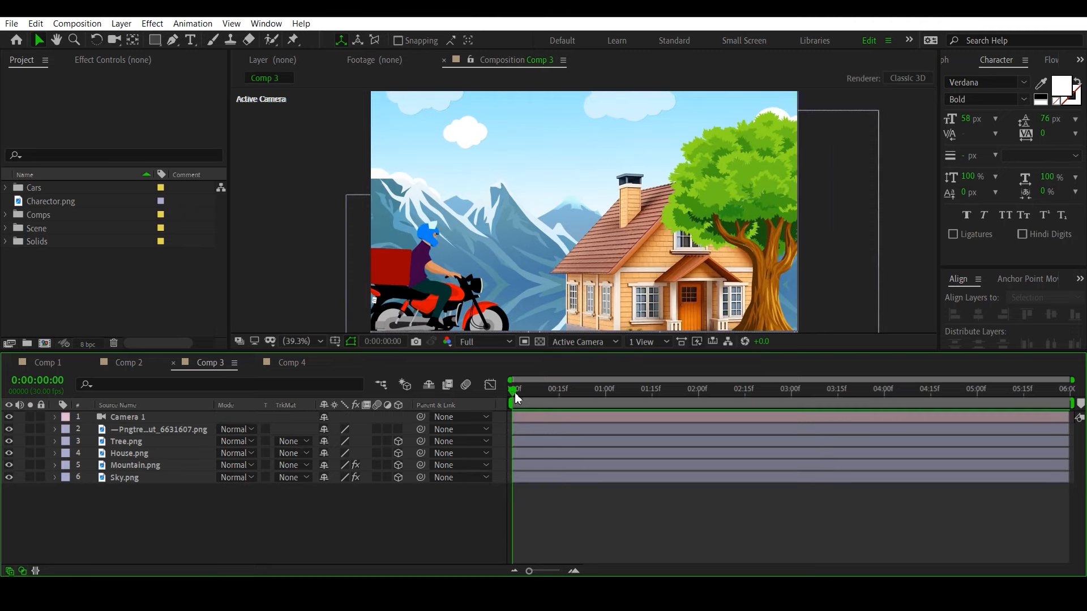
left_click_drag(517, 391, 453, 404)
left_click_drag(513, 389, 617, 402)
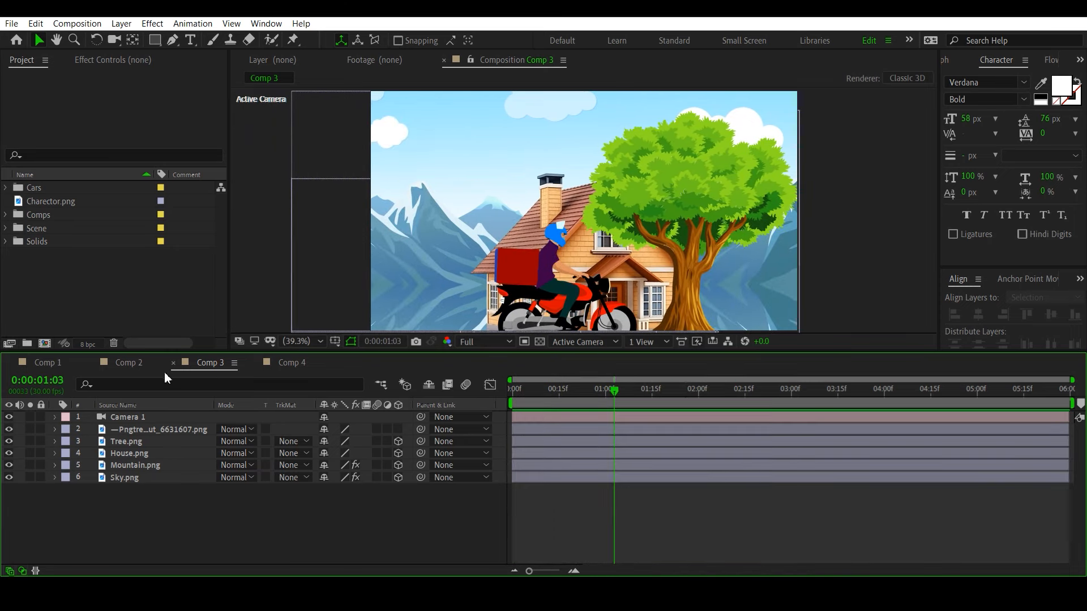
left_click(130, 363)
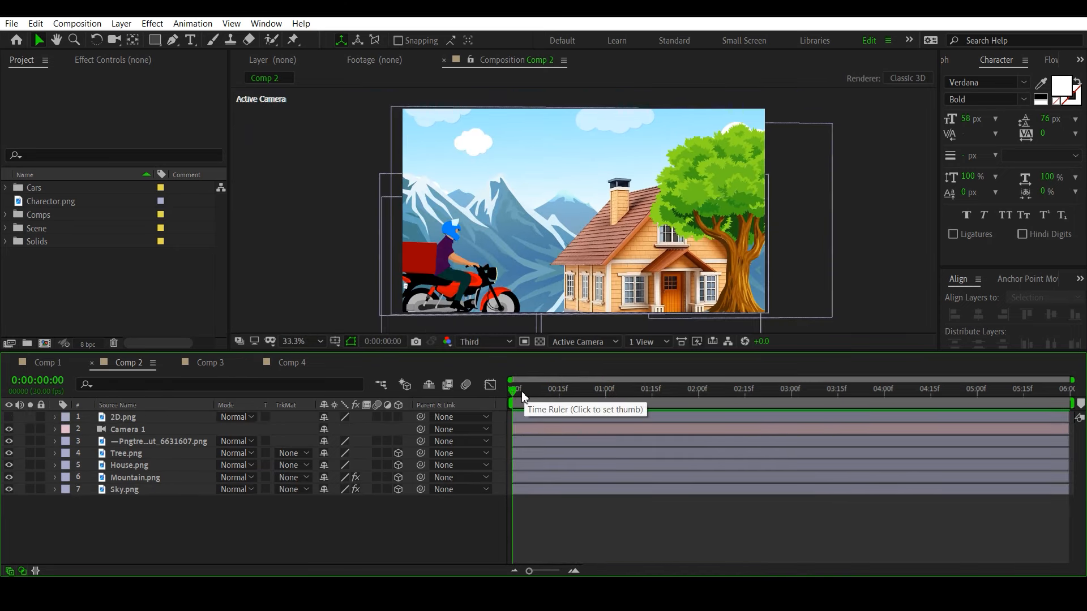
left_click_drag(525, 392, 663, 396)
left_click(204, 362)
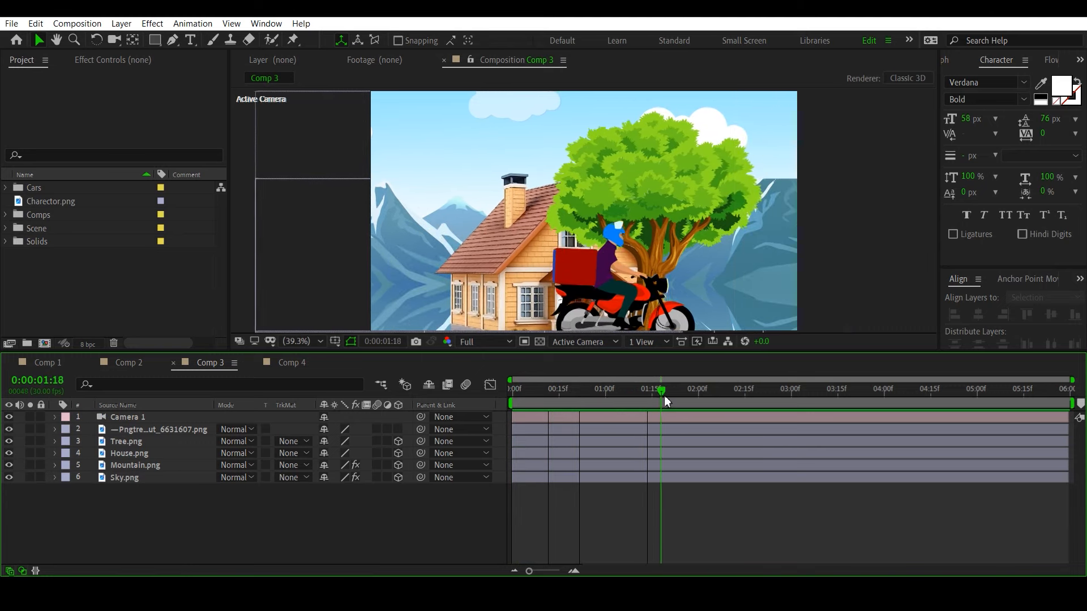
Scrub Comp 2 and Comp 3 again to examine how the tree, house and mountains shift, and return both to 0:00:00:00.
left_click(116, 363)
left_click_drag(518, 395, 474, 398)
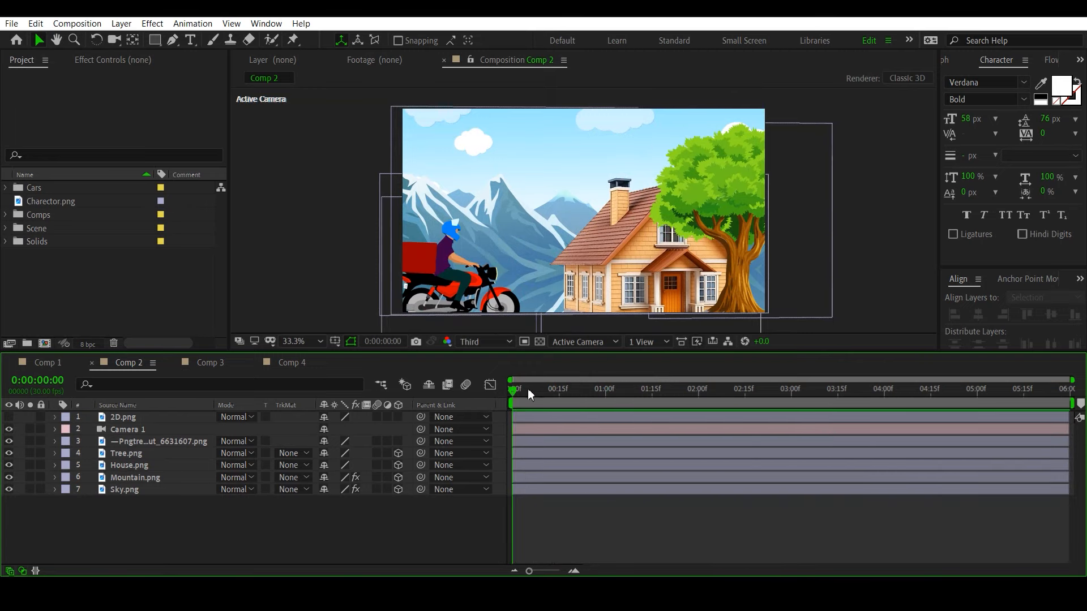
left_click_drag(521, 389, 682, 397)
left_click(204, 364)
left_click(136, 364)
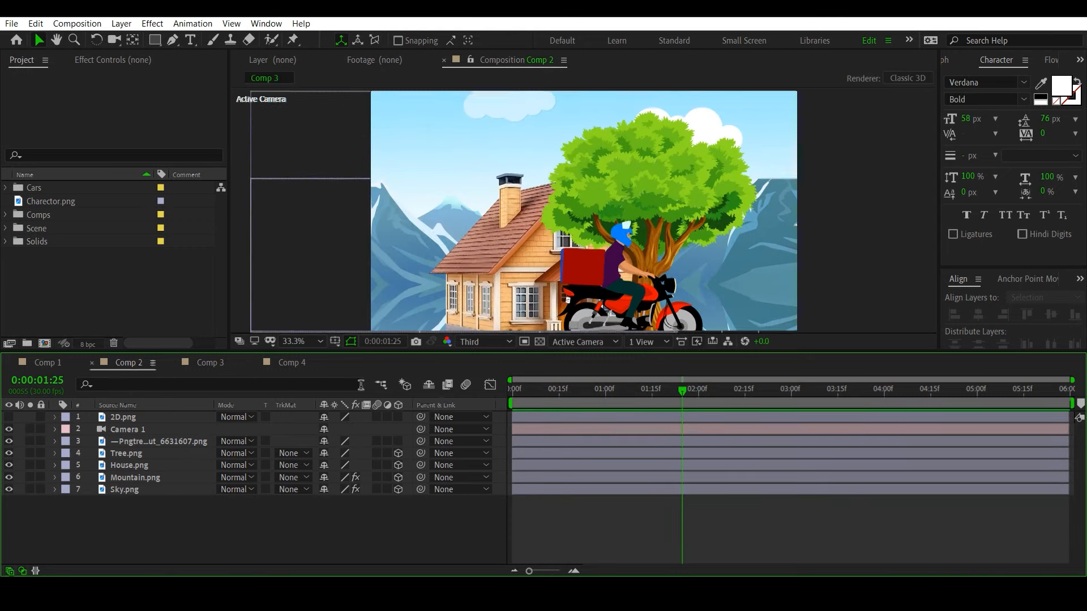
left_click_drag(594, 397, 394, 403)
left_click(202, 365)
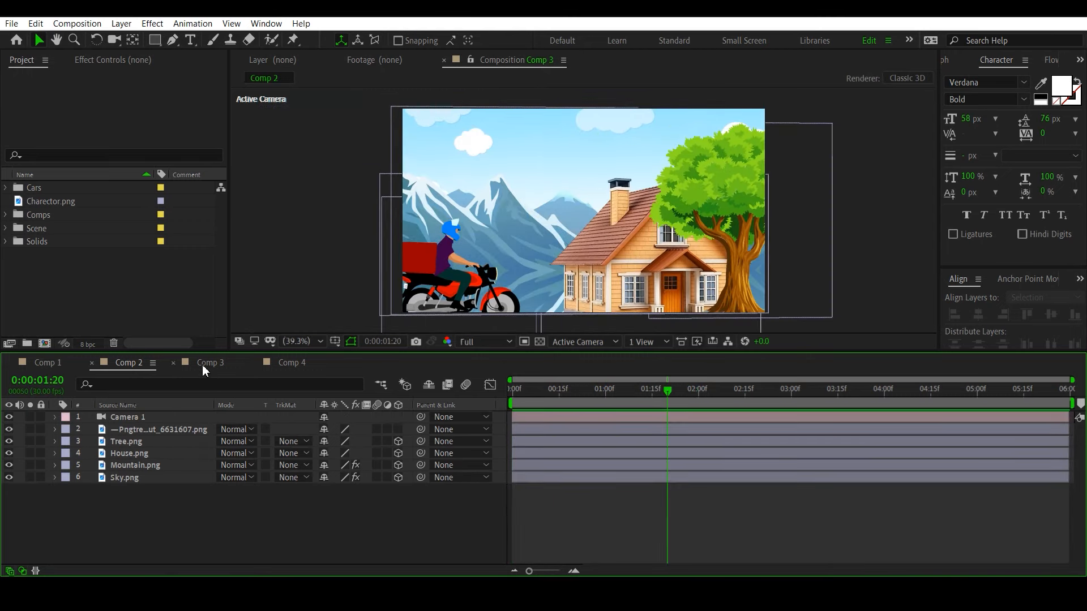
left_click_drag(668, 396, 526, 395)
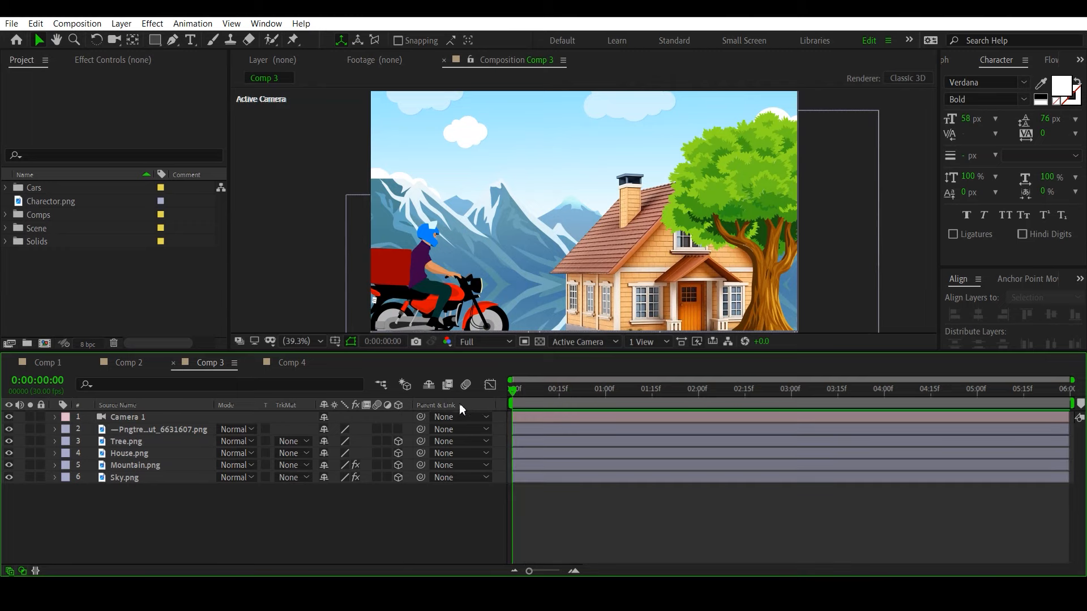
Alternate between Comp 2 and Comp 3, scrubbing back and forth to examine the depth between scenery layers, and rewind both to the first frame.
left_click(118, 362)
left_click_drag(531, 387, 639, 399)
left_click(204, 368)
left_click_drag(532, 386, 564, 396)
left_click(514, 402)
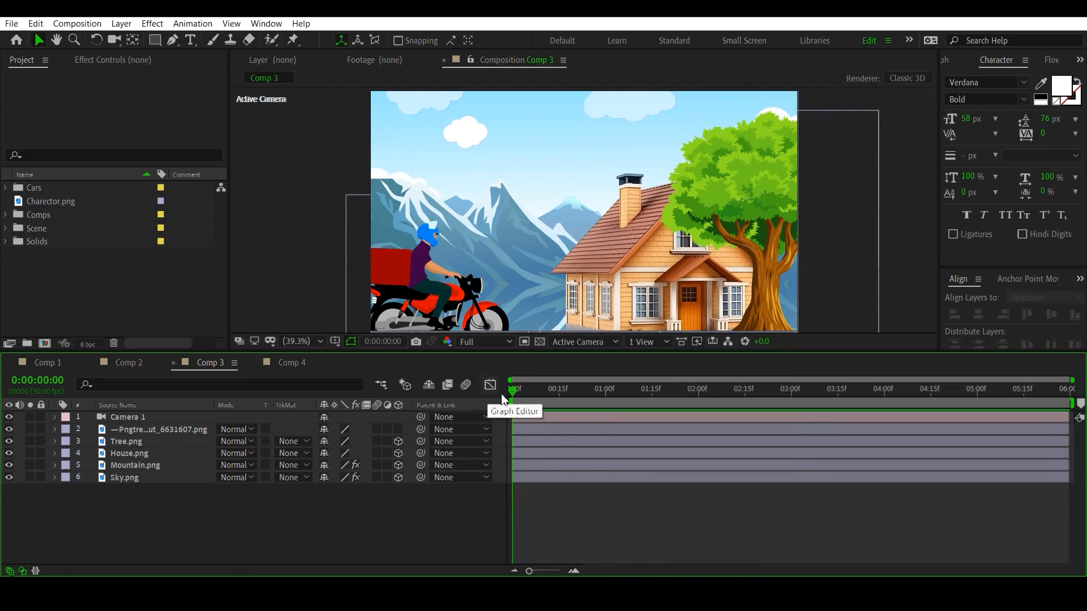
left_click_drag(522, 389, 623, 399)
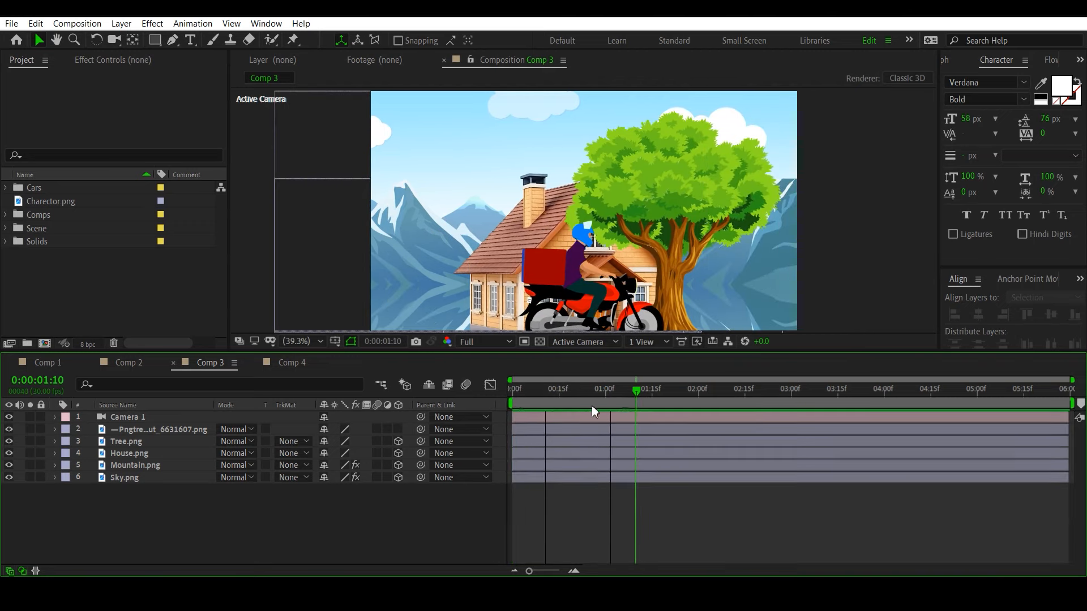
left_click(132, 363)
left_click_drag(513, 403, 667, 403)
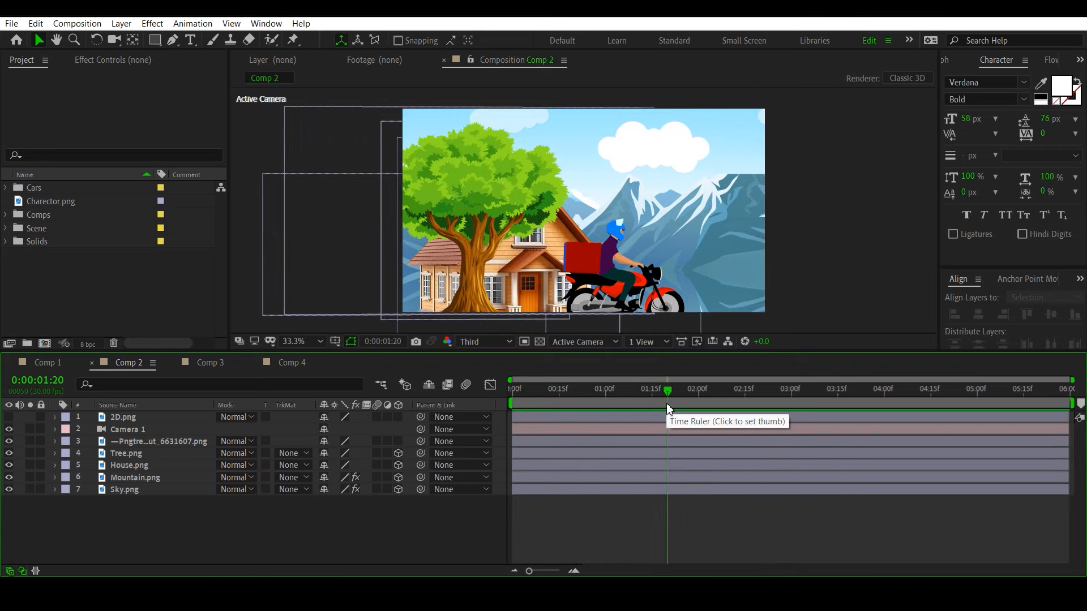
left_click_drag(618, 403, 440, 404)
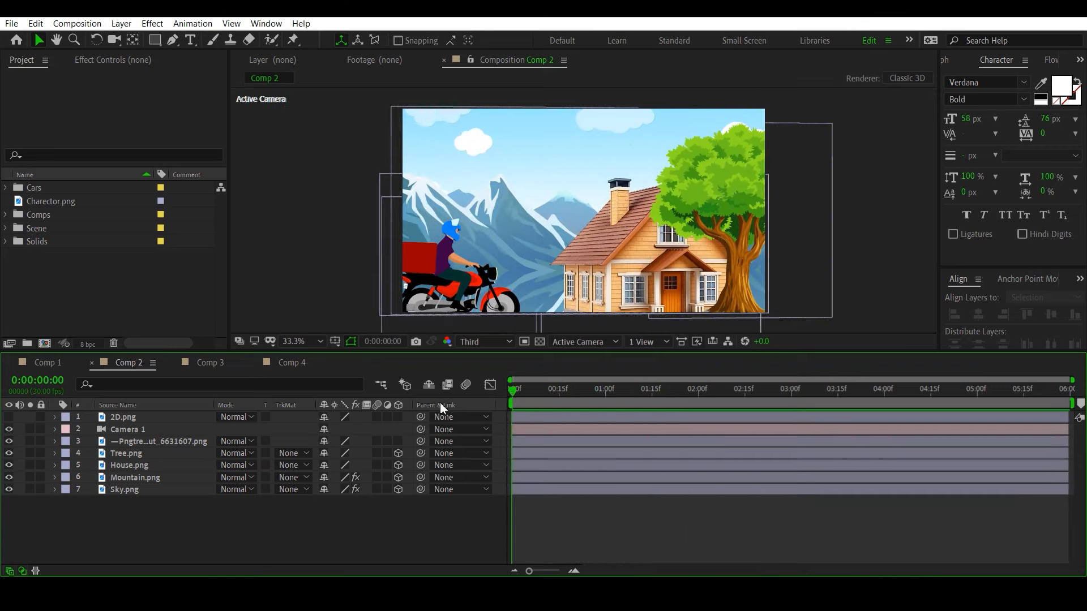
left_click(203, 362)
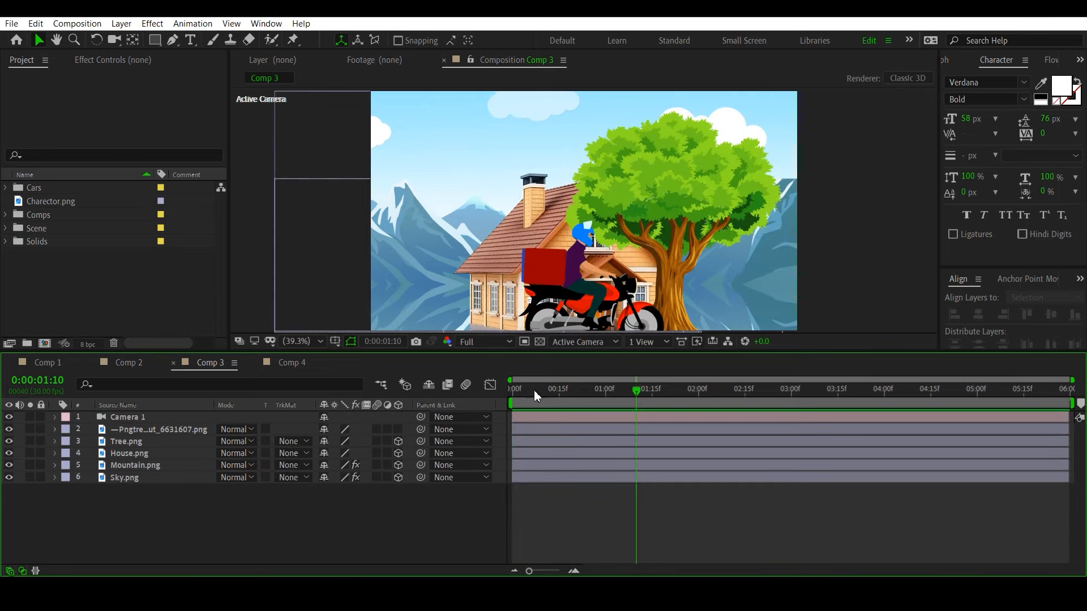
left_click_drag(542, 391, 419, 395)
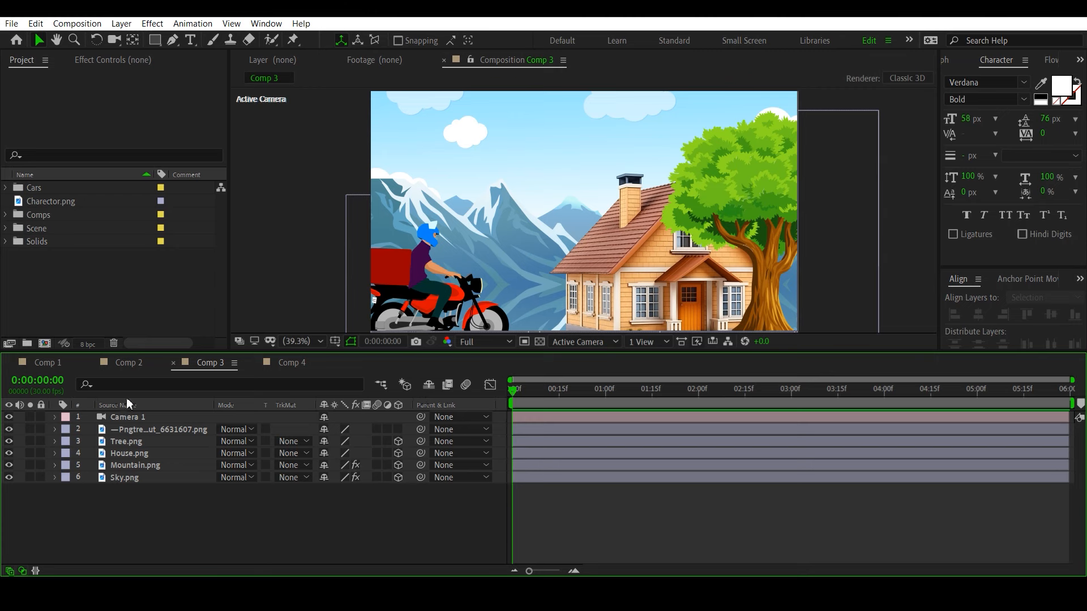
left_click(123, 364)
left_click_drag(554, 398, 463, 429)
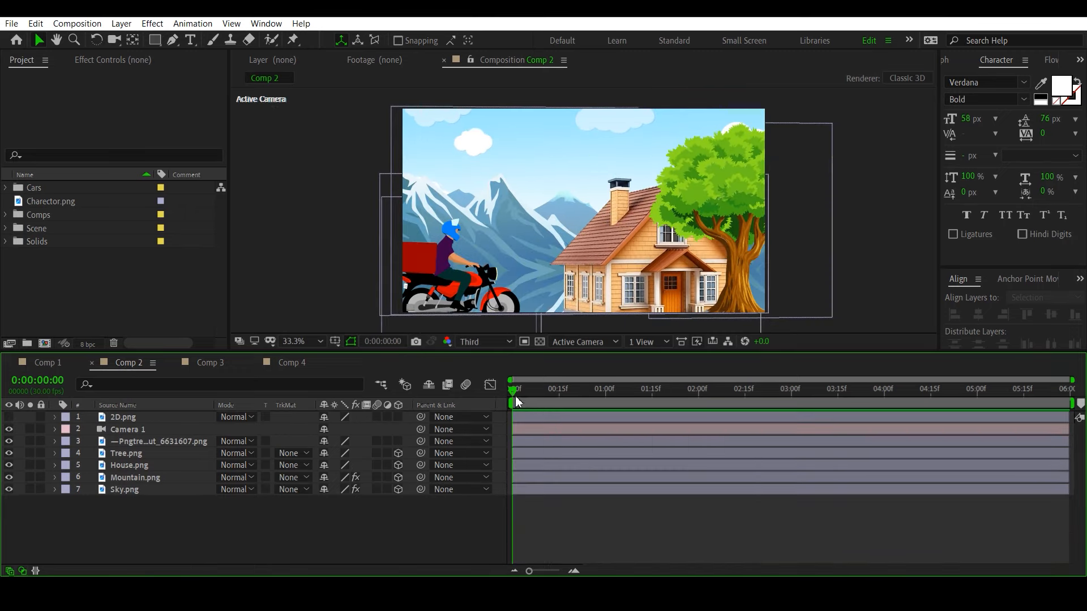
left_click_drag(534, 392, 488, 402)
Create a new 1920 x 1080 px, 30 fps composition lasting 6 seconds and add 2D.png from the Scene folder.
left_click(44, 343)
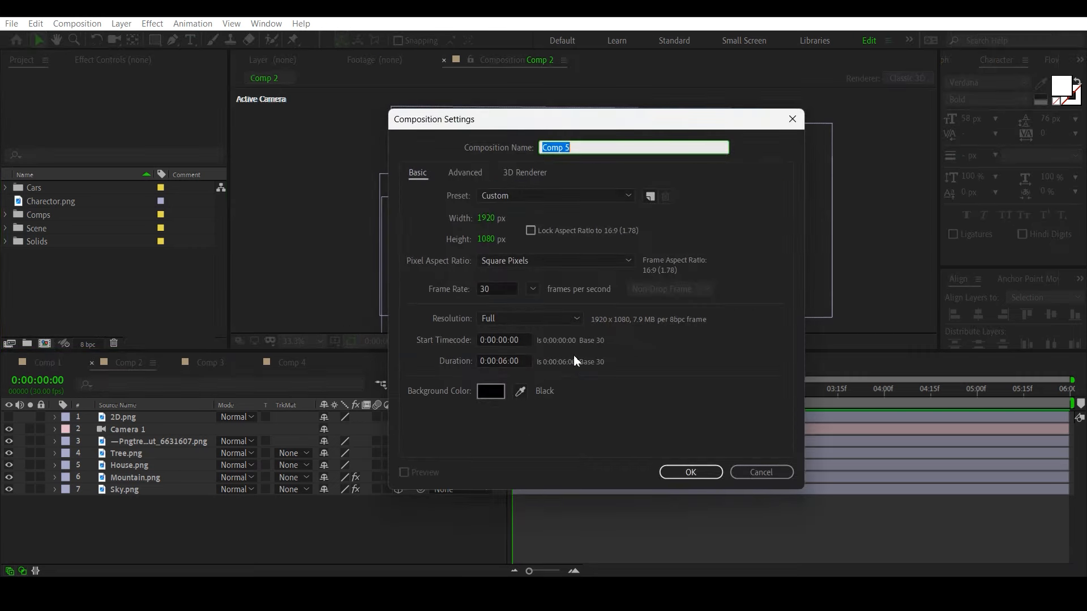
left_click(676, 473)
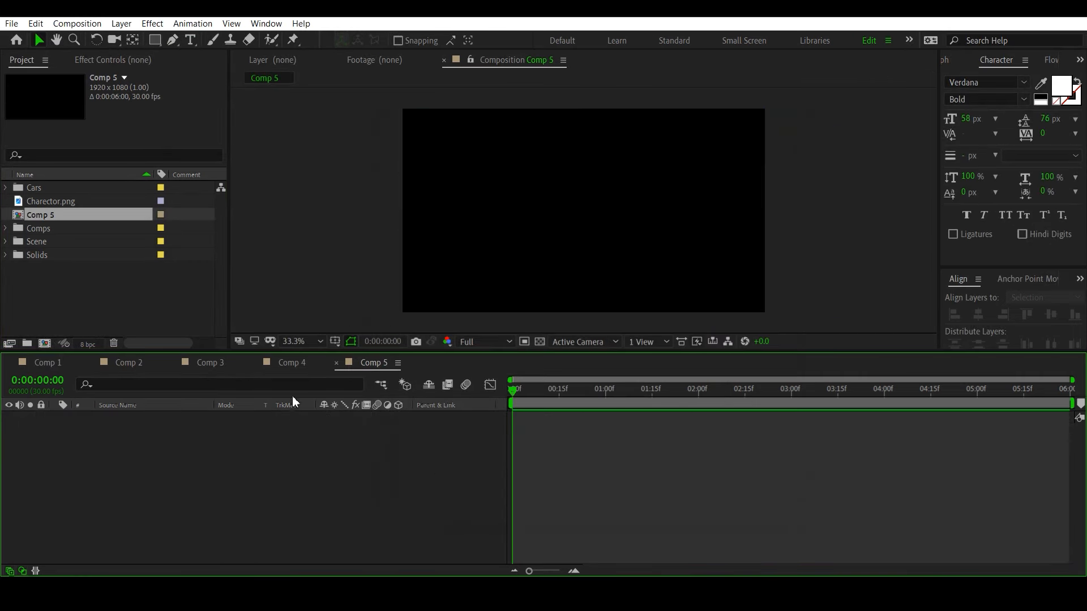
left_click(6, 241)
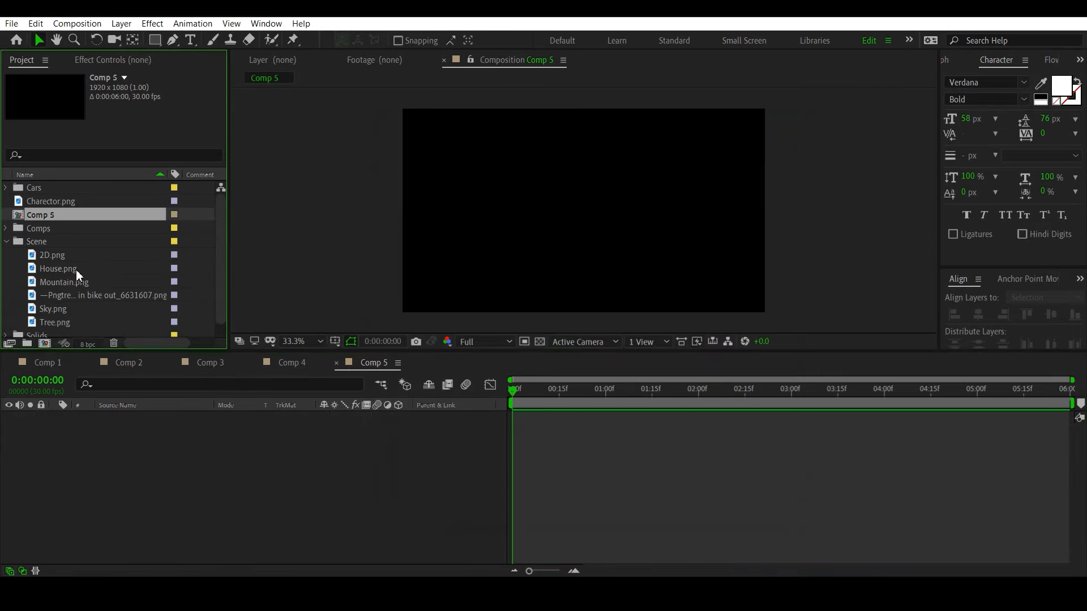
left_click(62, 256)
left_click_drag(73, 256, 145, 428)
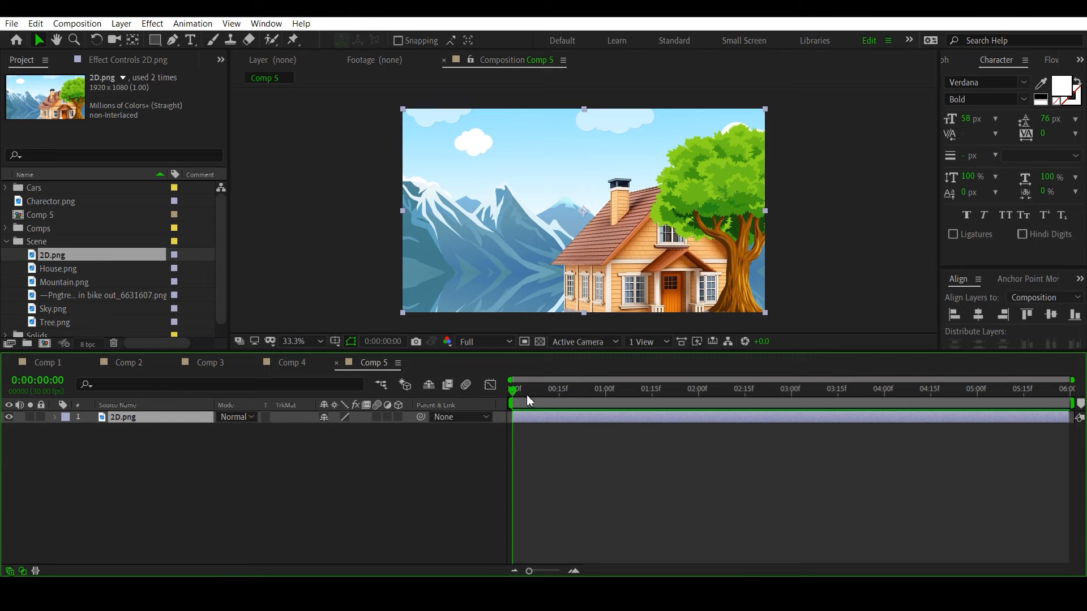
left_click_drag(515, 391, 389, 405)
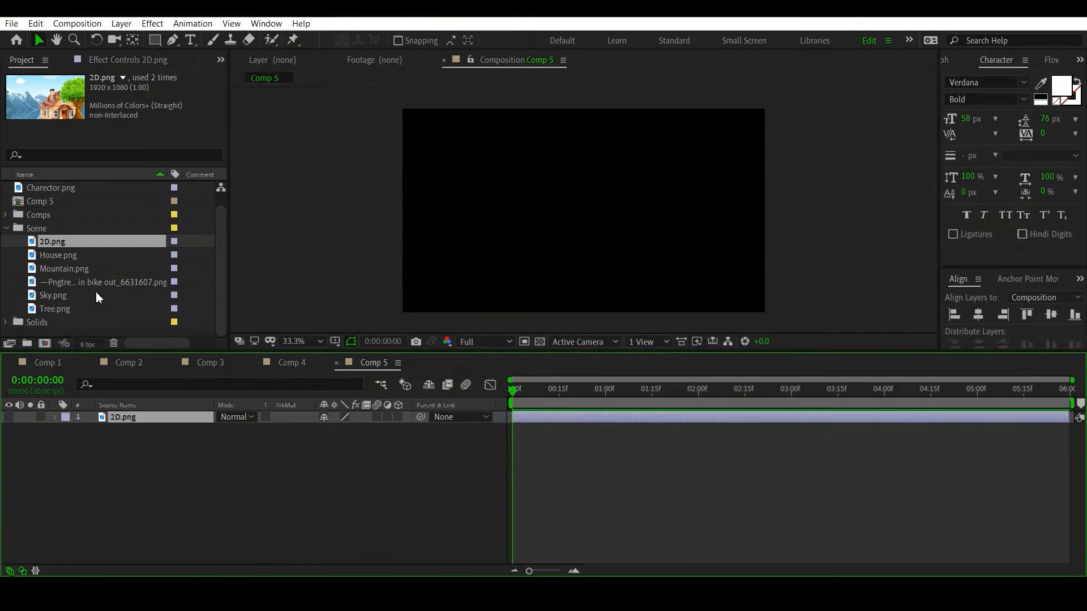
Preview the bike and Sky.png source images, show the flat 2D.png layer for comparison and hide it again.
left_click(91, 283)
left_click(74, 295)
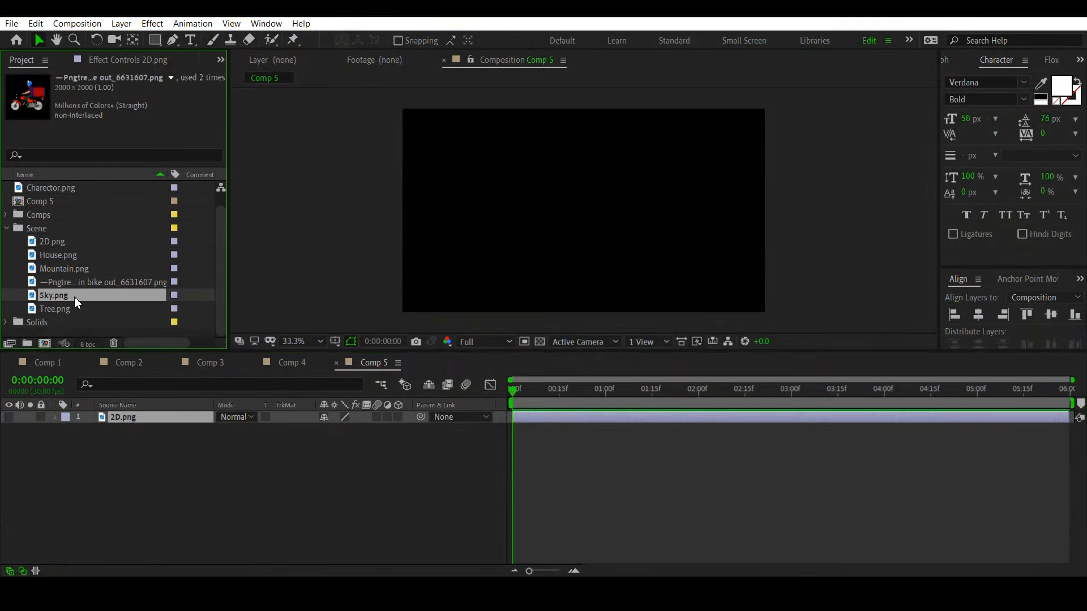
left_click(8, 418)
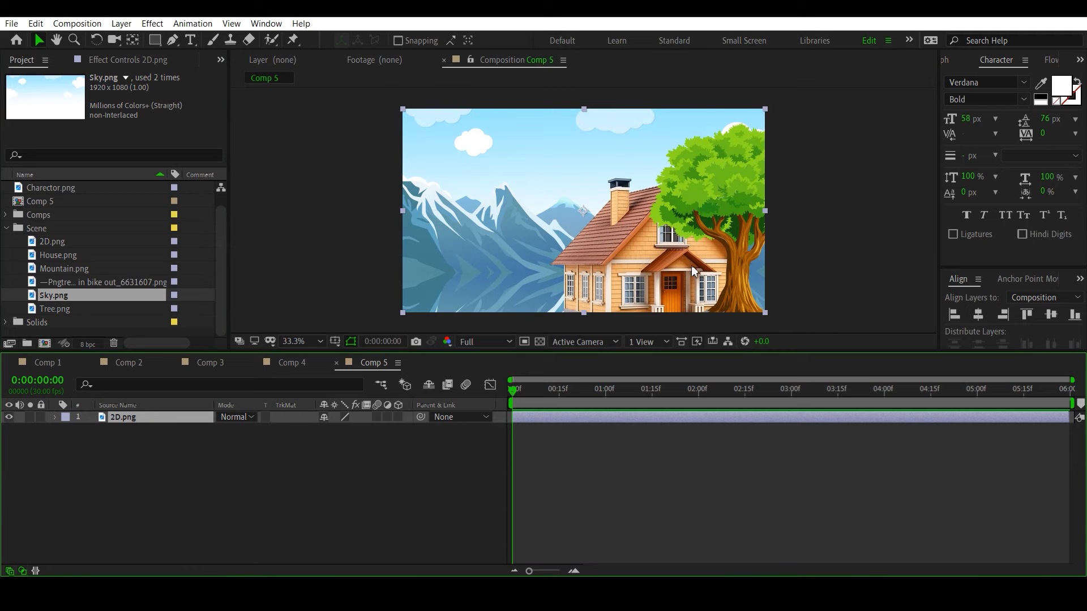
left_click(8, 417)
Review the separate tree, bike and sky images and add Sky.png to the composition below the 2D.png layer.
left_click(67, 309)
left_click(75, 284)
left_click(67, 297)
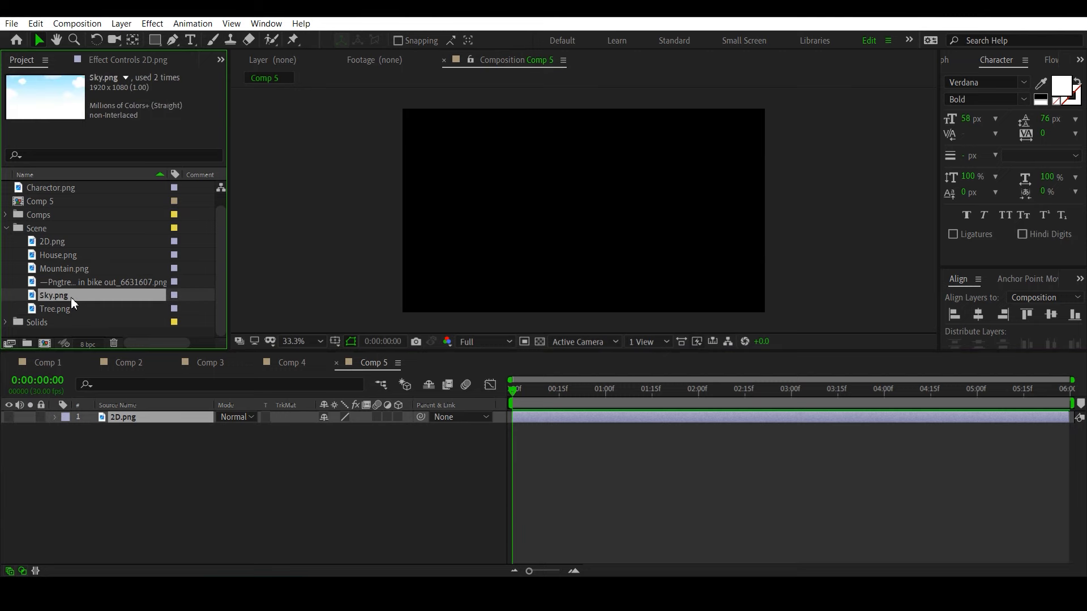
left_click_drag(71, 297, 103, 453)
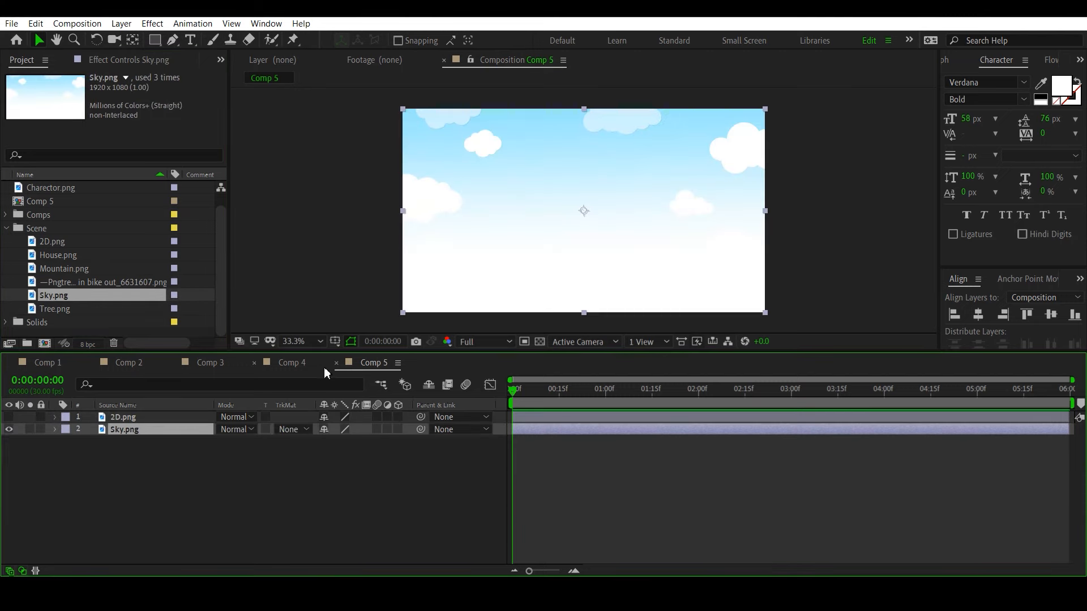
Add Mountain.png above the Sky.png layer and scale it down to 24%.
left_click(82, 283)
left_click(81, 269)
left_click_drag(86, 269, 151, 430)
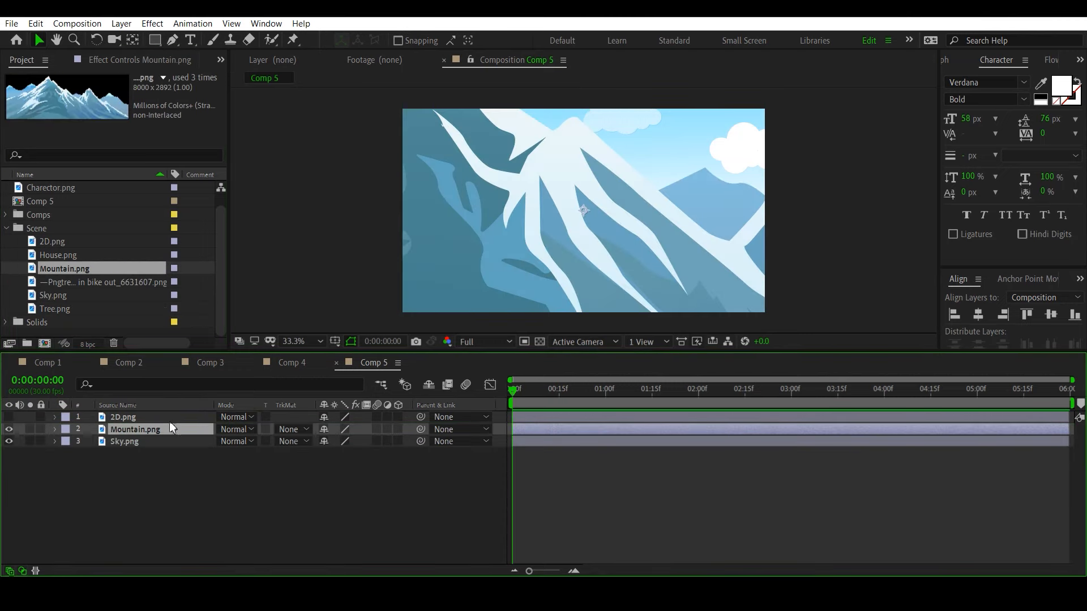
key("s")
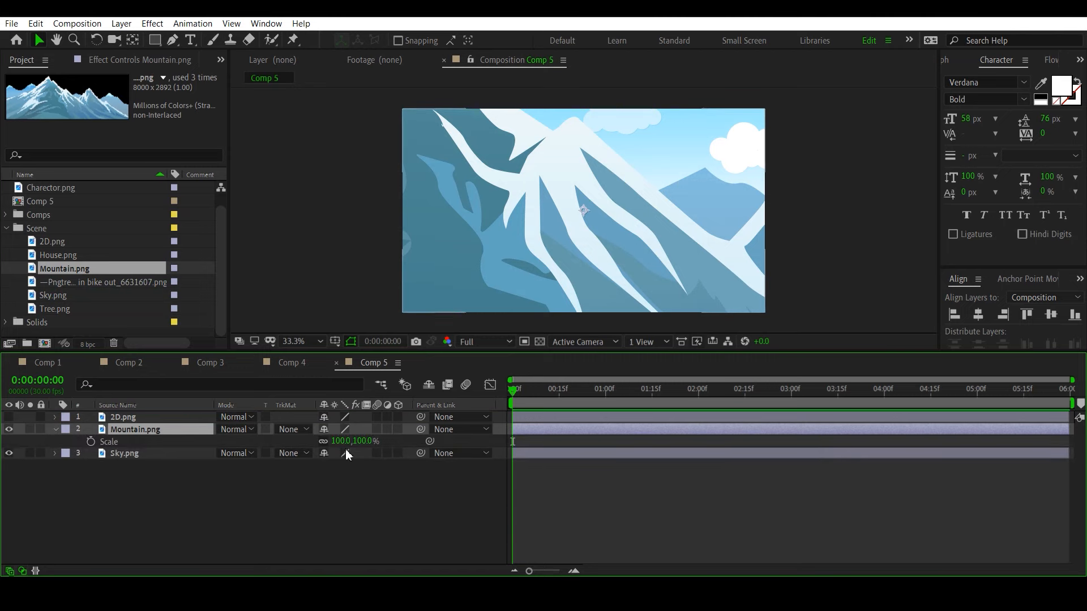
left_click_drag(342, 441, 276, 436)
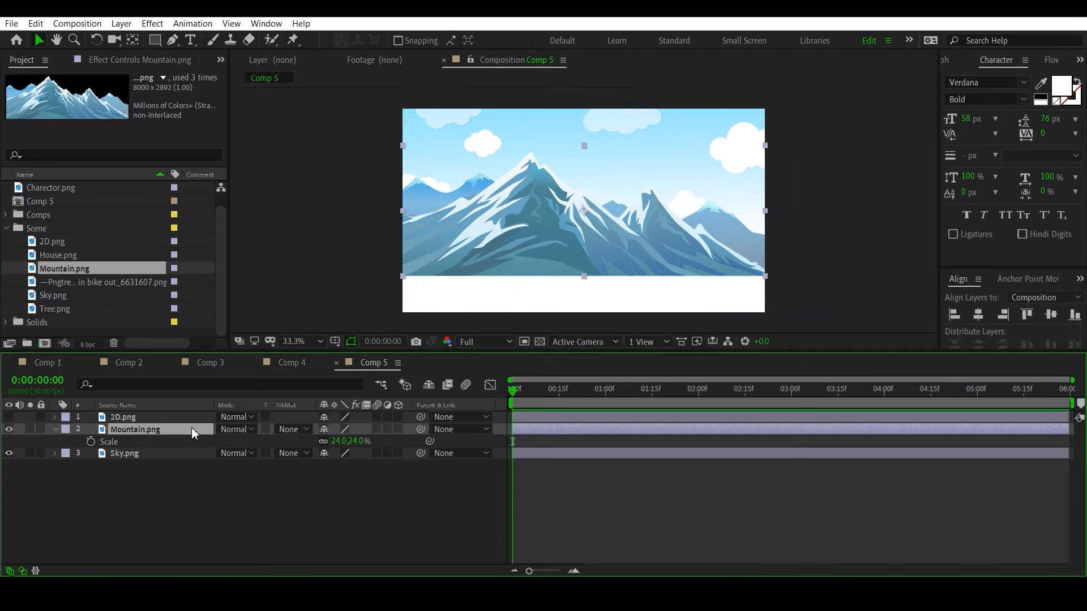
Lower the mountain layer to a position of 960, 735 and deselect it.
key("p")
left_click_drag(351, 441, 452, 449)
left_click(334, 485)
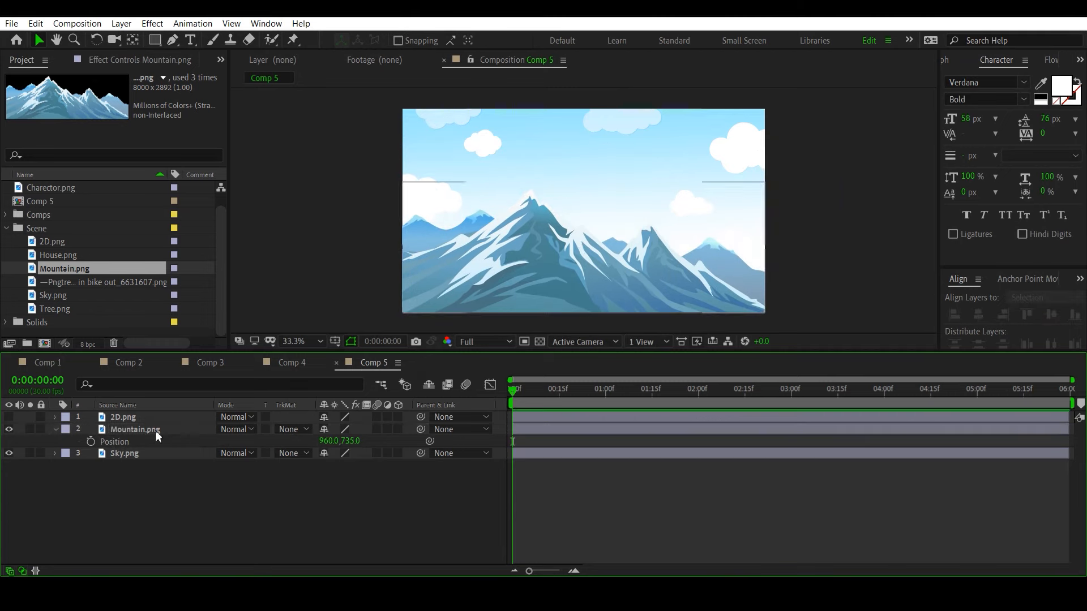
Delete the hidden 2D.png layer and collapse the Mountain.png layer's properties.
left_click(134, 419)
key("Delete")
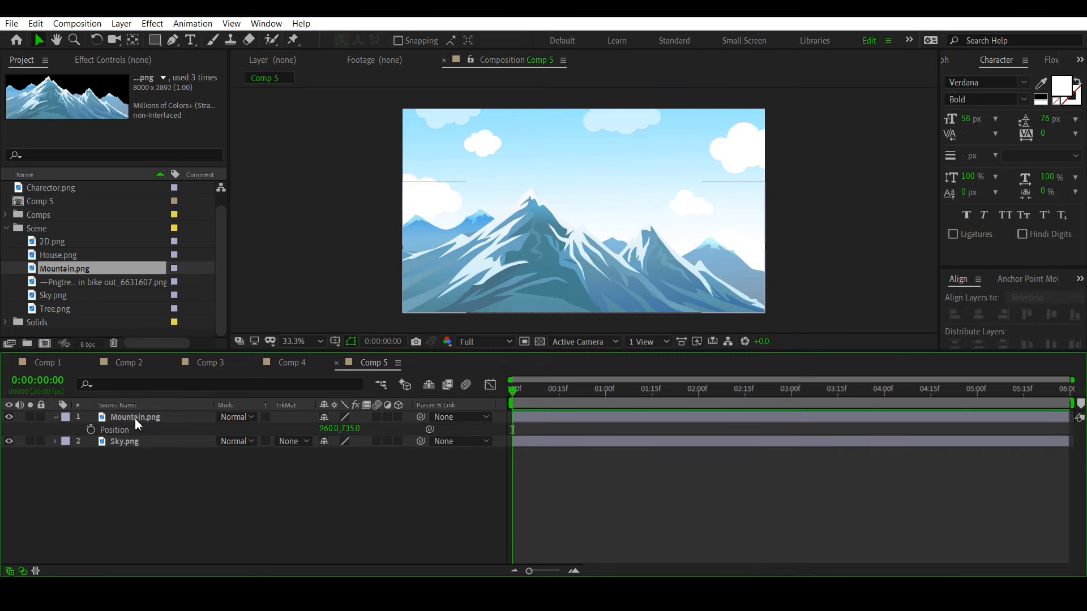
left_click(55, 417)
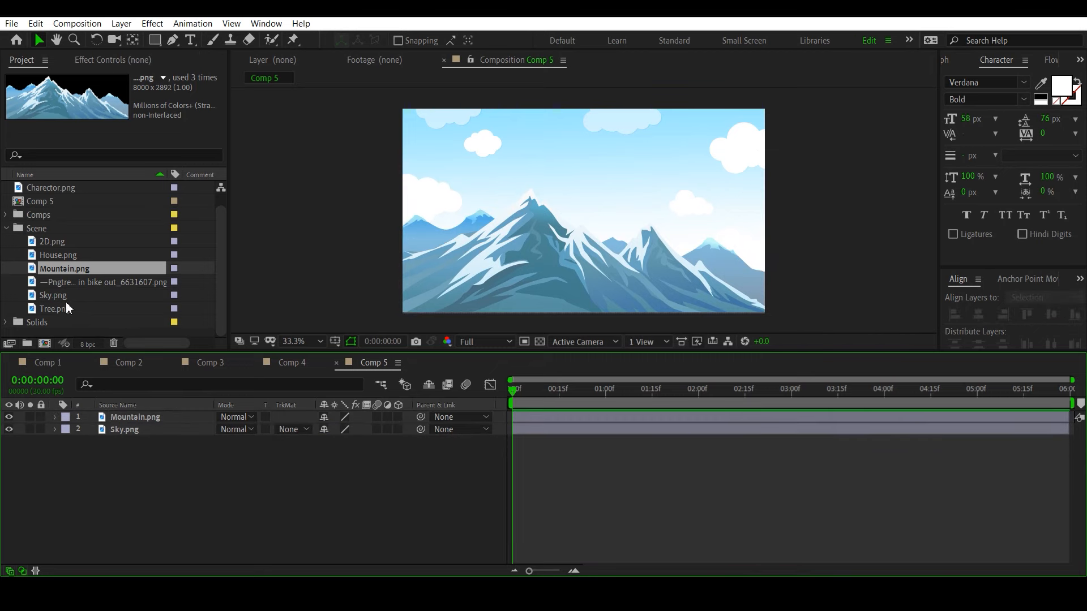
Add House.png above the Mountain.png layer, scale it down and move it to a position of 1463, 790.
left_click_drag(81, 253, 171, 413)
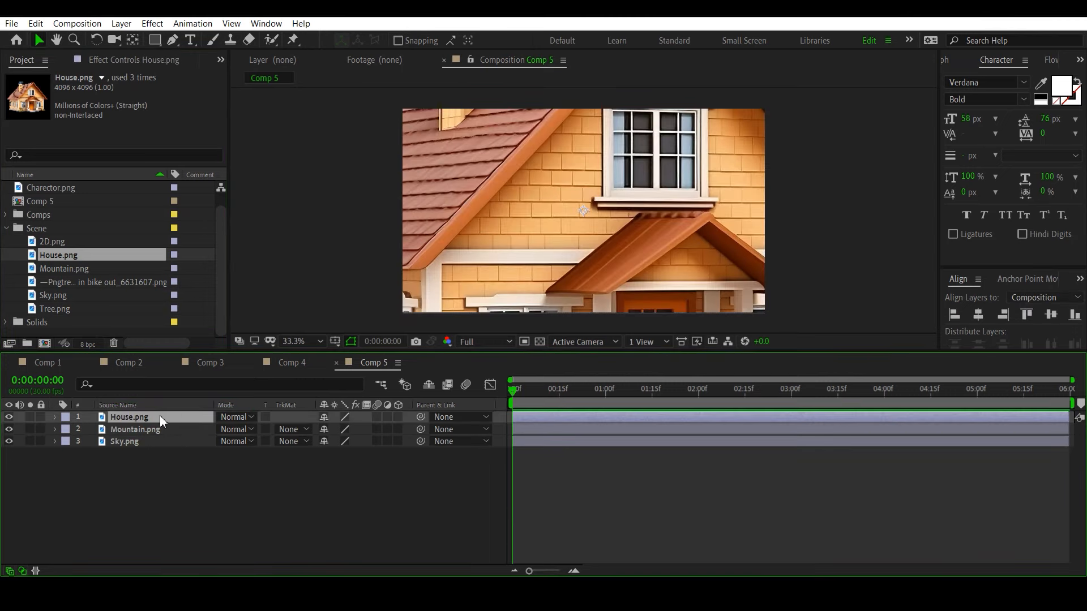
key("s")
left_click_drag(336, 429, 711, 453)
key("p")
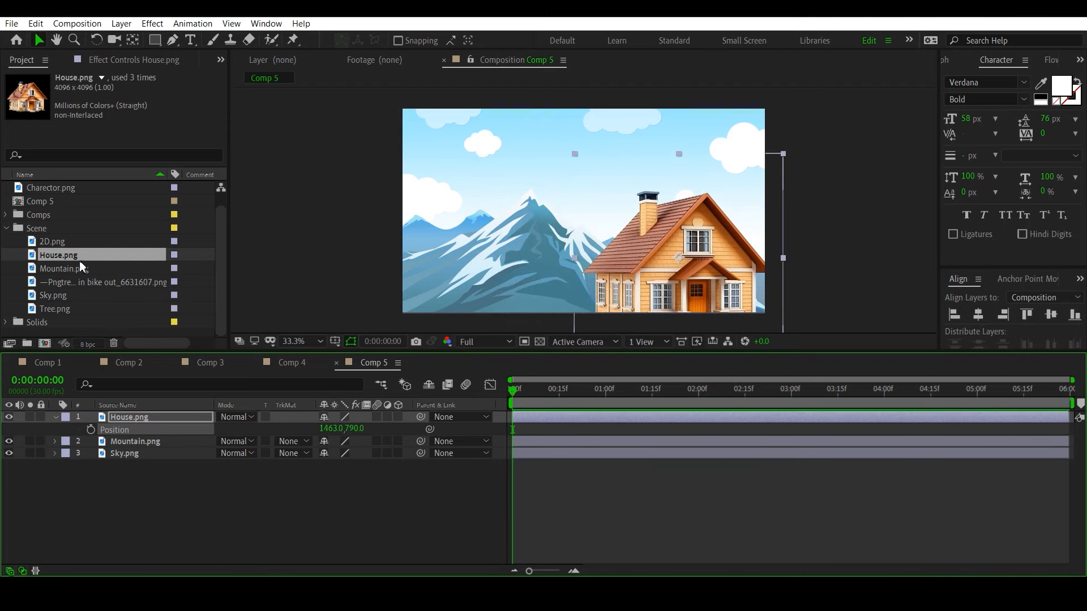
Add Tree.png above the House.png layer and scale it down to 59%.
left_click(76, 278)
left_click_drag(66, 309, 141, 413)
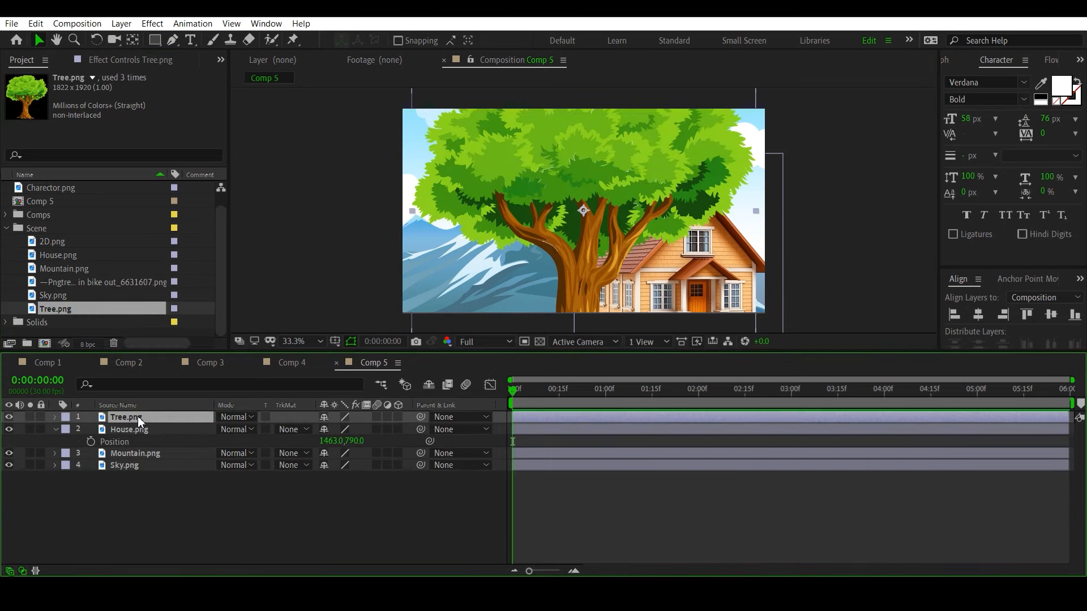
key("s")
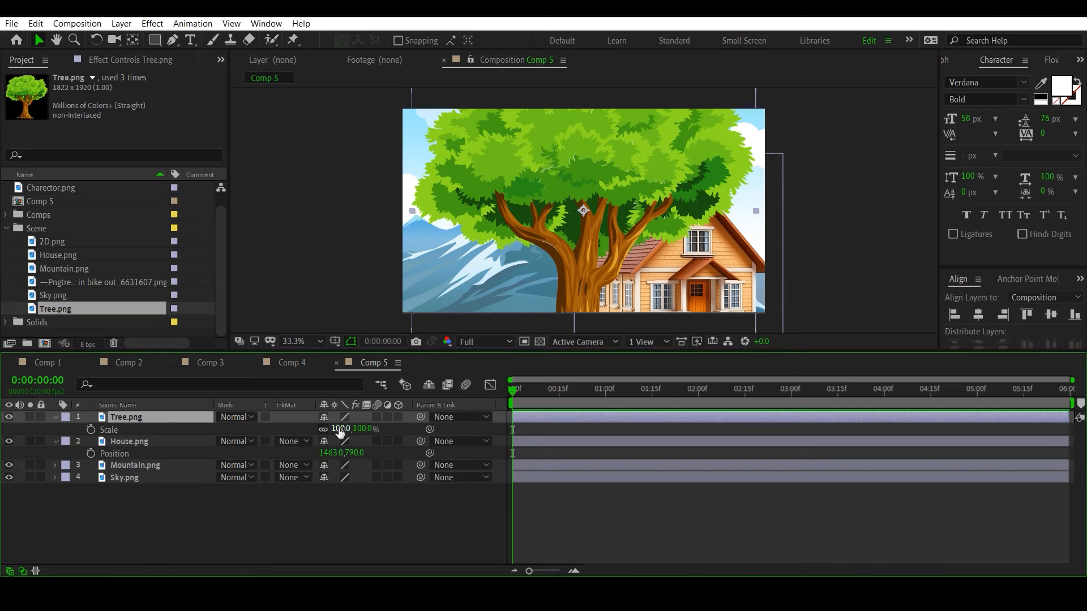
left_click_drag(339, 429, 308, 427)
left_click(194, 430)
left_click(157, 417)
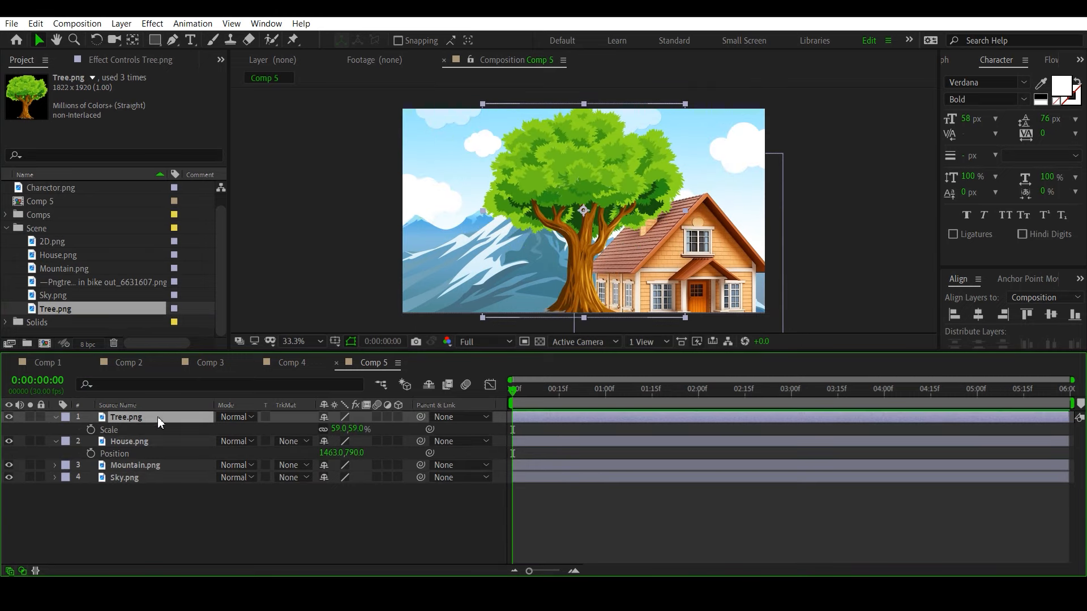
Move the tree layer to a position of 1922, 559 and collapse the tree and house layers' properties.
key("p")
left_click_drag(315, 428, 1060, 463)
left_click_drag(368, 429, 369, 428)
left_click(489, 491)
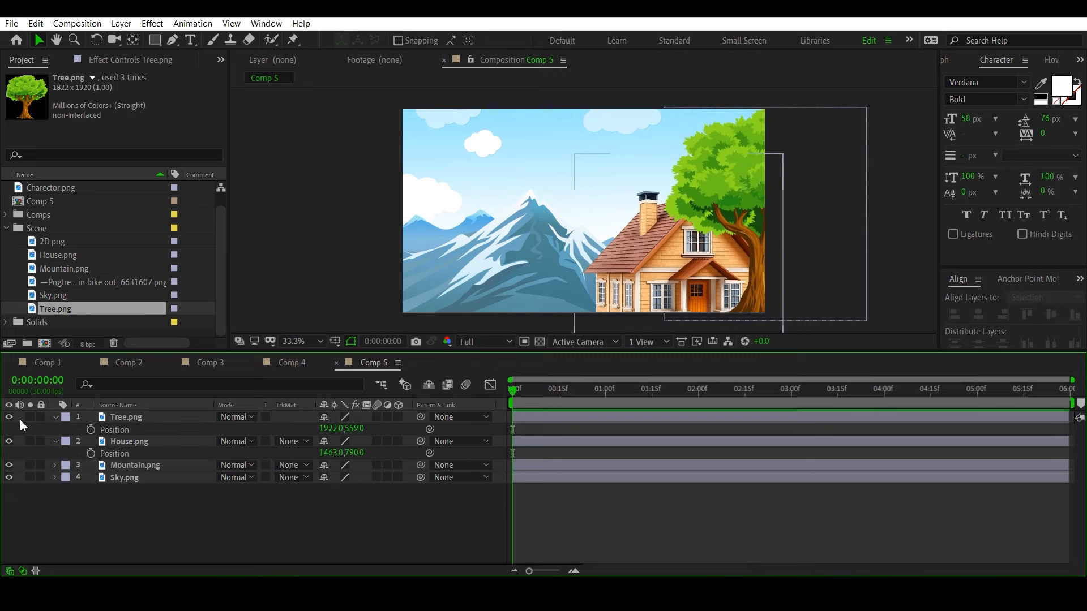
left_click(55, 418)
left_click(54, 430)
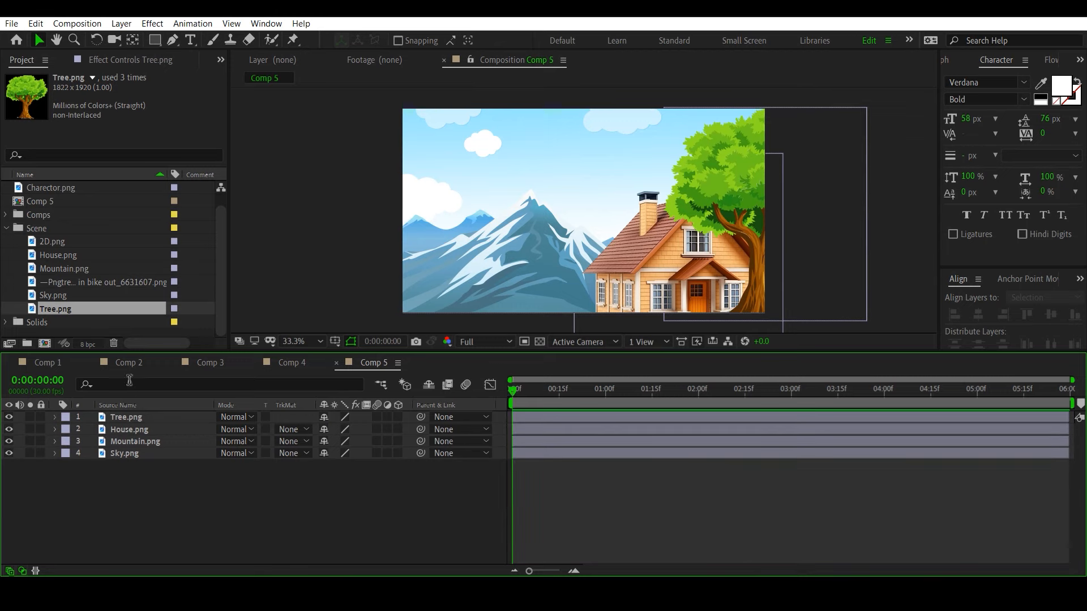
Play and scrub the finished bike scenes in Comp 3 and Comp 2 and compare them with the Comp 5 scene.
left_click(195, 362)
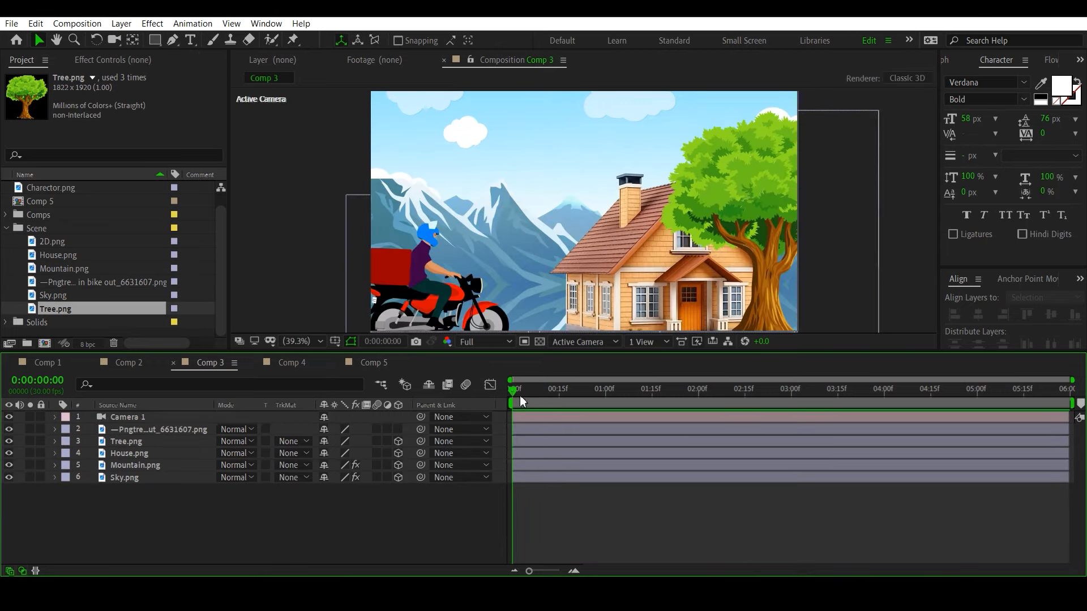
key("space")
left_click(128, 364)
key("space")
left_click_drag(637, 397, 463, 413)
left_click(210, 368)
left_click_drag(521, 395, 571, 393)
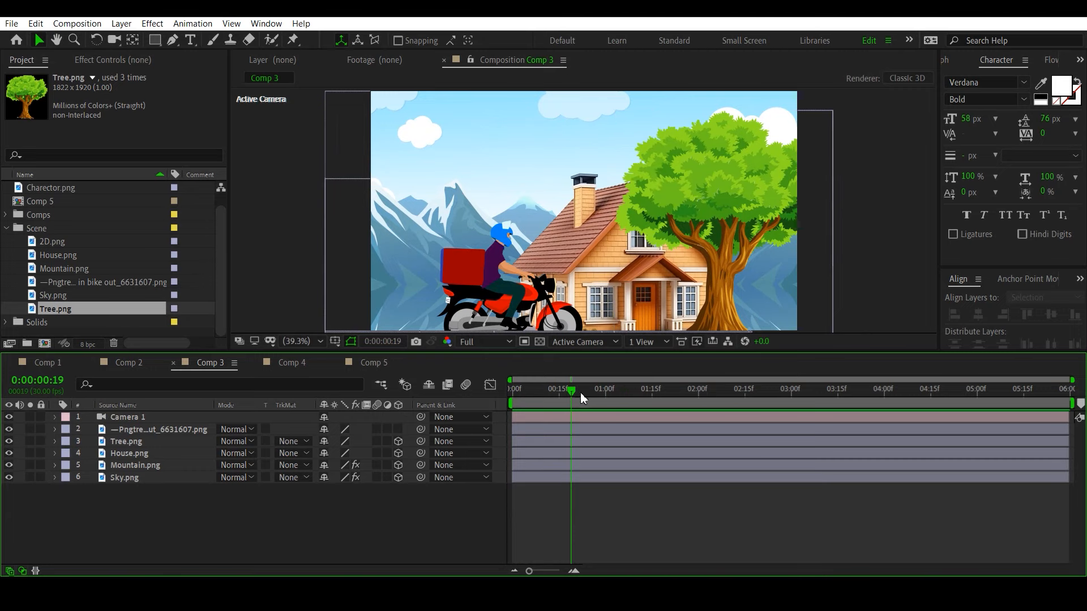
left_click(381, 362)
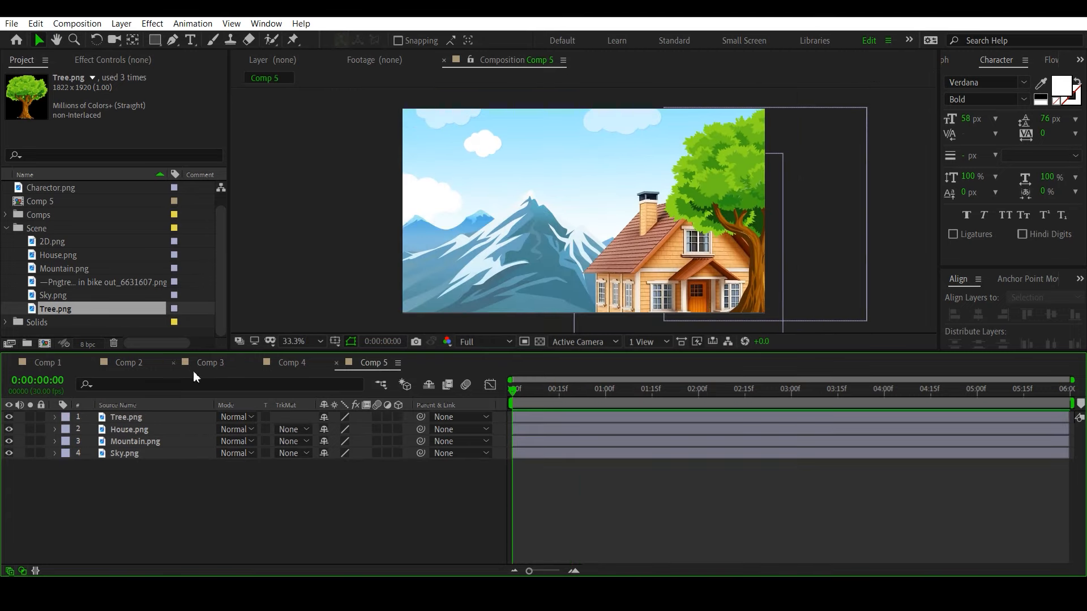
left_click(143, 362)
left_click_drag(558, 393, 437, 405)
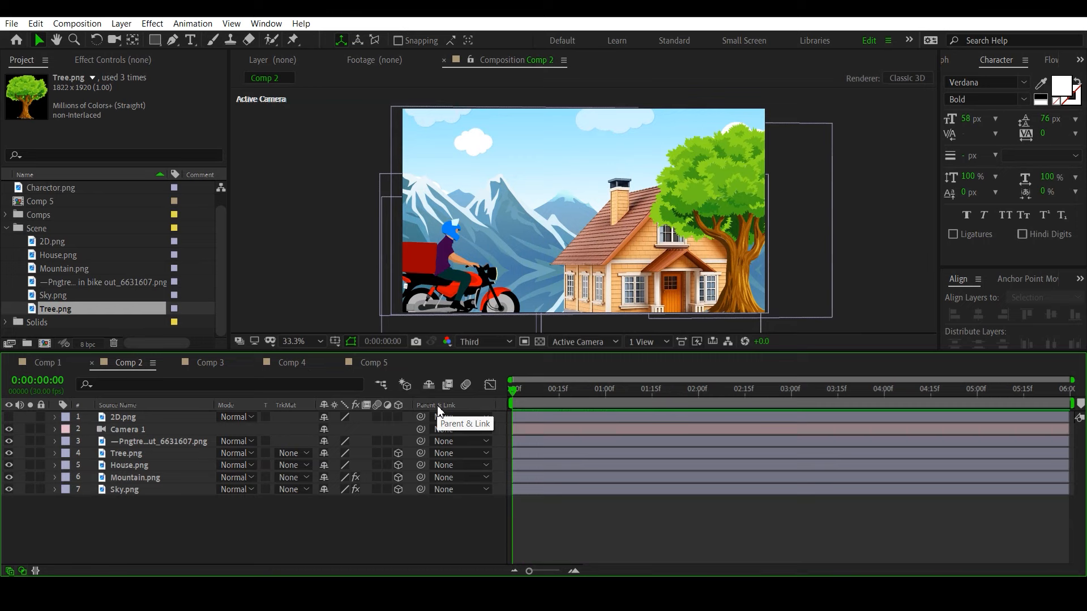
left_click(368, 362)
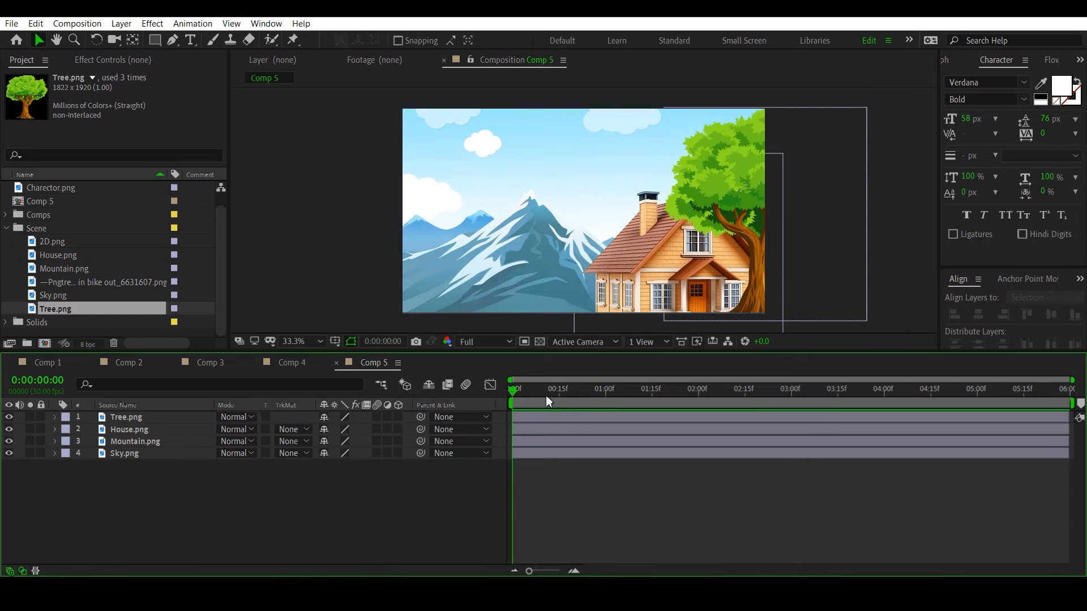
left_click_drag(546, 396, 307, 383)
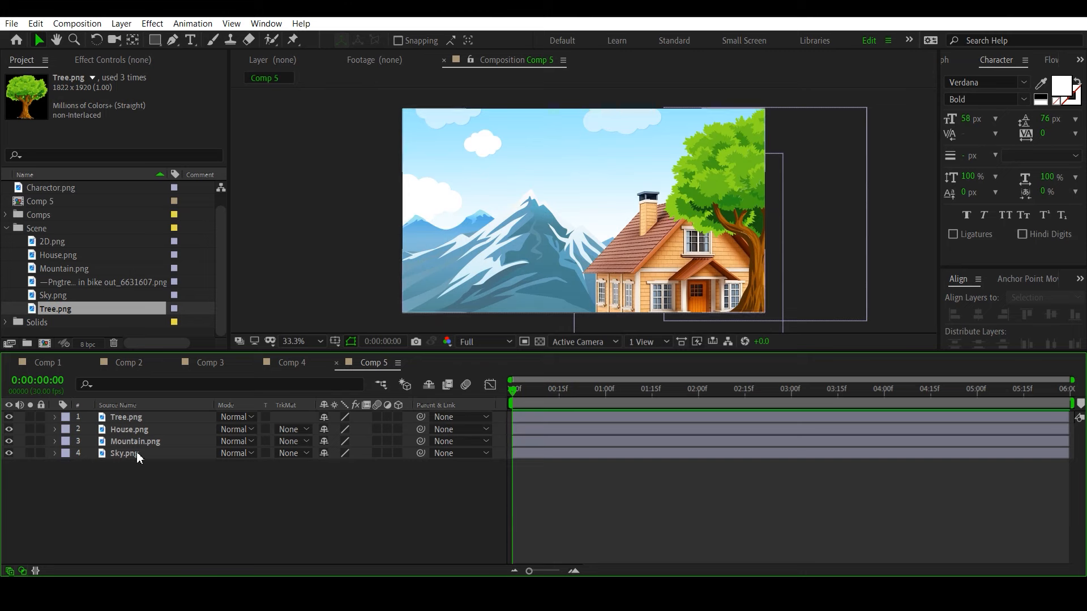
Hide the tree, house and mountain layers and show them again one by one from the mountain forward.
left_click_drag(9, 418, 26, 450)
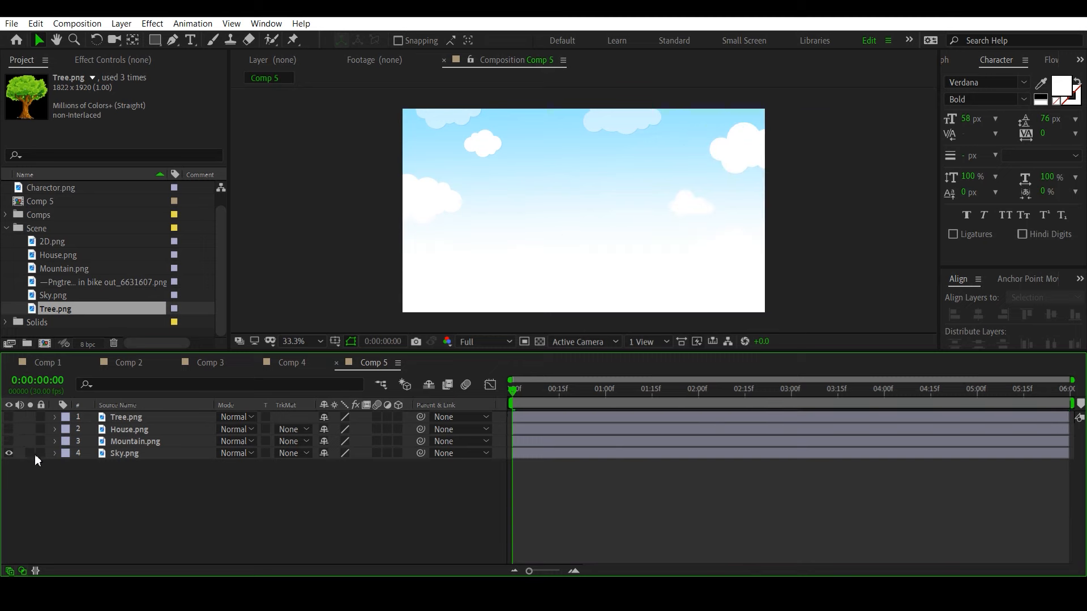
left_click(9, 441)
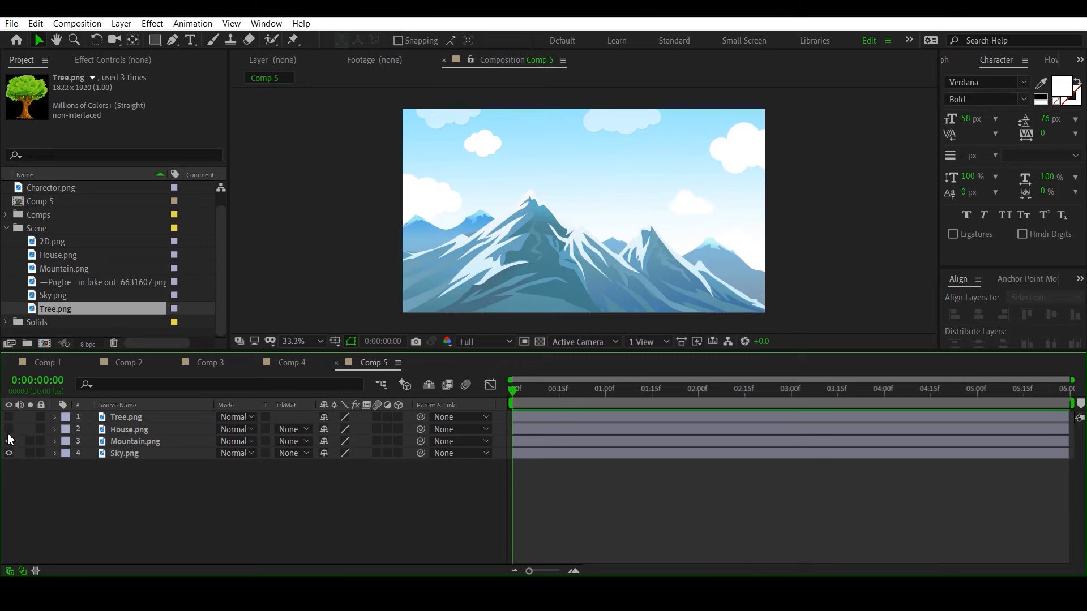
left_click(9, 430)
left_click(9, 419)
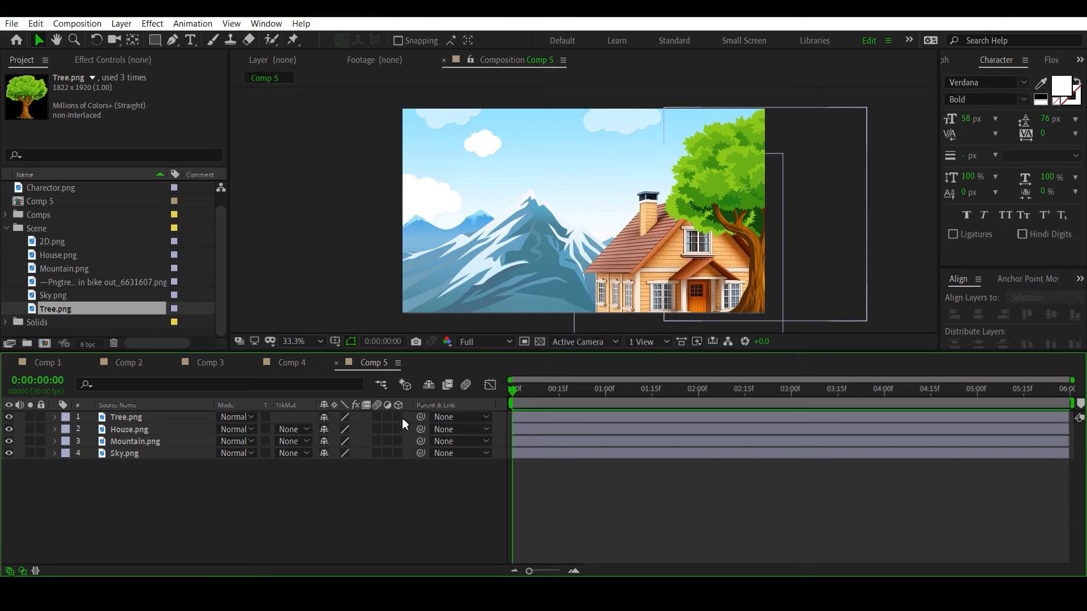
Make all four scene layers 3D and reveal the Sky.png layer's position.
left_click_drag(398, 416, 398, 453)
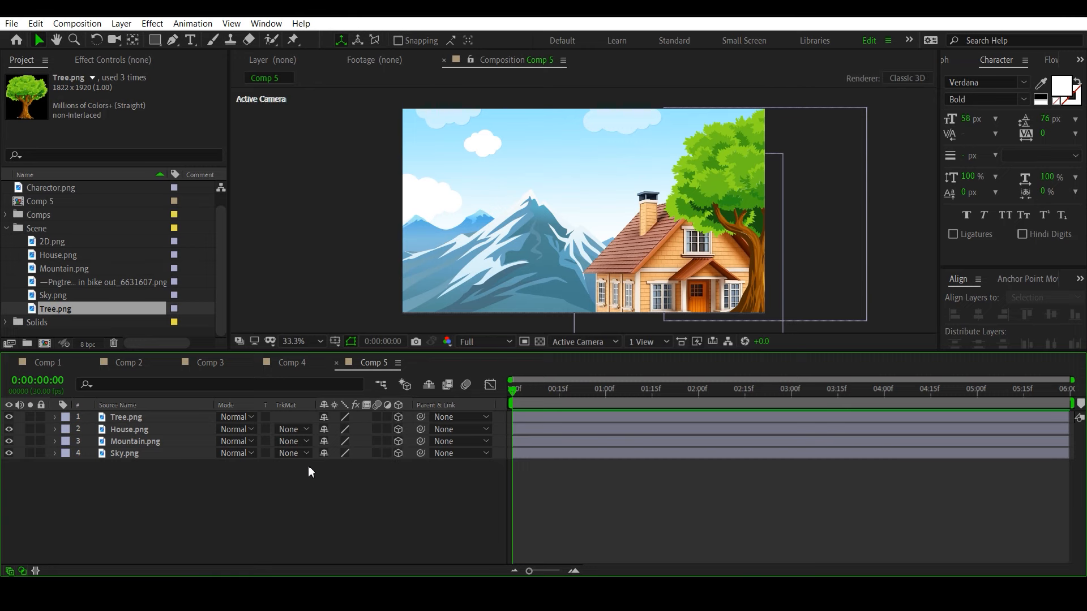
left_click(130, 453)
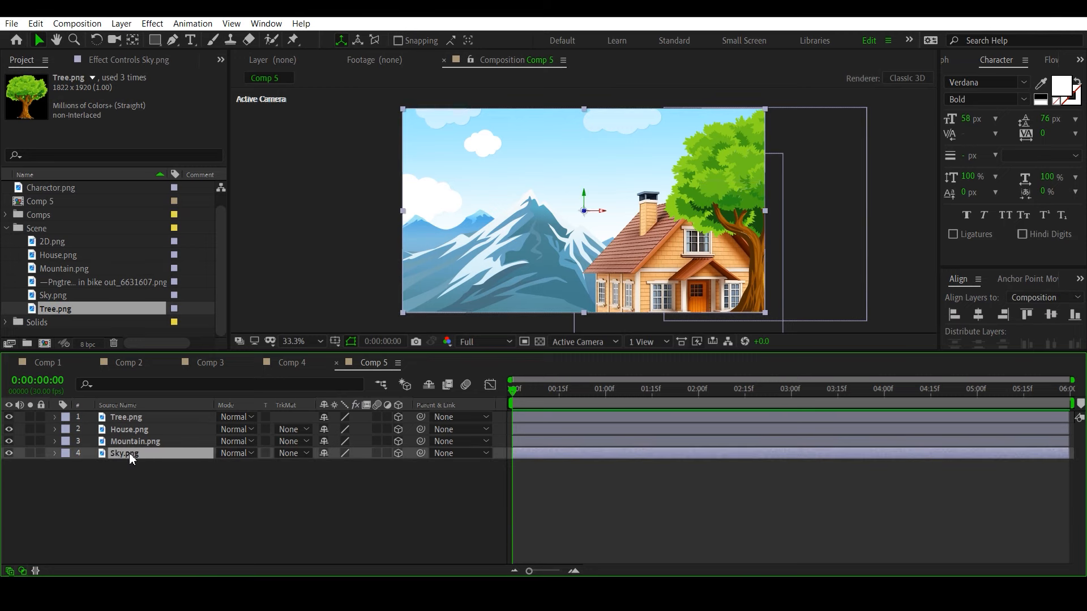
key("p")
Split the viewer into two horizontal views, with a zoomed-out Top view beside the Active Camera view.
left_click(659, 343)
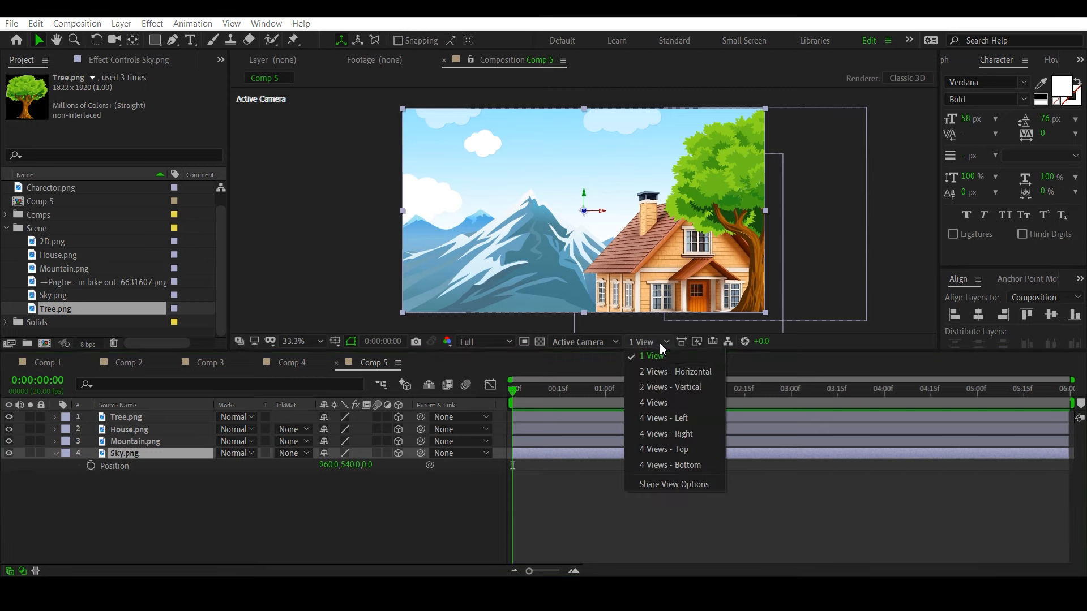
left_click(678, 371)
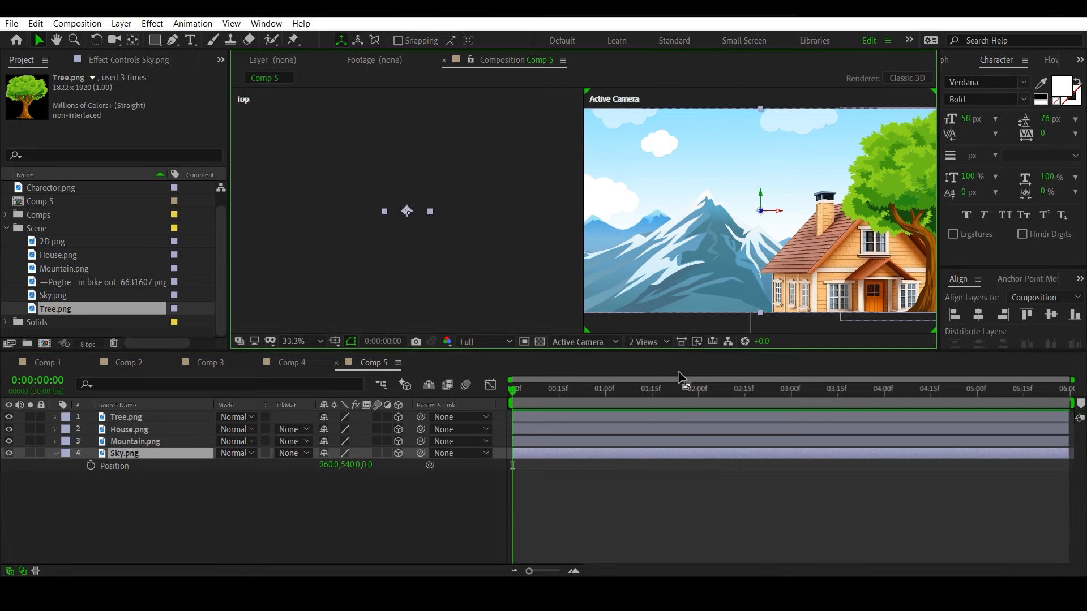
scroll(283, 182, "up", 4)
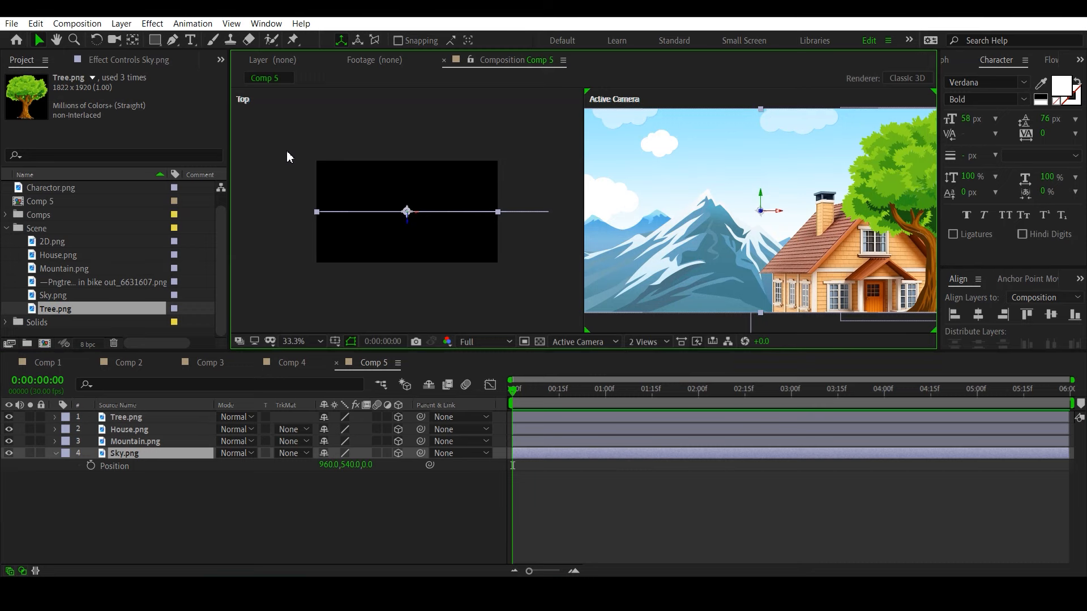
left_click(286, 152)
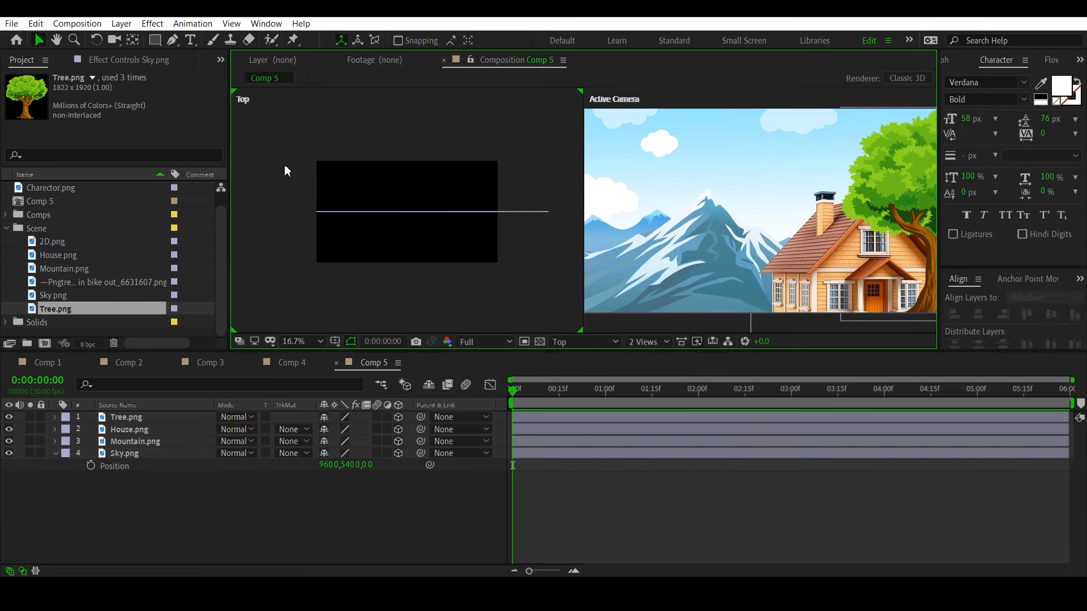
left_click(571, 342)
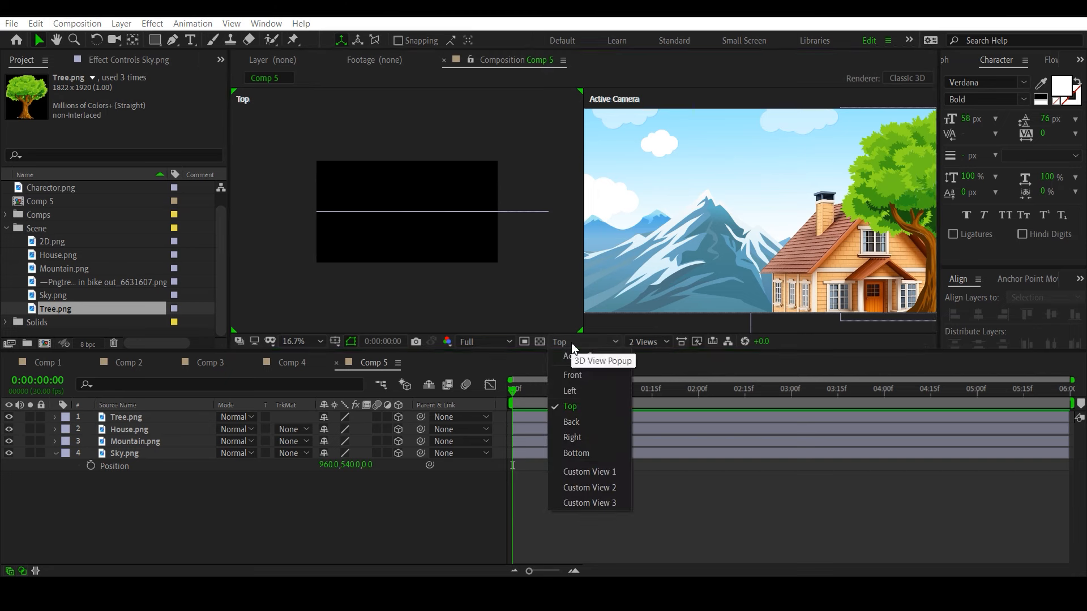
left_click(580, 410)
left_click(572, 517)
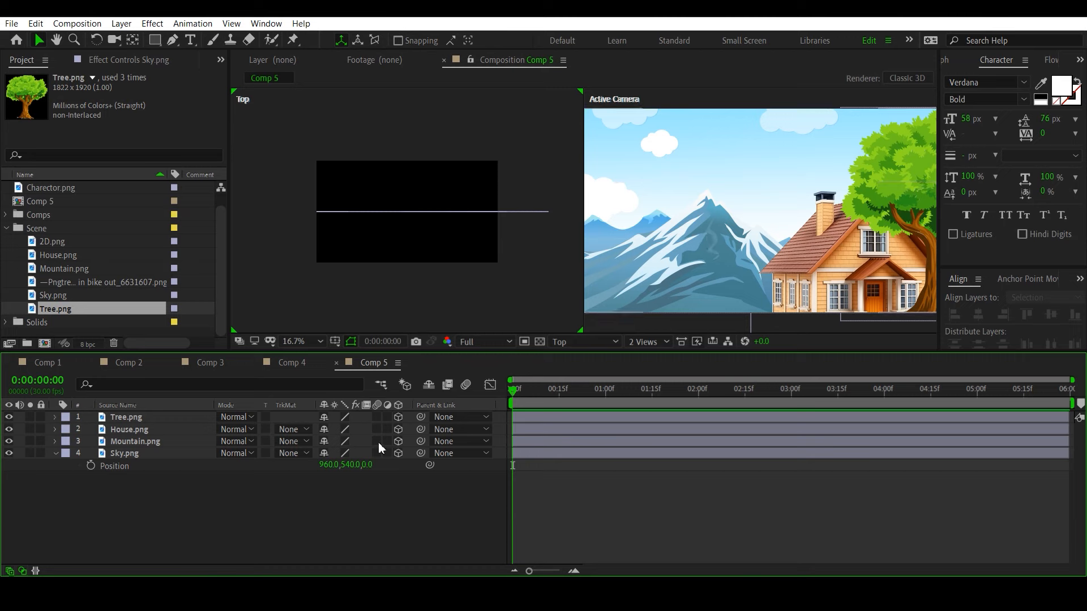
Push the Sky.png layer back in depth in stages to a Z position of about 3424, checking it in the Top view.
left_click_drag(369, 465, 968, 459)
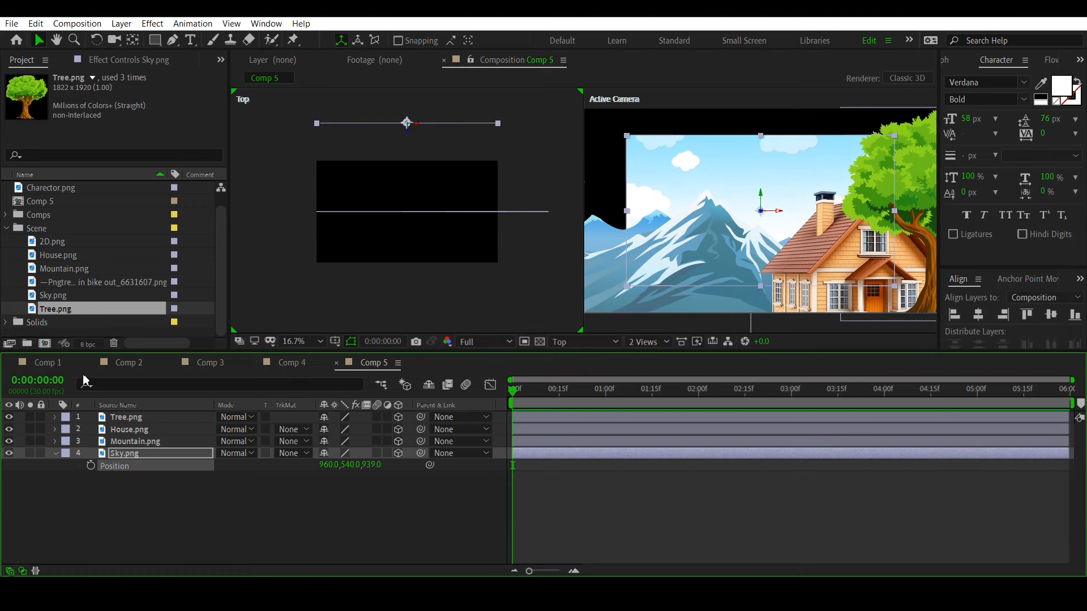
scroll(694, 271, "down", 3)
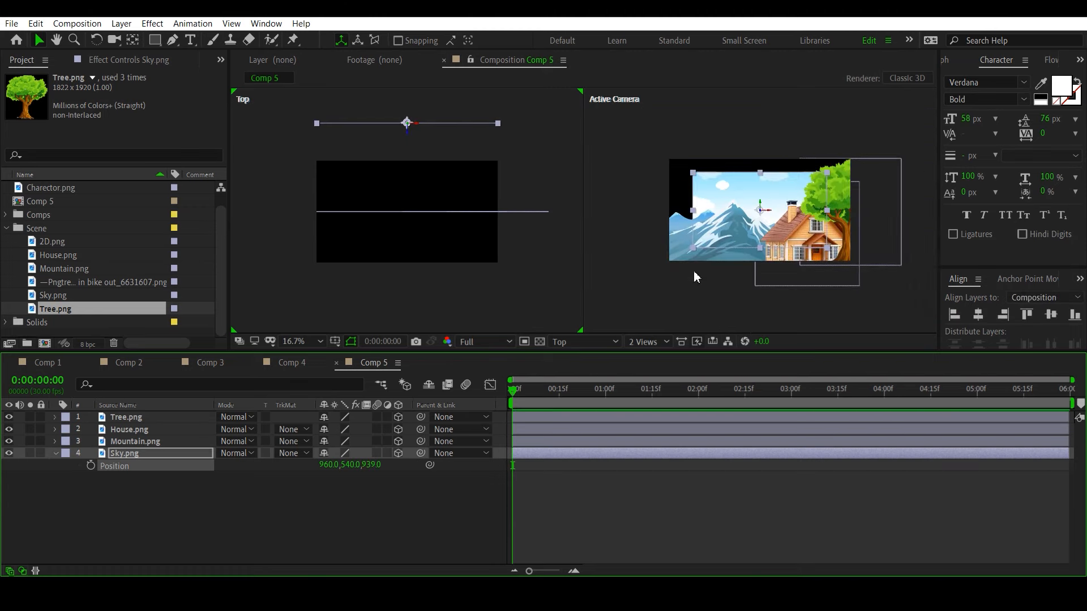
scroll(693, 276, "up", 4)
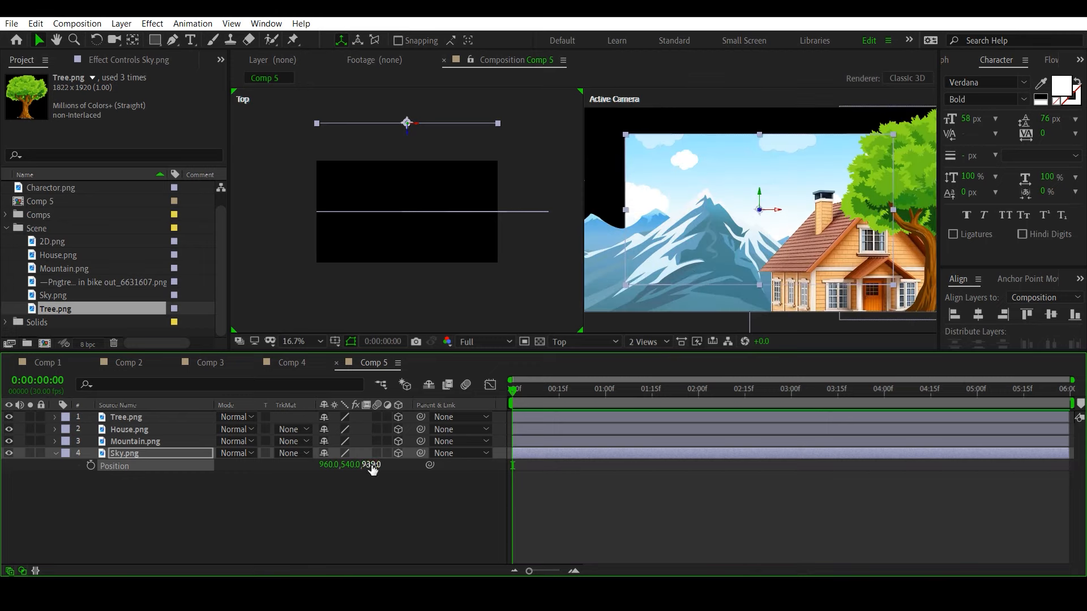
left_click_drag(391, 465, 1011, 479)
scroll(419, 263, "down", 4)
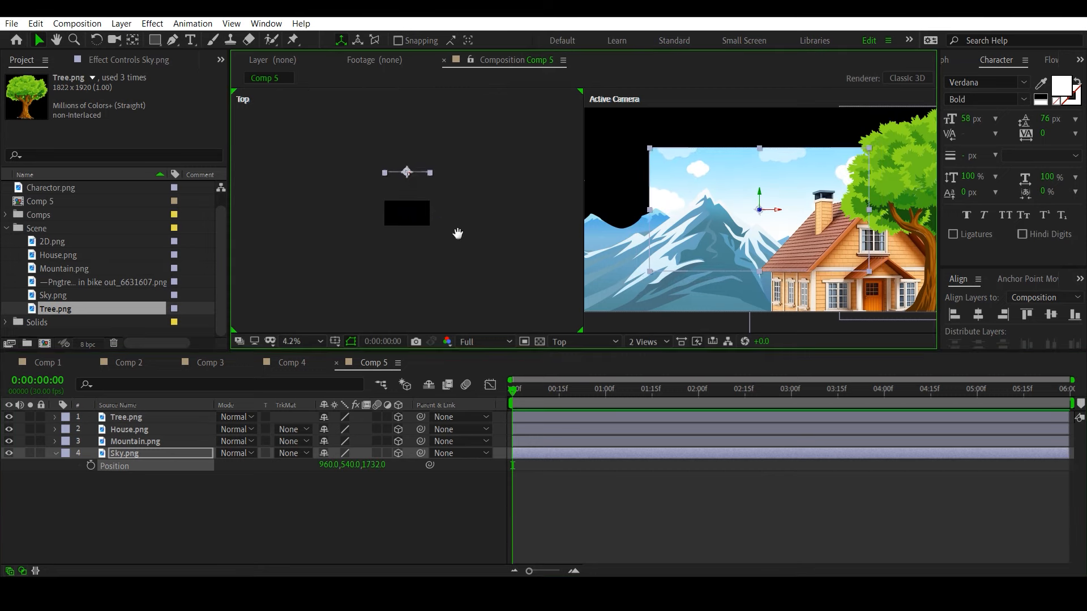
left_click_drag(456, 233, 446, 250)
key("v")
left_click_drag(368, 465, 1075, 473)
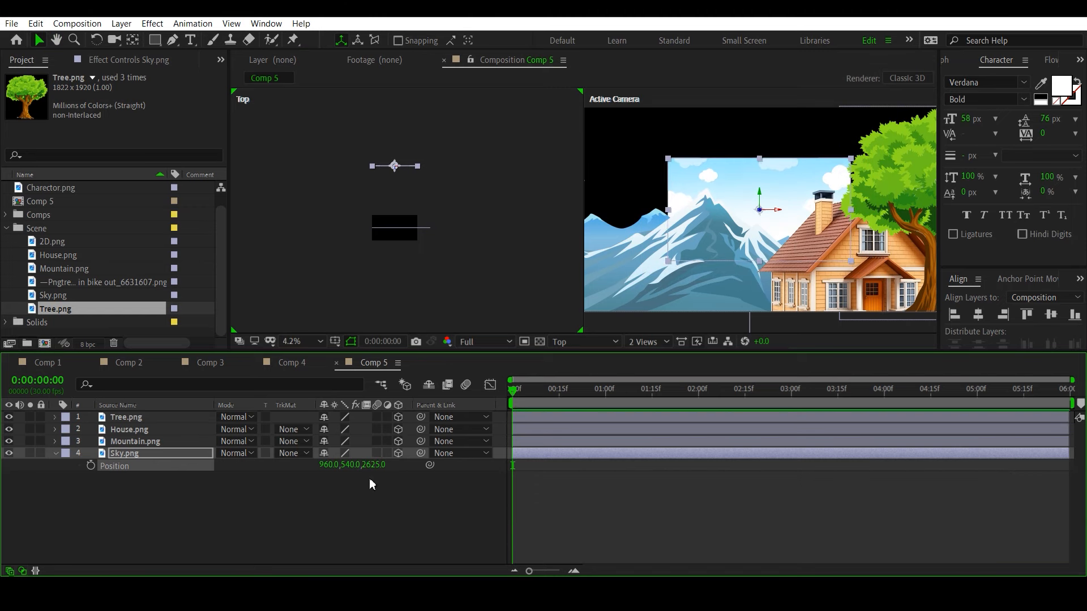
left_click_drag(371, 465, 978, 473)
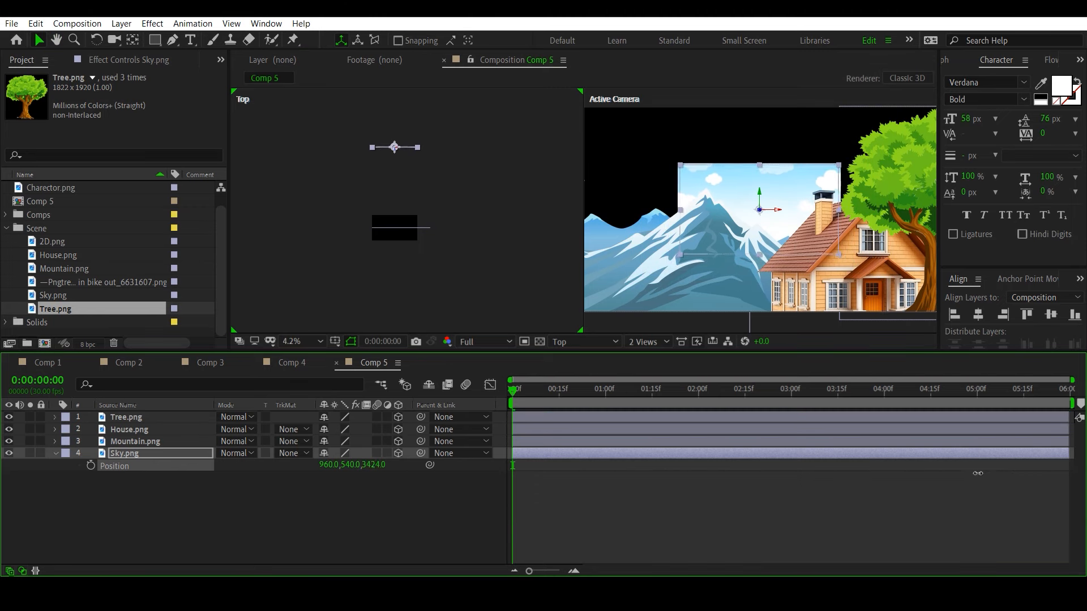
Set the Sky.png layer's Z position to 3500 and increase it to 4000.
left_click(375, 465)
type("3500")
key("Return")
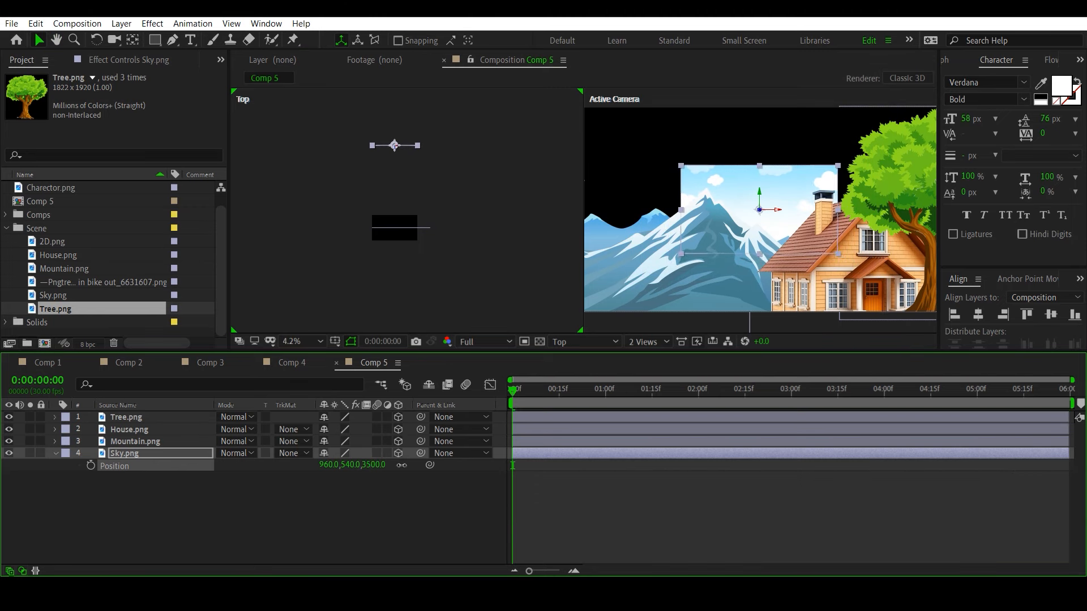
left_click(374, 466)
type("4")
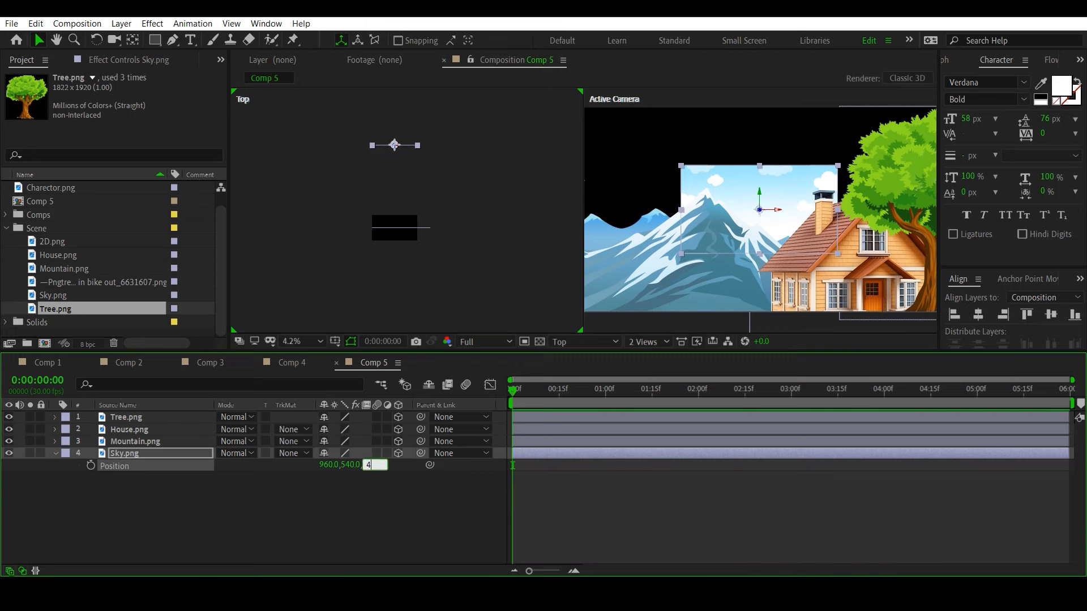
type("000")
key("Return")
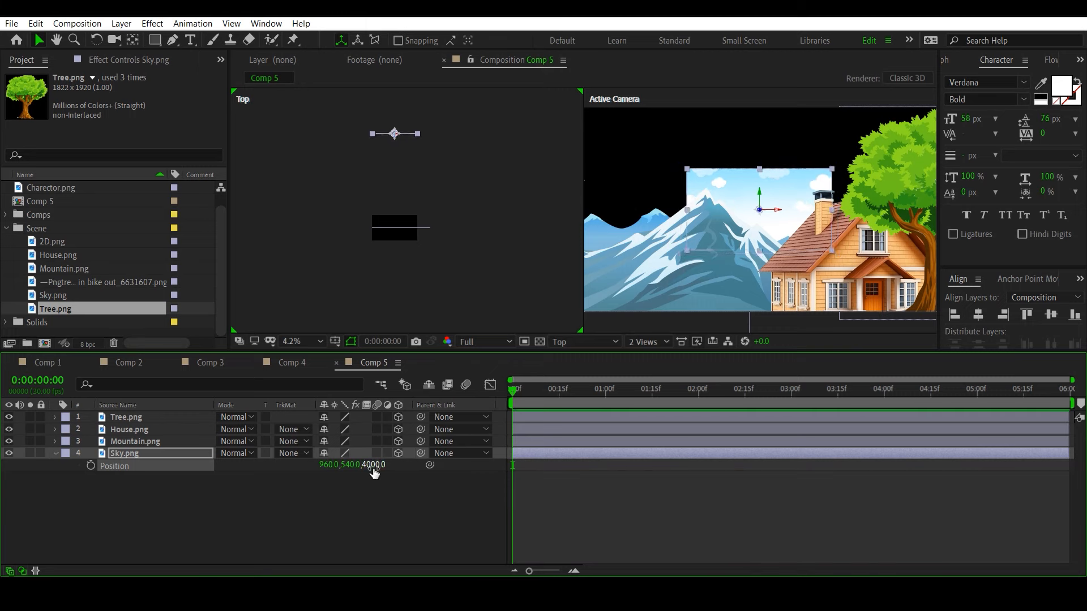
Reveal the Mountain.png layer's position and push the layer back in depth to a Z position of 3300.
left_click(142, 442)
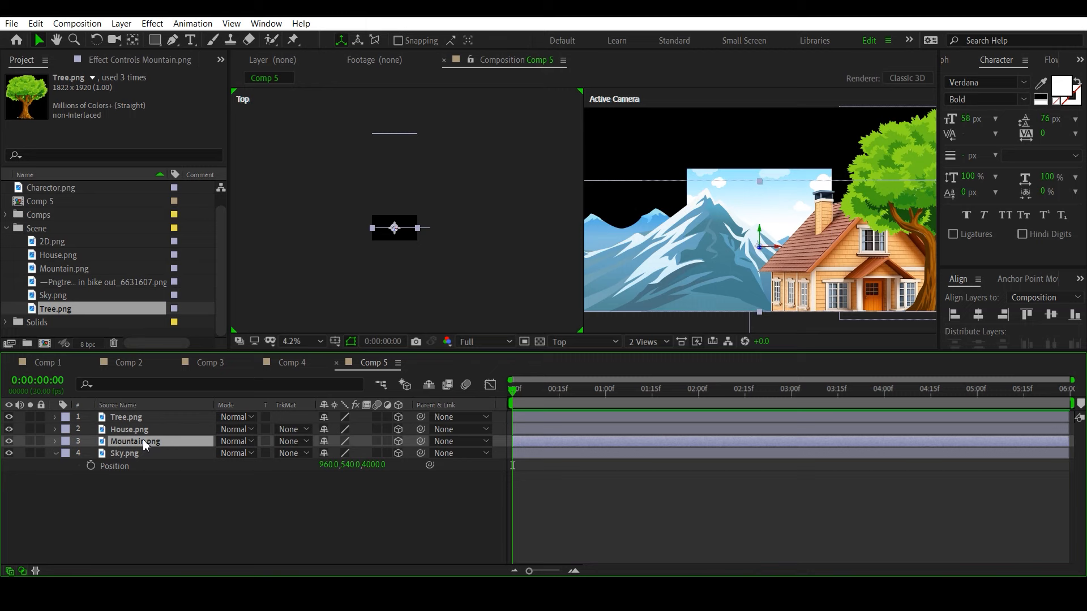
key("p")
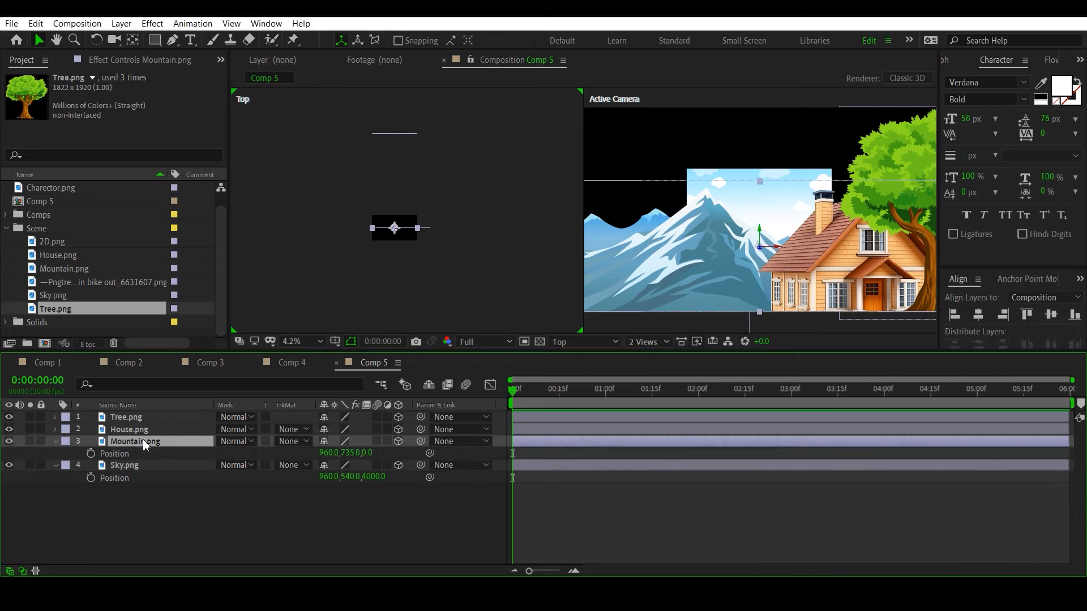
left_click(369, 453)
left_click_drag(440, 453, 604, 452)
left_click(393, 220)
left_click(186, 442)
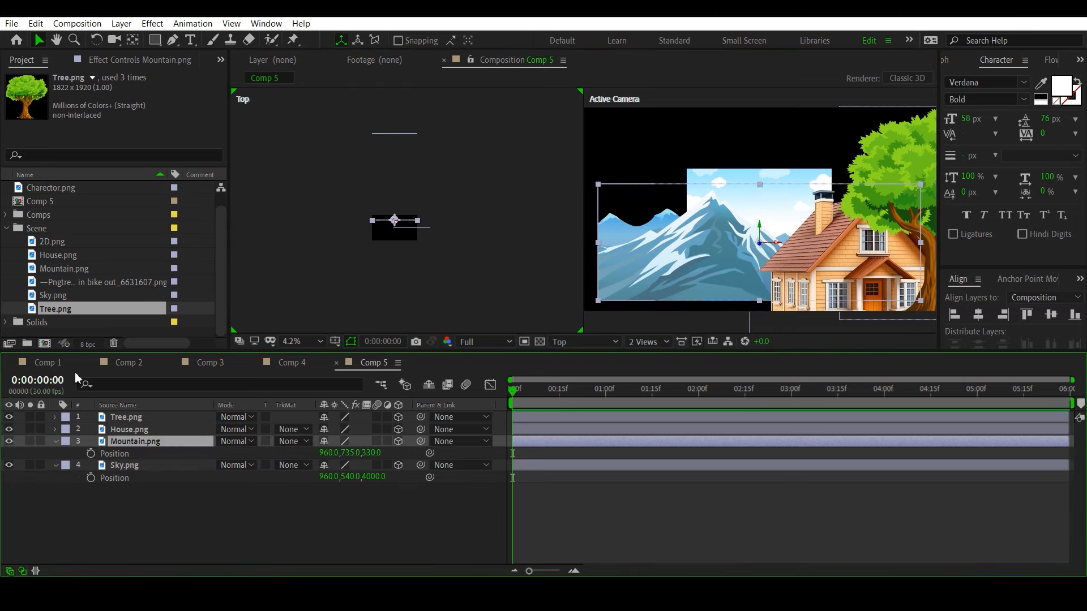
scroll(398, 232, "up", 4)
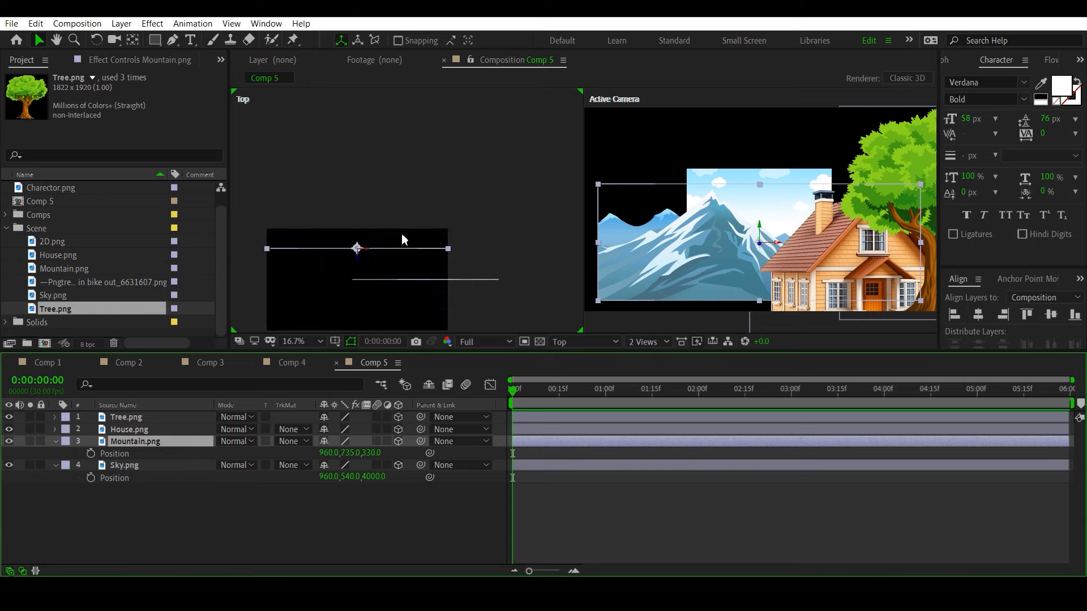
left_click_drag(357, 249, 390, 116)
scroll(395, 181, "down", 2)
mouse_move(404, 175)
left_mouse_down()
mouse_move(404, 248)
mouse_move(383, 169)
left_mouse_up()
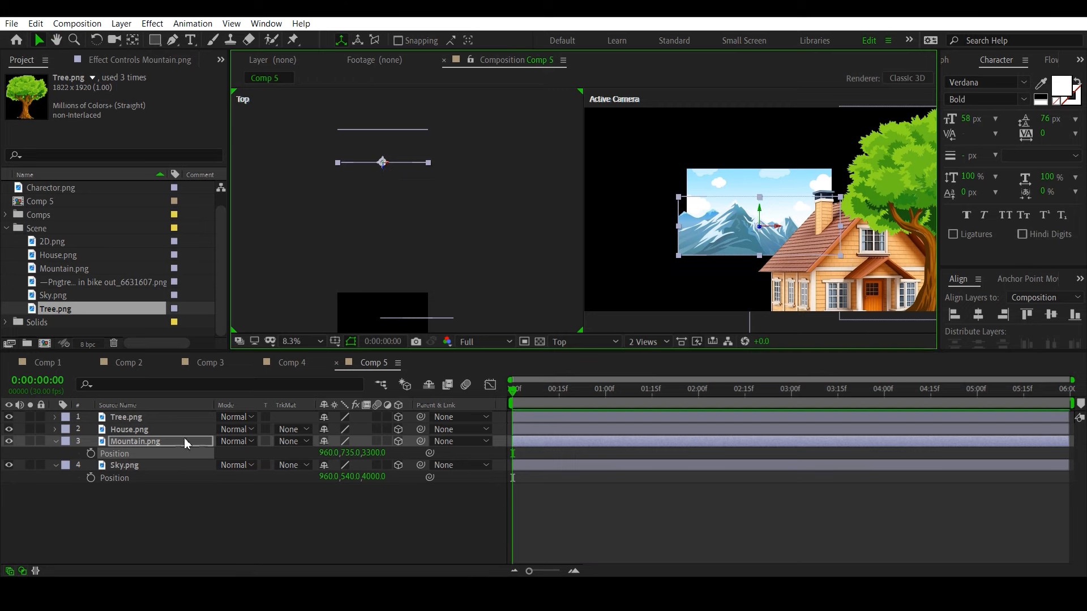
Reveal the House.png layer's position and move the layer back in the Top view to a Z position of 2600.
left_click(148, 429)
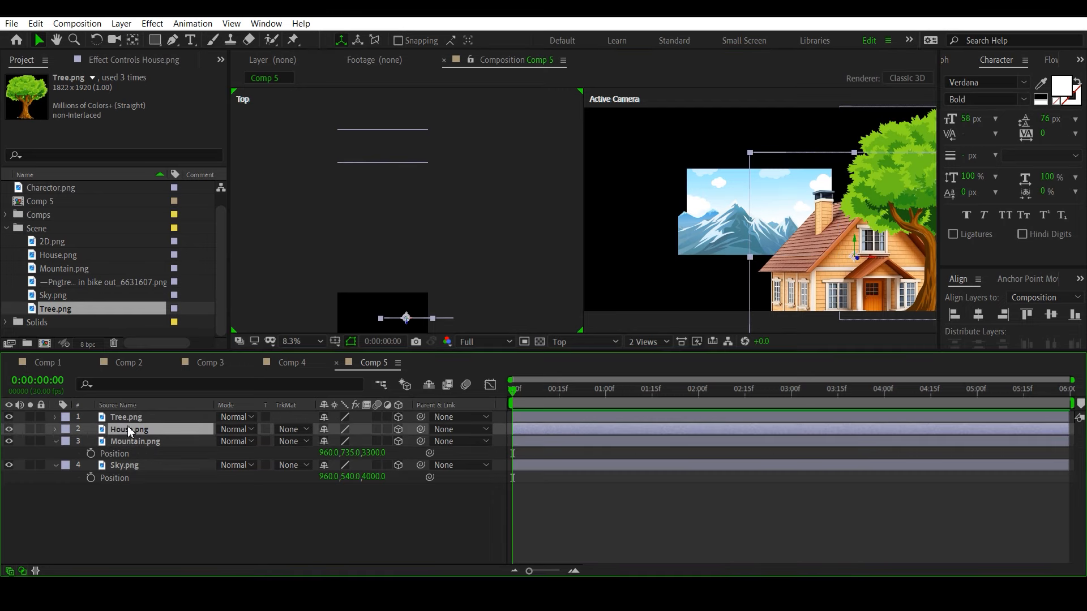
key("p")
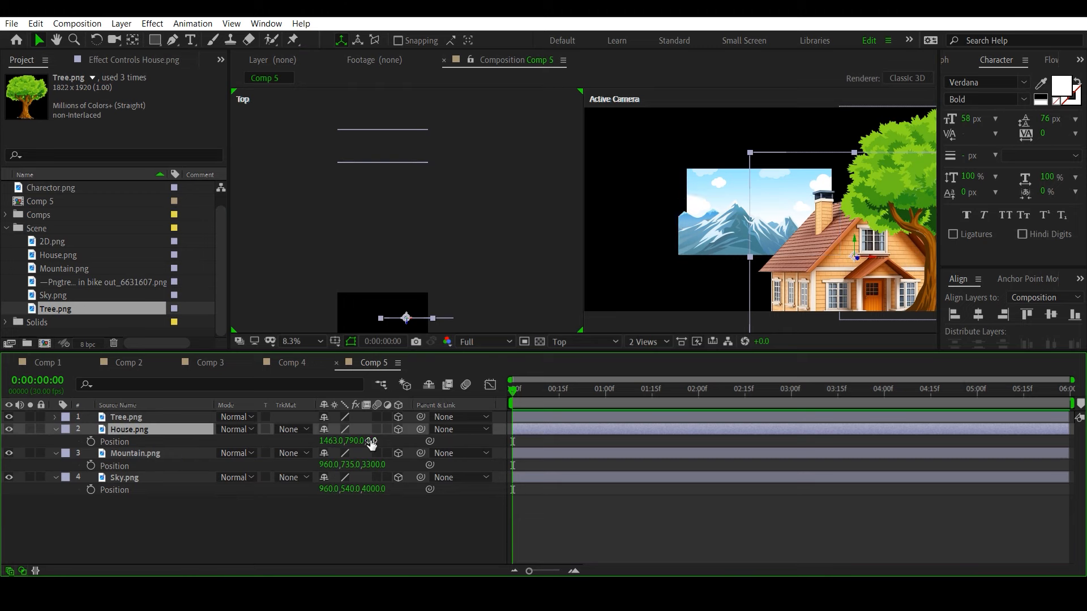
left_click_drag(451, 296, 472, 200)
scroll(459, 263, "up", 1)
scroll(474, 243, "up", 4)
left_click_drag(500, 249, 376, 137)
left_click_drag(491, 220, 315, 211)
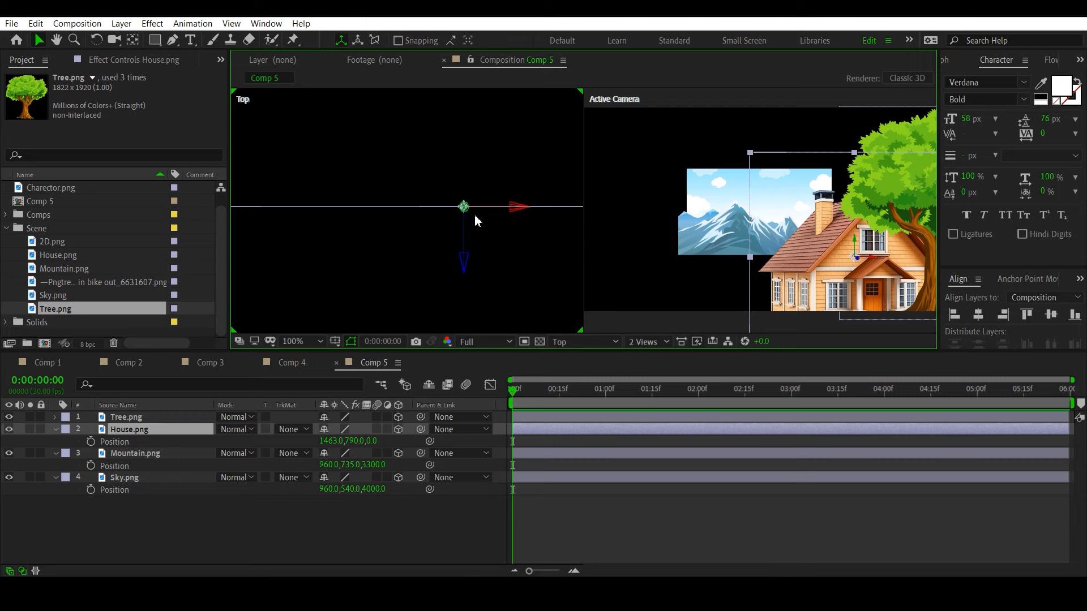
scroll(394, 301, "down", 4)
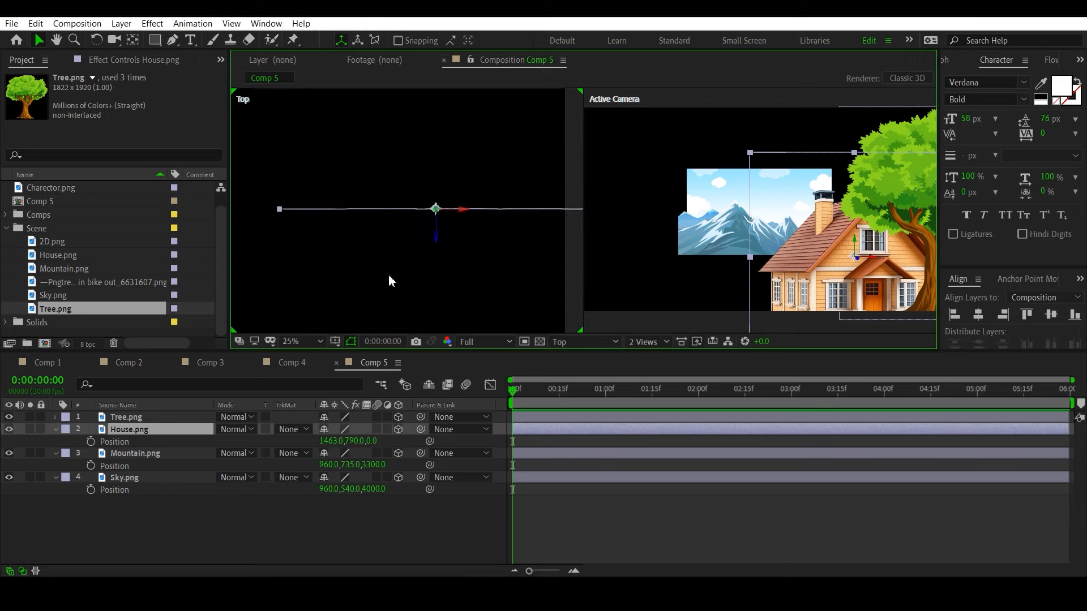
scroll(389, 277, "down", 4)
scroll(445, 260, "up", 3)
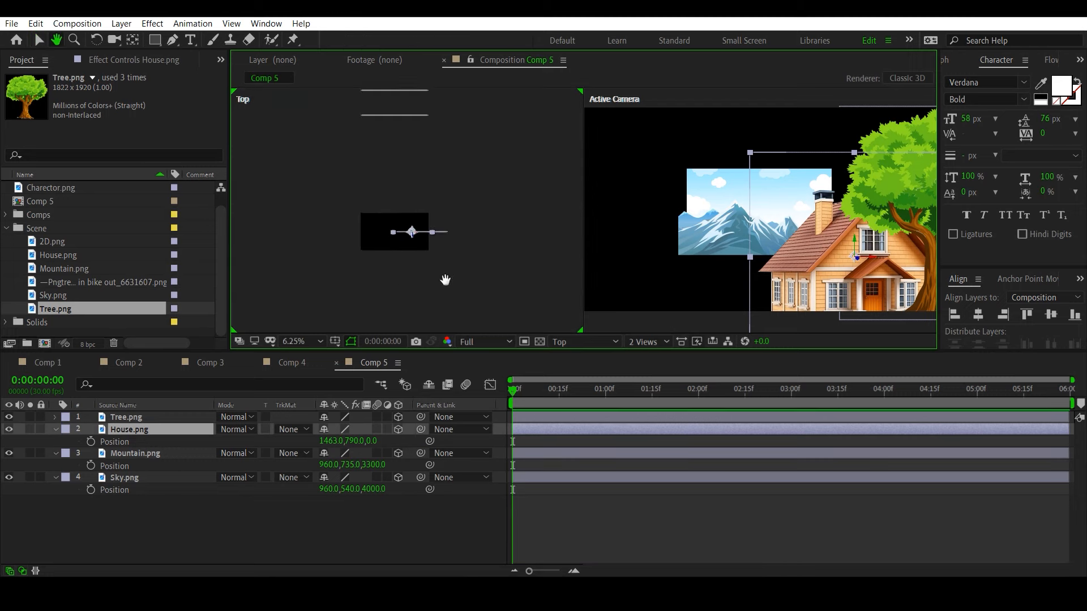
scroll(414, 266, "up", 1)
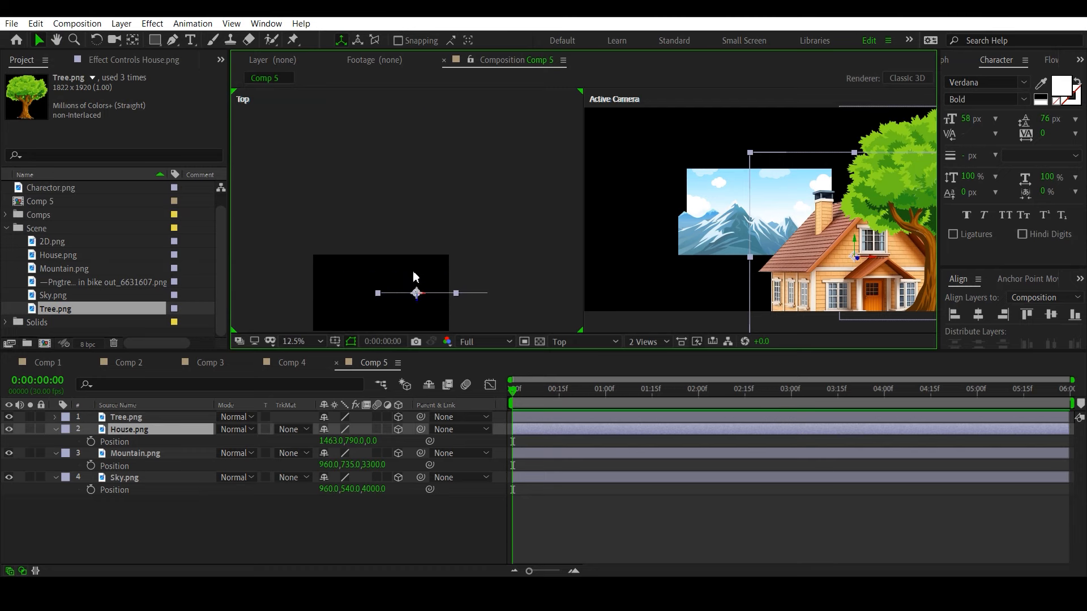
left_click_drag(417, 299, 416, 111)
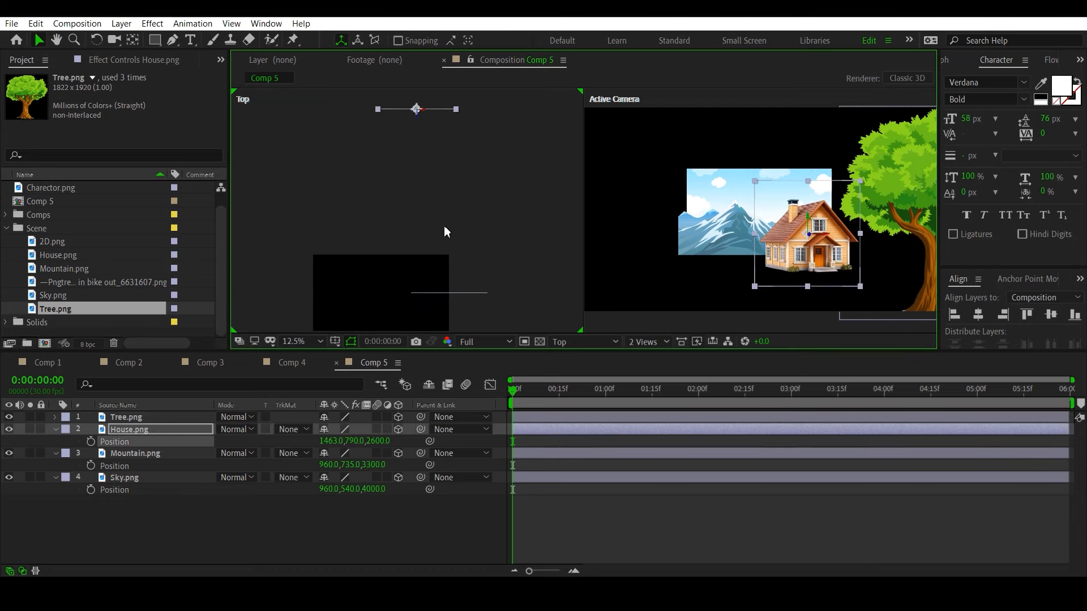
Reveal the Tree.png layer's position and move the layer back in the Top view to a Z position of about 1968.
scroll(489, 204, "down", 1)
scroll(490, 210, "up", 1)
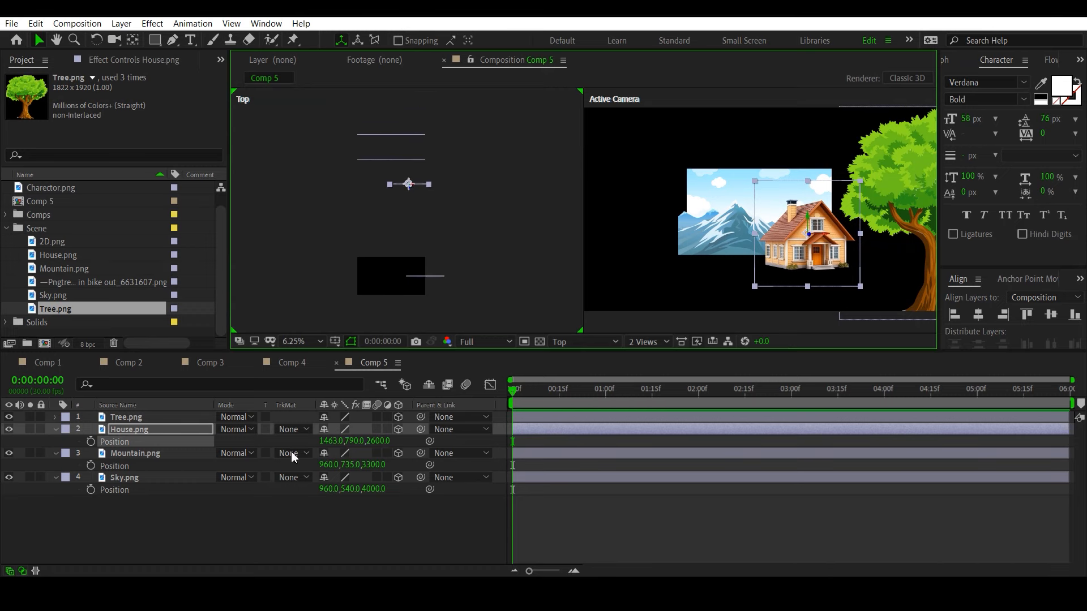
left_click(158, 418)
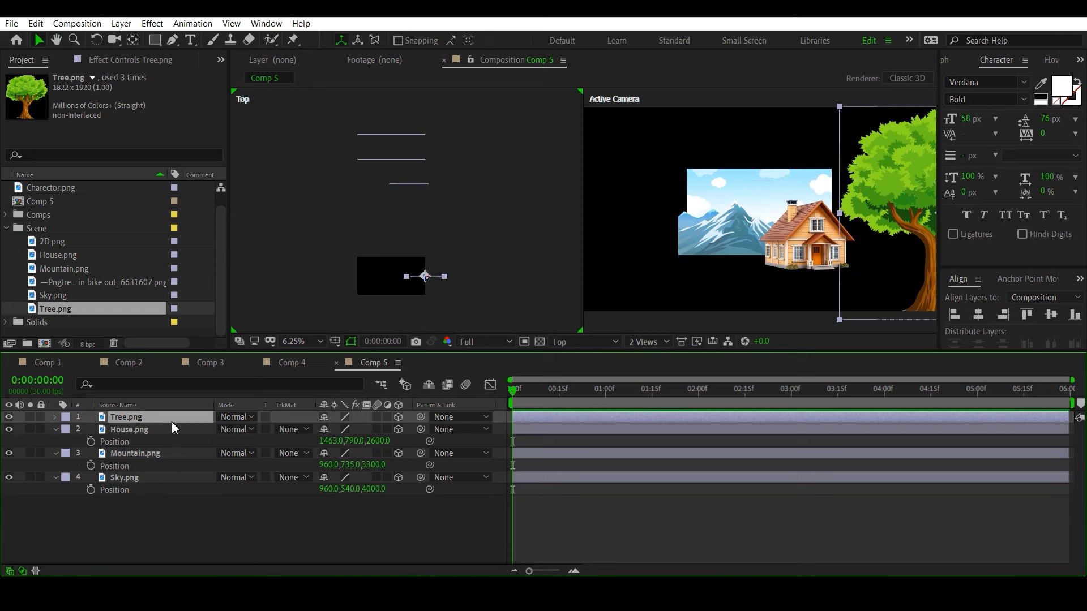
key("p")
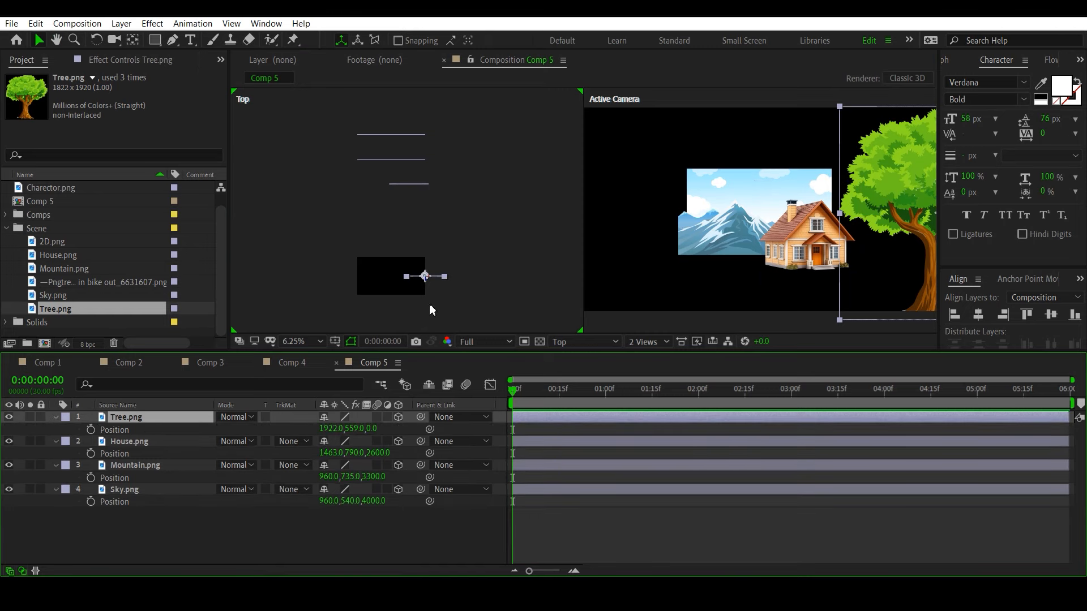
scroll(428, 283, "up", 1)
scroll(437, 303, "down", 1)
scroll(434, 287, "up", 1)
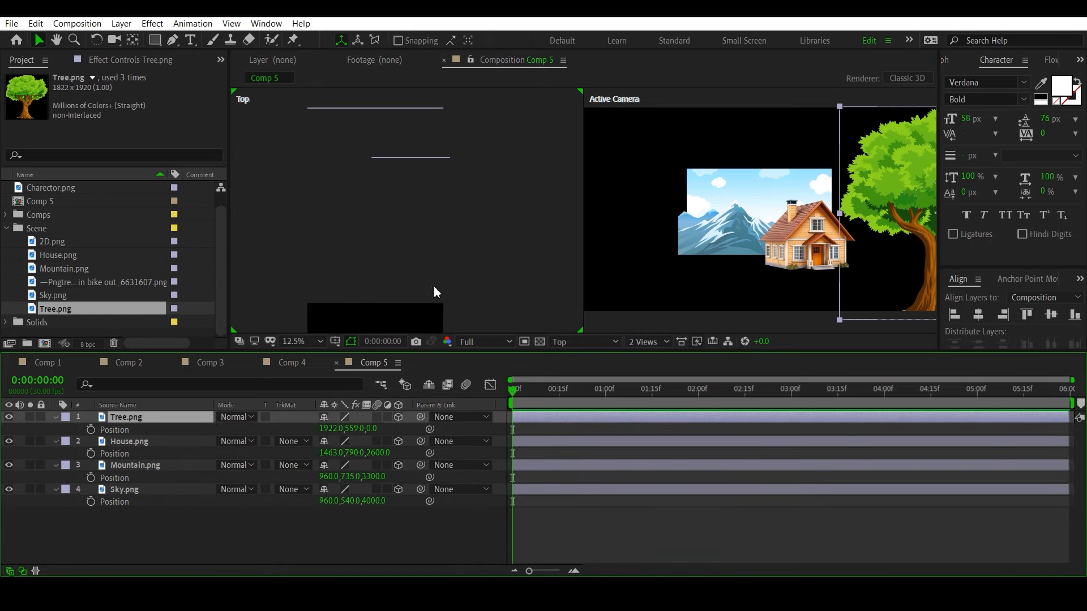
left_click_drag(453, 280, 457, 207)
left_click_drag(446, 278, 449, 155)
left_click_drag(471, 222, 475, 331)
left_click_drag(448, 259, 451, 243)
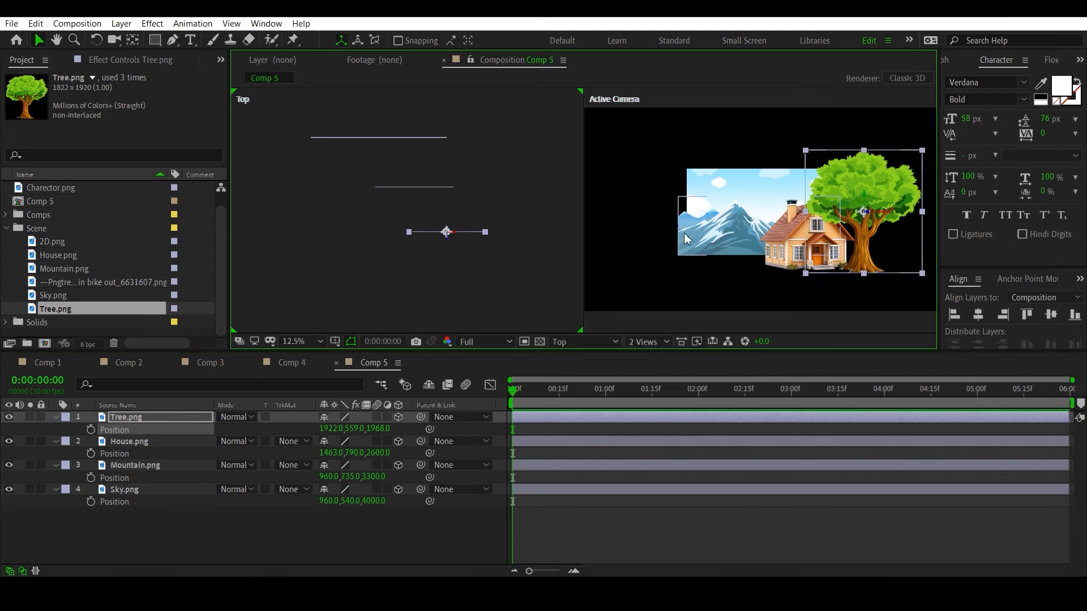
key("comma")
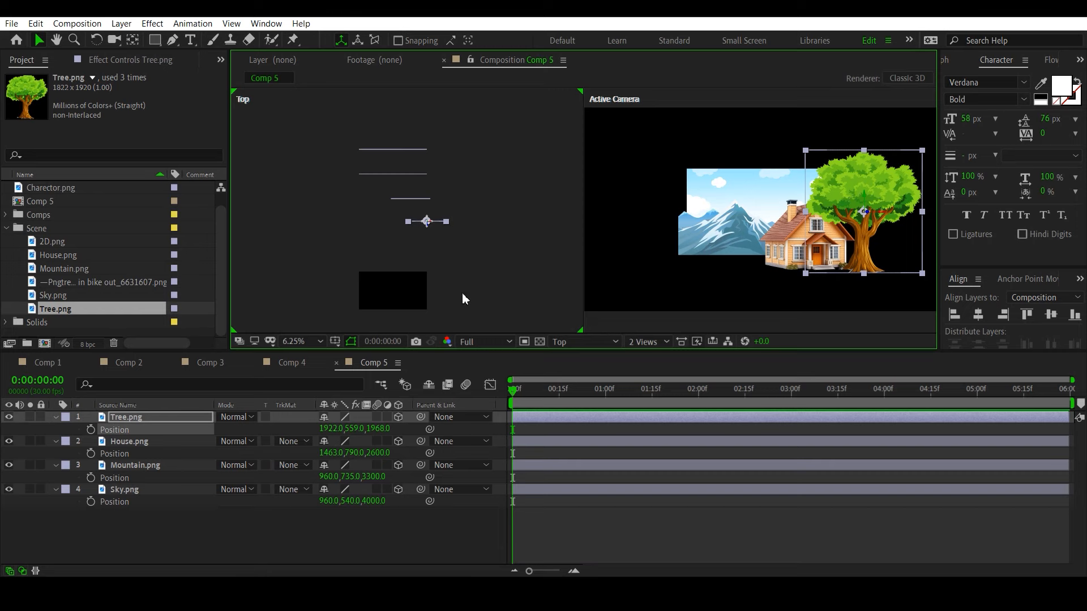
Scale the Sky.png layer up to 256% so it fills the Active Camera frame.
left_click(673, 321)
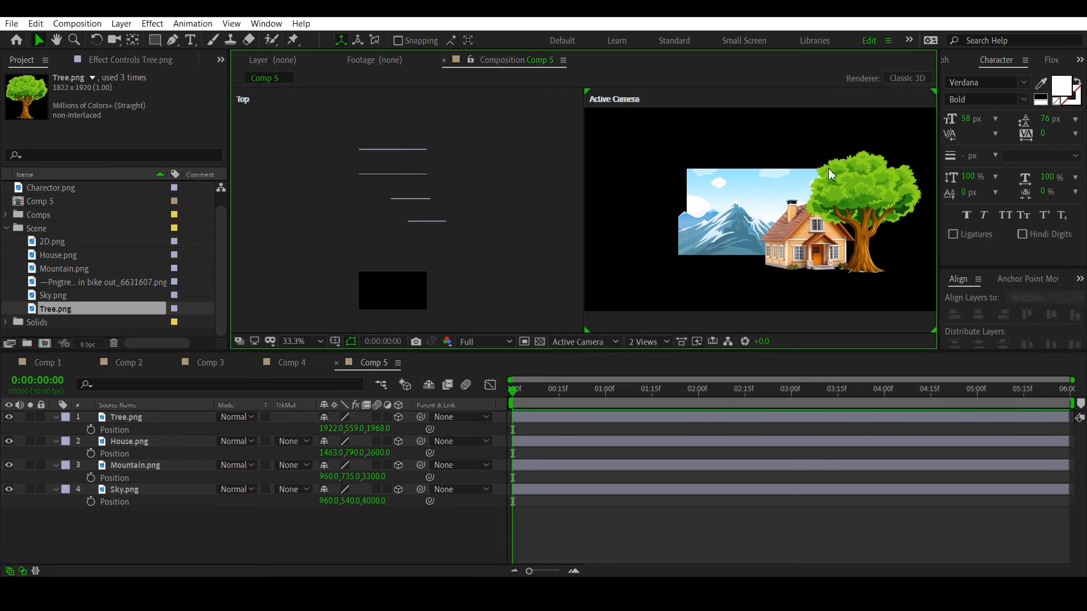
key("comma")
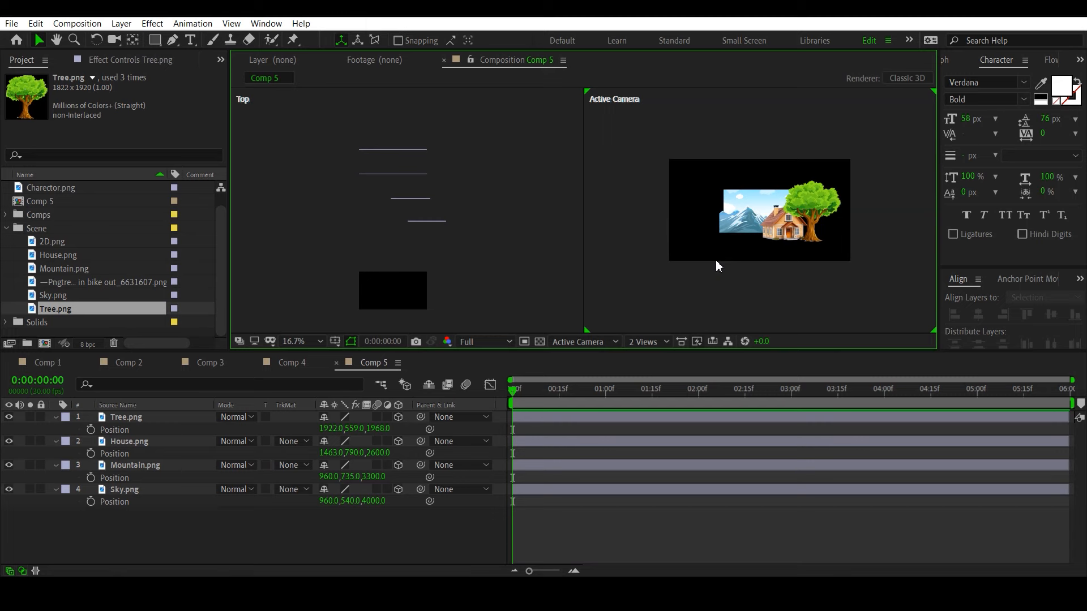
key("period")
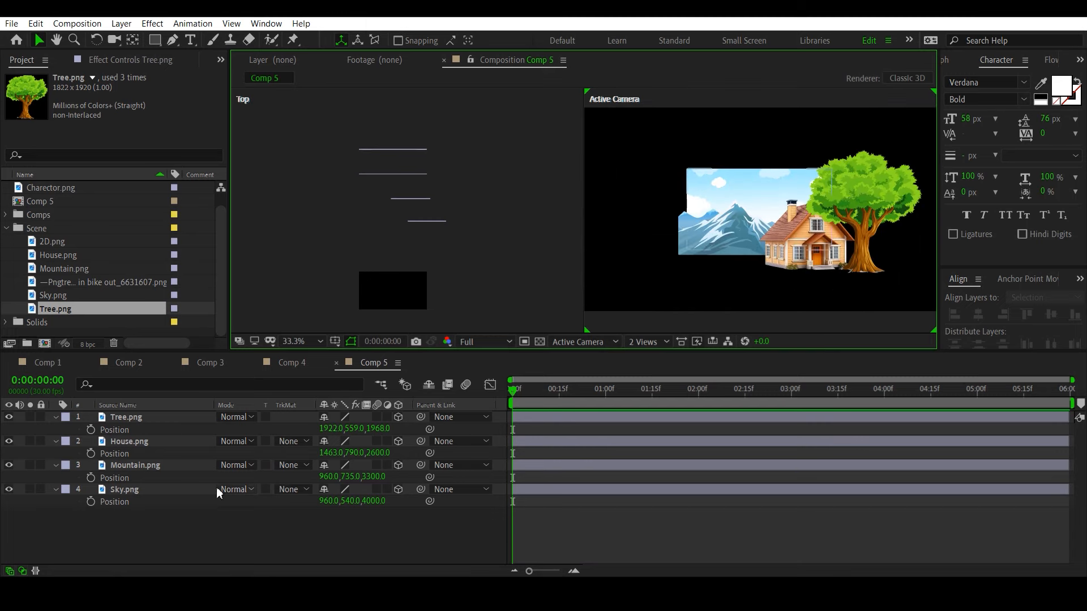
left_click(136, 492)
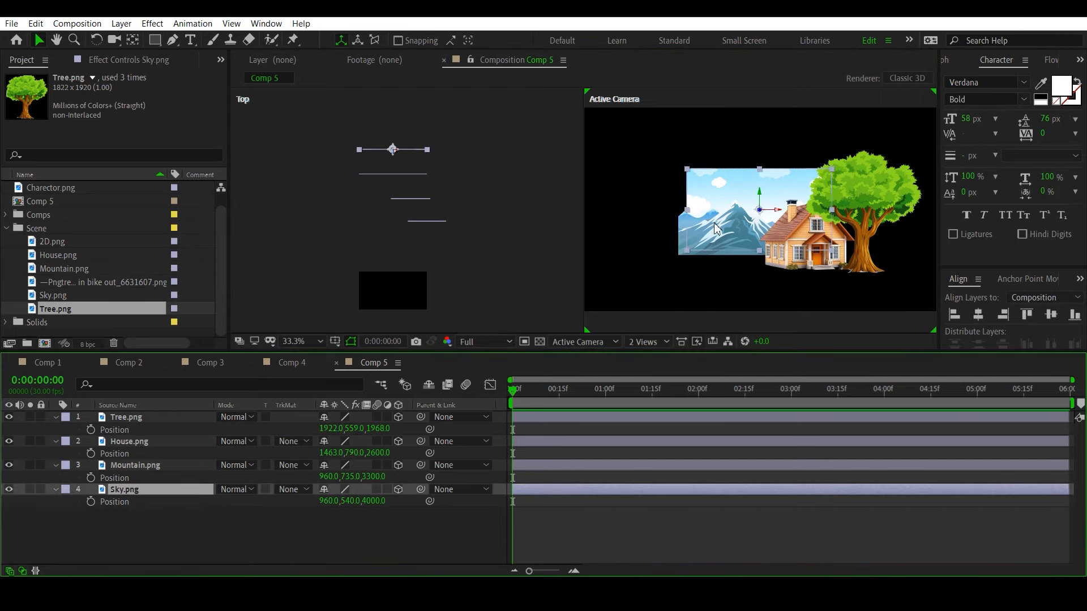
key("s")
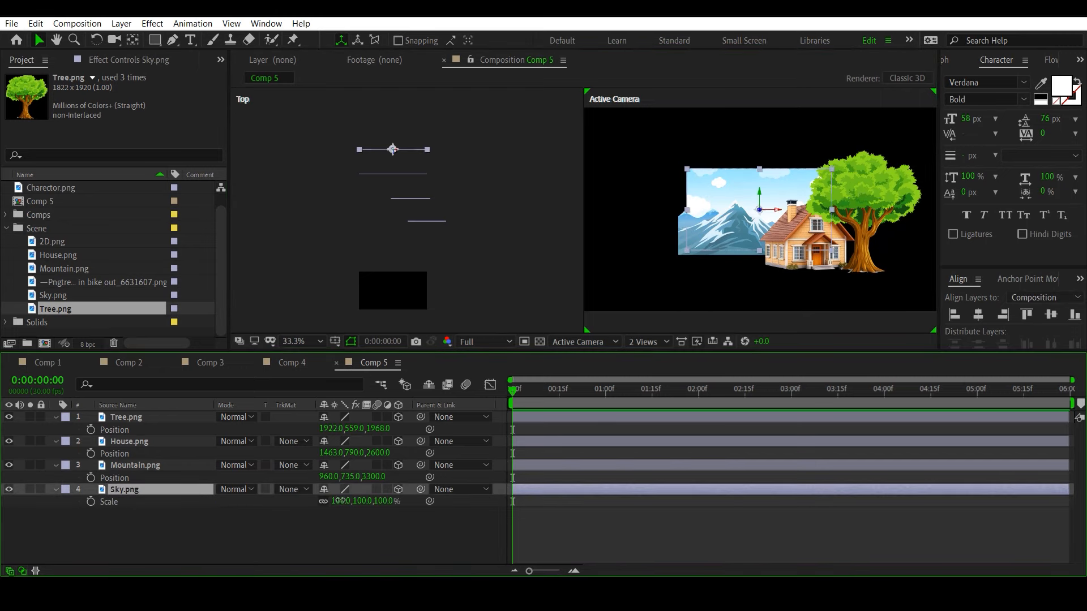
left_click_drag(338, 501, 365, 500)
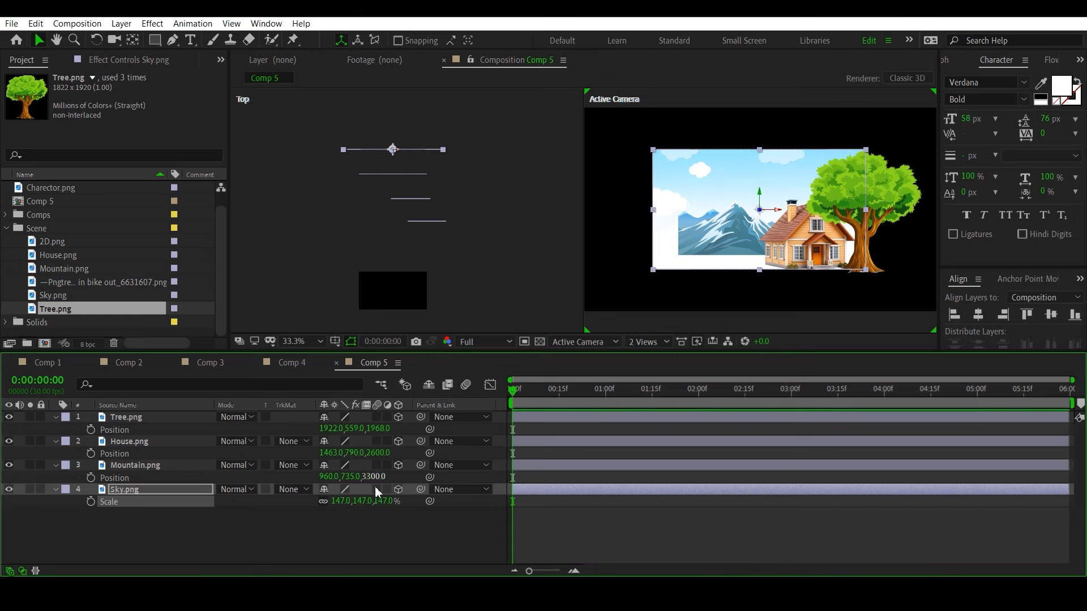
left_click_drag(348, 501, 429, 511)
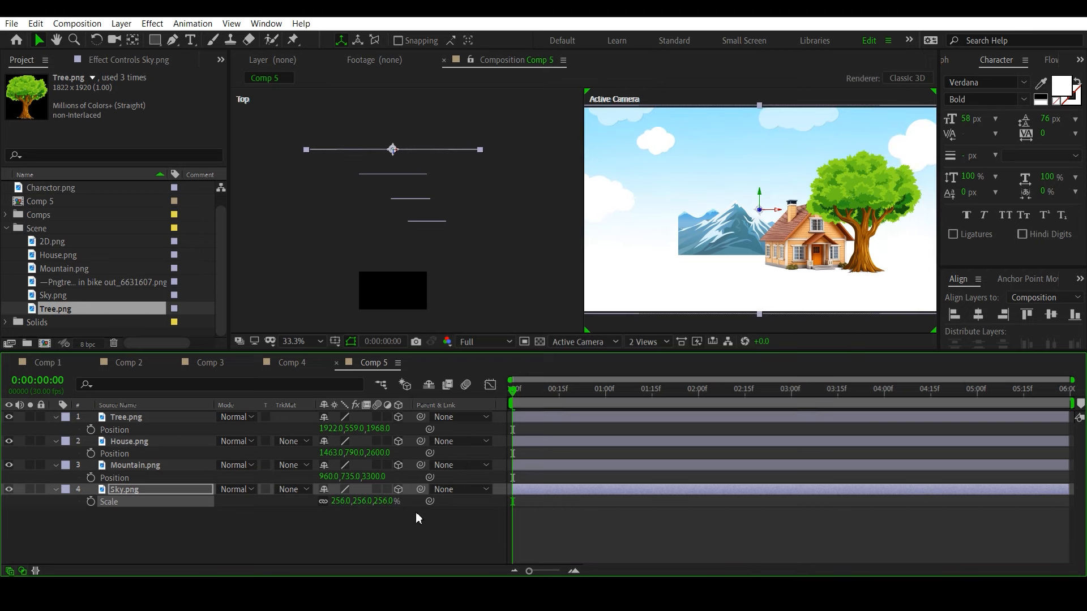
Scale the Mountain.png layer to 55% and lower it to a Y position of about 1011.
left_click(131, 463)
key("s")
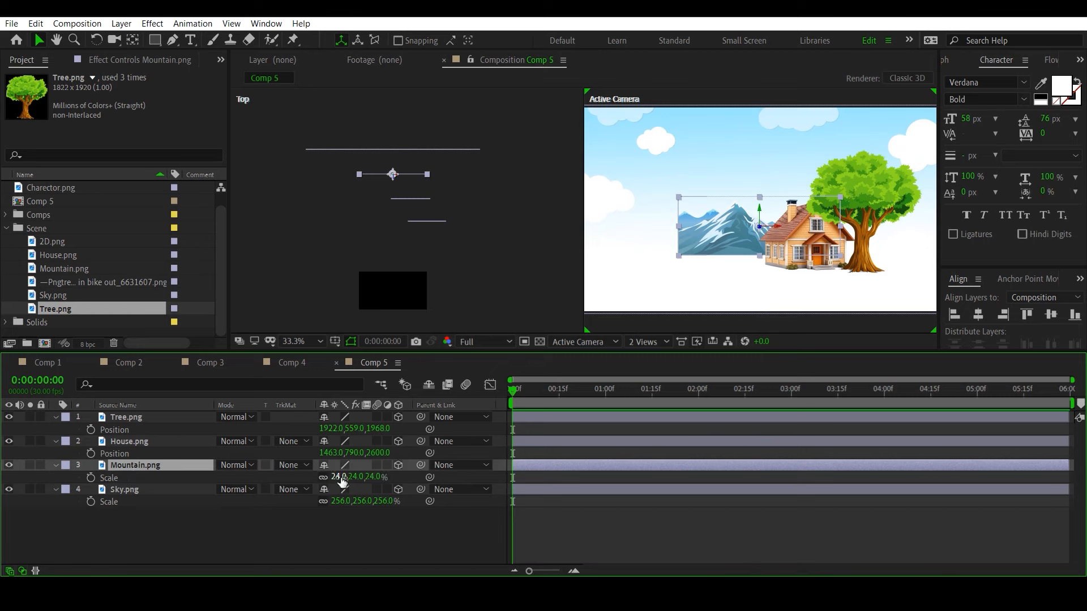
left_click_drag(338, 477, 357, 211)
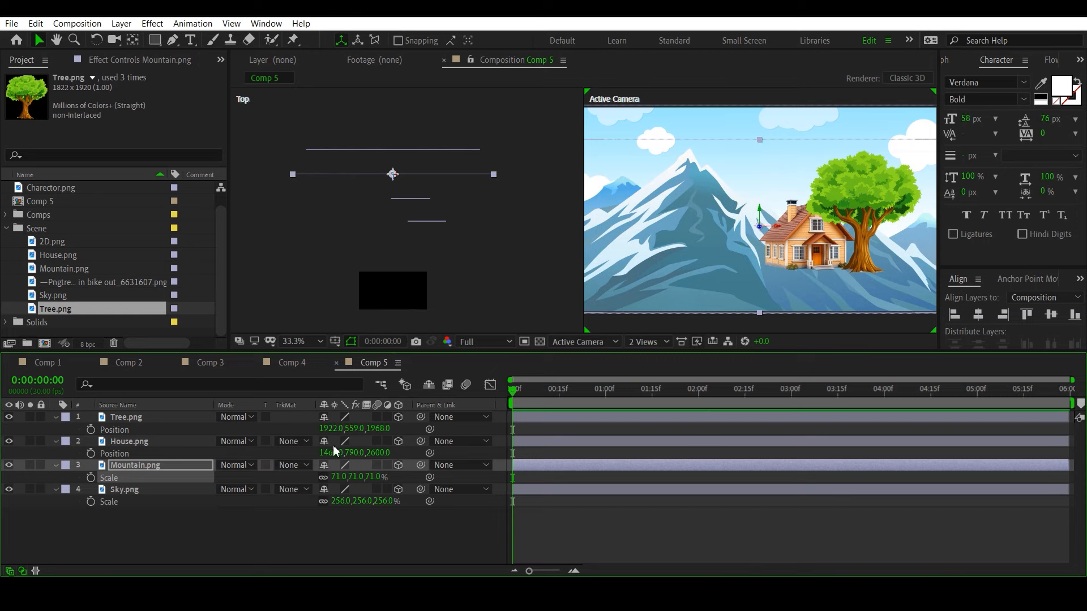
left_click_drag(338, 478, 313, 463)
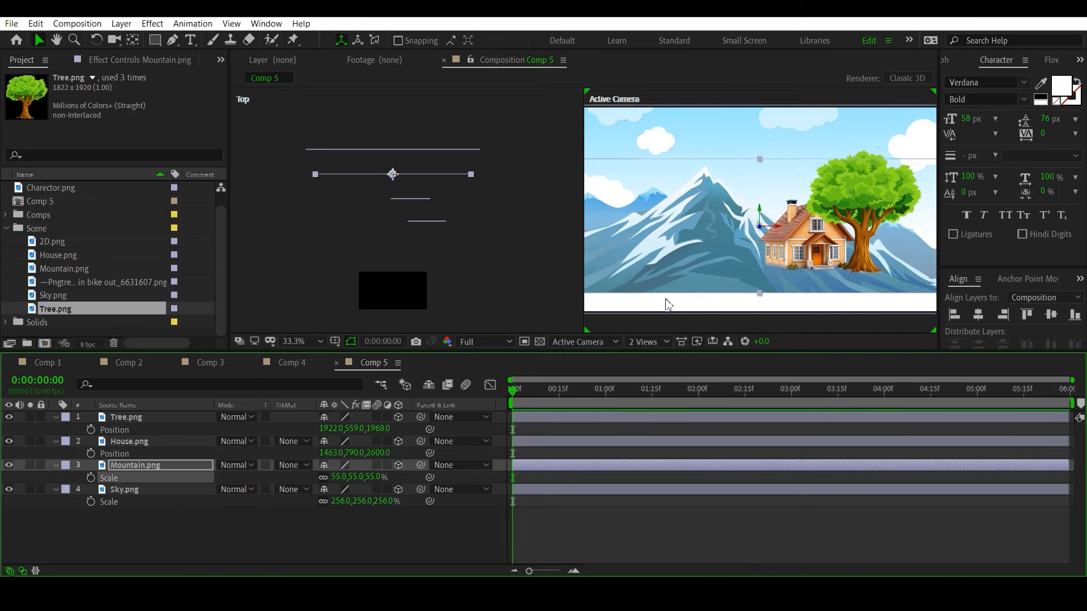
left_click(157, 470)
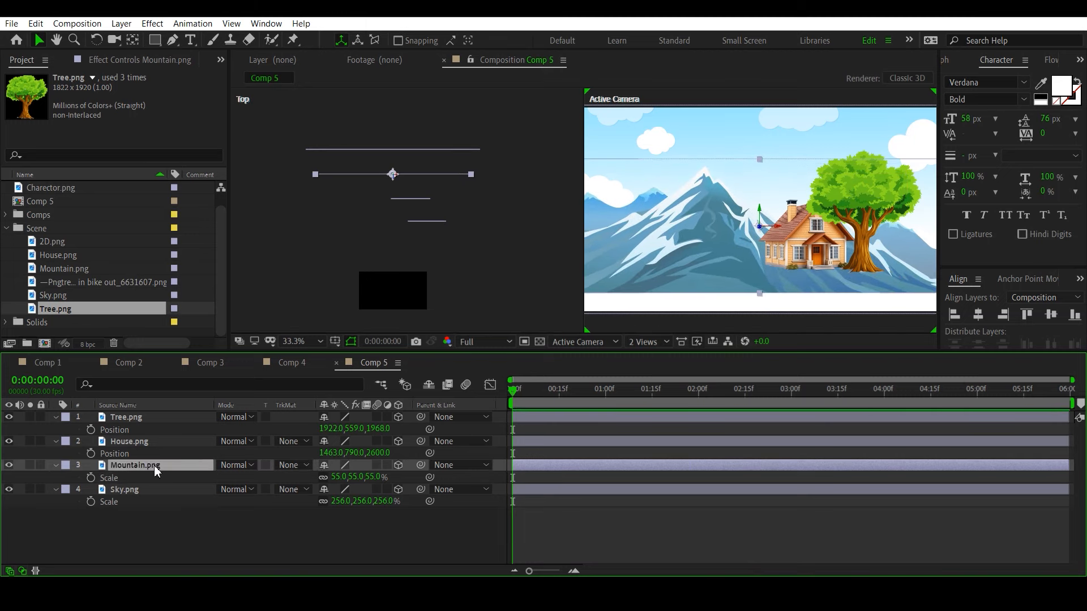
key("p")
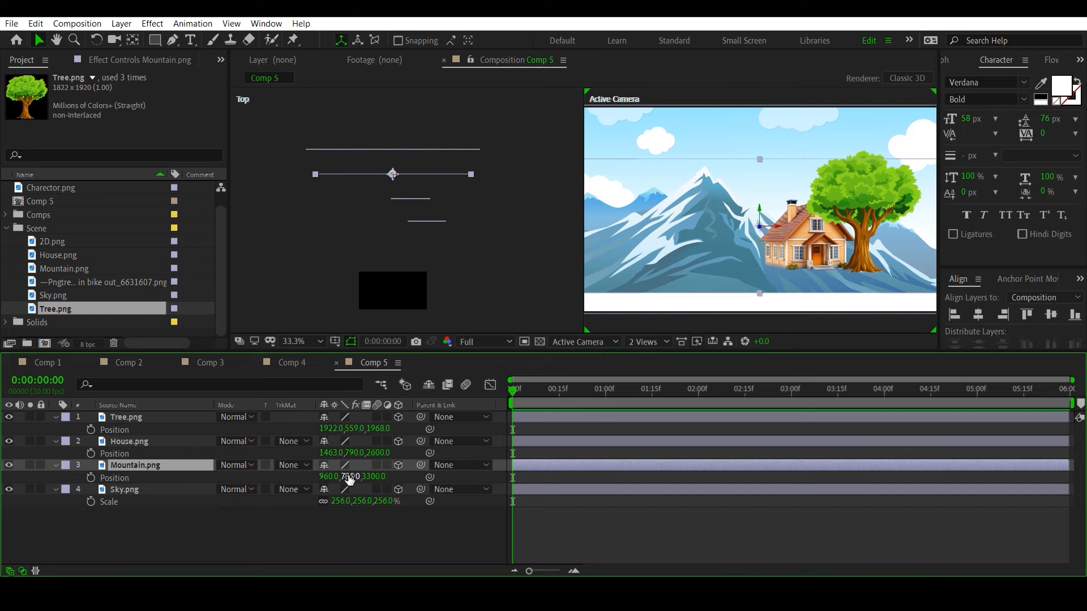
left_click_drag(352, 477, 529, 488)
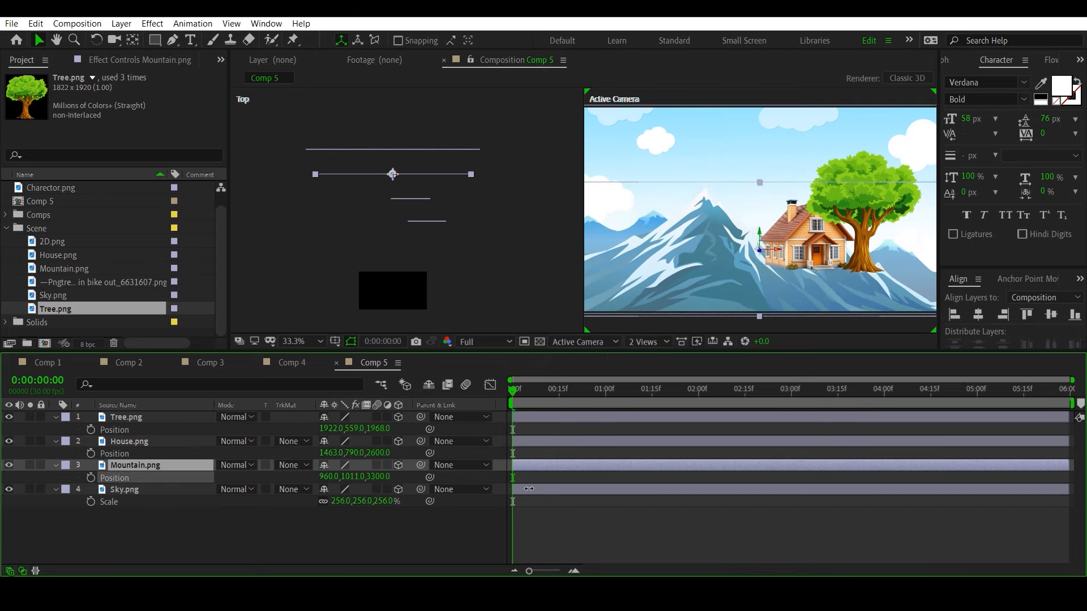
Scale the House.png layer to 42% and move it to about X 2016, Y 1058.
left_click(150, 442)
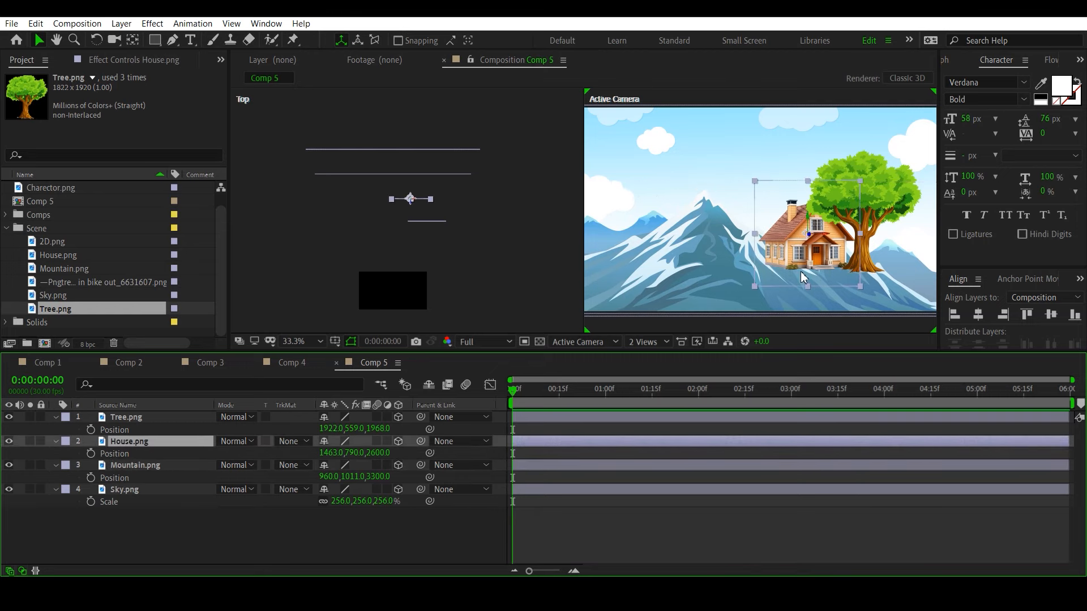
key("s")
left_click_drag(338, 452, 347, 453)
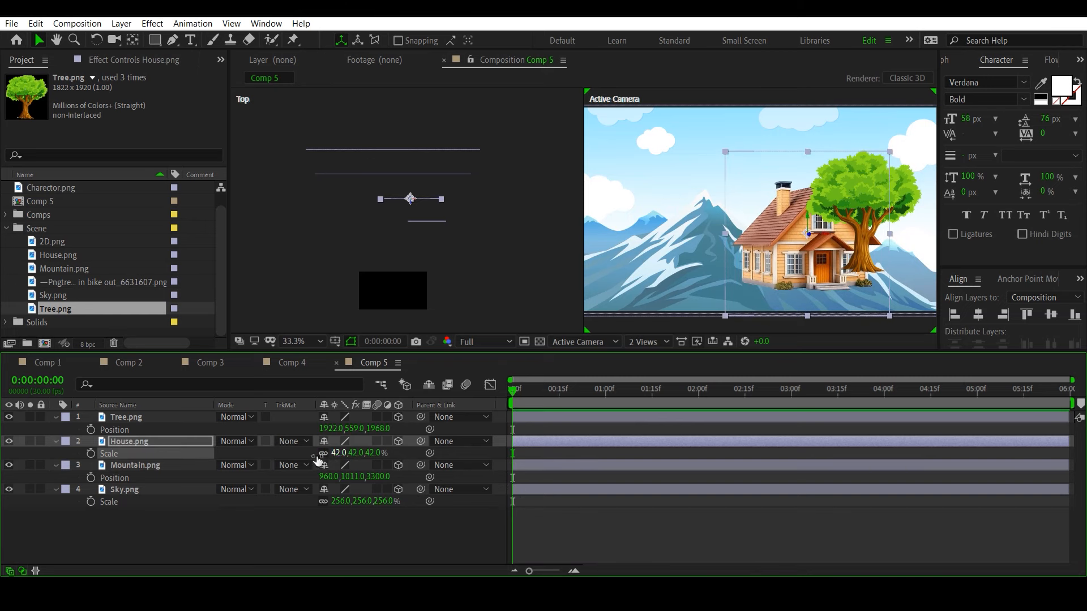
left_click(175, 440)
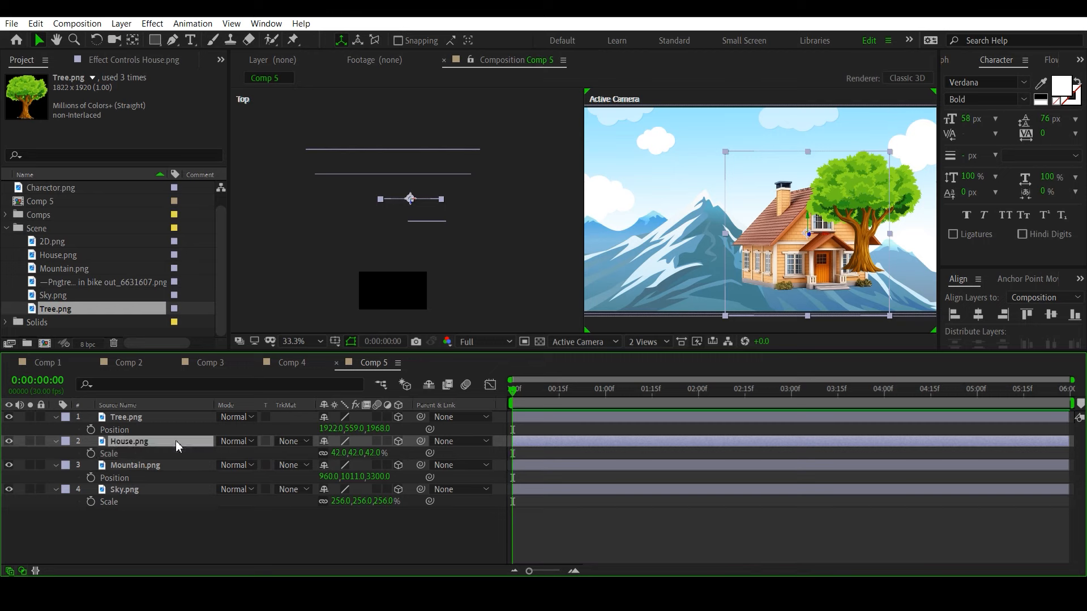
key("p")
left_click_drag(334, 453, 775, 515)
left_click_drag(351, 456, 566, 475)
left_click(127, 442)
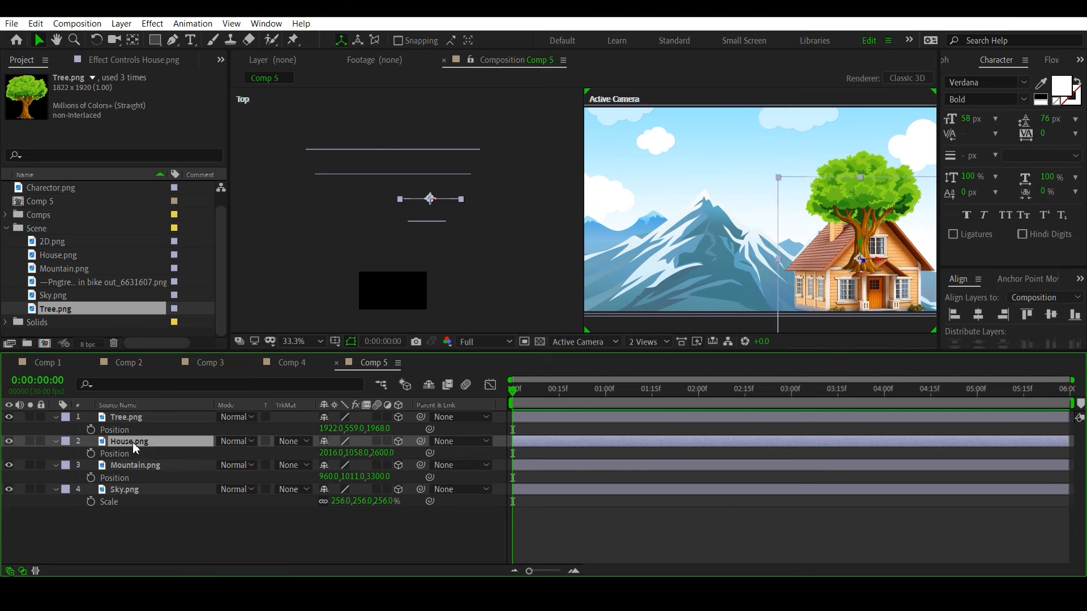
Enlarge the House.png layer and move it to about X 1891, Y 971.
key("s")
left_click_drag(340, 456, 244, 453)
left_click(155, 439)
key("p")
left_click(208, 546)
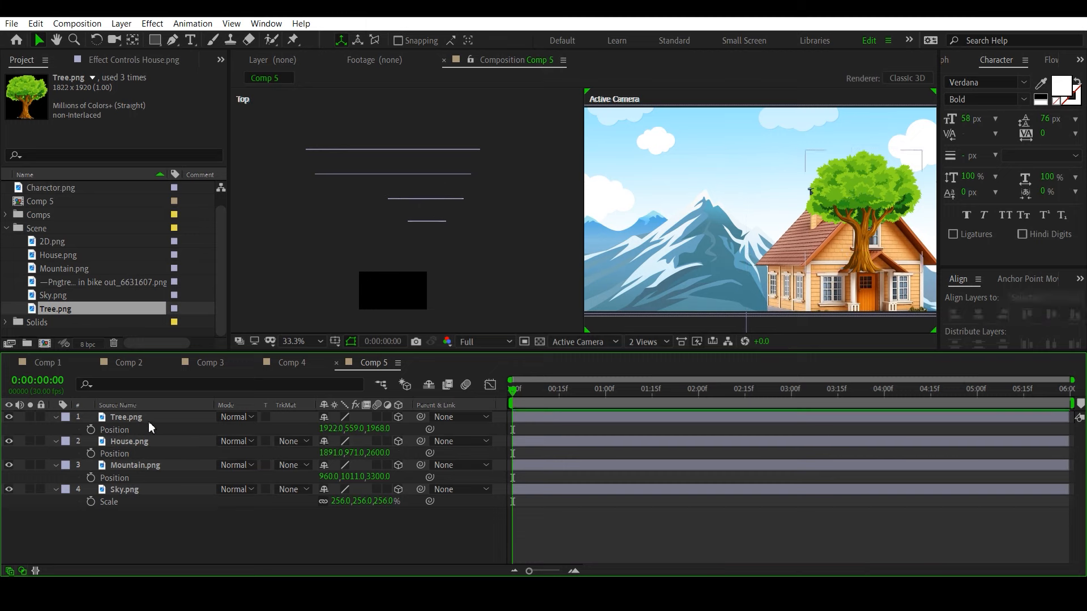
Enlarge the Tree.png layer and move it beside the house to about X 2456, Y 785.
left_click(148, 420)
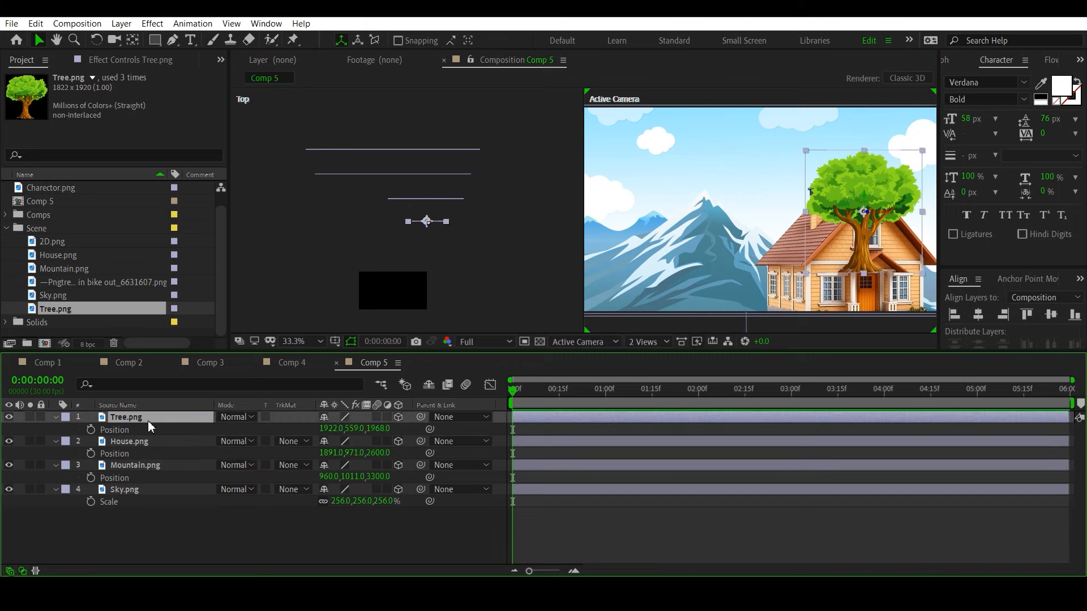
key("s")
left_click_drag(348, 431, 355, 433)
left_click(156, 416)
key("p")
left_click_drag(329, 429, 644, 462)
left_click_drag(350, 430, 533, 447)
left_click_drag(331, 430, 446, 439)
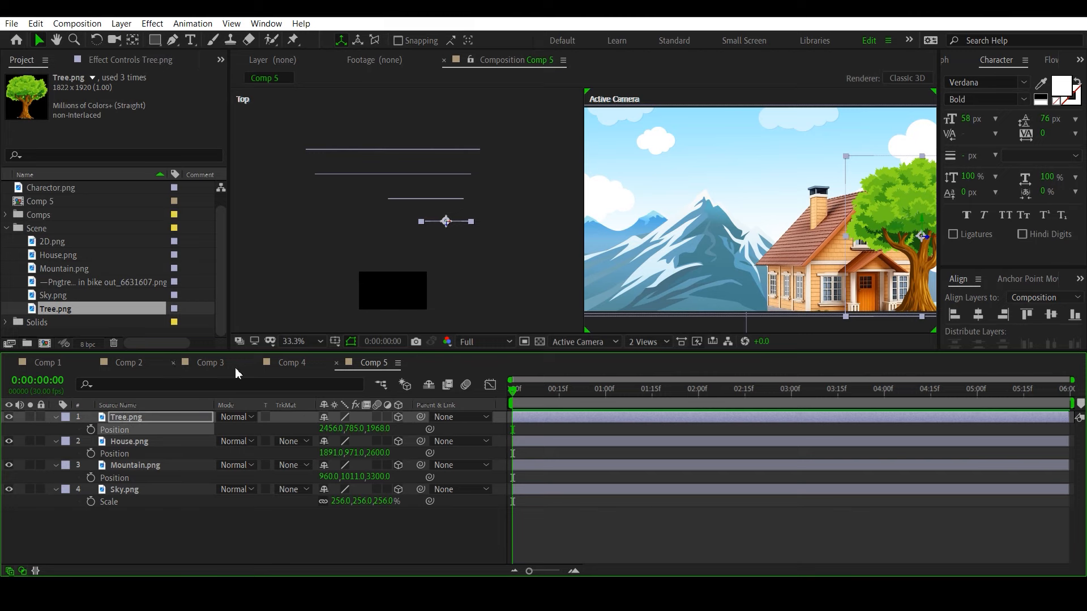
Place 2D.png above the other layers, shift it to about X 1011 for comparison, and delete it.
left_click_drag(56, 243, 117, 412)
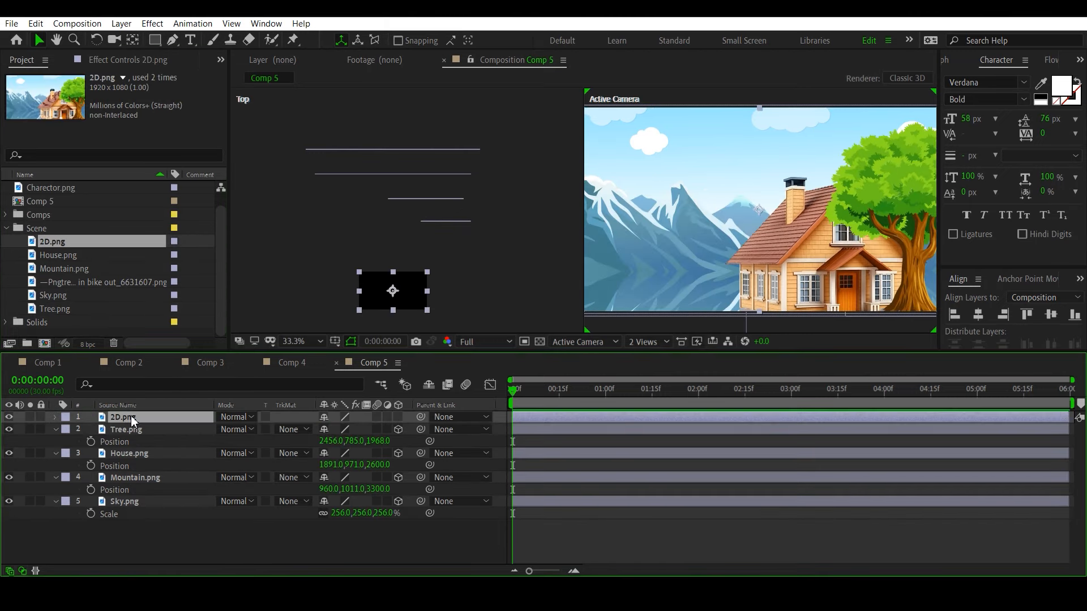
key("p")
left_click_drag(326, 430, 374, 441)
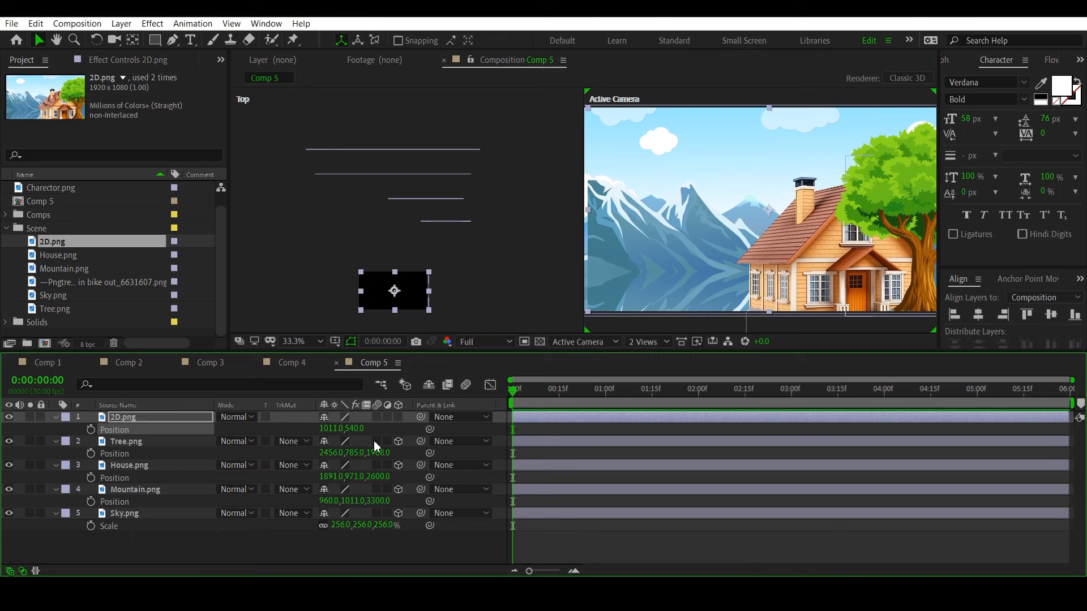
left_click(159, 418)
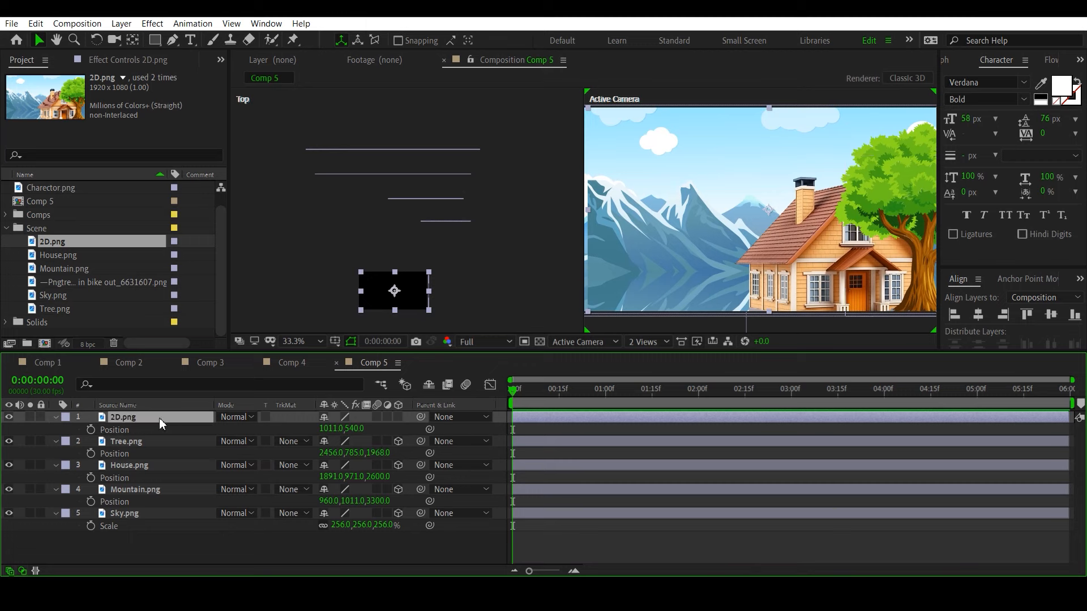
key("Delete")
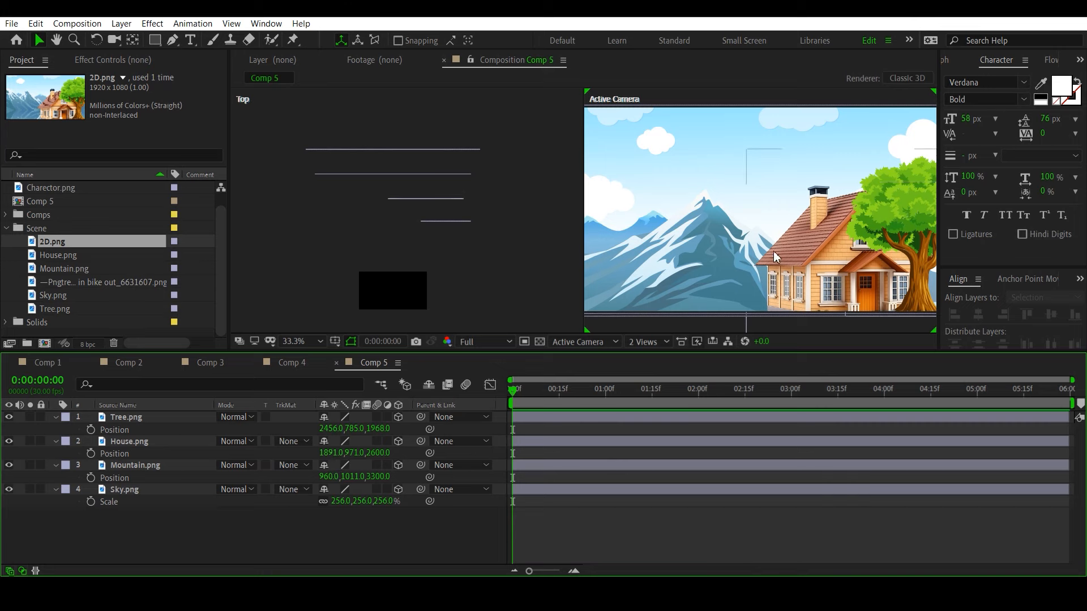
Collapse the revealed properties of the Tree, House, Mountain and Sky layers.
left_click(55, 417)
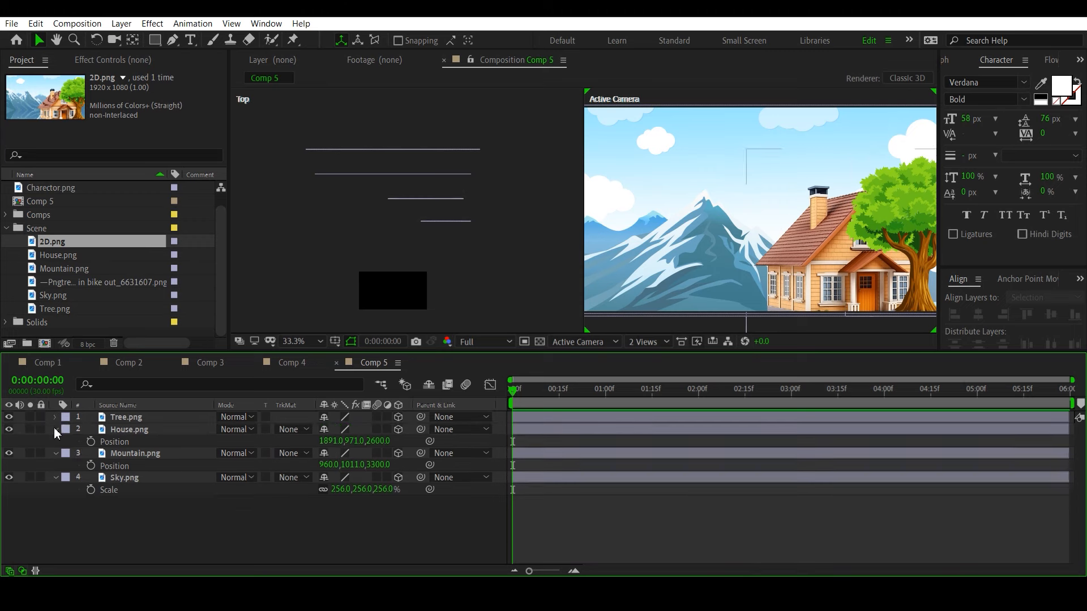
left_click(55, 430)
left_click(55, 441)
left_click(56, 453)
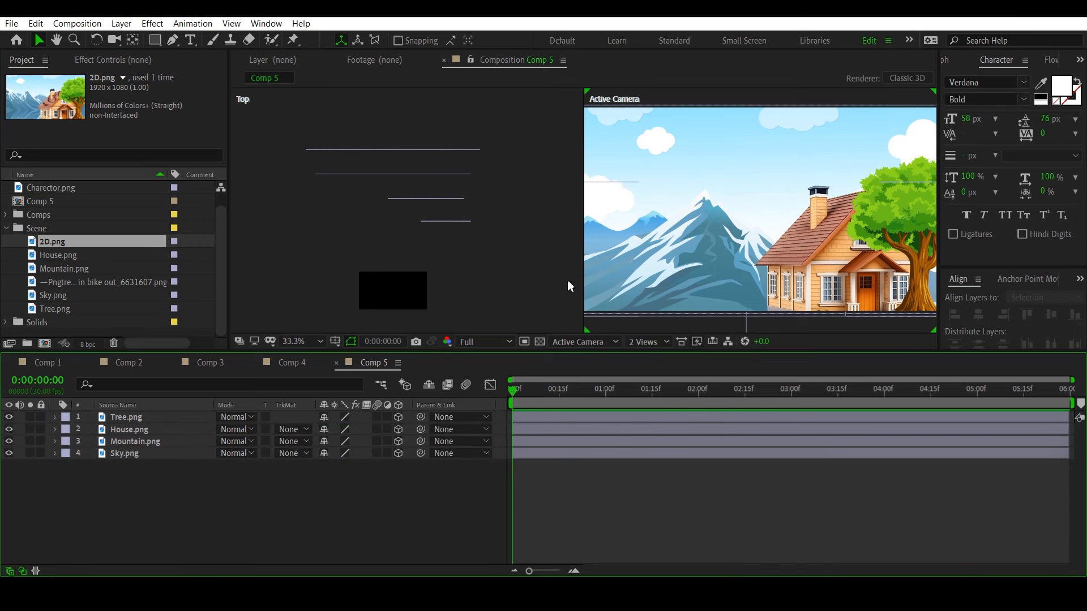
right_click(297, 487)
mouse_move(382, 338)
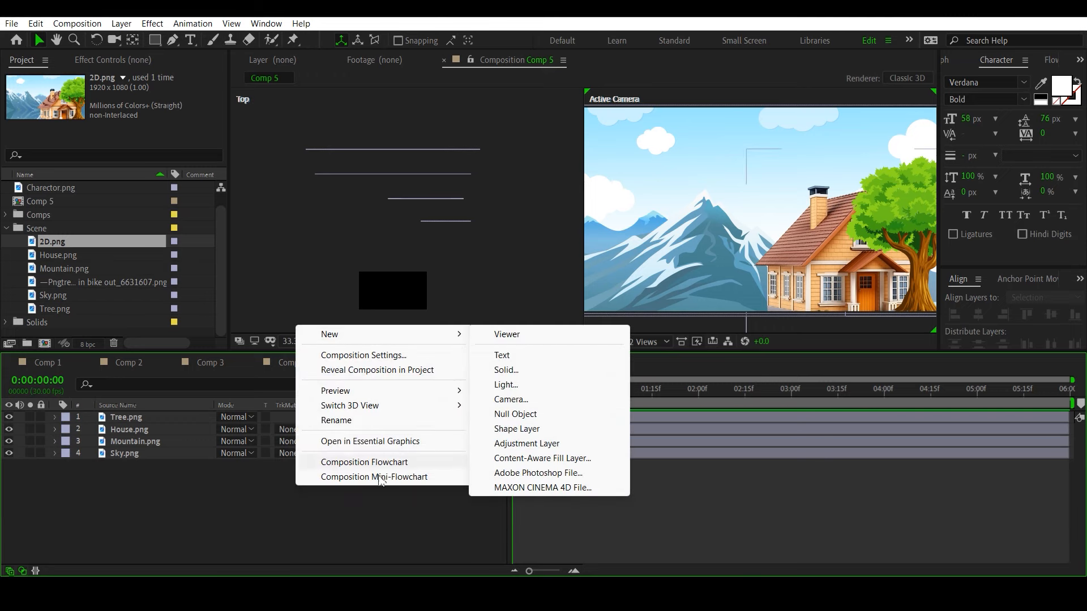
left_click(334, 493)
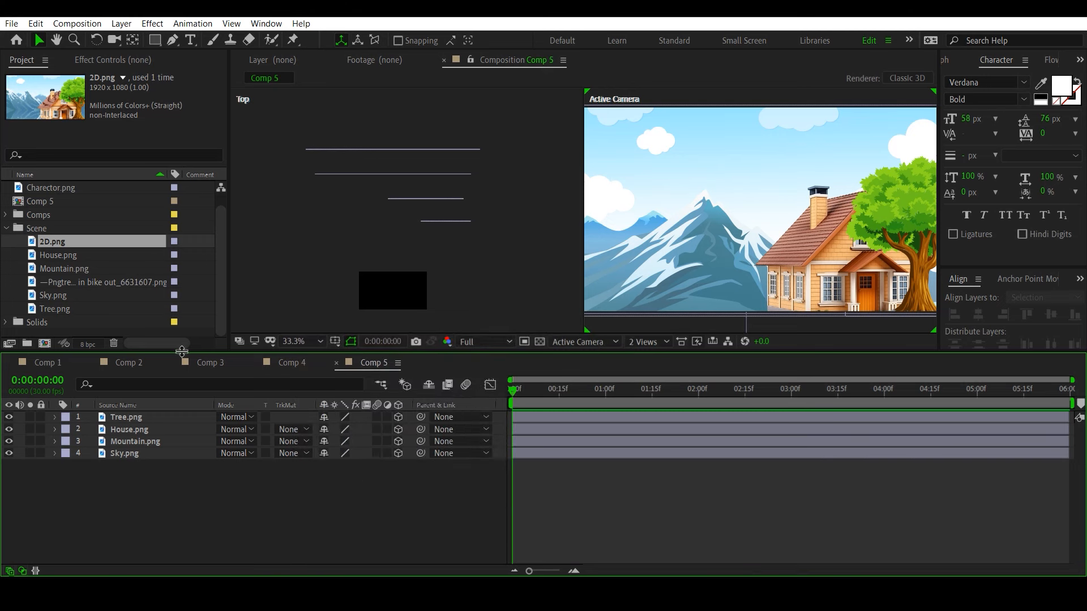
key("ctrl+alt+shift+c")
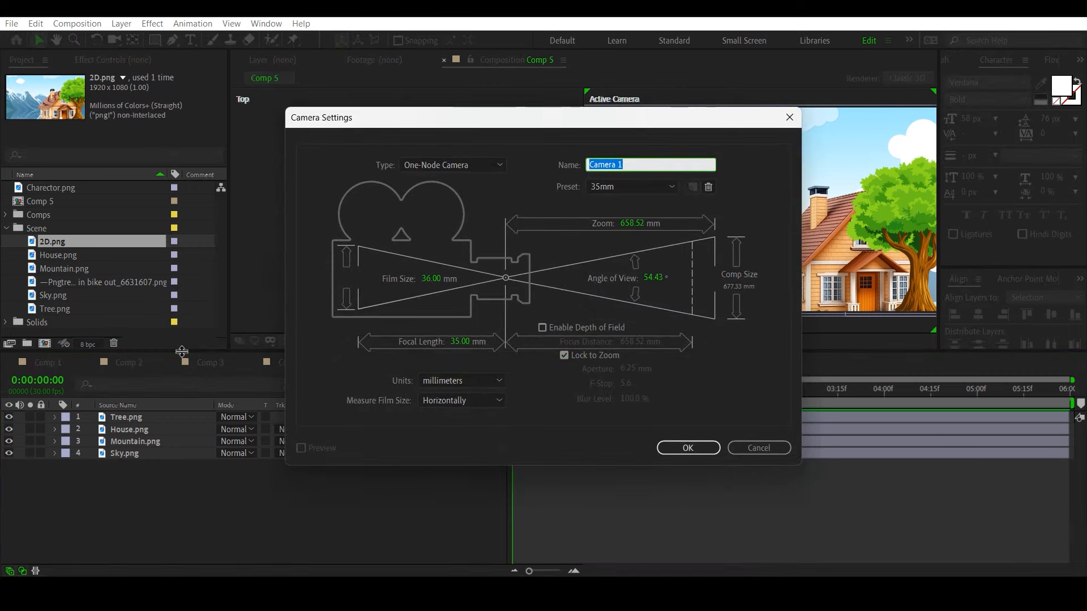
left_click(759, 447)
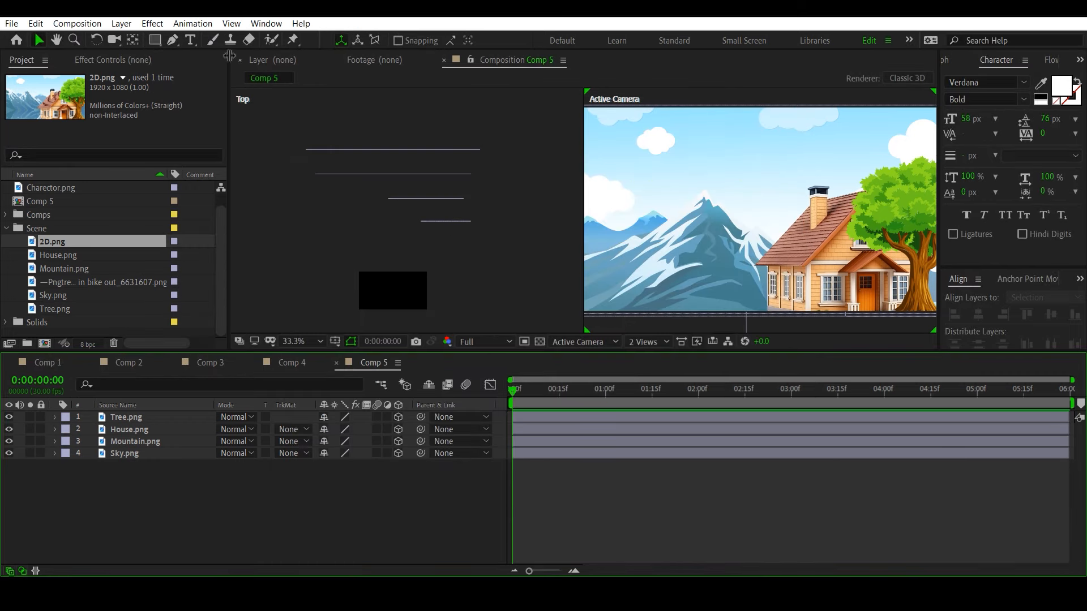
Start a new camera layer named Camera 1 and set its type to Two-Node Camera.
left_click(121, 24)
mouse_move(148, 39)
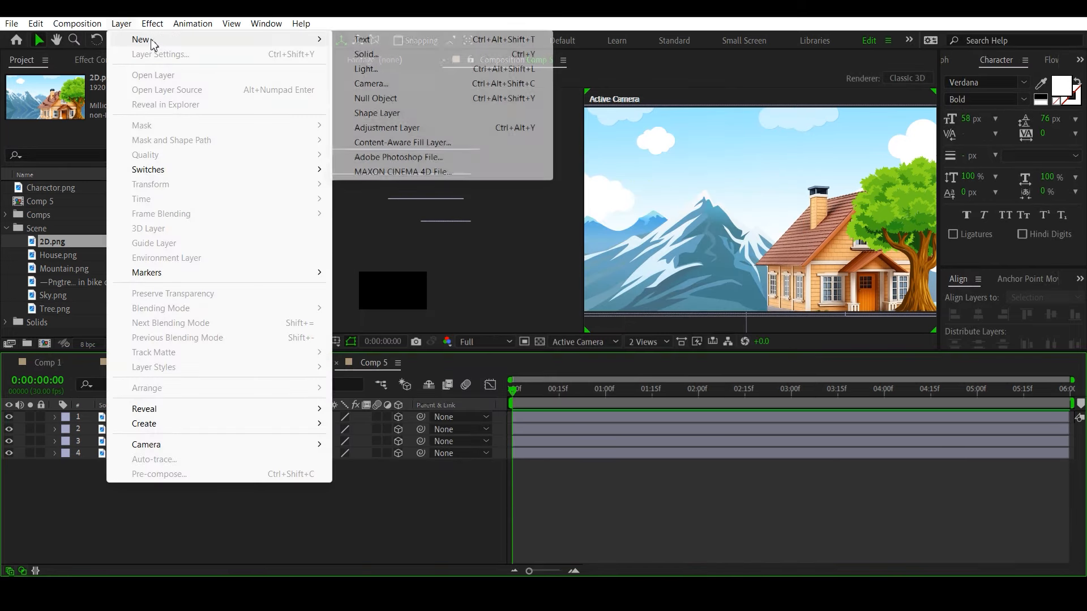
left_click(387, 85)
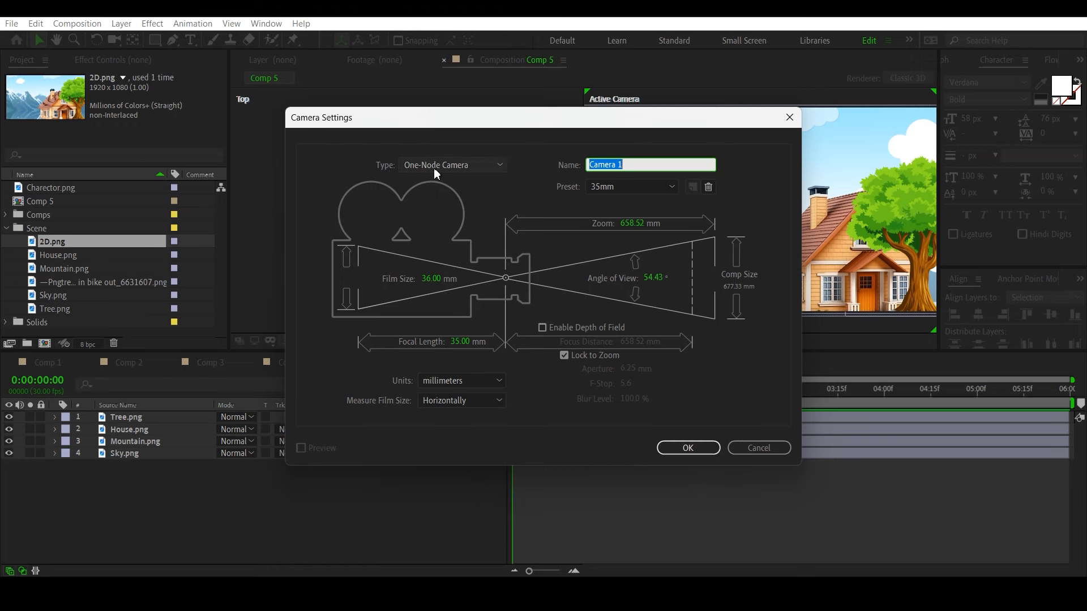
left_click(497, 162)
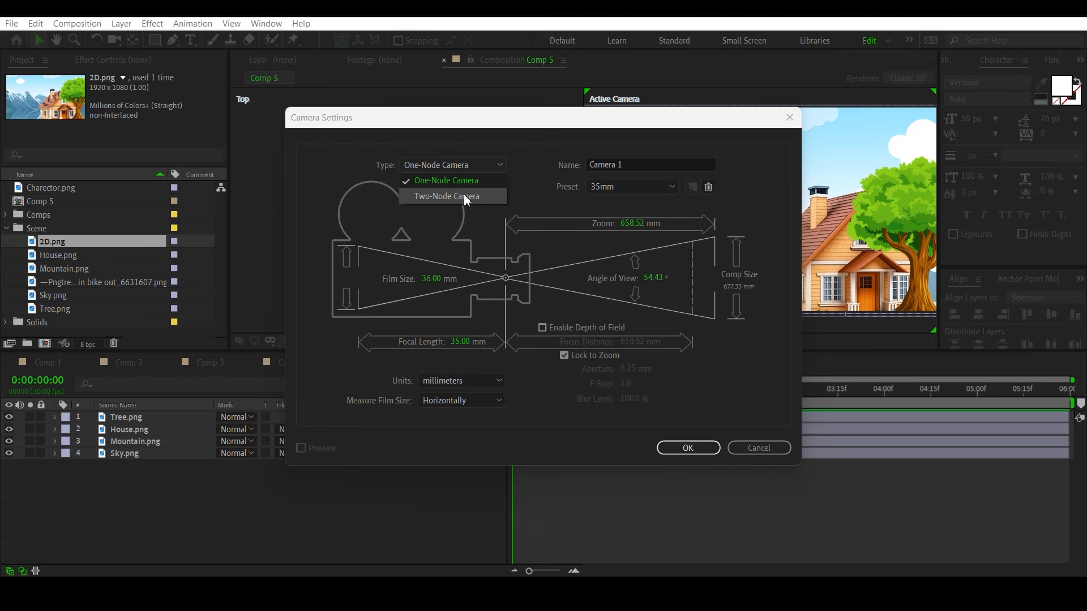
left_click(464, 196)
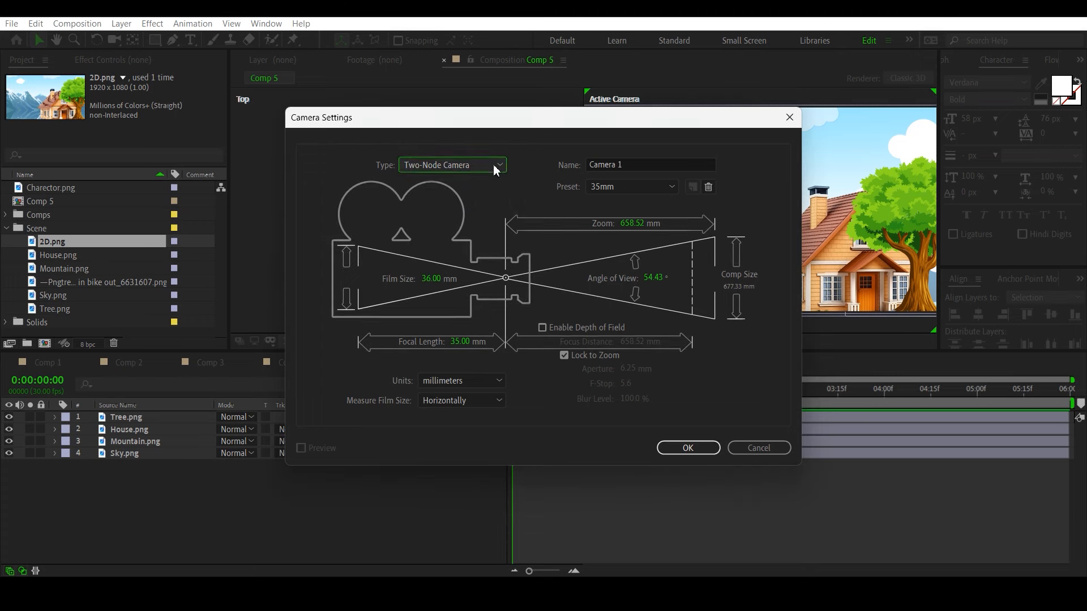
left_click(495, 167)
left_click(470, 192)
left_click(627, 165)
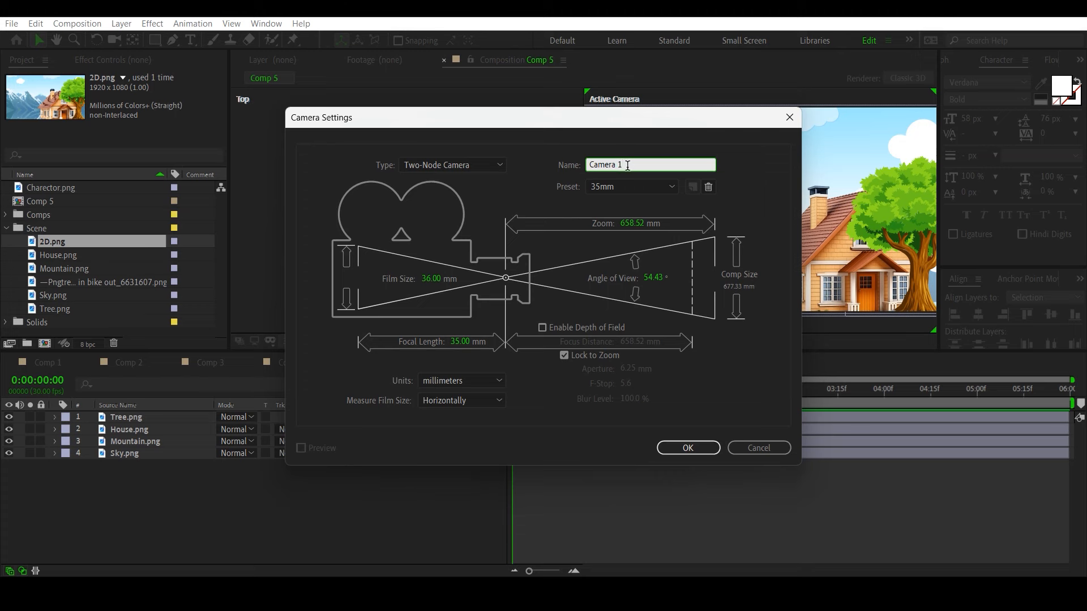
left_click(516, 191)
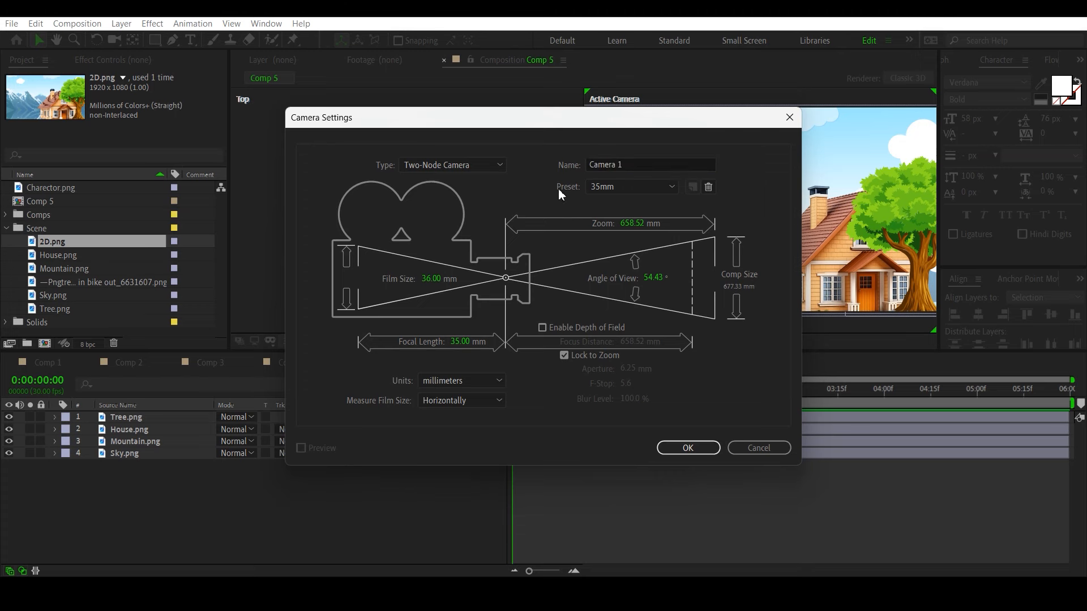
Review the camera's lens presets, keep the 35mm preset, and create the camera.
left_click(670, 187)
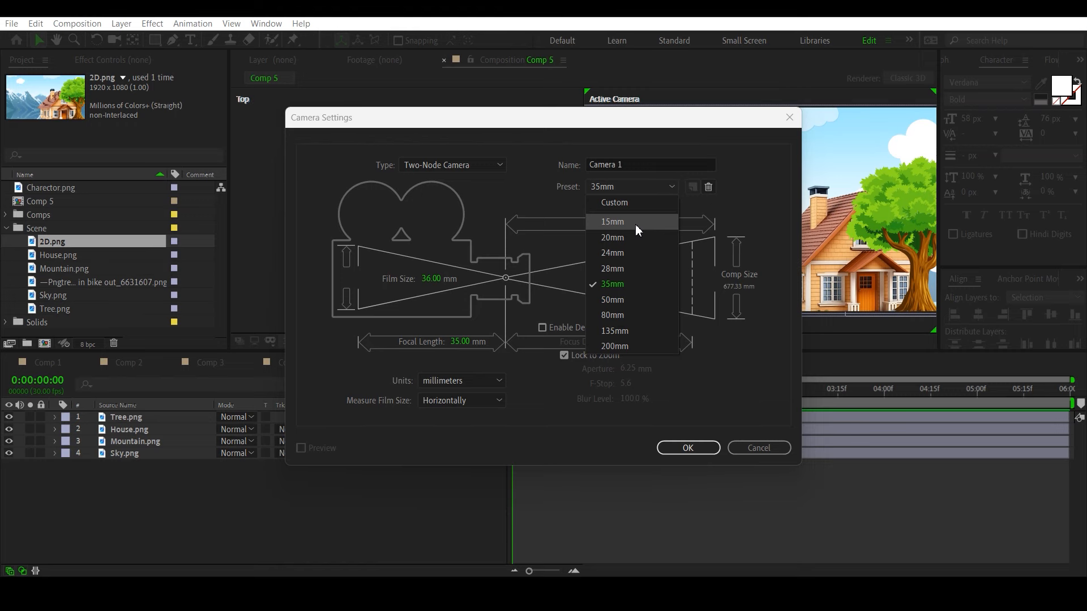
key("Escape")
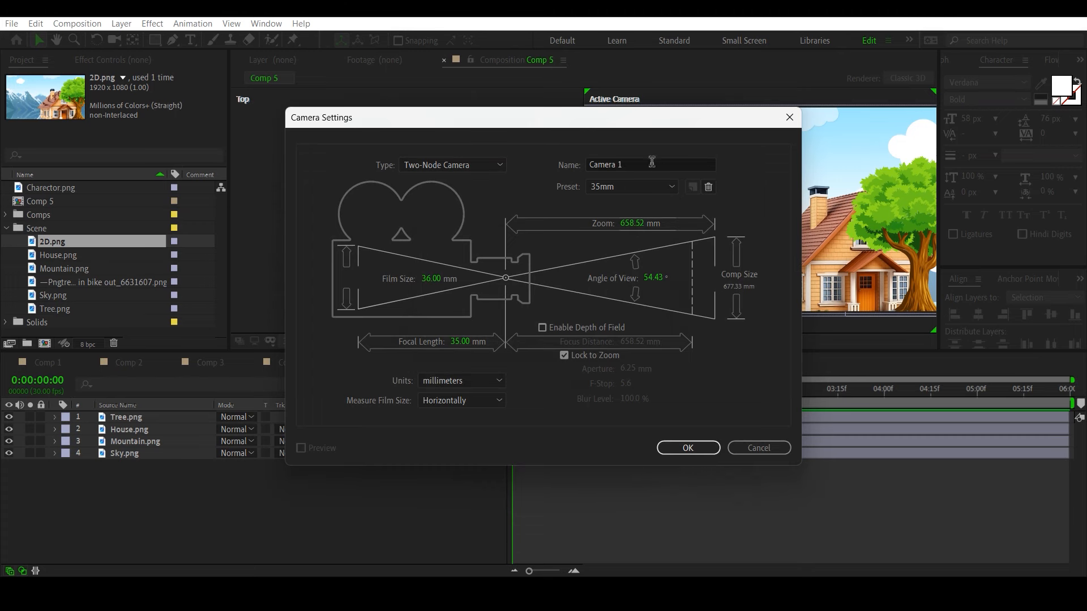
left_click(643, 186)
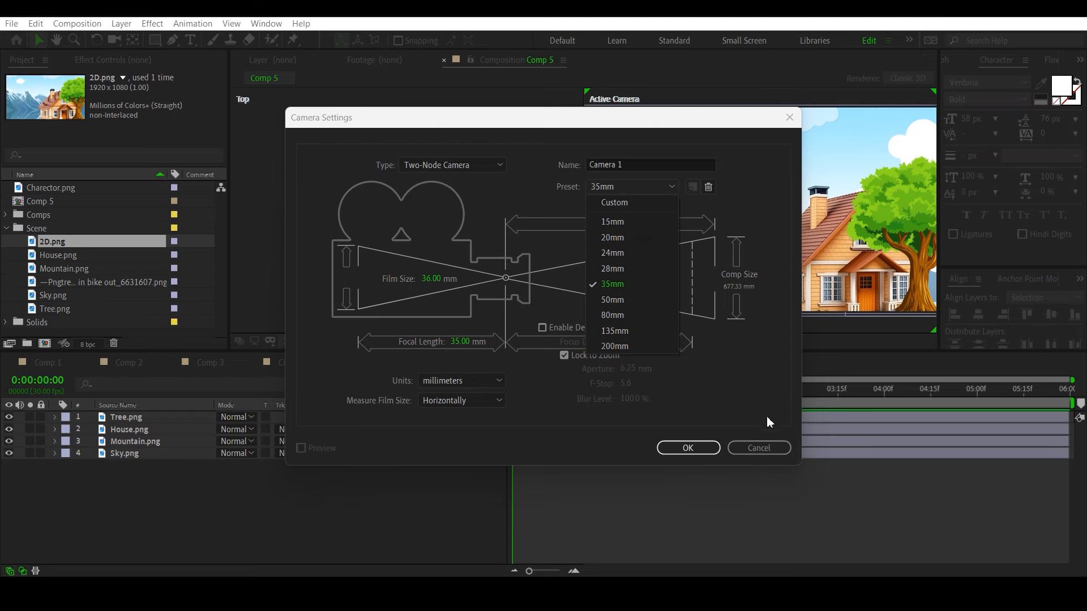
left_click(559, 189)
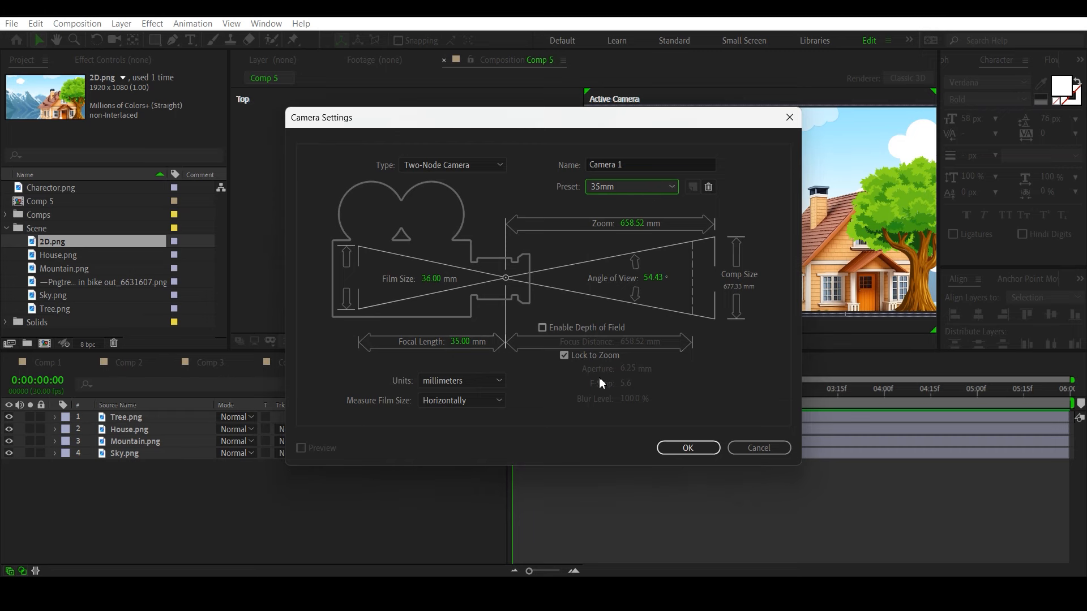
left_click(564, 357)
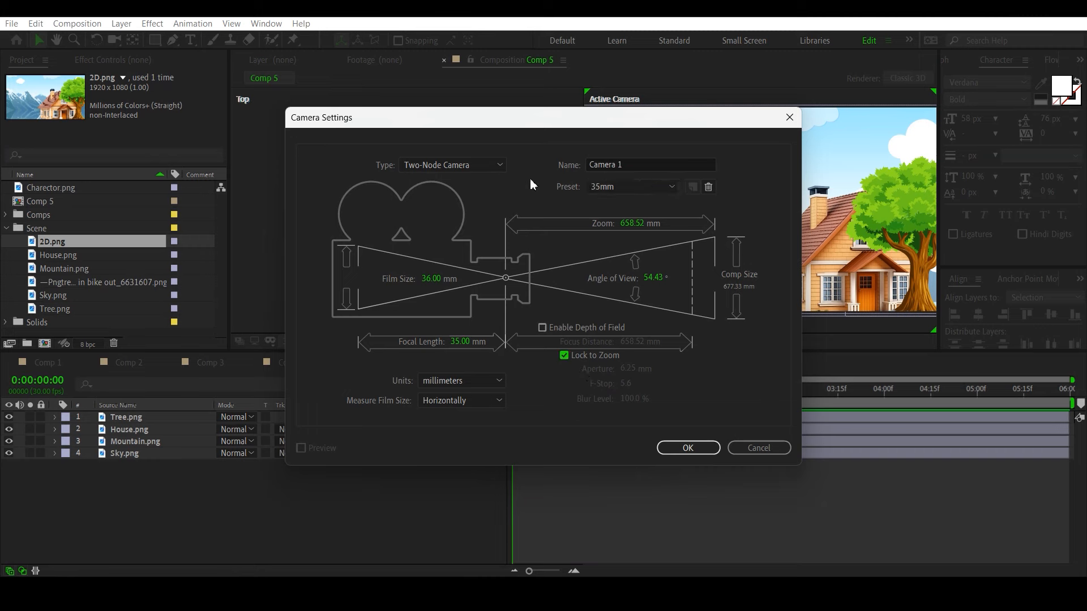
left_click(630, 188)
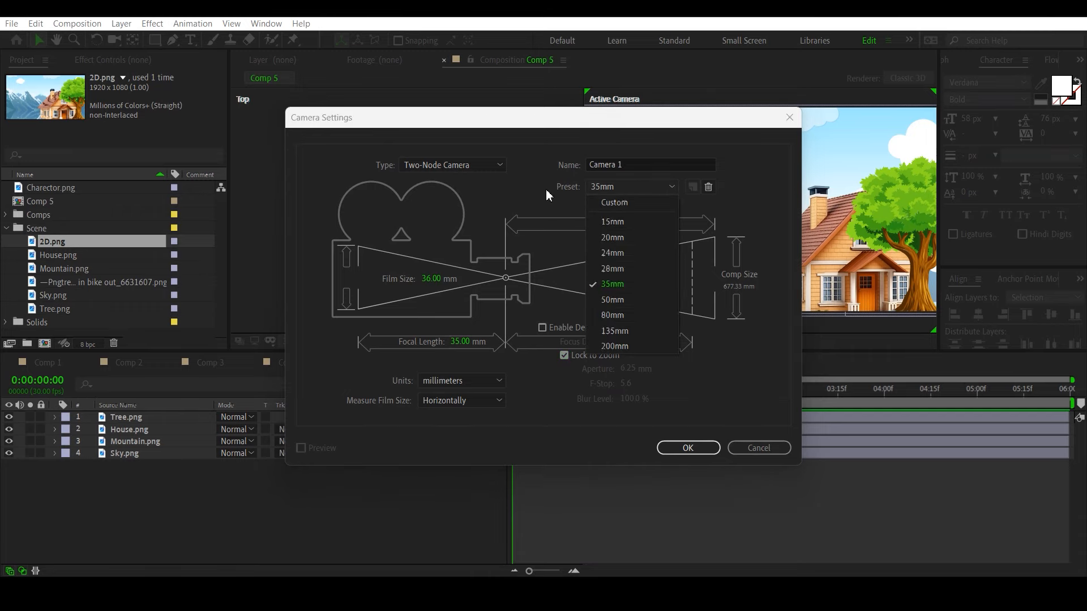
left_click(637, 186)
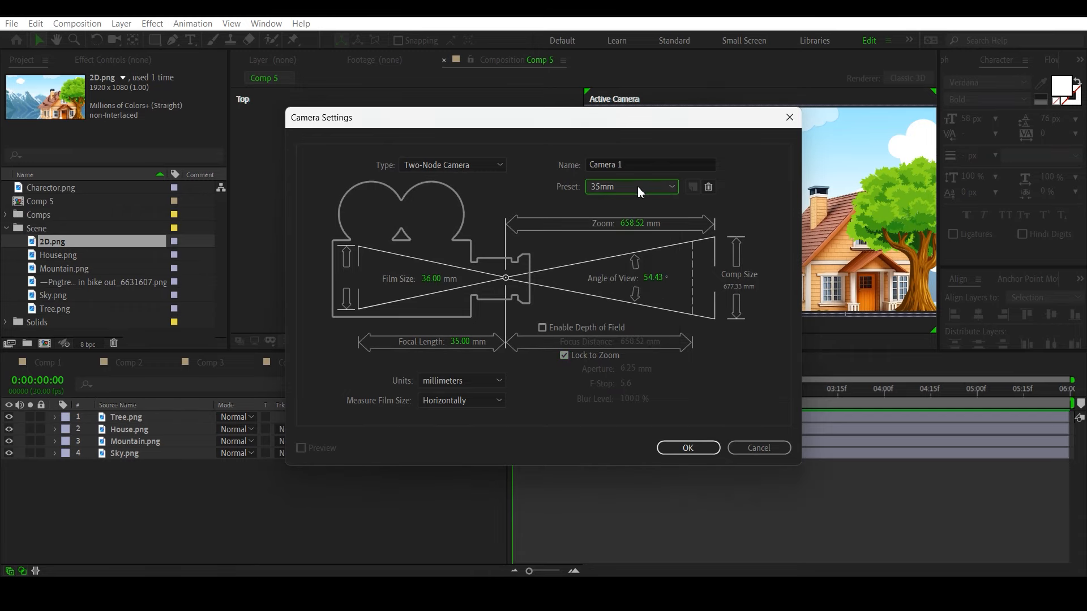
left_click(696, 446)
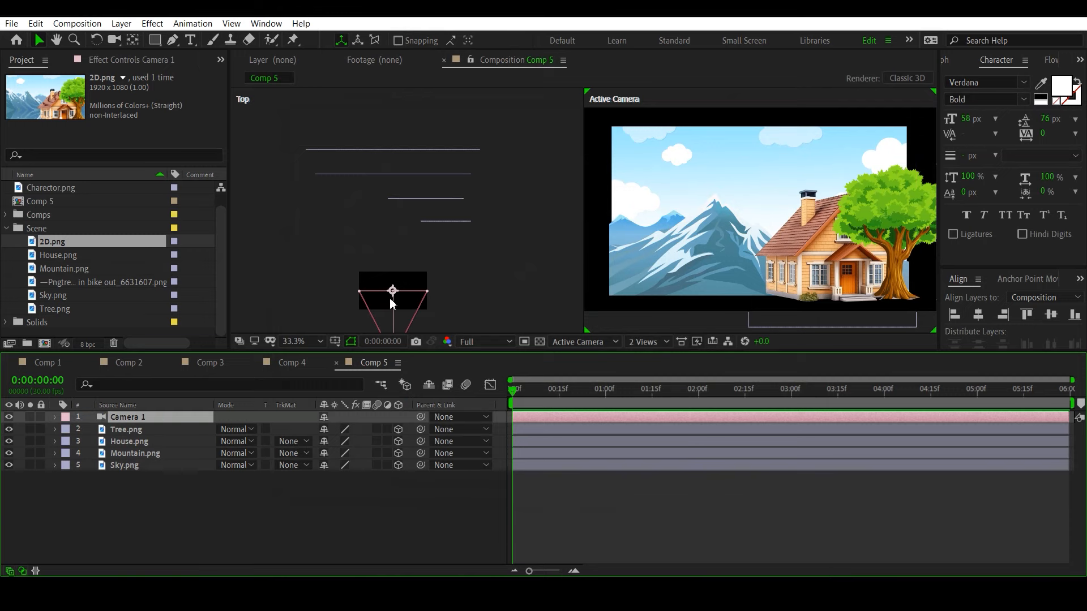
Inspect Camera 1 in the Top view and review its camera settings without changing them.
scroll(390, 299, "down", 1)
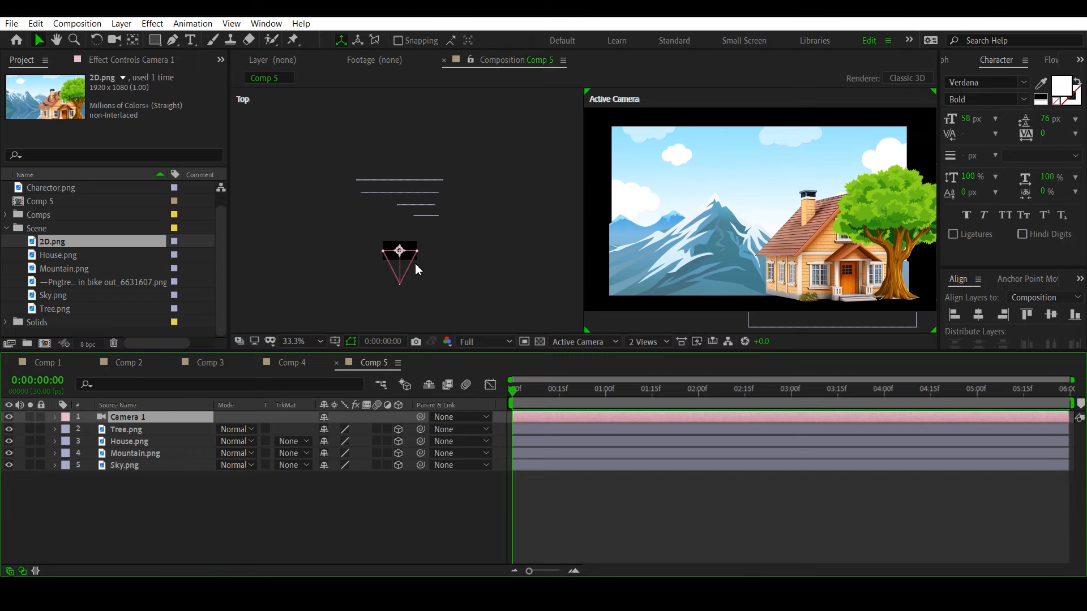
double_click(172, 416)
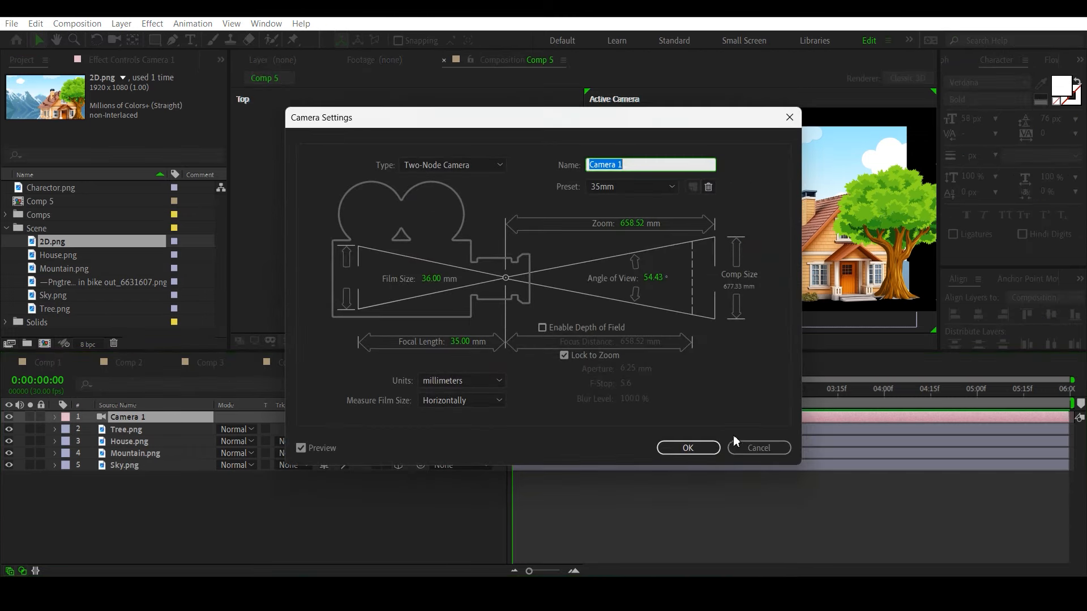
left_click(760, 448)
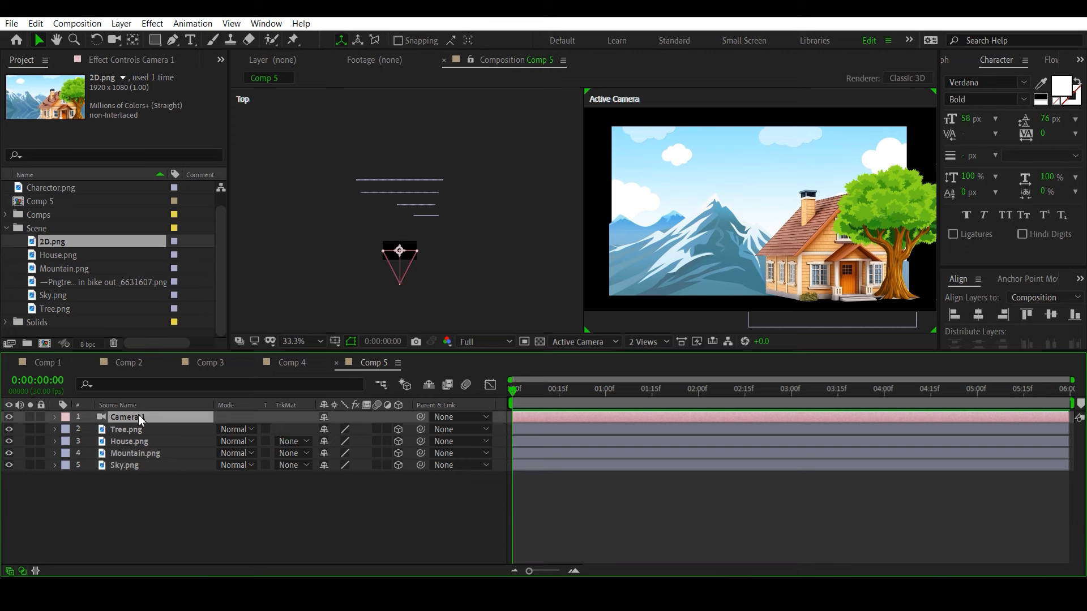
Reveal Camera 1's position and move it forward to a Z position of about -904 so the scene fills the frame.
key("p")
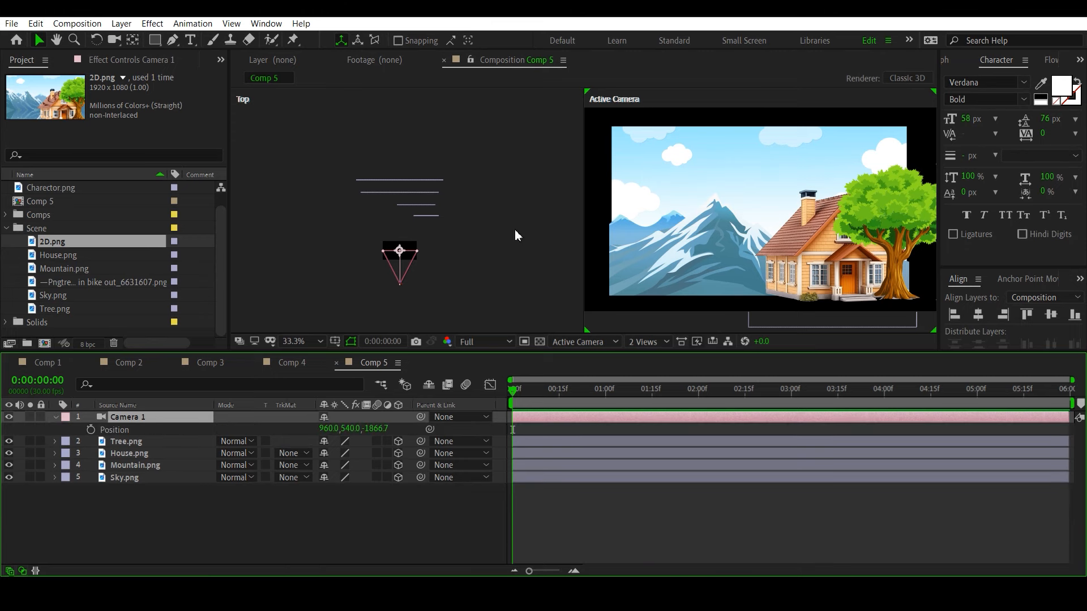
scroll(466, 232, "up", 1)
key("space")
left_click_drag(488, 233, 463, 210)
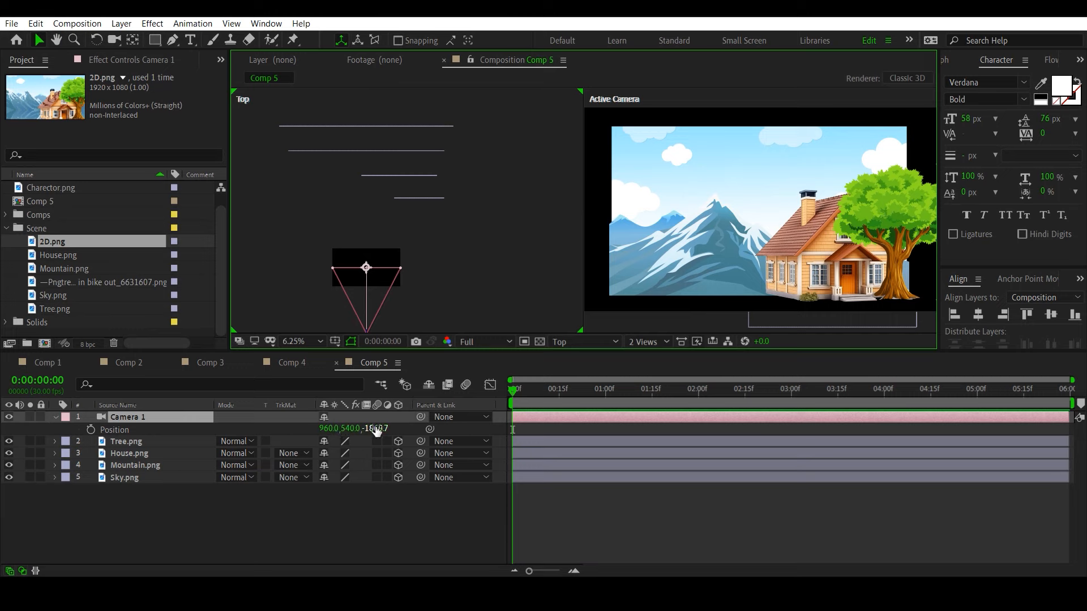
left_click_drag(375, 429, 1064, 459)
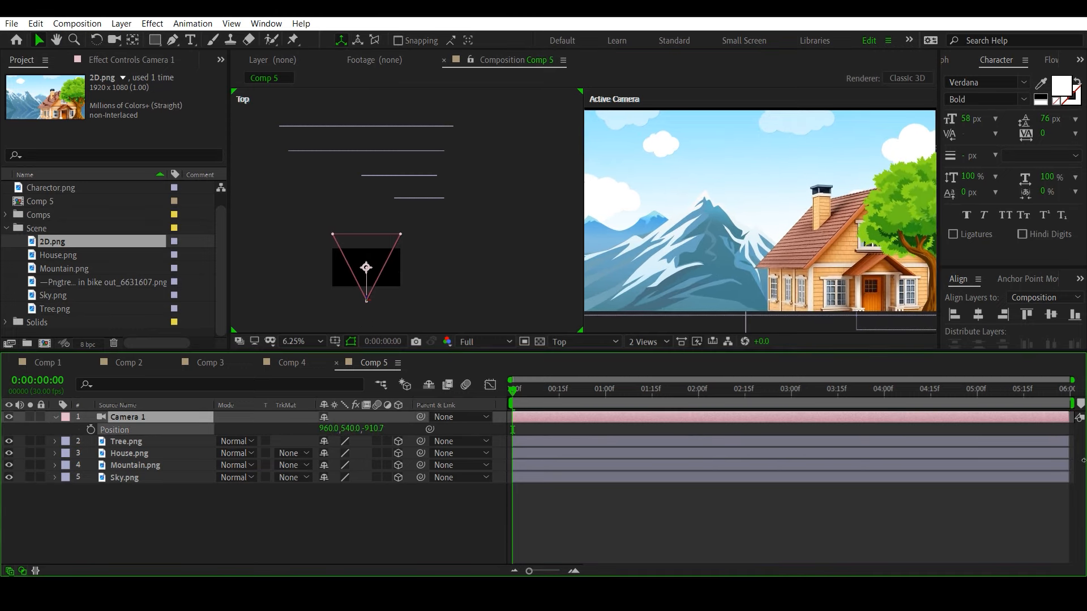
left_click_drag(364, 432, 727, 417)
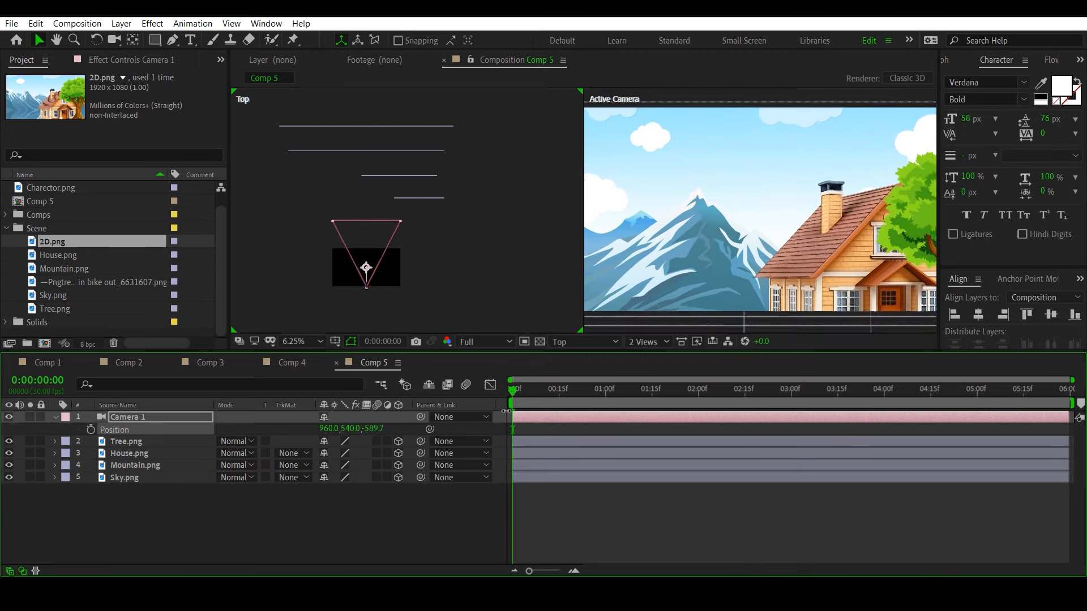
left_click_drag(506, 411, 375, 406)
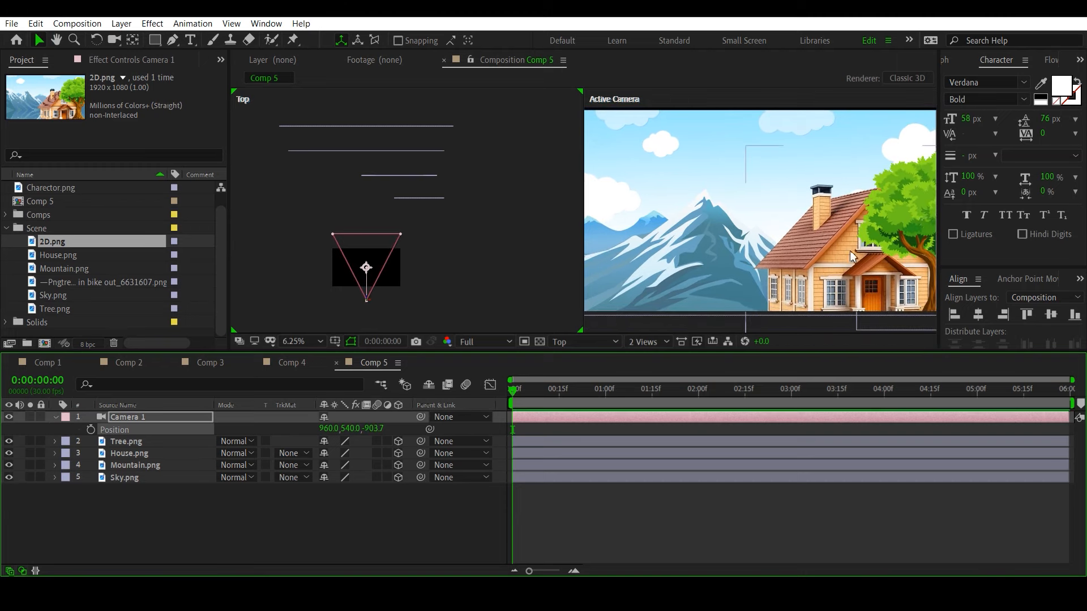
Test Camera 1's Z position by moving it backward and forward along the scene's depth.
scroll(798, 231, "up", 4)
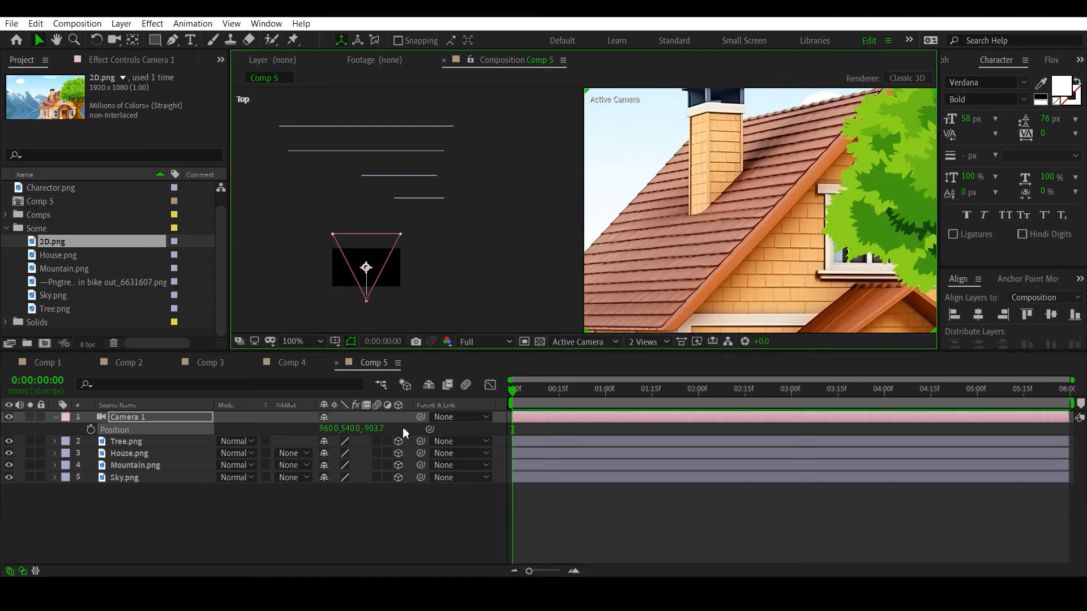
left_click_drag(376, 428, 38, 413)
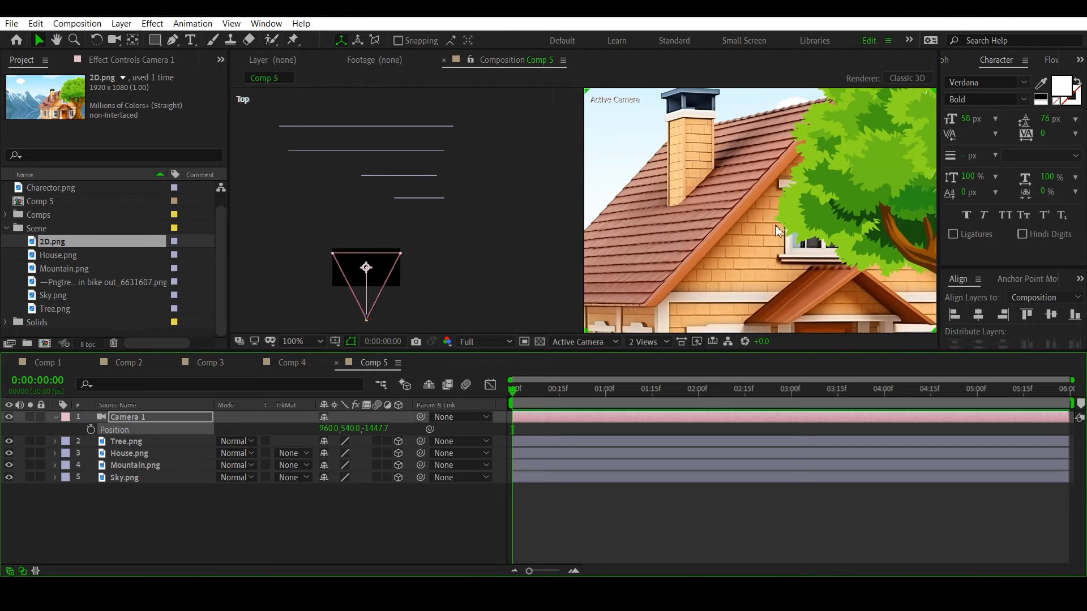
left_click_drag(378, 430, 819, 443)
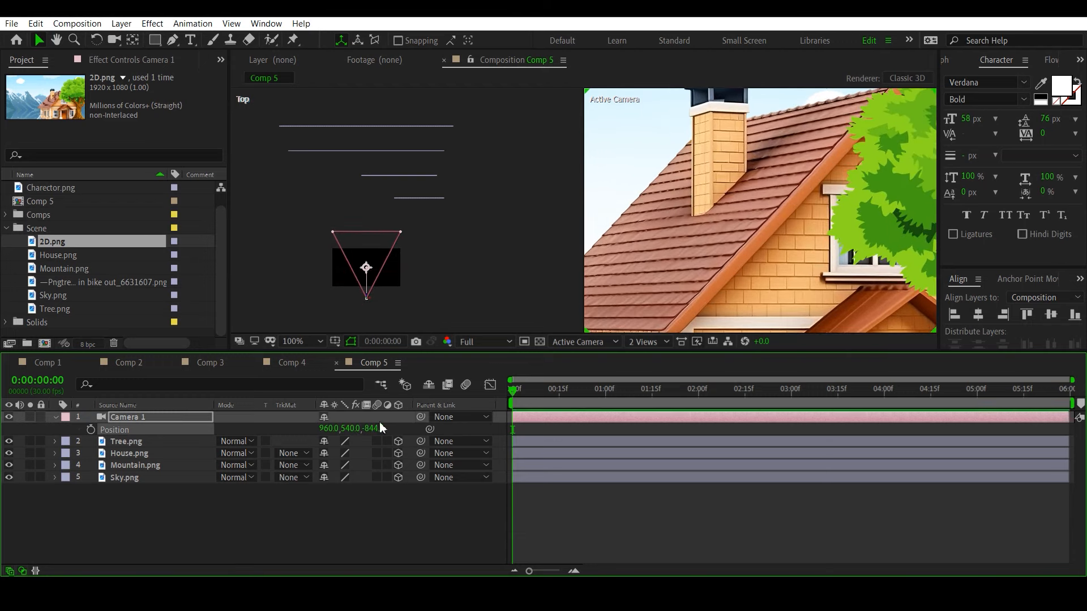
left_click_drag(373, 428, 25, 412)
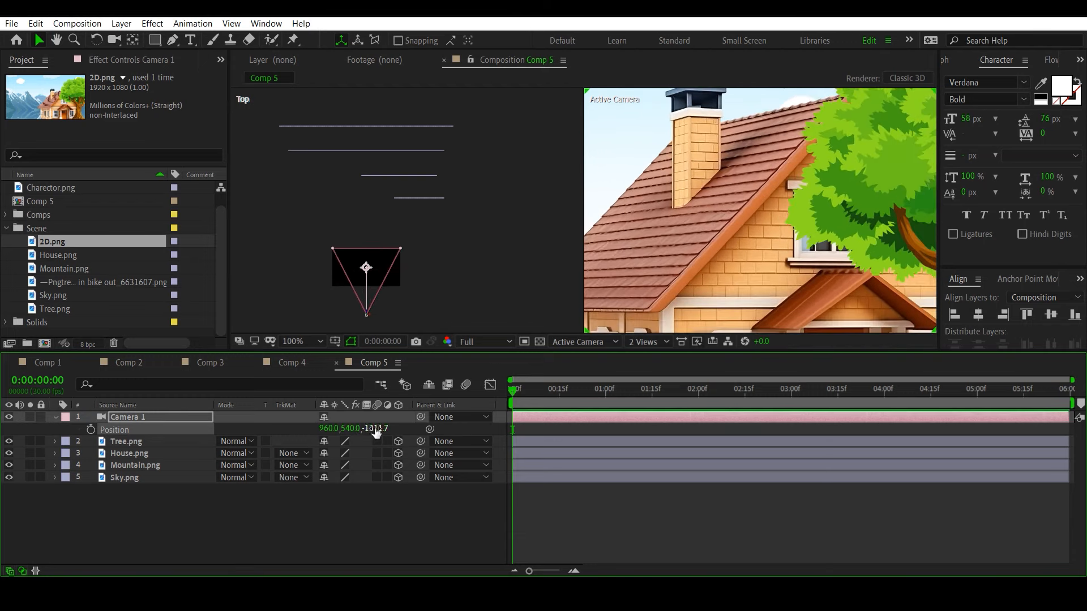
left_click_drag(376, 429, 323, 429)
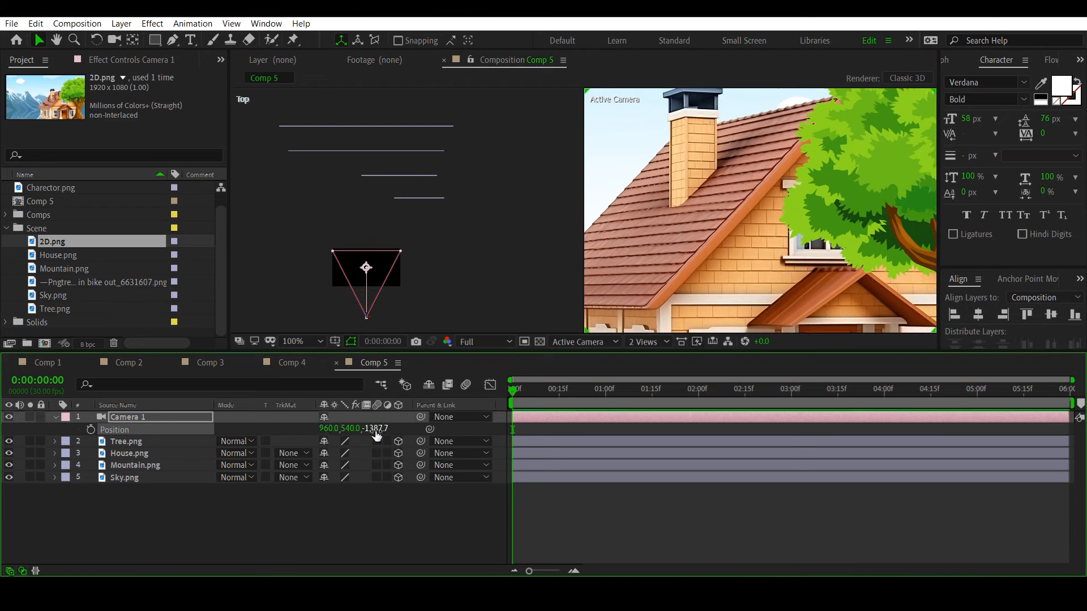
Reset Camera 1's position and move it forward to a Z position of about -735.
right_click(148, 434)
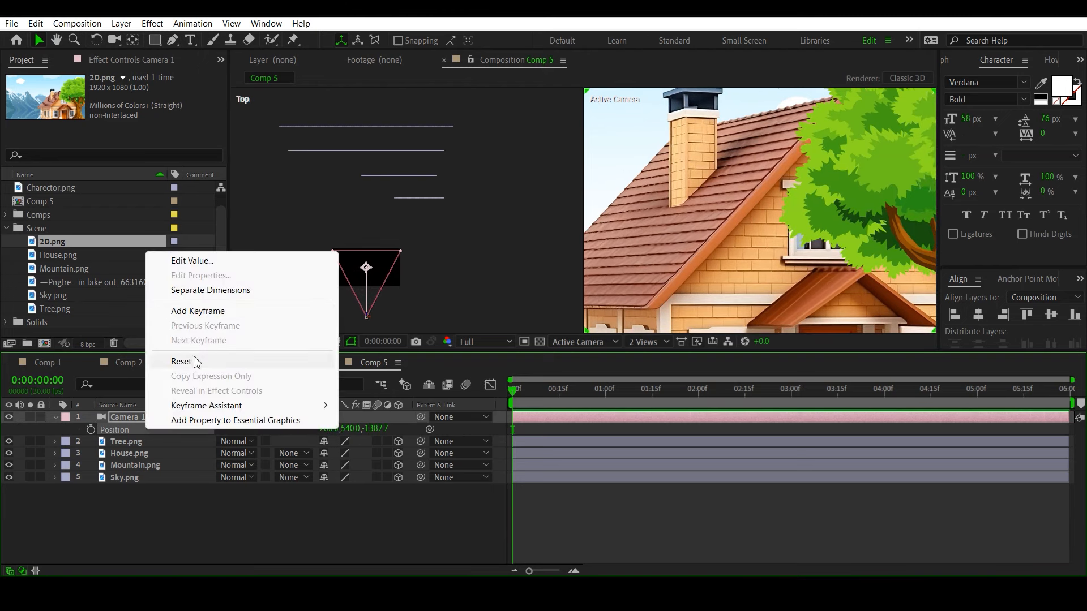
left_click(187, 361)
key("comma")
key("comma")
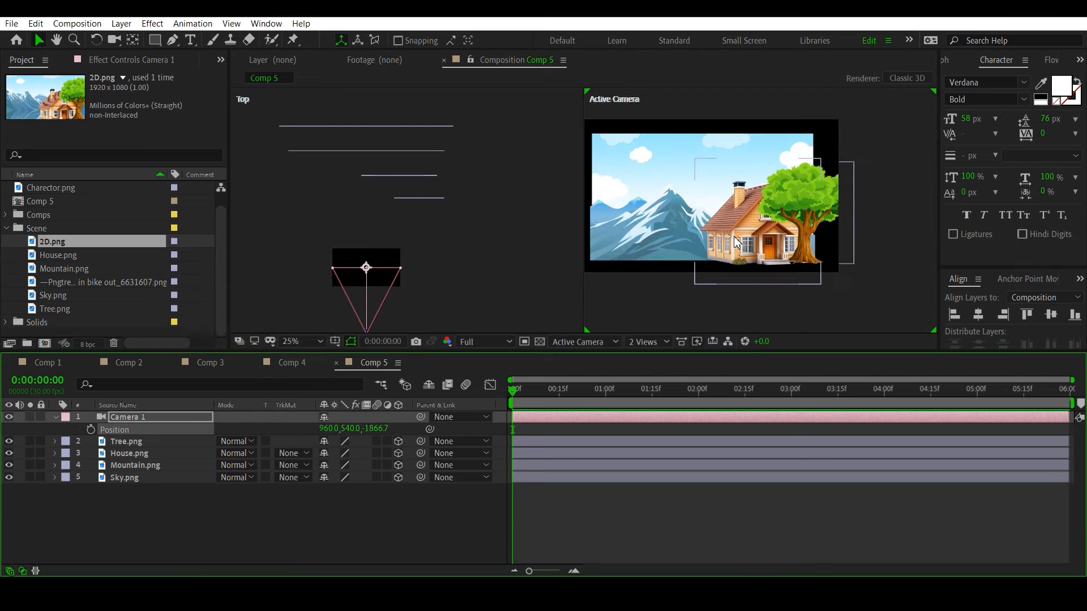
left_click_drag(383, 428, 1080, 499)
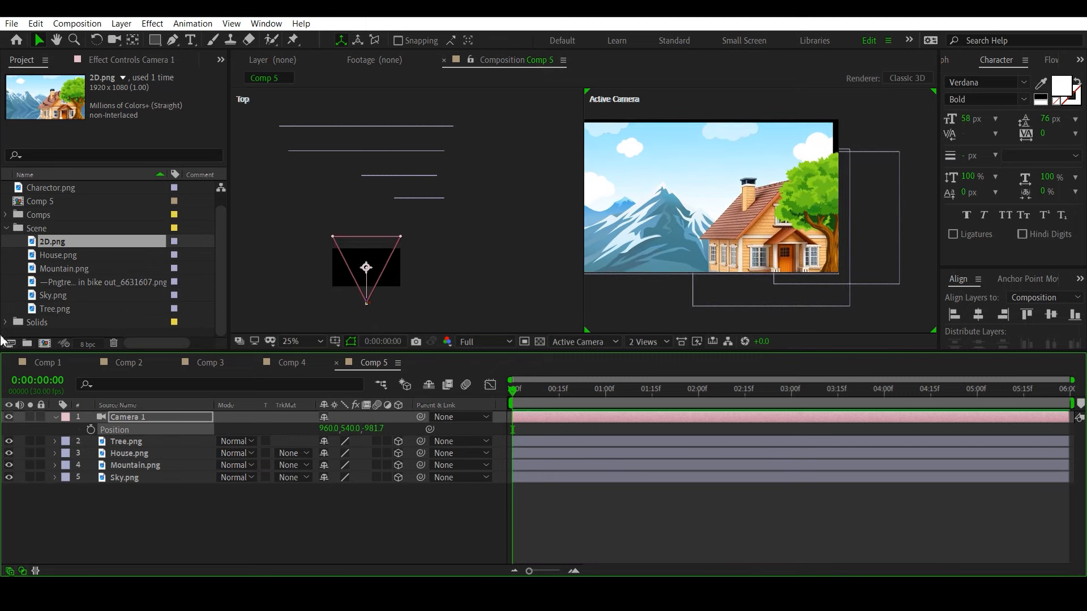
left_click_drag(374, 429, 583, 452)
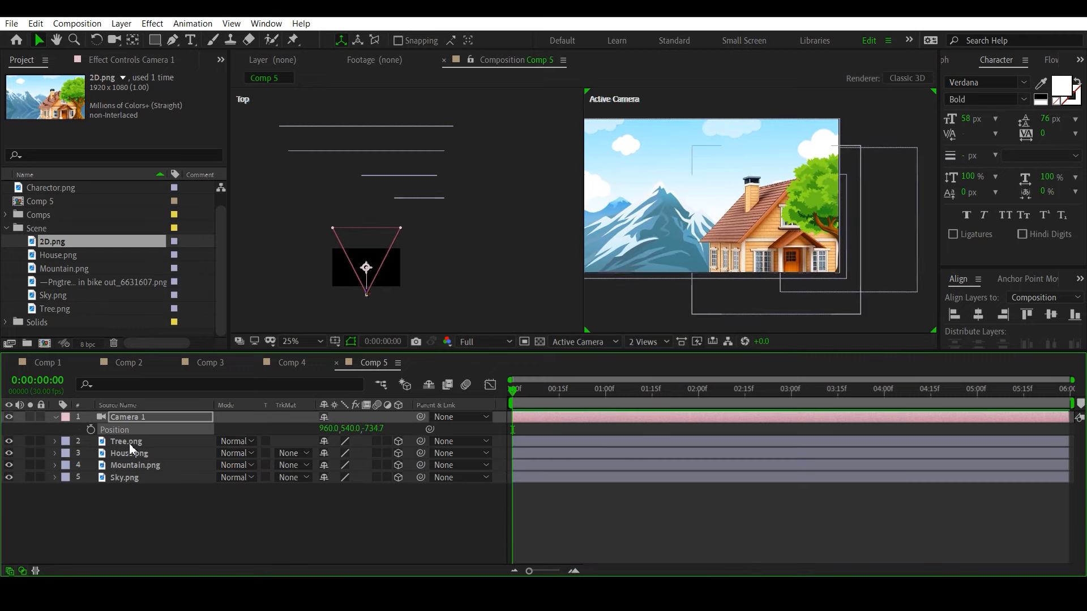
Test the two-node camera's sideways movement and change Camera 1's type to One-Node Camera.
left_click_drag(324, 429, 391, 429)
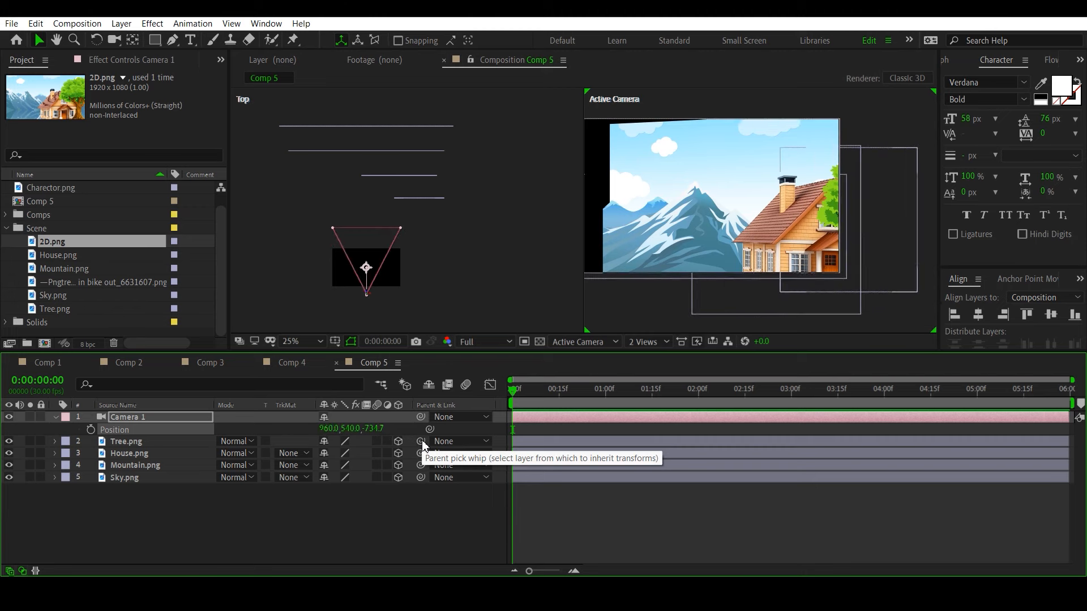
double_click(155, 416)
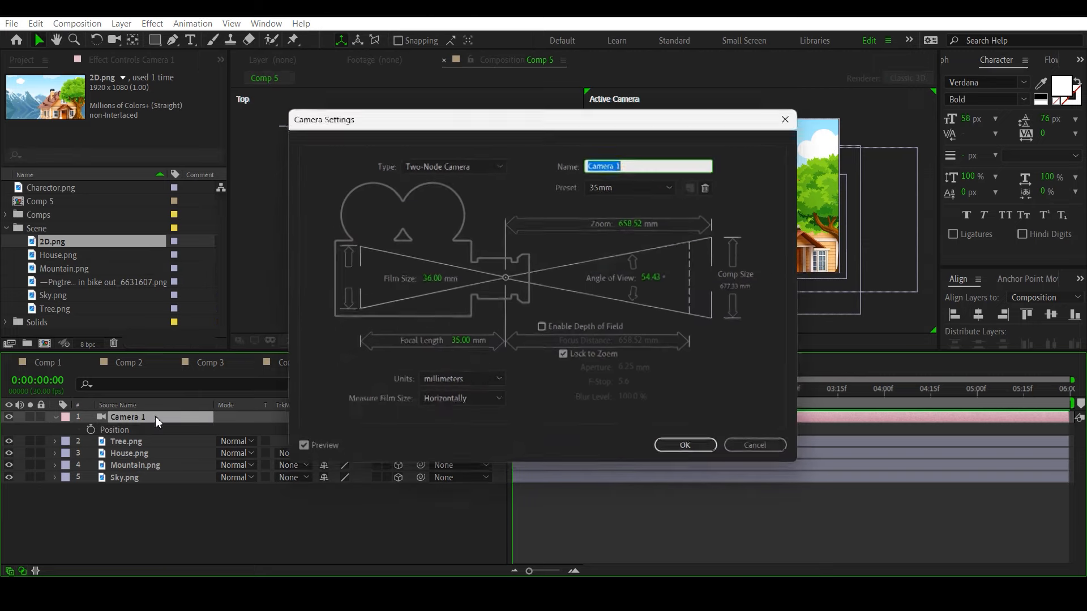
left_click(457, 165)
left_click(453, 194)
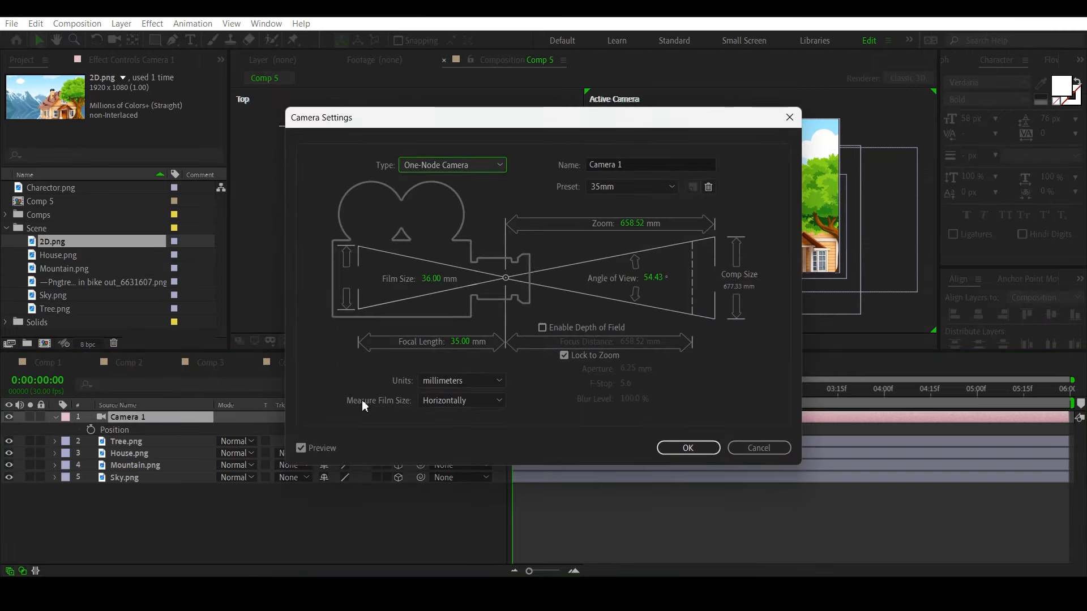
left_click(687, 448)
Move Camera 1 sideways to an X position of 1202 and undo a trial reset of its position.
left_click_drag(327, 433, 449, 440)
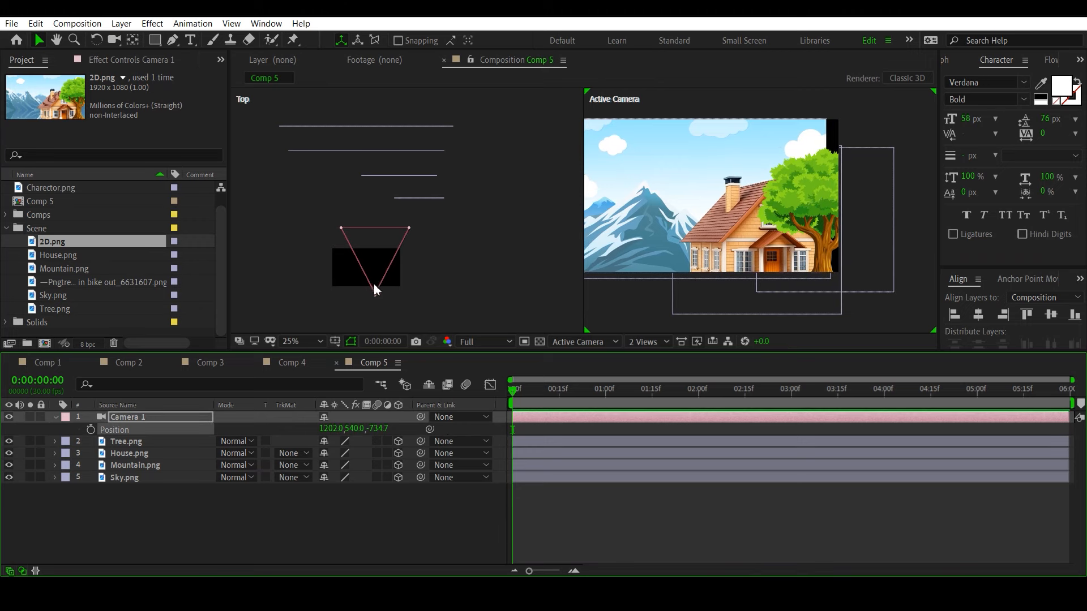
right_click(154, 427)
left_click(222, 359)
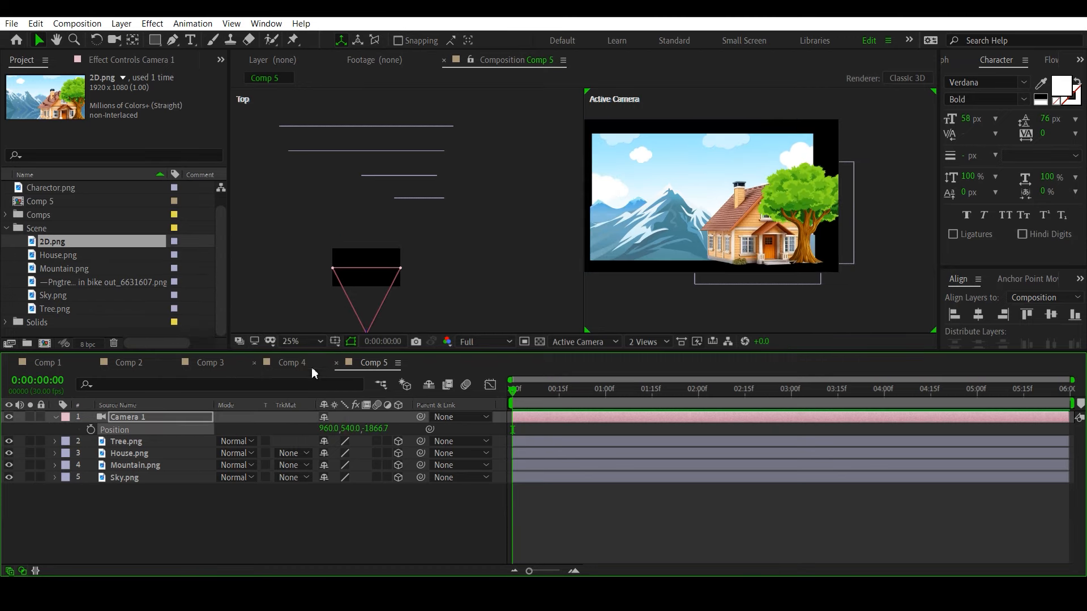
key("ctrl+z")
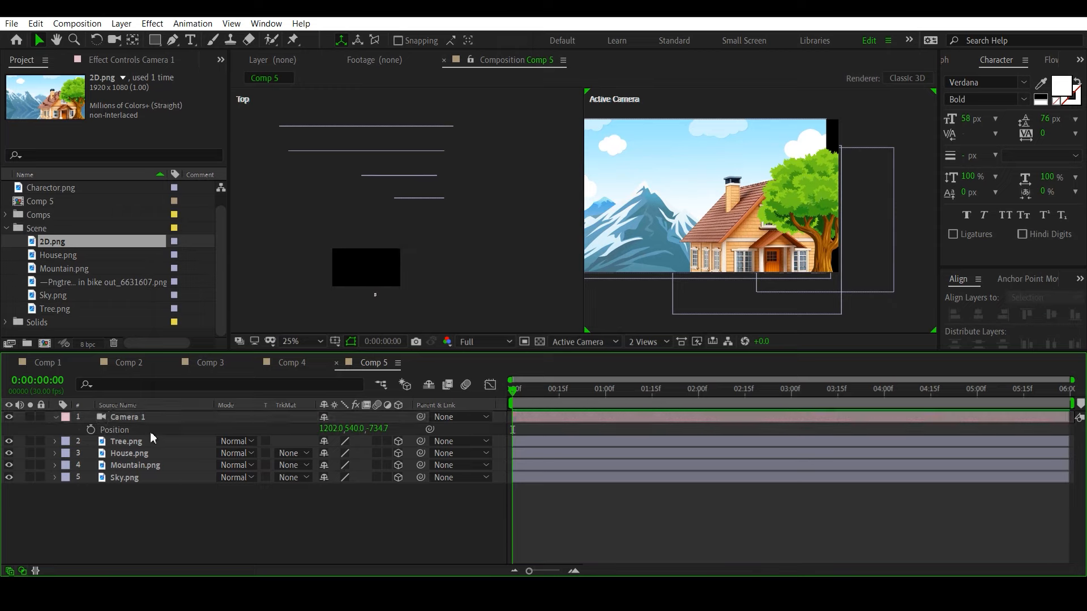
Review Camera 1's One-Node Camera settings without changing them.
left_click(148, 419)
double_click(154, 416)
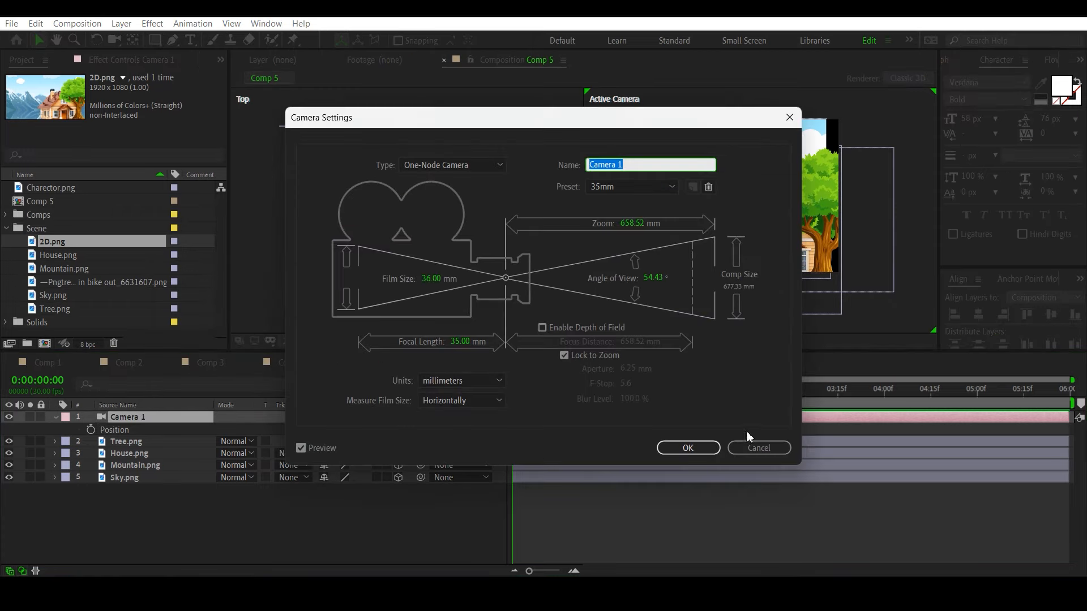
left_click(736, 443)
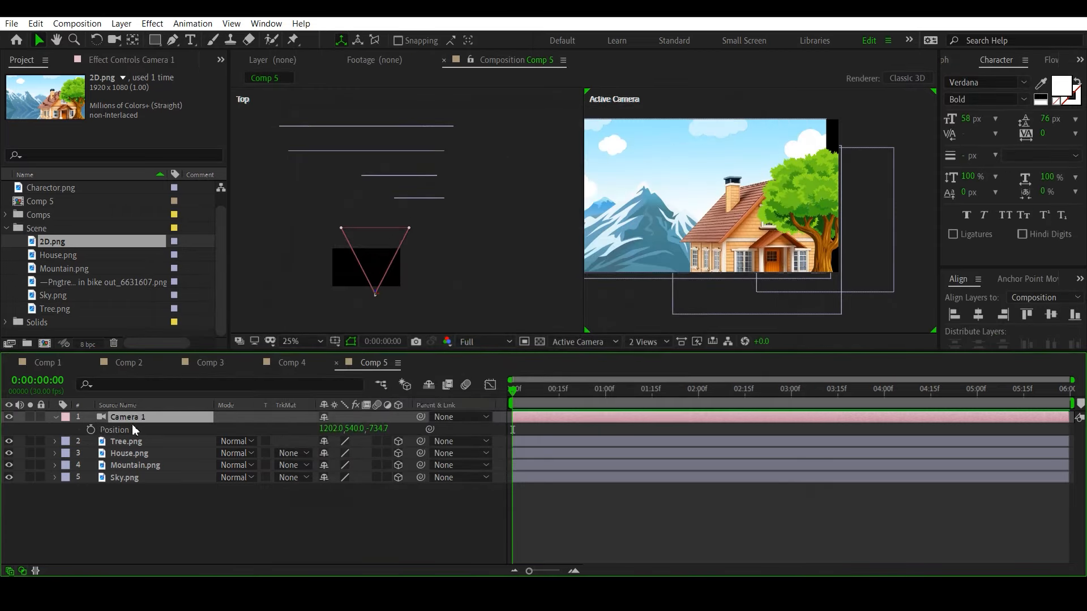
double_click(161, 417)
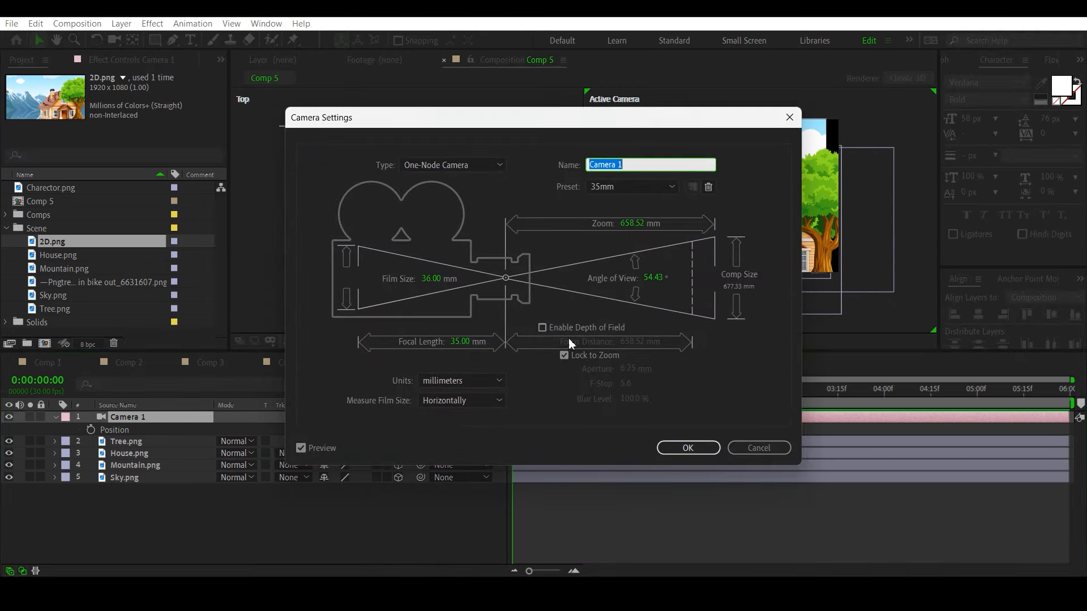
left_click(687, 448)
Keyframe Camera 1's position at the start and move it to X 1767 at 0:00:03:01.
left_click(90, 430)
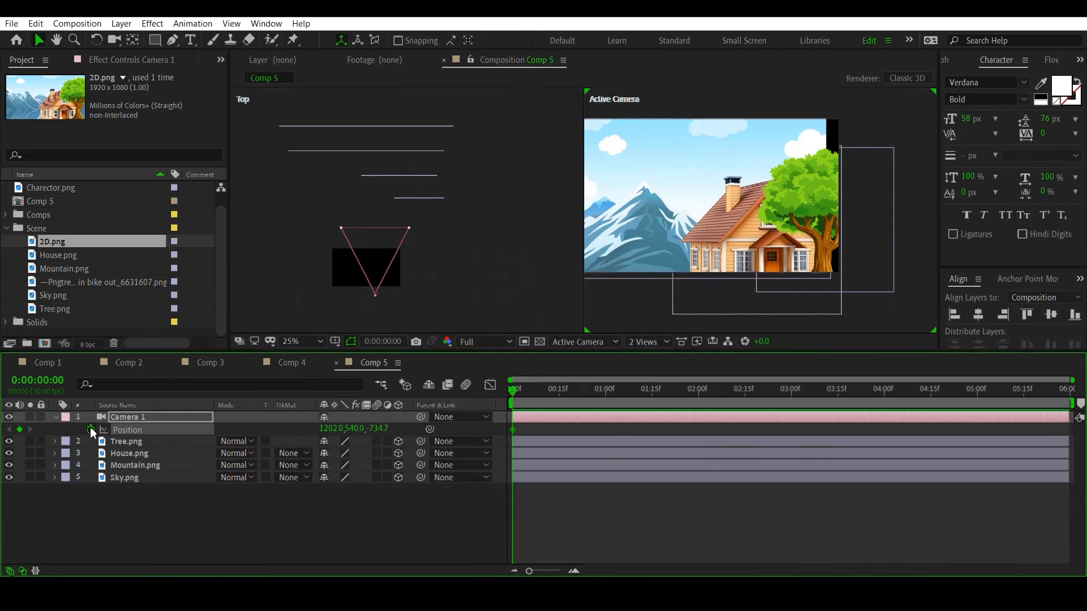
left_click_drag(531, 392, 796, 418)
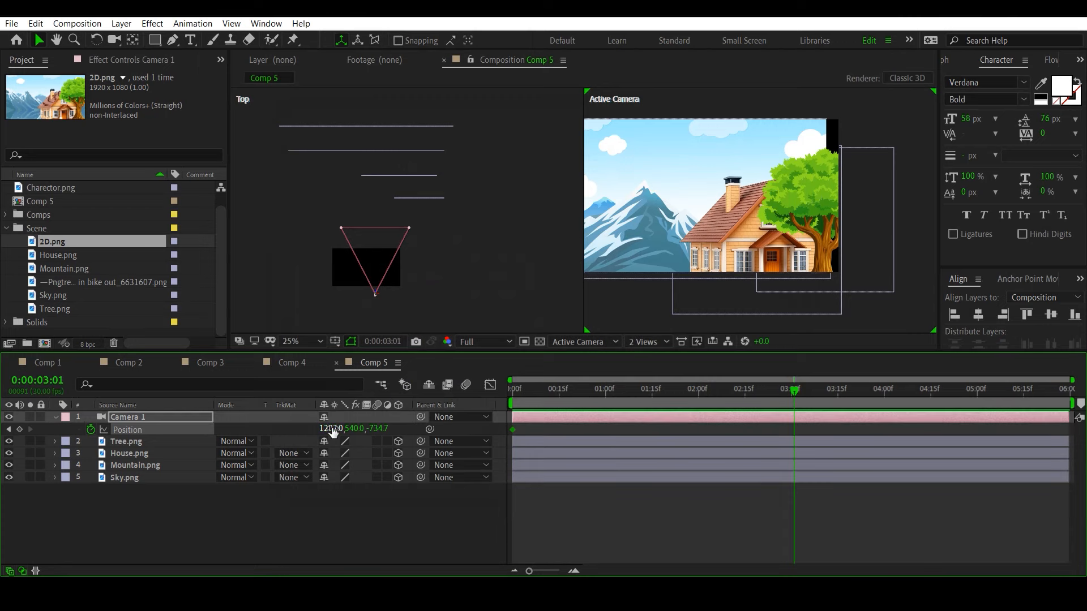
left_click_drag(330, 429, 763, 389)
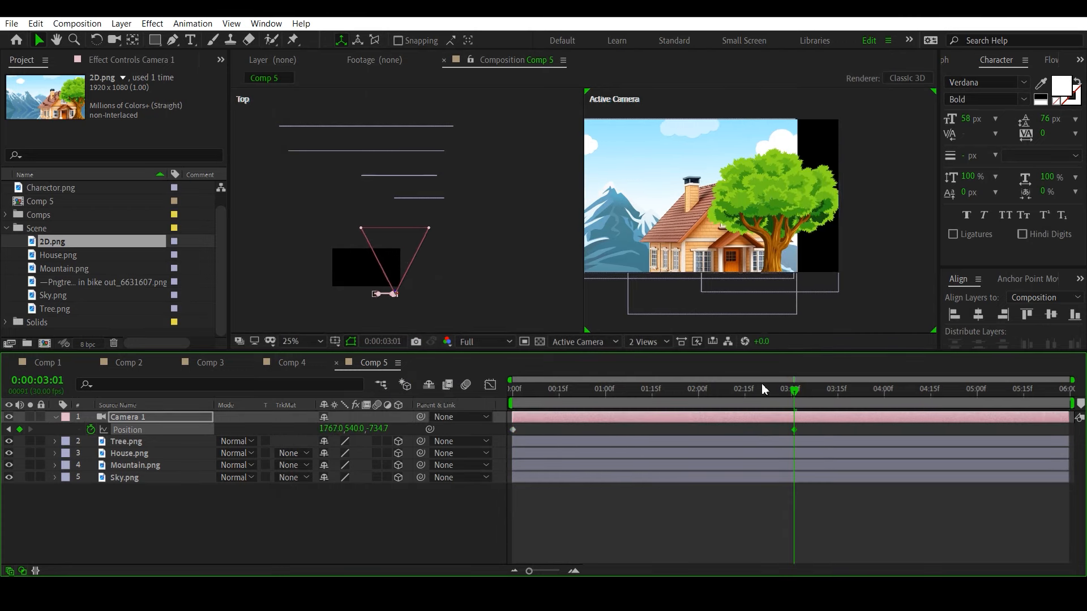
Apply Motion Tile to Sky.png with an Output Width of 200 and Mirror Edges enabled.
left_click(145, 478)
key("ctrl+space")
type("mot")
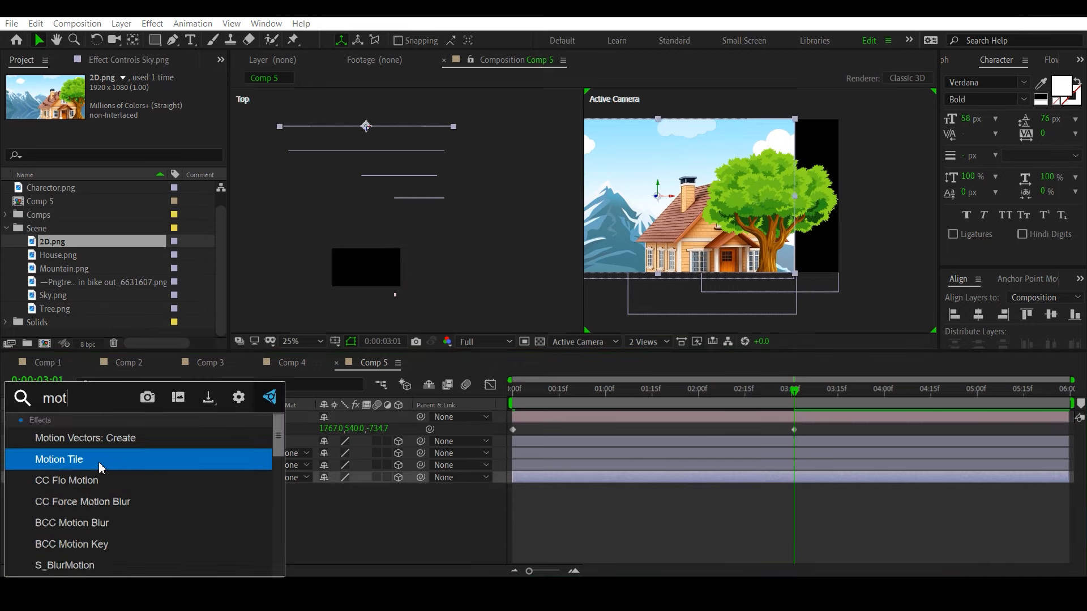
left_click(101, 461)
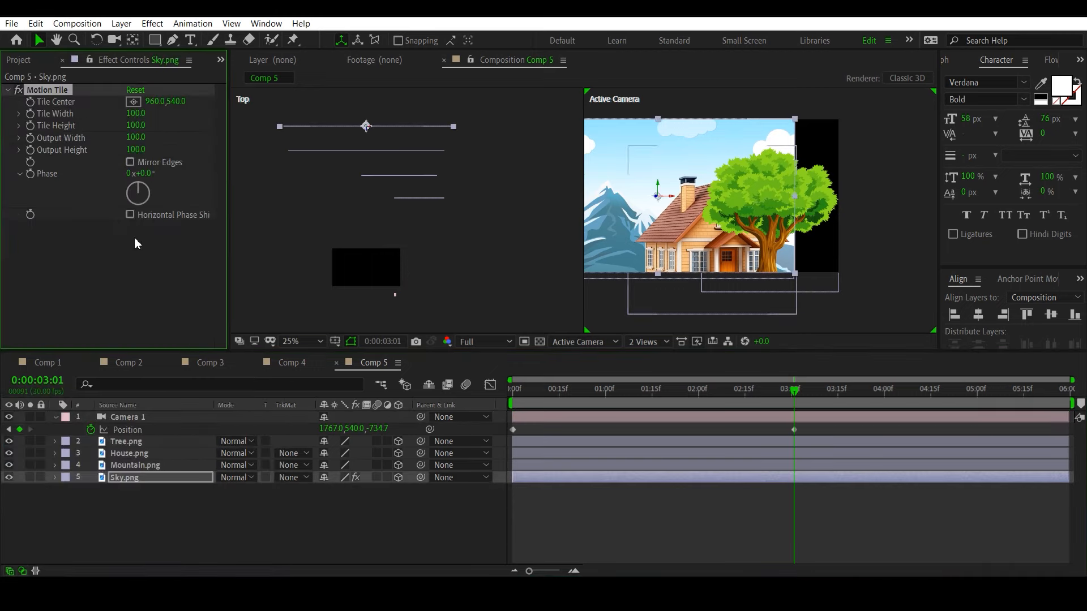
left_click(136, 137)
type("200")
key("Return")
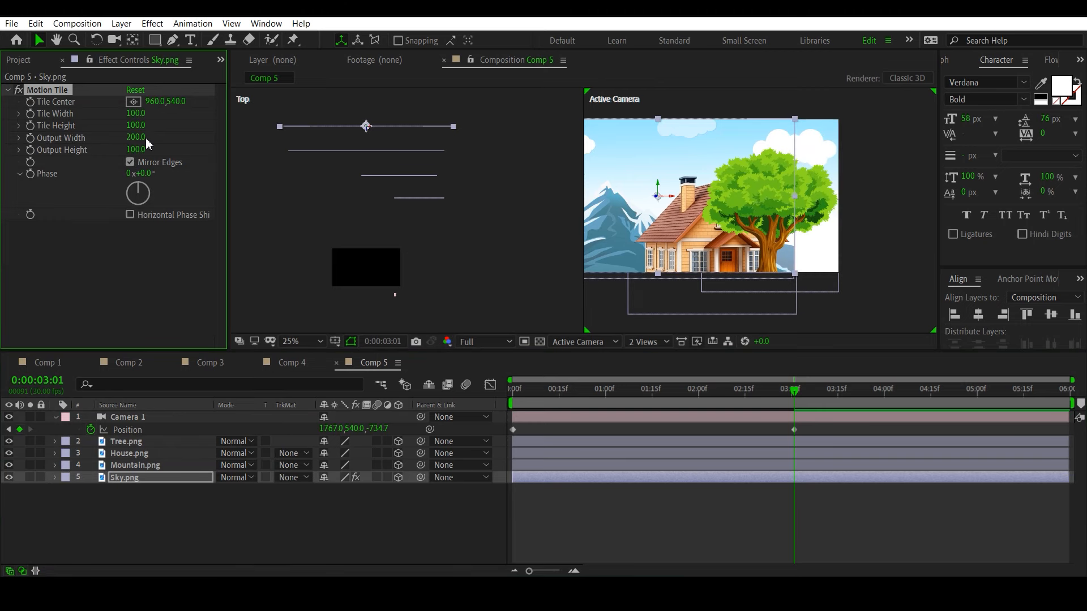
Copy the Motion Tile effect from Sky.png to Mountain.png and preview the camera animation.
left_click(54, 90)
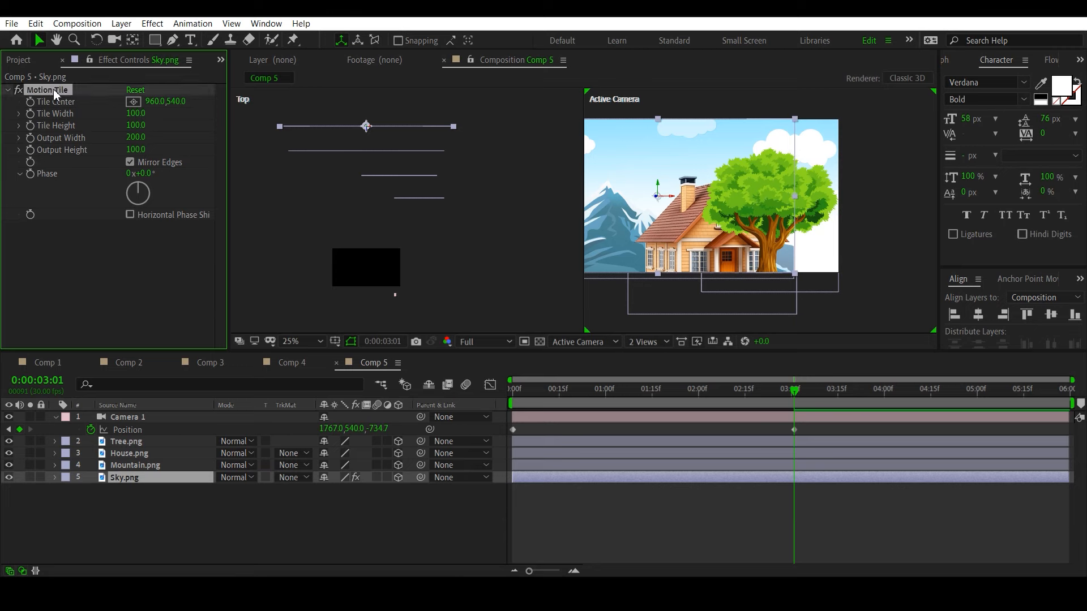
left_click(137, 466)
key("ctrl+v")
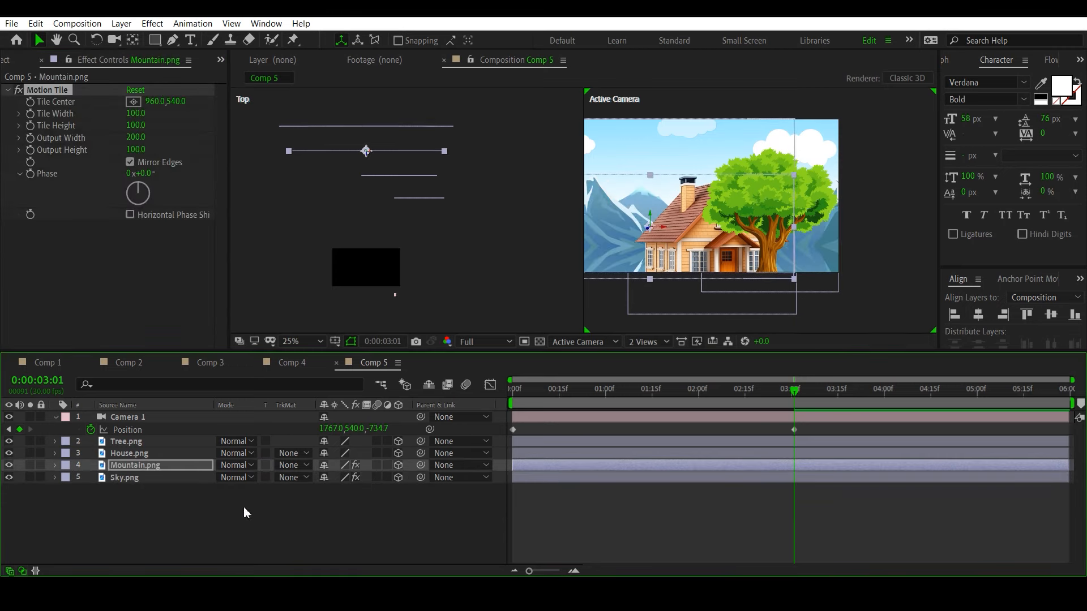
left_click(623, 561)
left_click(571, 393)
key("space")
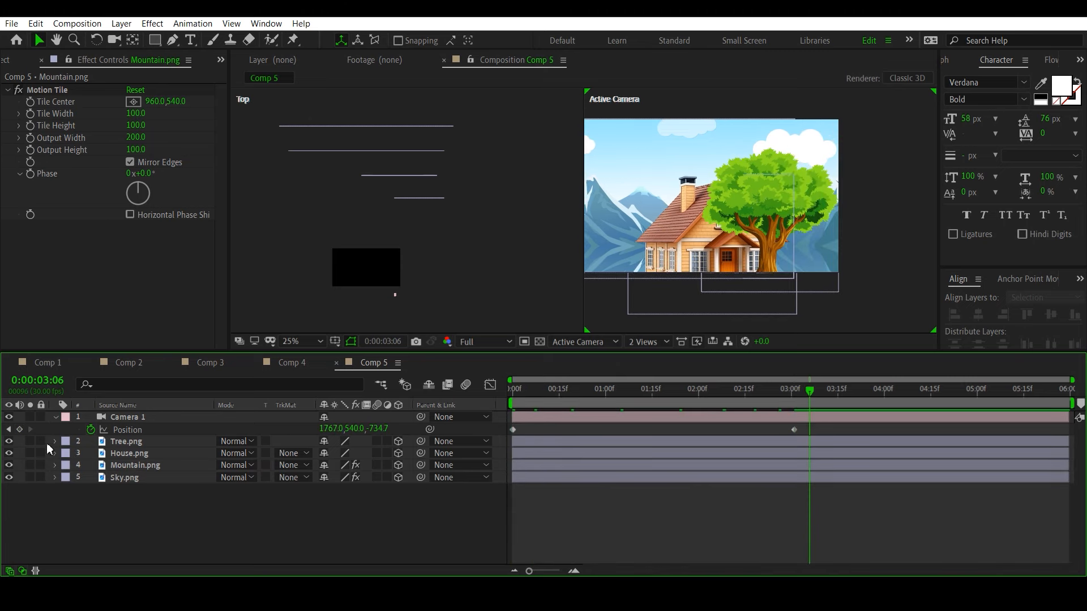
Set Camera 1's X position to 3139 at the keyframe at 0:00:03:01.
left_click(8, 429)
left_click_drag(328, 428, 496, 455)
left_click_drag(329, 429, 723, 435)
Bring Tree.png closer to the camera by setting its Z position to 500.
left_click(142, 442)
key("p")
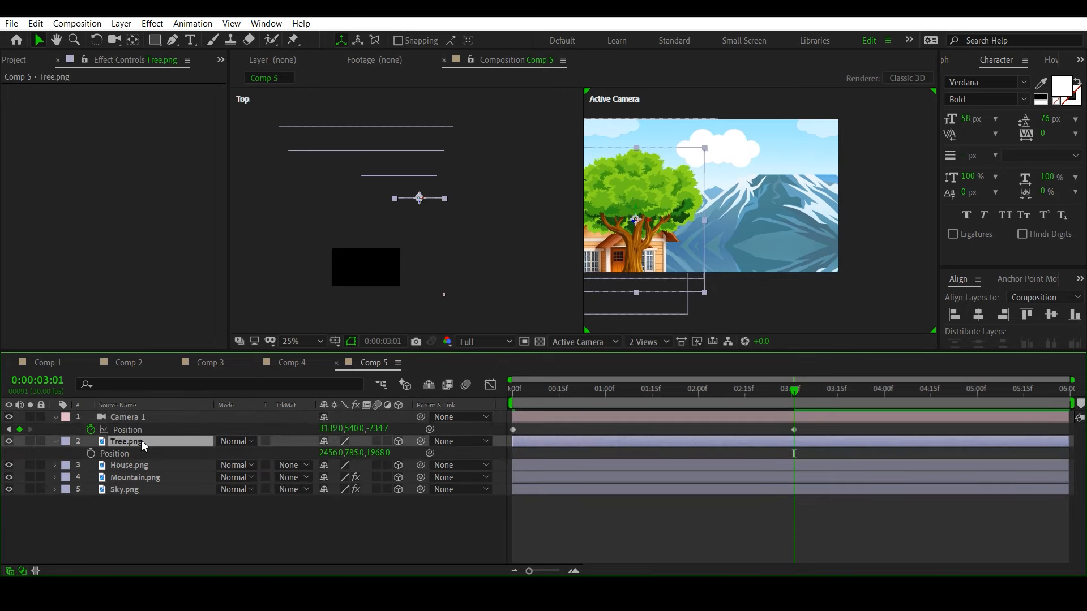
left_click(379, 454)
type("500")
key("Return")
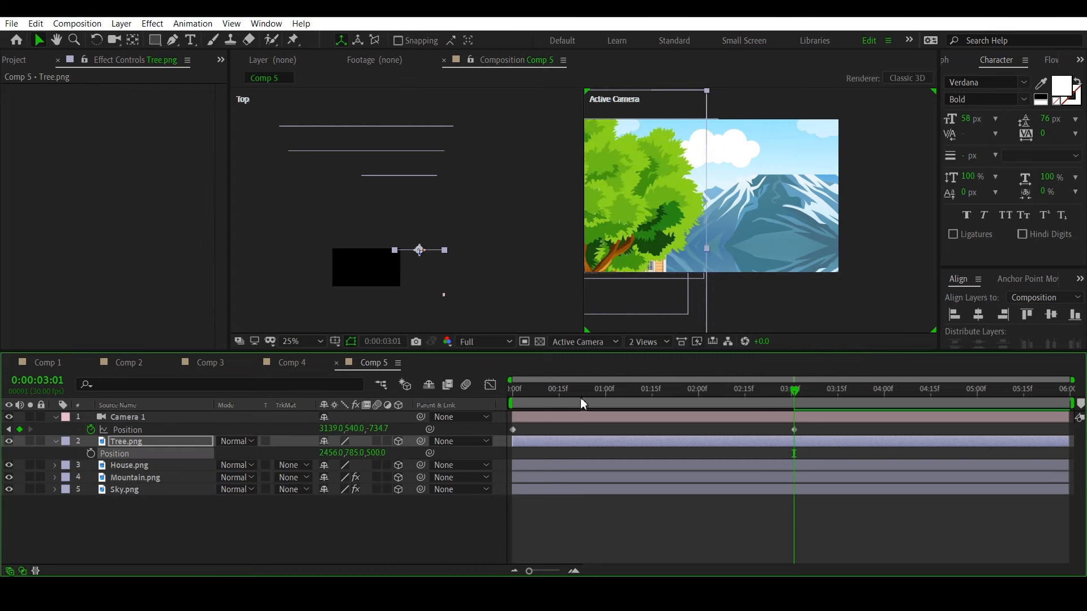
Return to the start of the composition and reveal Tree.png's scale.
left_click_drag(580, 396, 372, 405)
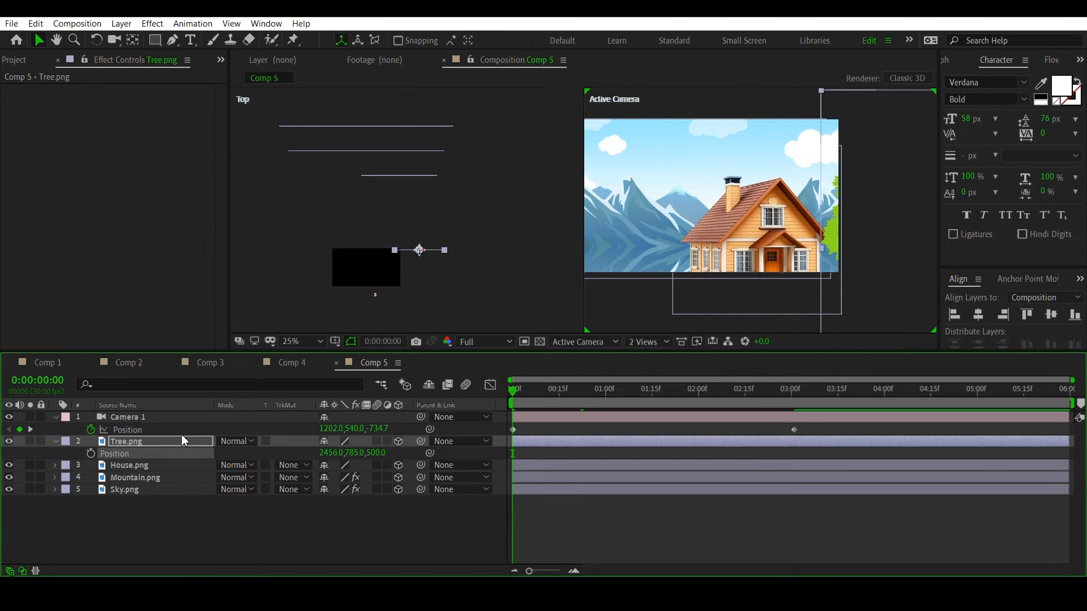
left_click(164, 442)
key("s")
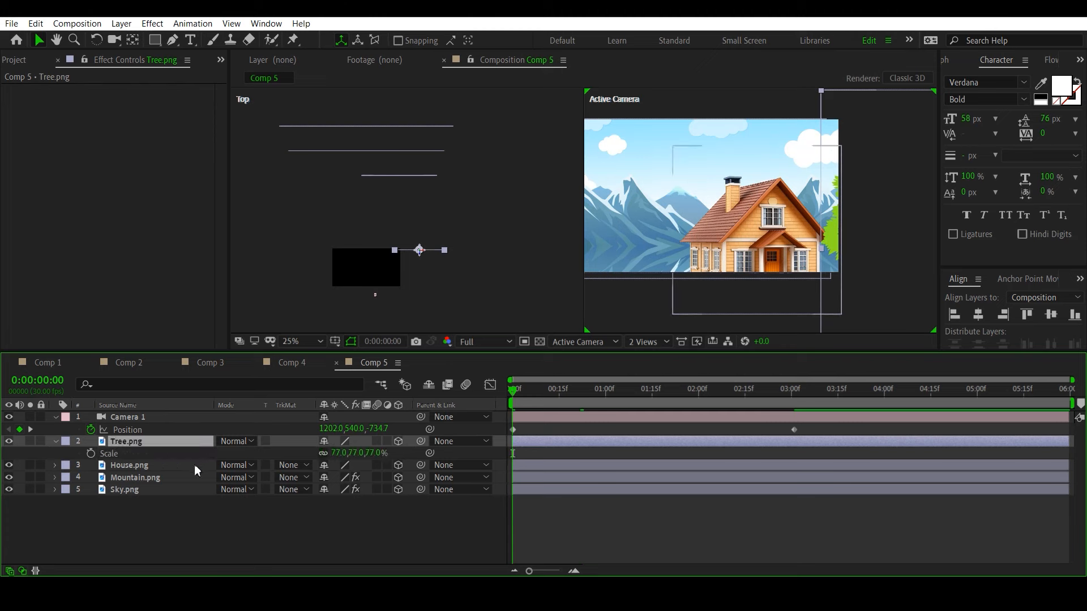
Shrink the Tree.png layer to 16% scale and move it horizontally to X position 1717.
left_click_drag(338, 452, 183, 441)
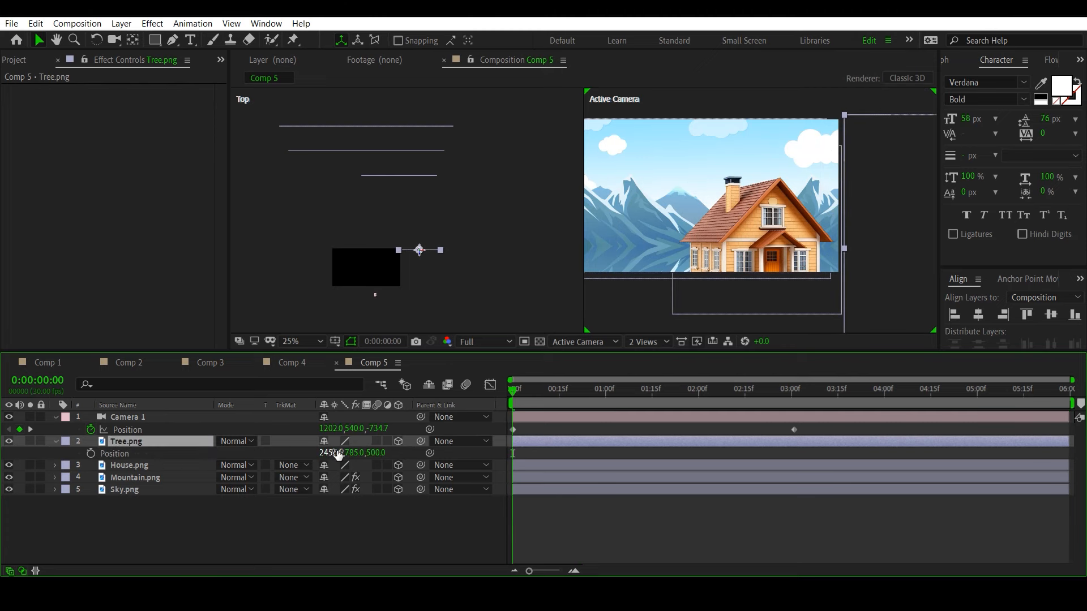
key("p")
left_click_drag(225, 454, 150, 447)
key("s")
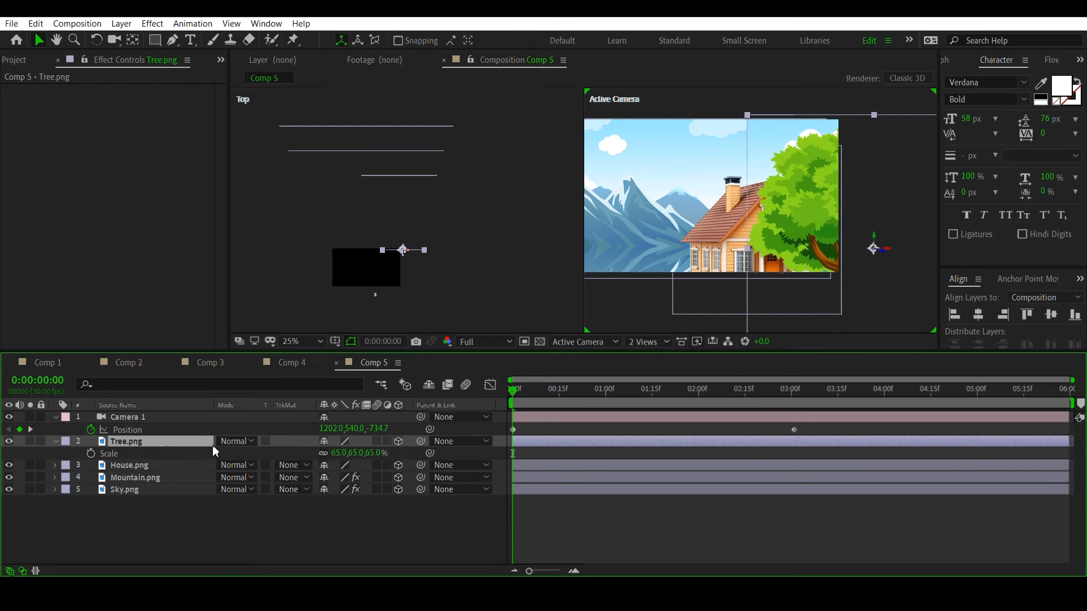
left_click_drag(334, 453, 285, 450)
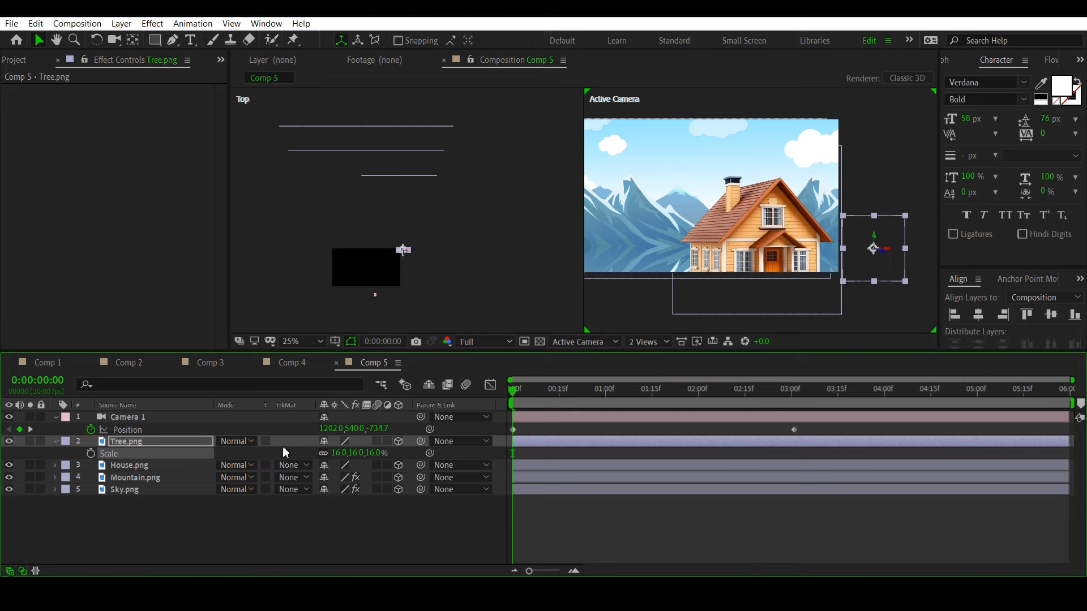
key("p")
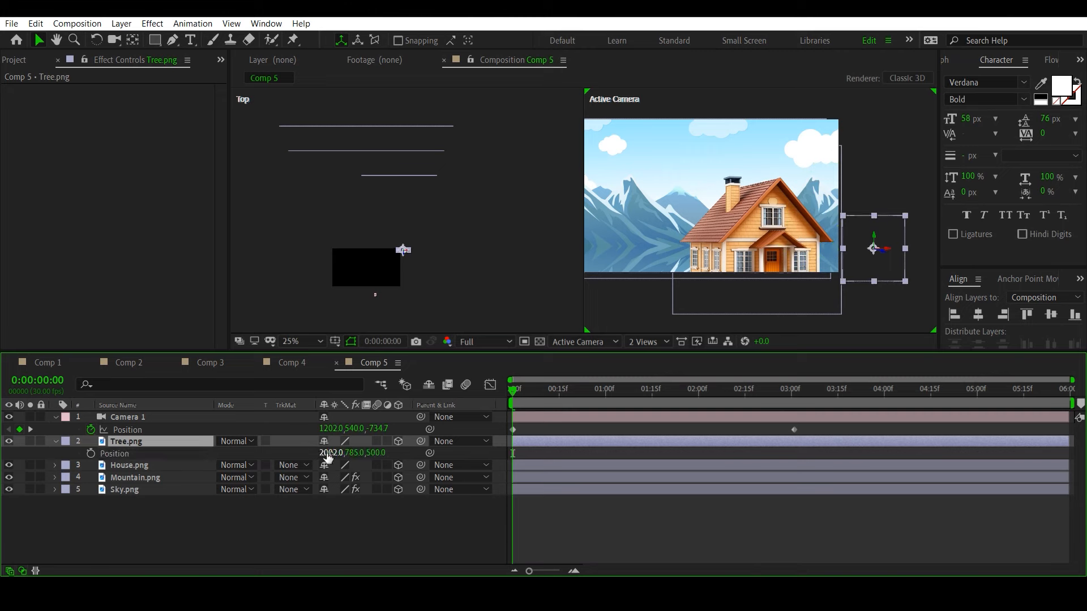
left_click_drag(327, 452, 116, 456)
Set the Tree.png layer's scale to 30%.
key("s")
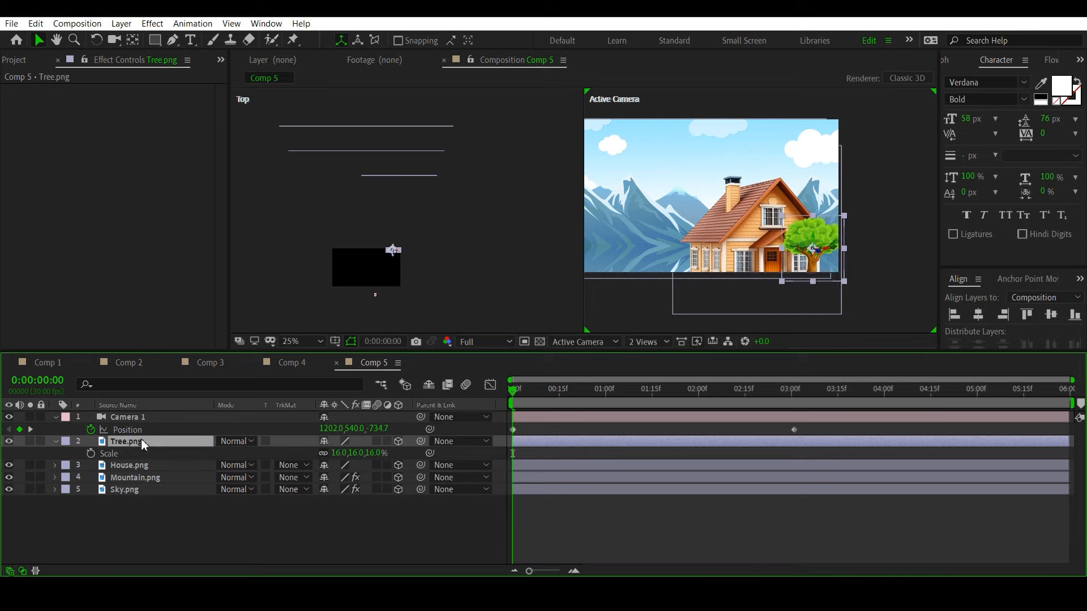
left_click(337, 453)
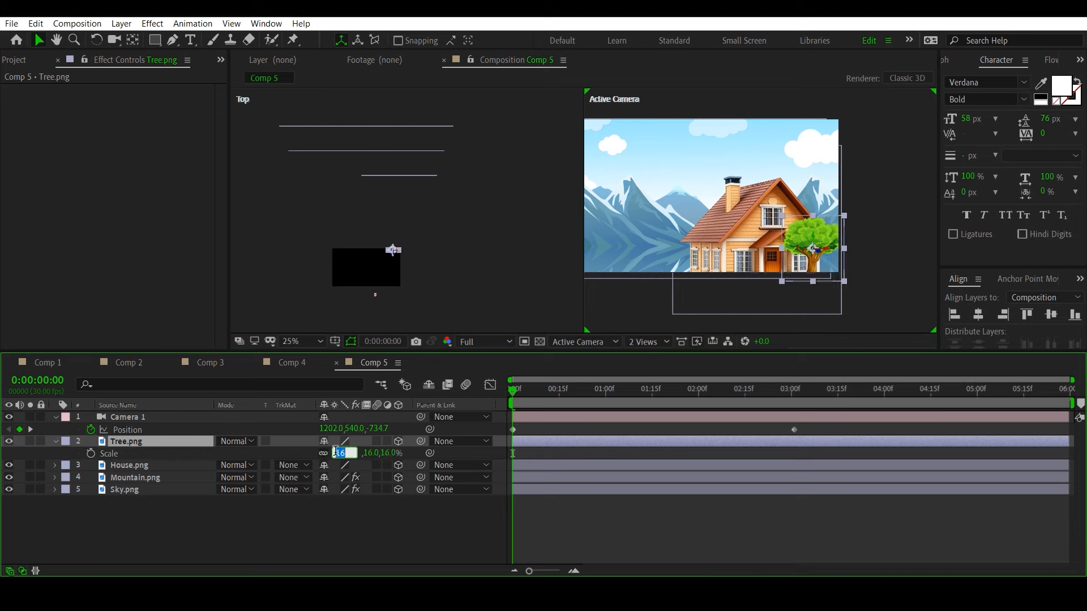
type("30")
key("Return")
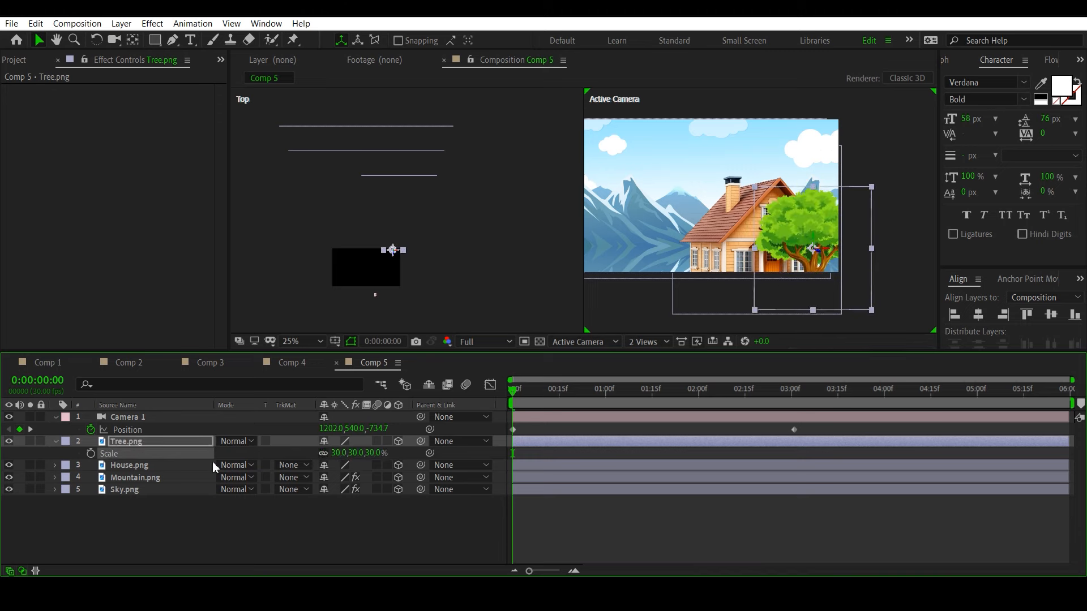
Raise the Tree.png layer to Y position 644 so its trunk stands at the base of the house.
left_click(132, 443)
key("p")
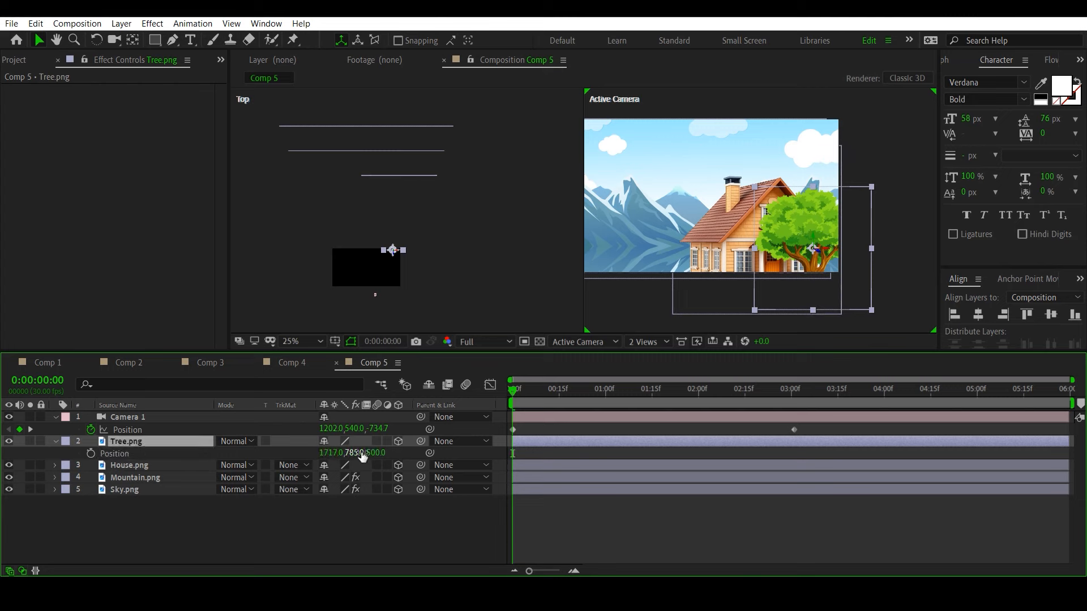
left_click_drag(357, 452, 222, 484)
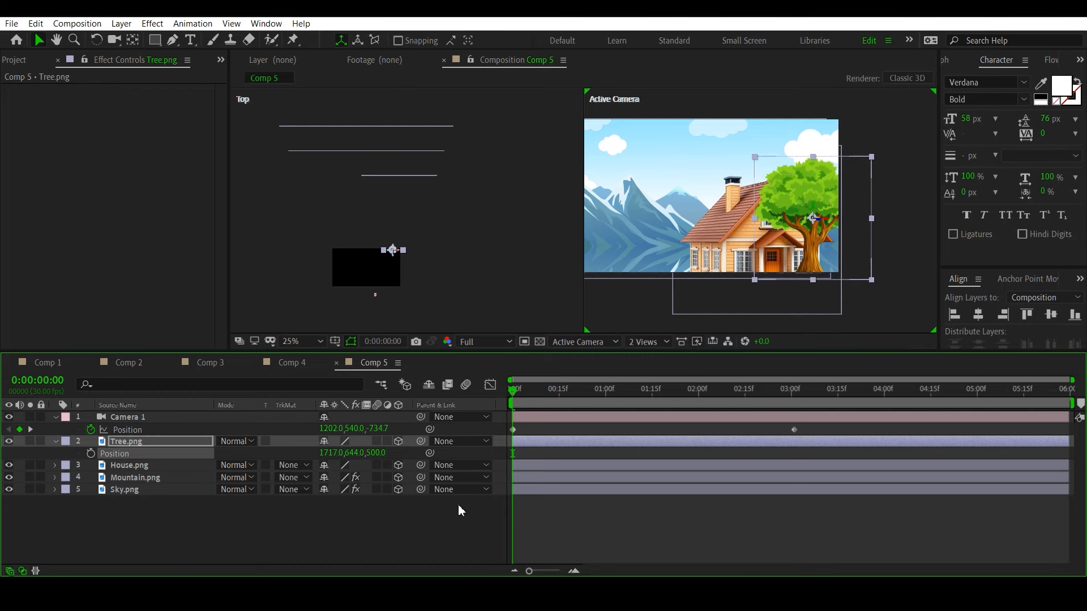
Preview the camera move from the start and scrub through it to check the parallax between tree, house and mountains.
key("space")
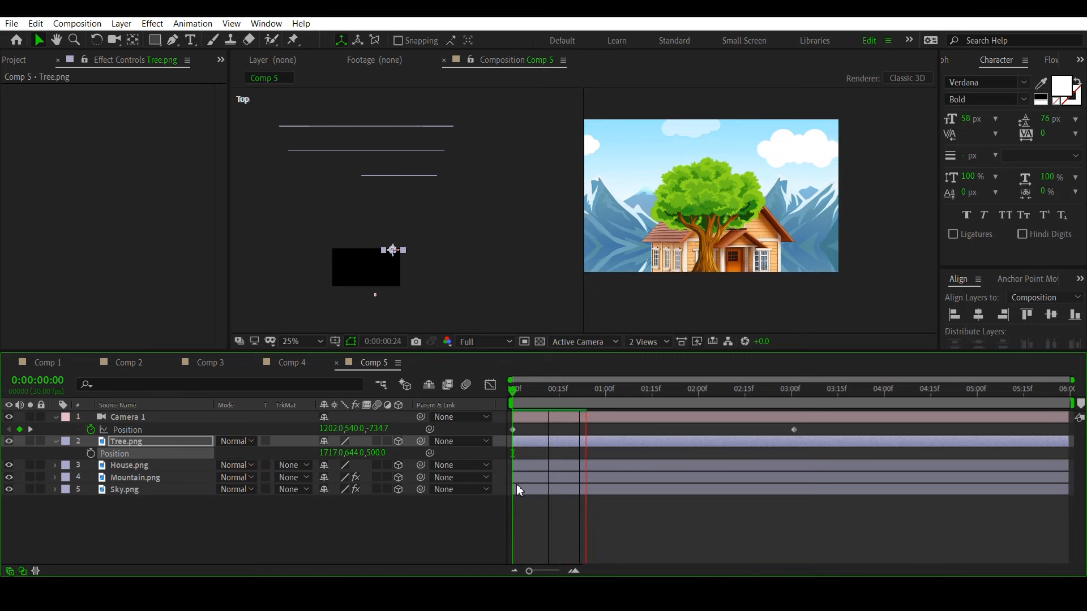
key("space")
left_click(153, 521)
left_click(145, 442)
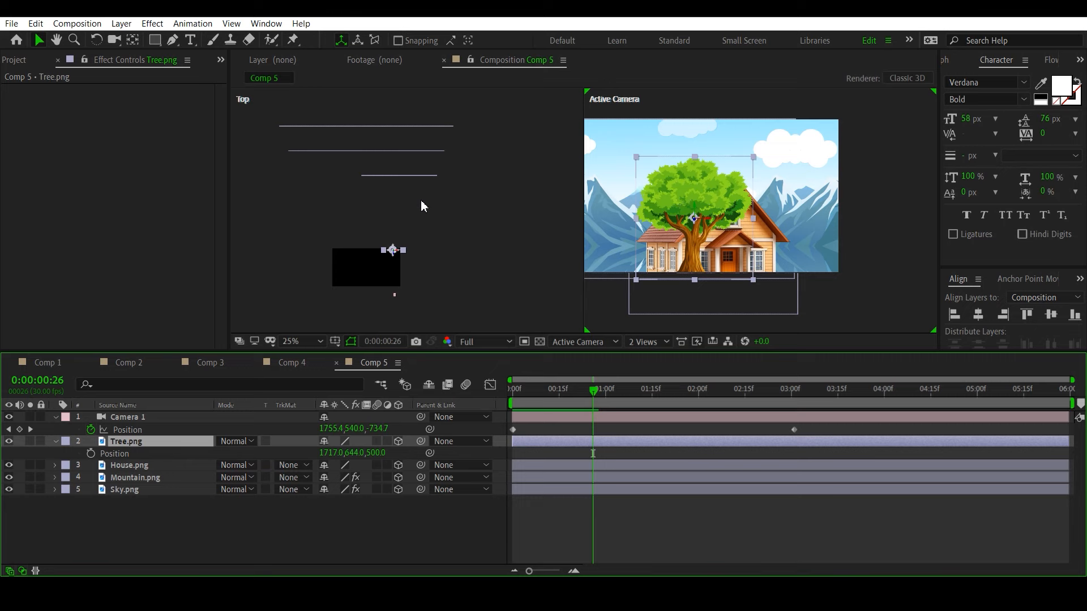
key("Home")
key("space")
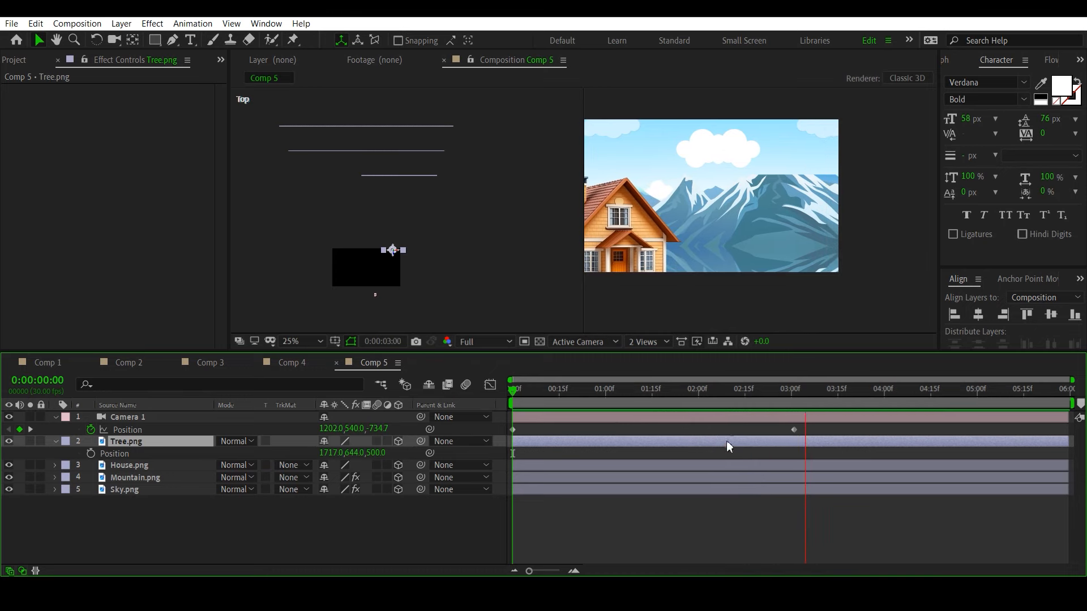
left_click_drag(741, 392, 456, 409)
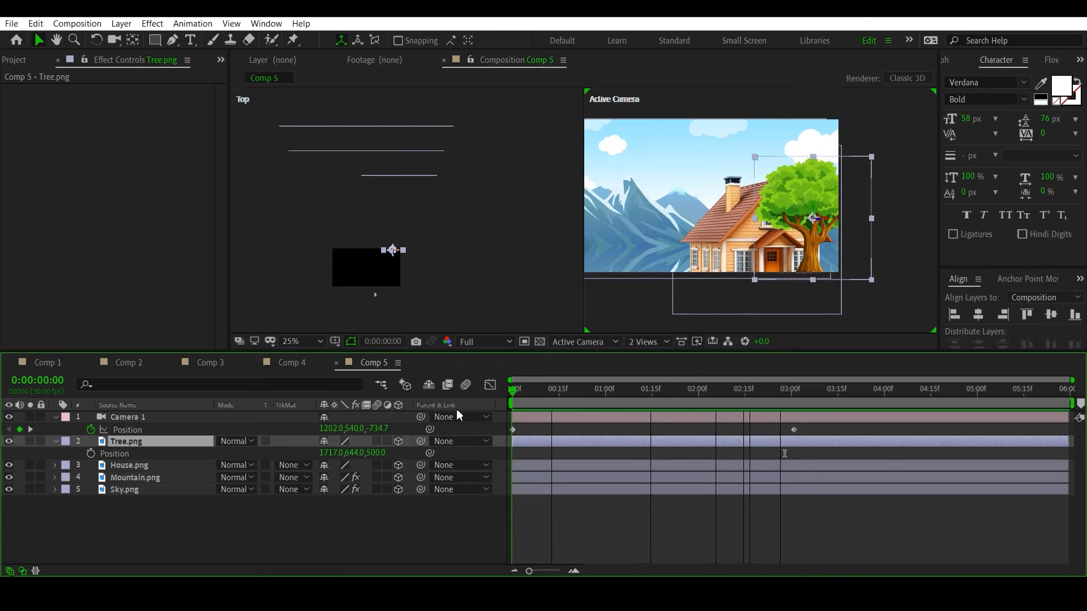
Change Camera 1 to a Two-Node Camera and scrub the timeline to see how the view behaves.
left_click(135, 419)
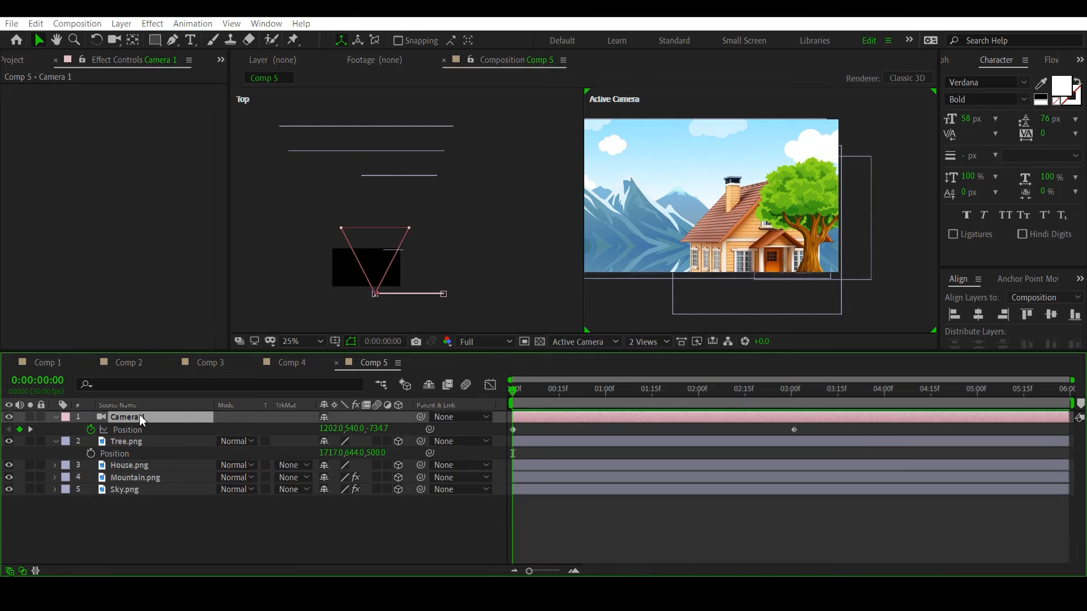
double_click(139, 417)
left_click(503, 164)
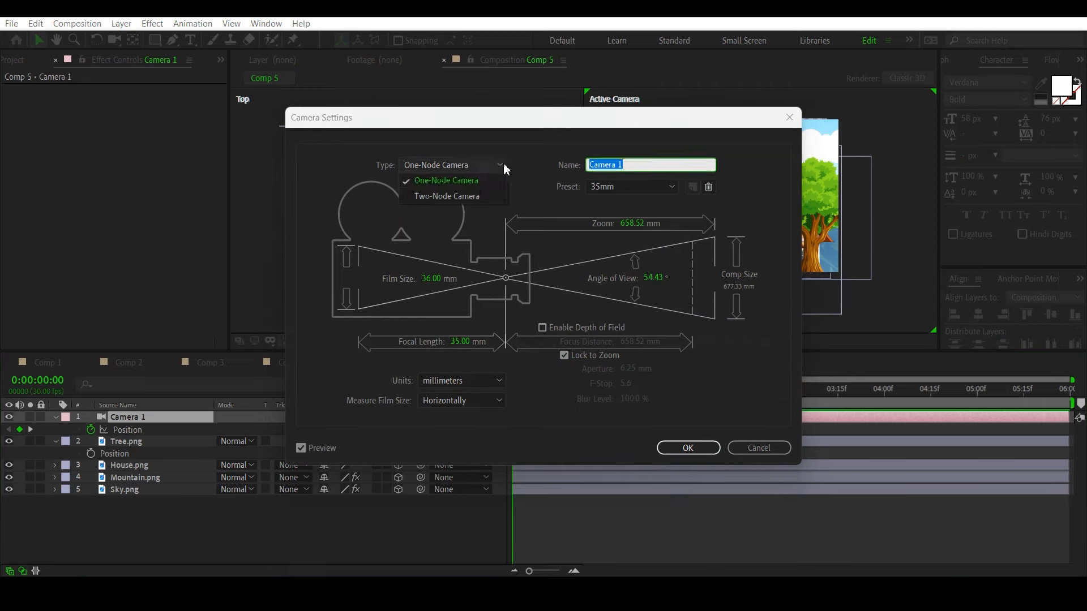
left_click(471, 196)
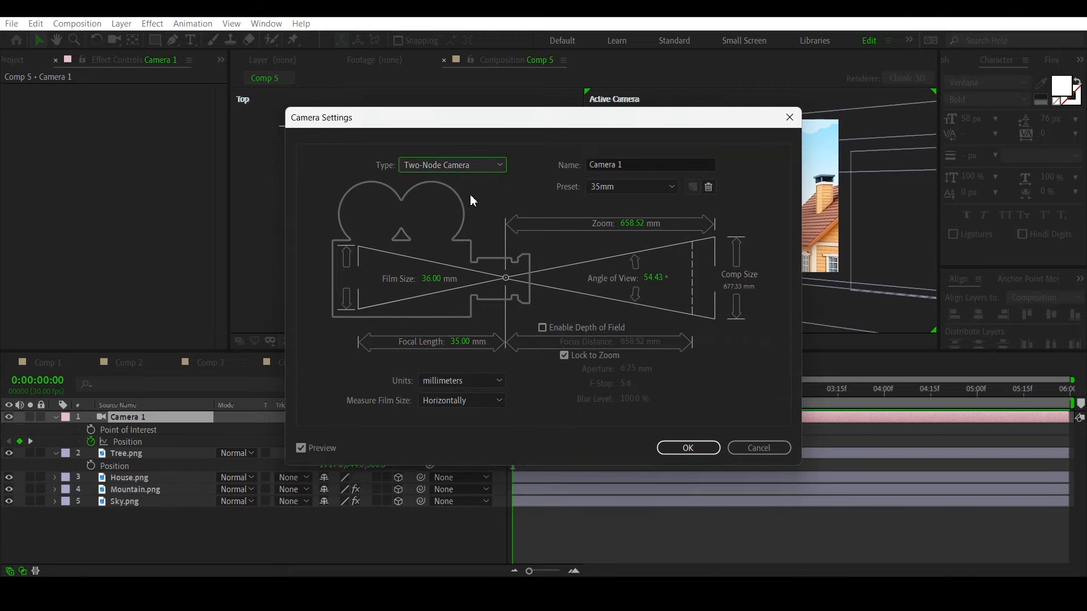
left_click(708, 446)
left_click(558, 390)
left_click_drag(583, 403, 506, 428)
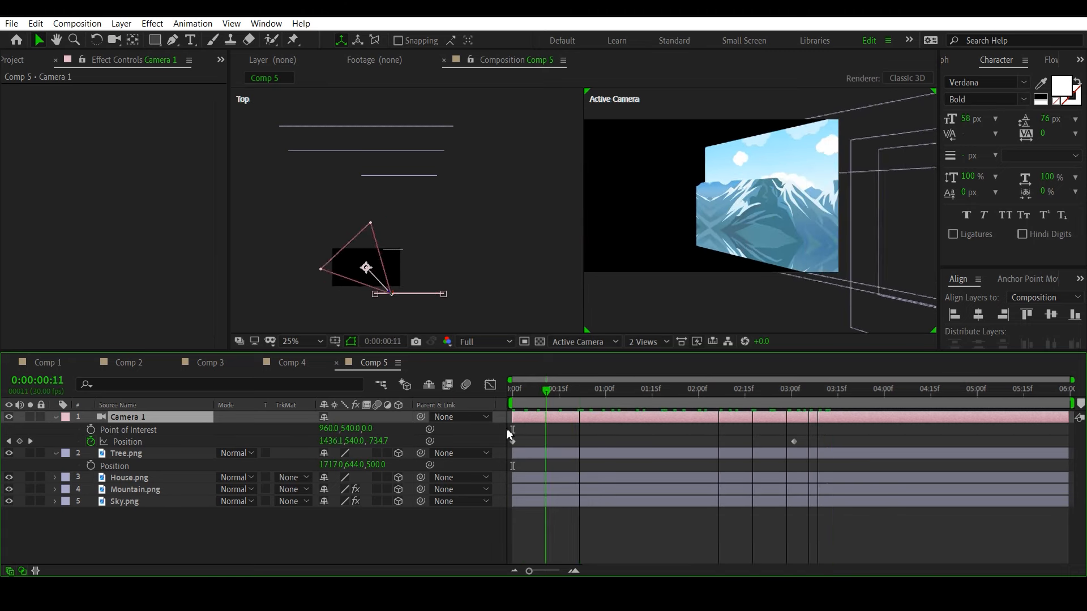
Switch Camera 1 back to a One-Node Camera and scrub the animation from the start for comparison.
double_click(157, 417)
left_click(467, 164)
left_click(459, 187)
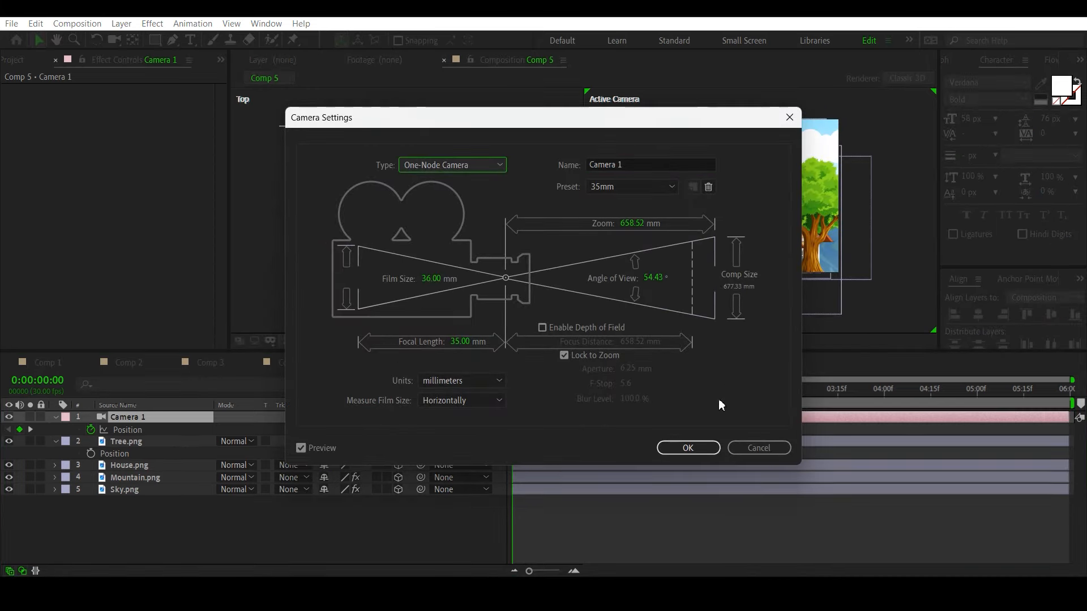
left_click(688, 448)
left_click_drag(556, 397, 452, 399)
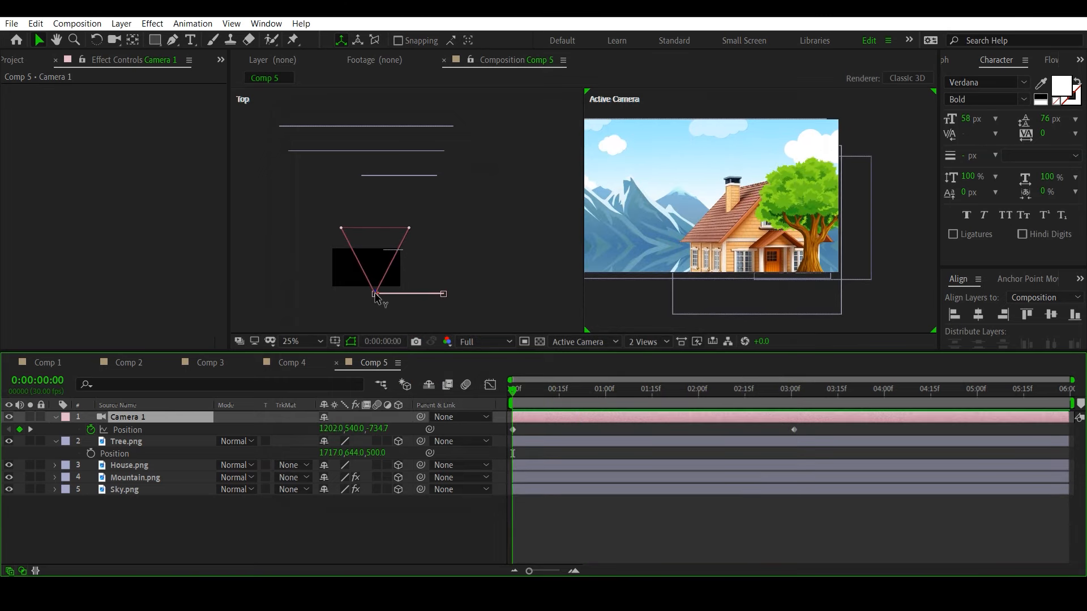
Set the type of Camera 1 to Two-Node Camera in its camera settings.
double_click(178, 417)
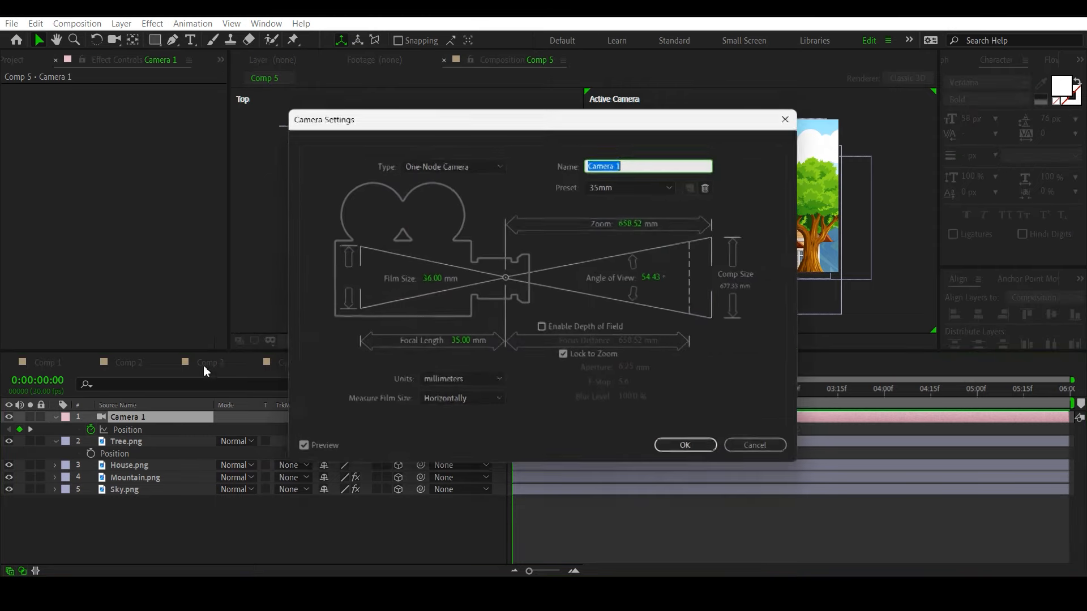
left_click(456, 166)
left_click(456, 196)
left_click(686, 448)
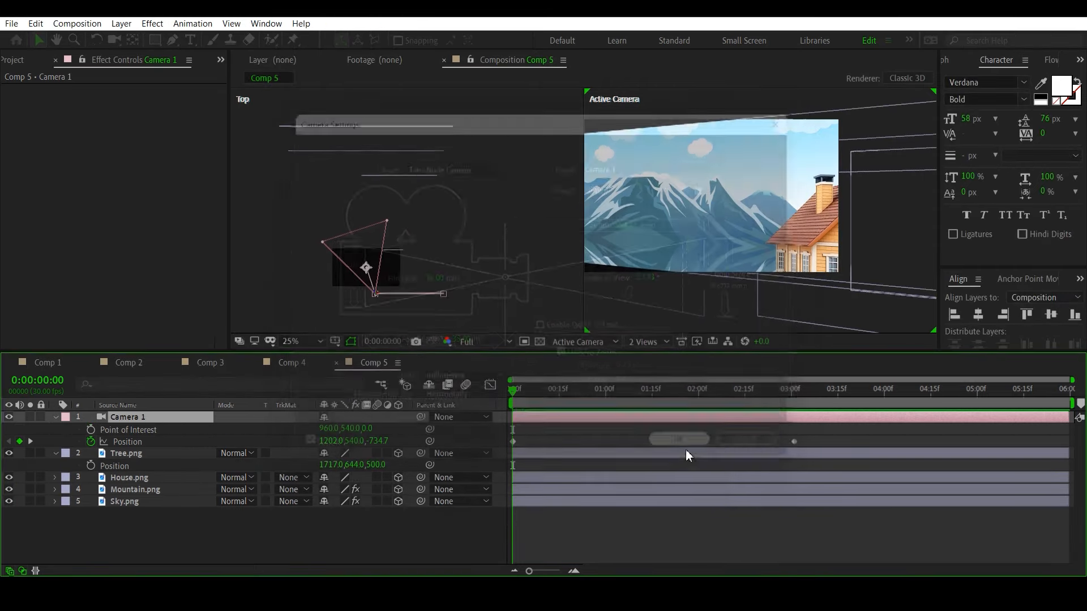
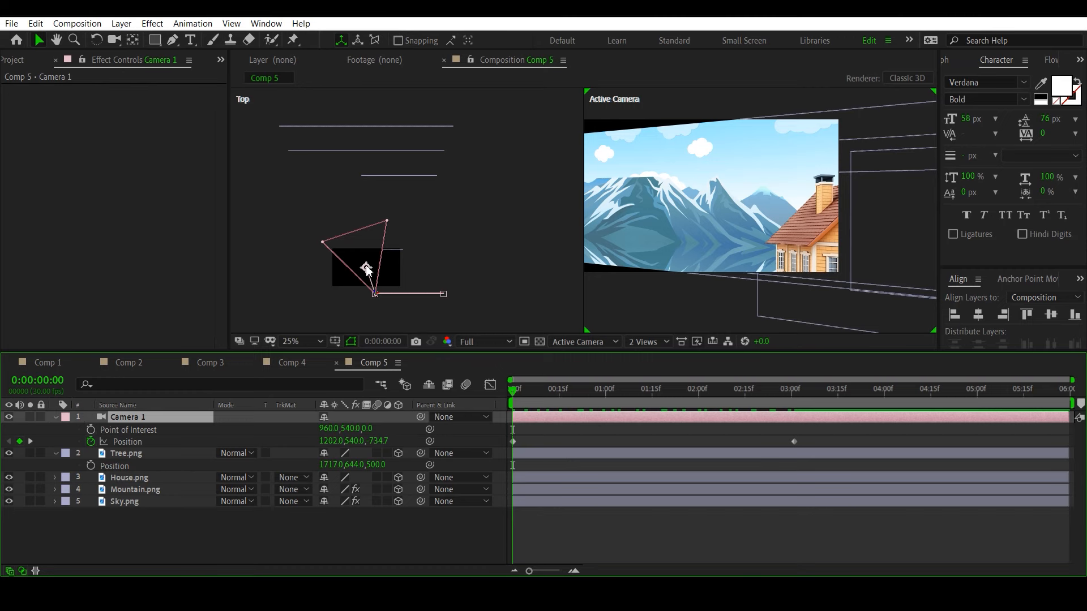
Move the camera's Point of Interest to X 1196, Z -16 and keyframe it at the start of the composition.
left_click_drag(367, 271, 373, 268)
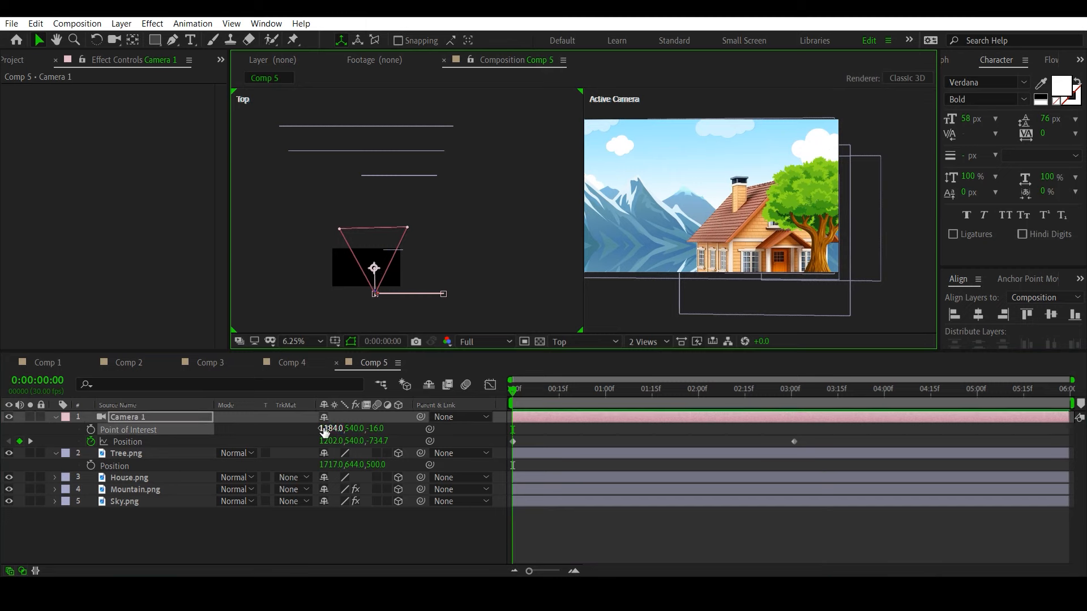
left_click_drag(330, 430, 337, 430)
left_click(90, 430)
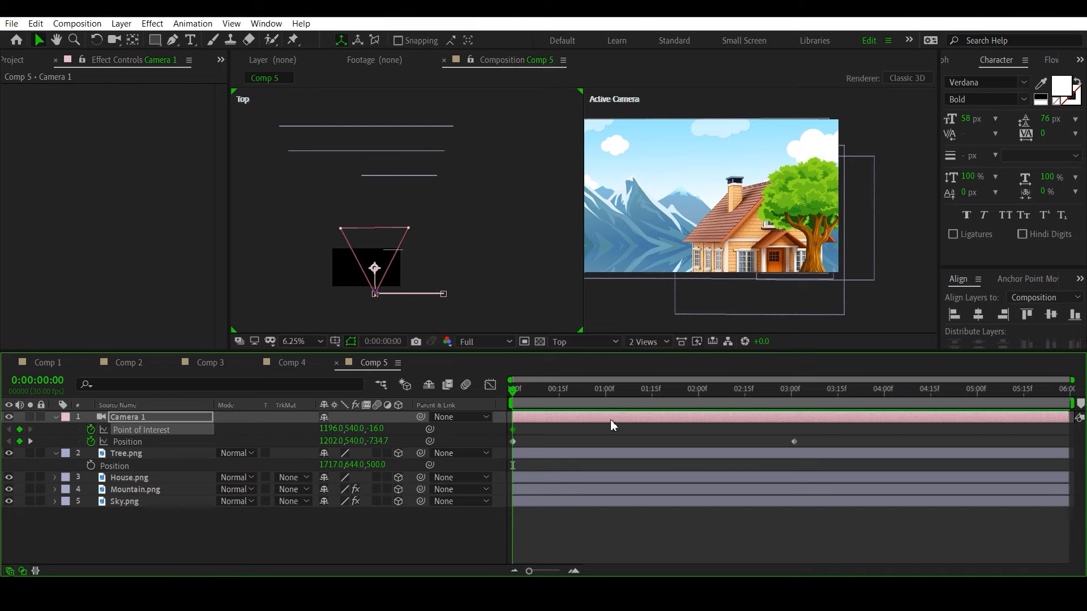
At the camera's second Position keyframe (0:00:03:01), set the Point of Interest X value to 3141.
left_click_drag(549, 395, 780, 422)
left_click(30, 442)
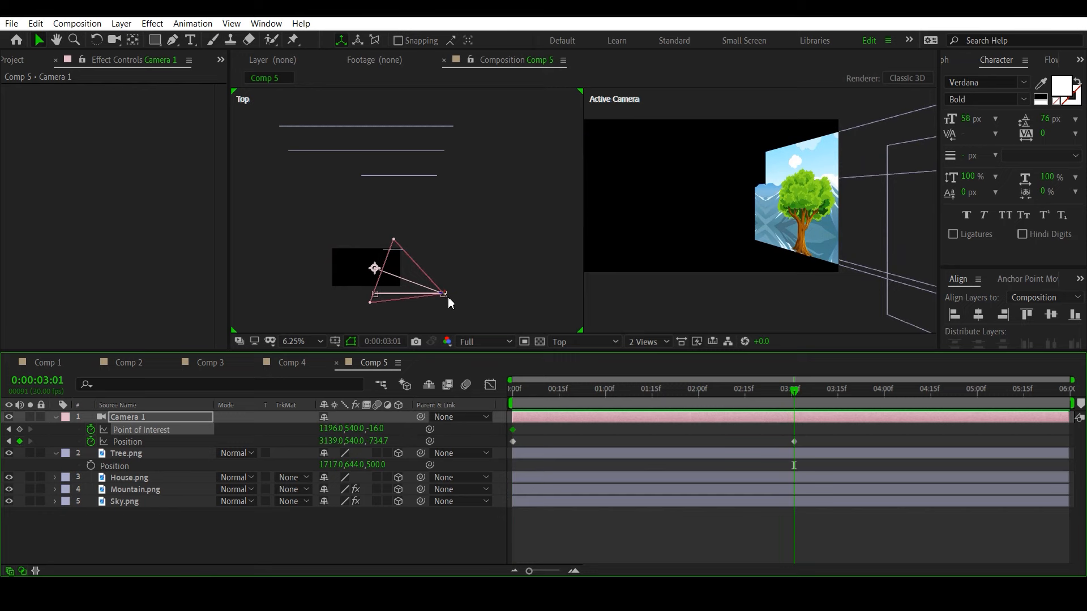
left_click_drag(578, 393, 750, 405)
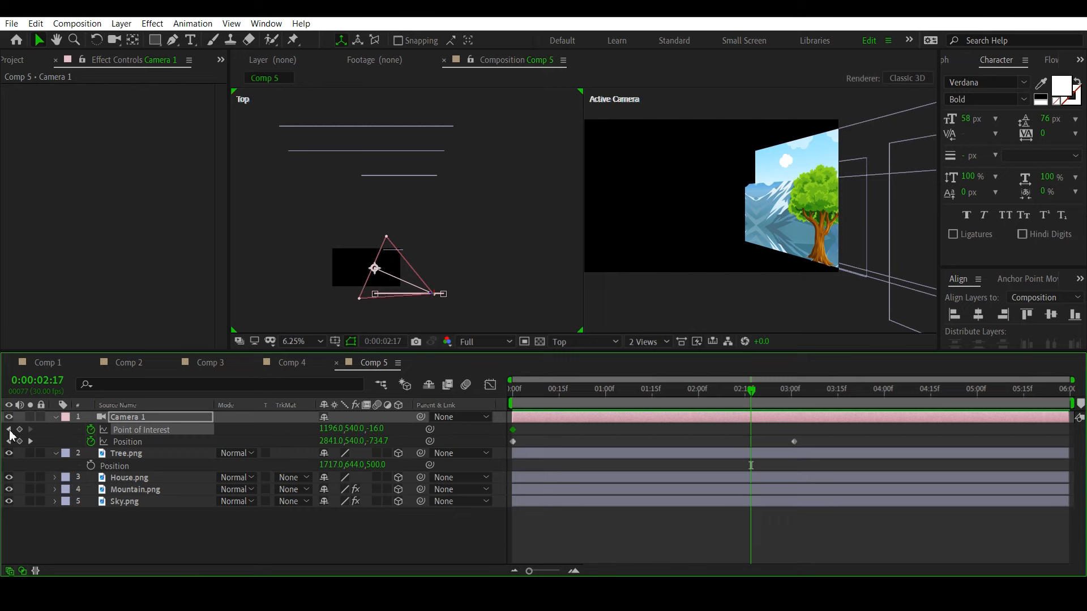
left_click(30, 441)
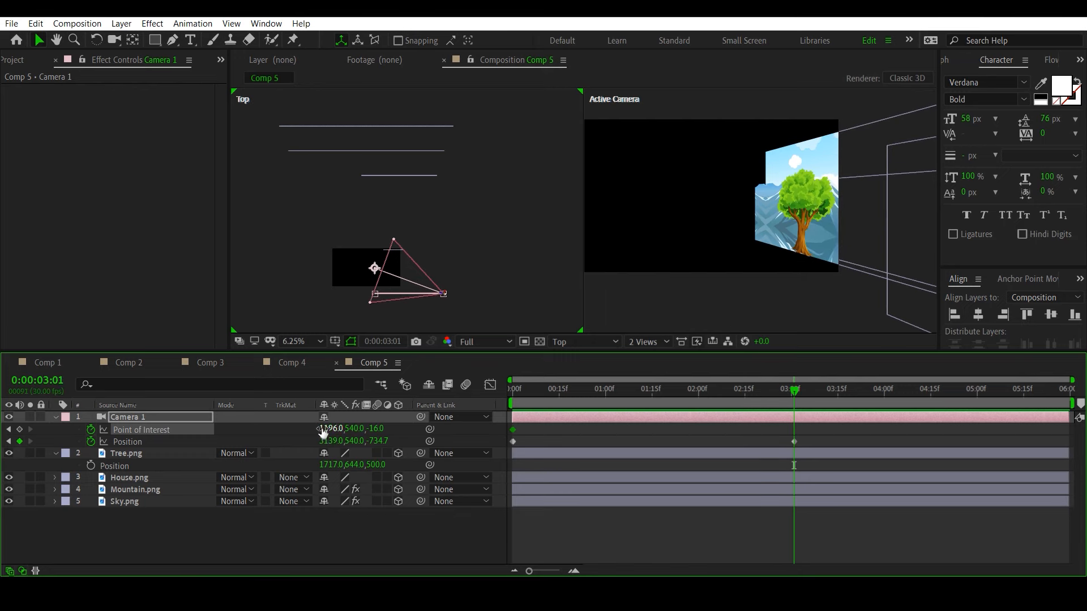
left_click_drag(329, 428, 983, 437)
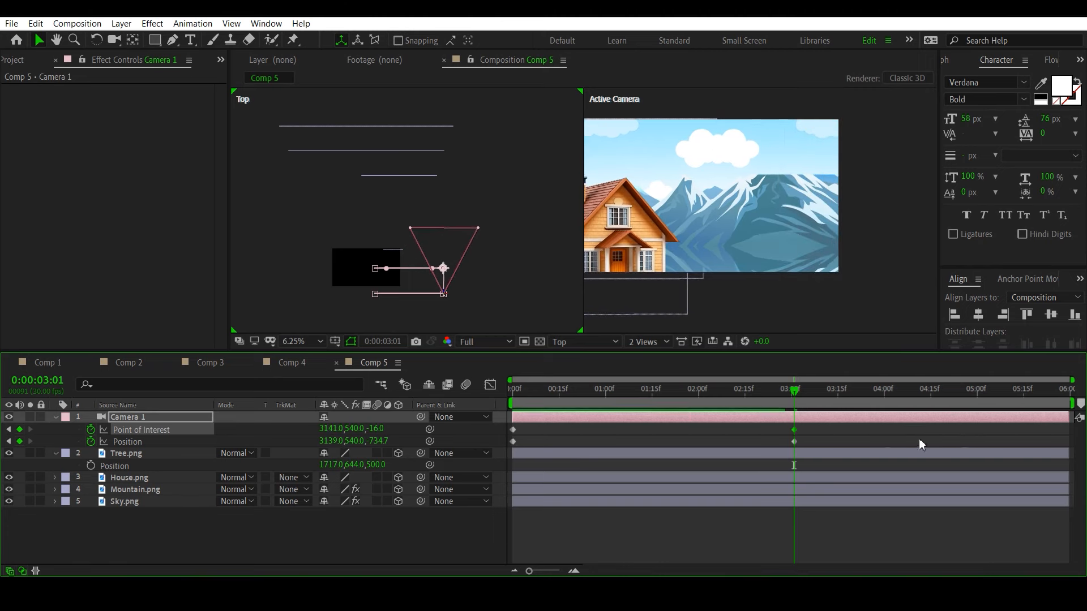
Scrub and play back the two-node camera animation to check that the view stays facing the scene.
left_click_drag(738, 396, 366, 416)
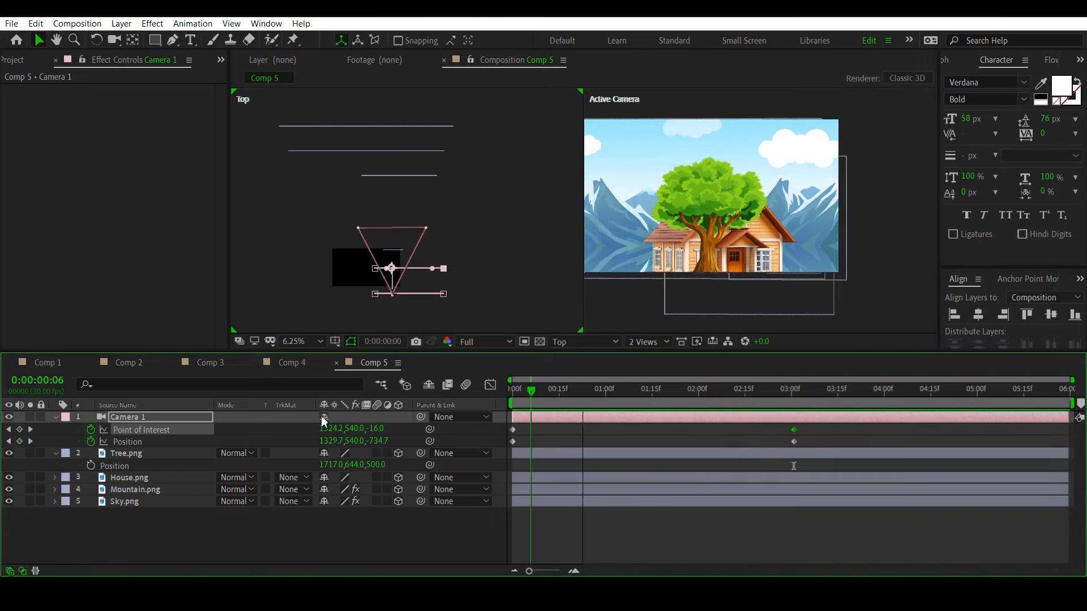
key("space")
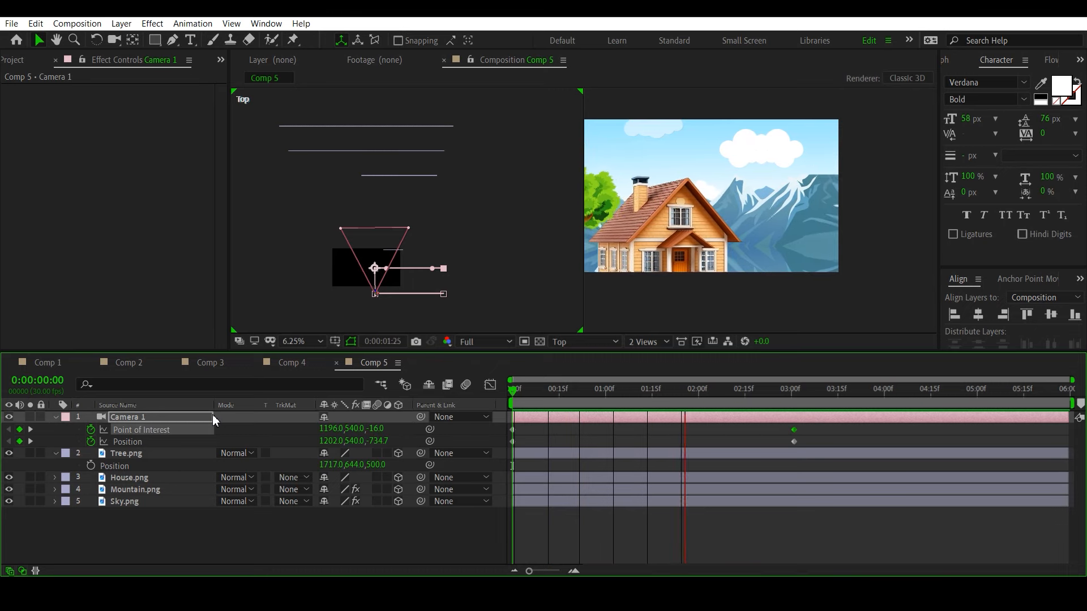
key("space")
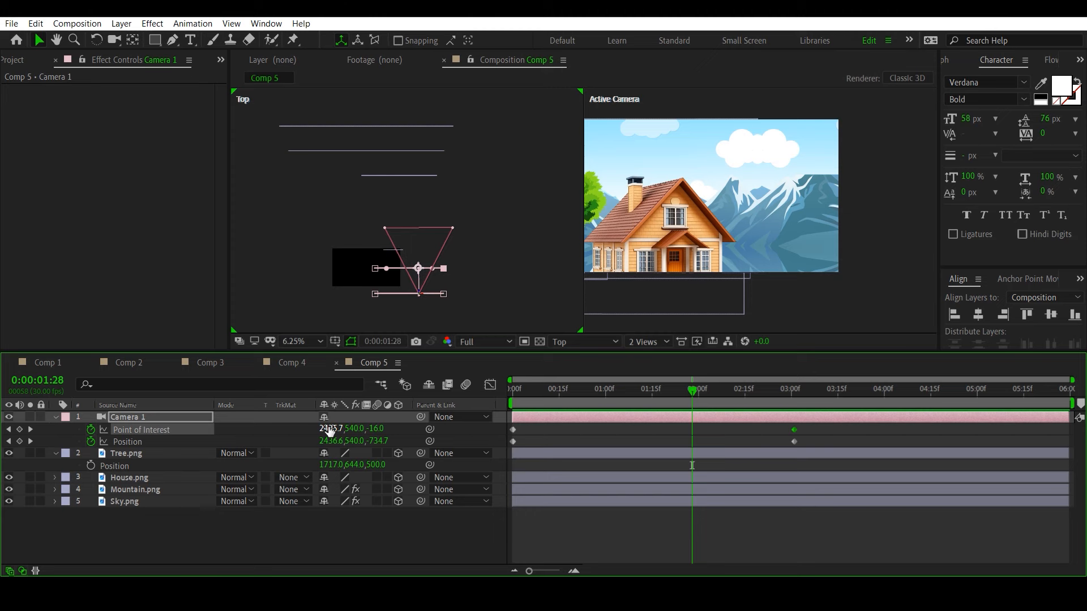
left_click_drag(693, 389, 807, 410)
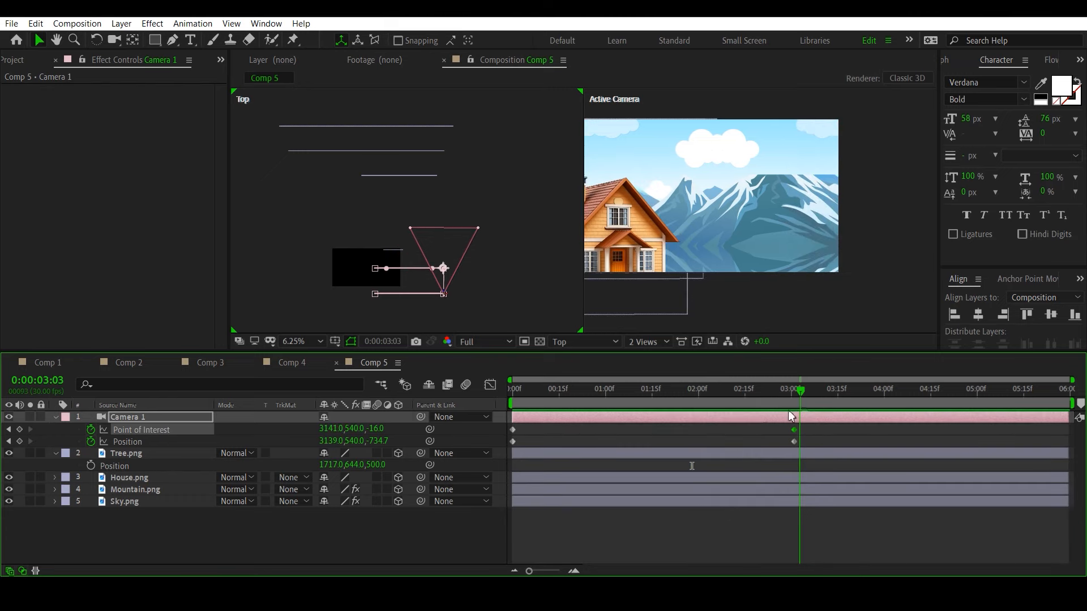
Expand the Transform properties of Camera 1 and change its type back to One-Node Camera.
left_click(55, 417)
left_click(55, 417)
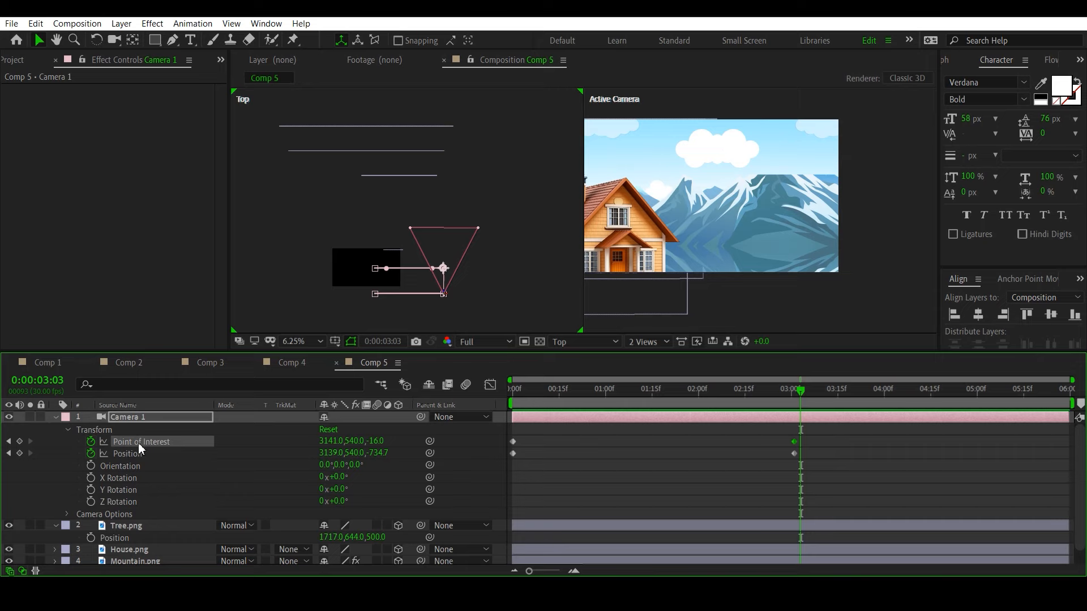
double_click(149, 417)
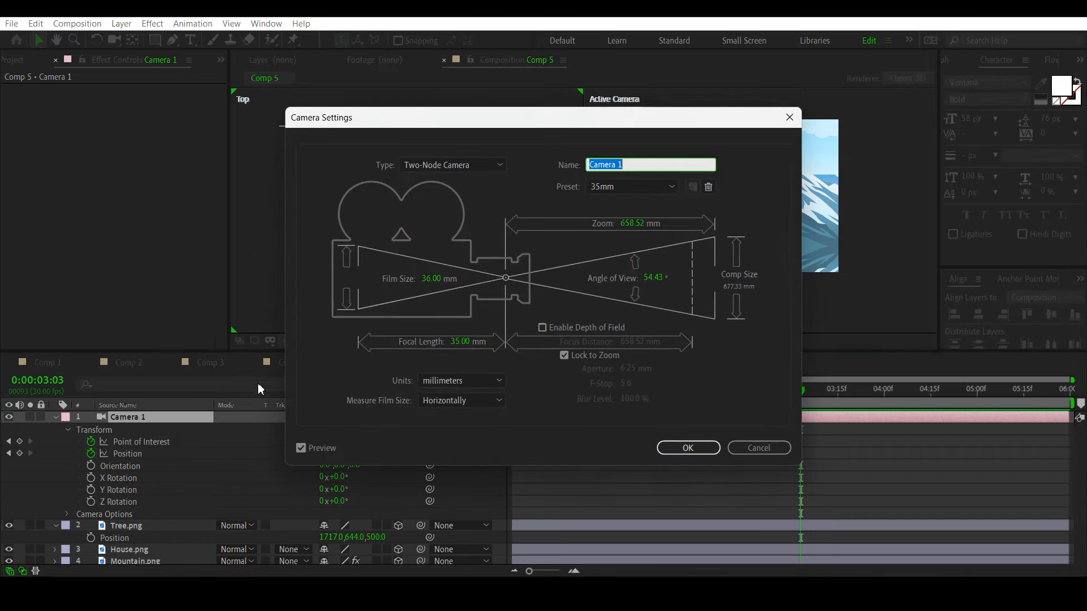
left_click(467, 166)
left_click(446, 180)
left_click(679, 447)
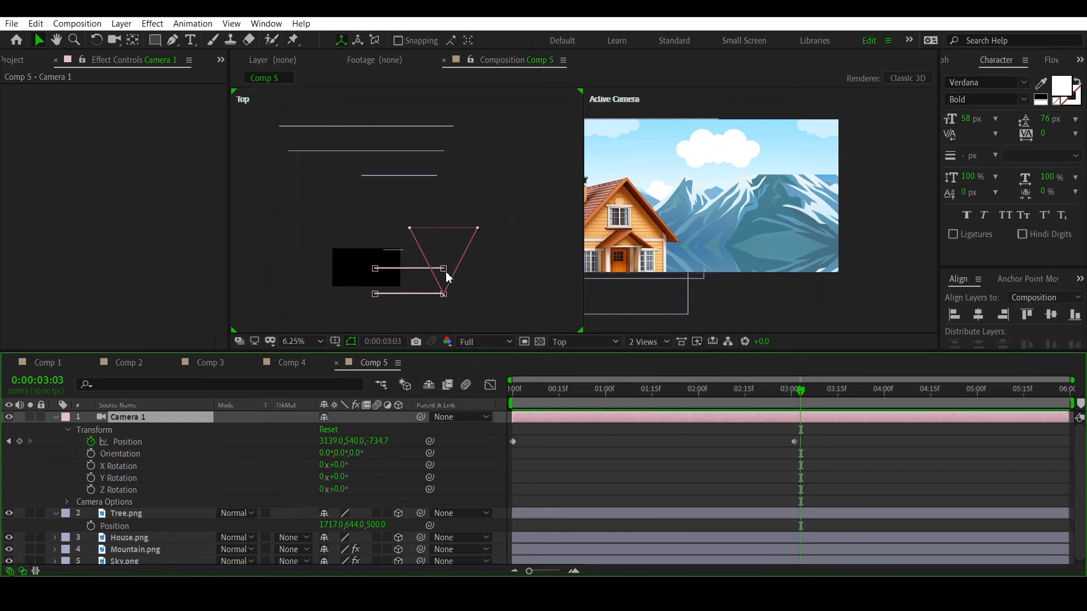
Scrub through the one-node camera move, return to the start, and collapse the Camera 1 and Tree.png layer properties.
mouse_move(561, 405)
left_mouse_down()
mouse_move(494, 405)
mouse_move(564, 405)
left_mouse_up()
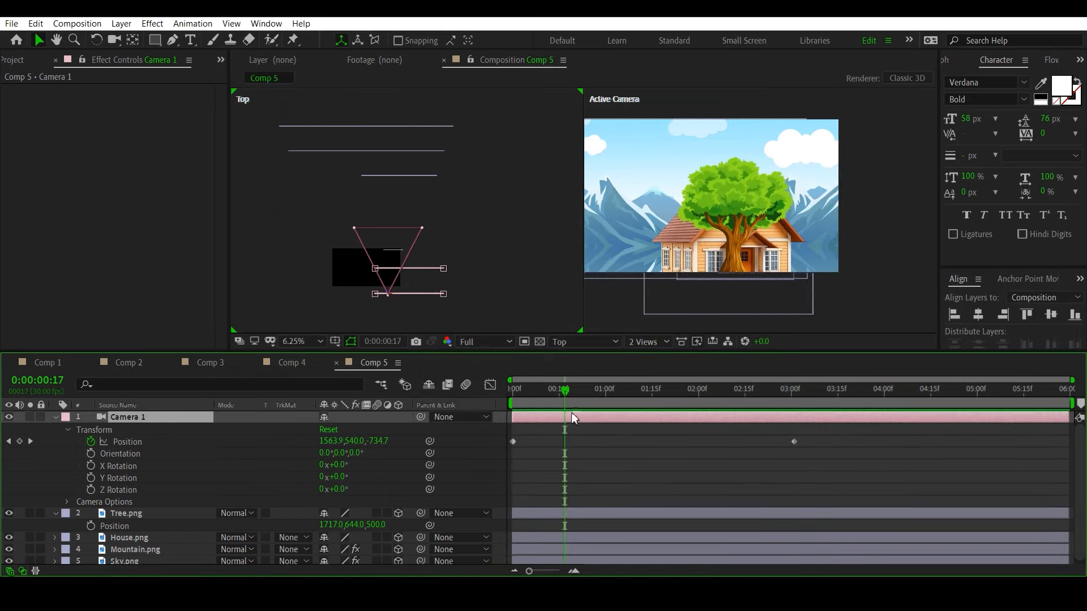
left_click_drag(651, 403, 351, 444)
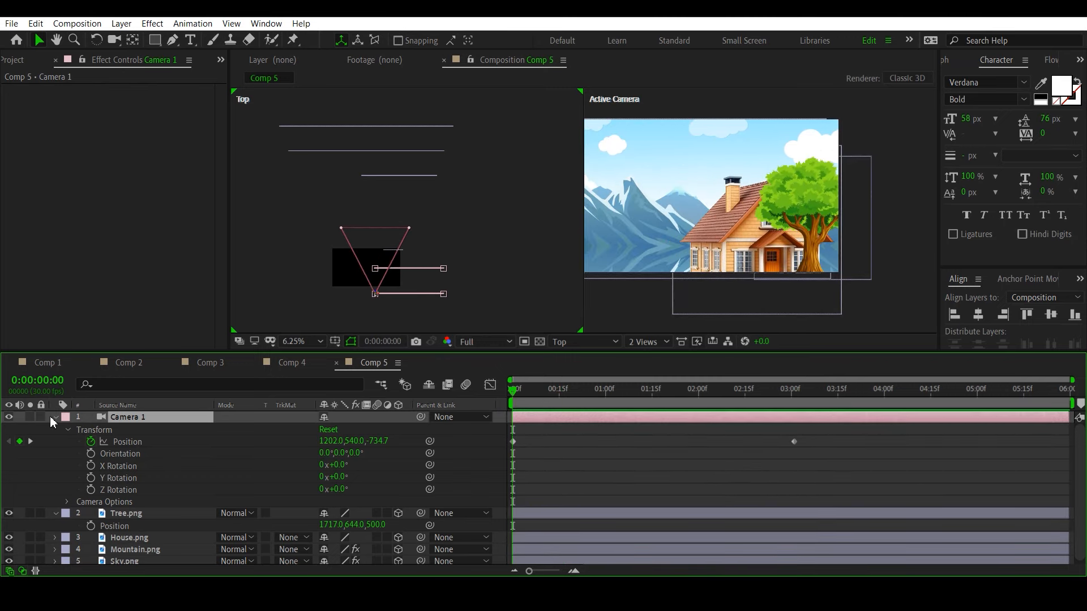
left_click(52, 418)
left_click(55, 430)
left_click(135, 522)
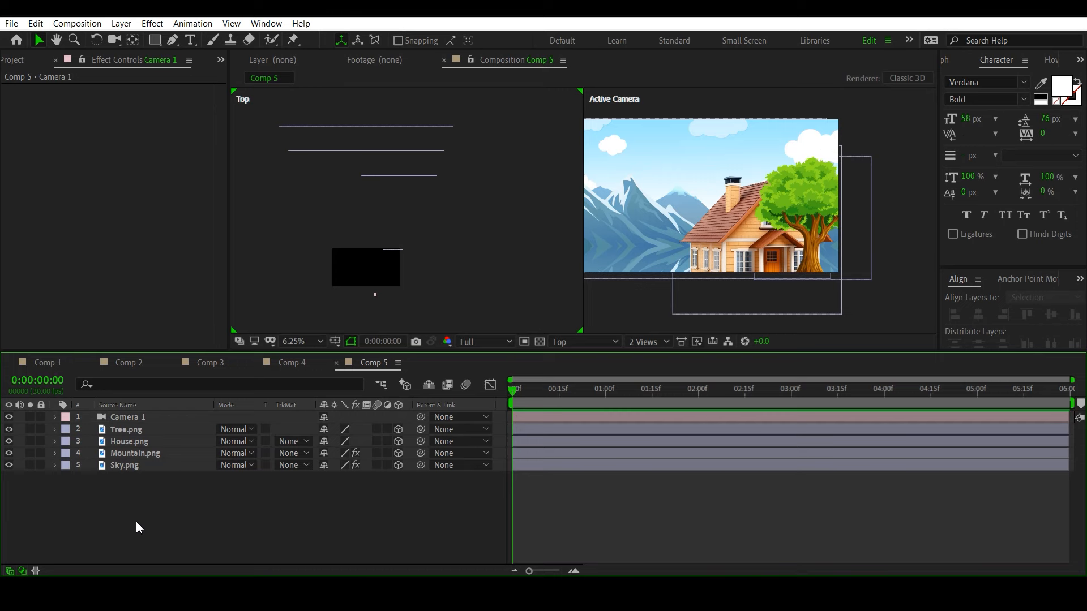
Open Comp 4 and play back its car camera animation from the beginning.
left_click(291, 362)
left_click_drag(539, 391, 211, 376)
key("space")
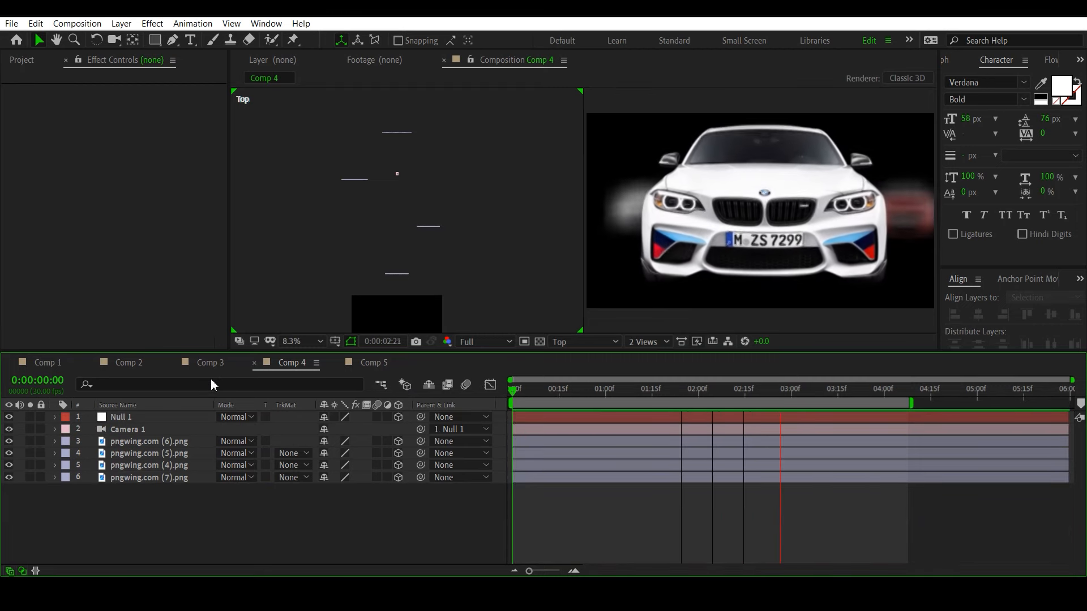
key("space")
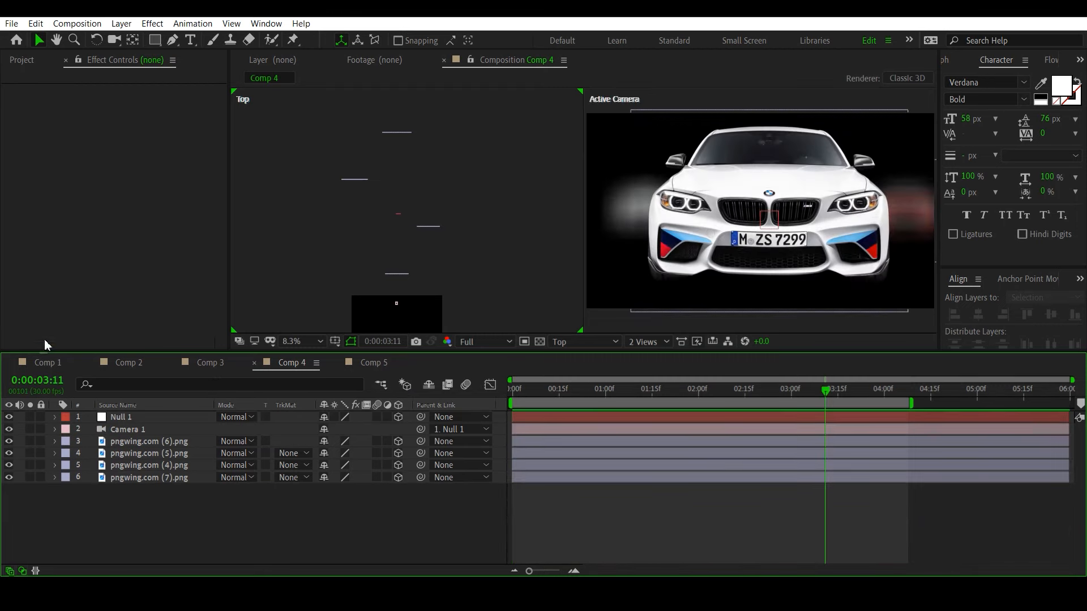
Create a new 1920 x 1080 composition at 30 fps with a duration of 0:00:06:00.
left_click(26, 63)
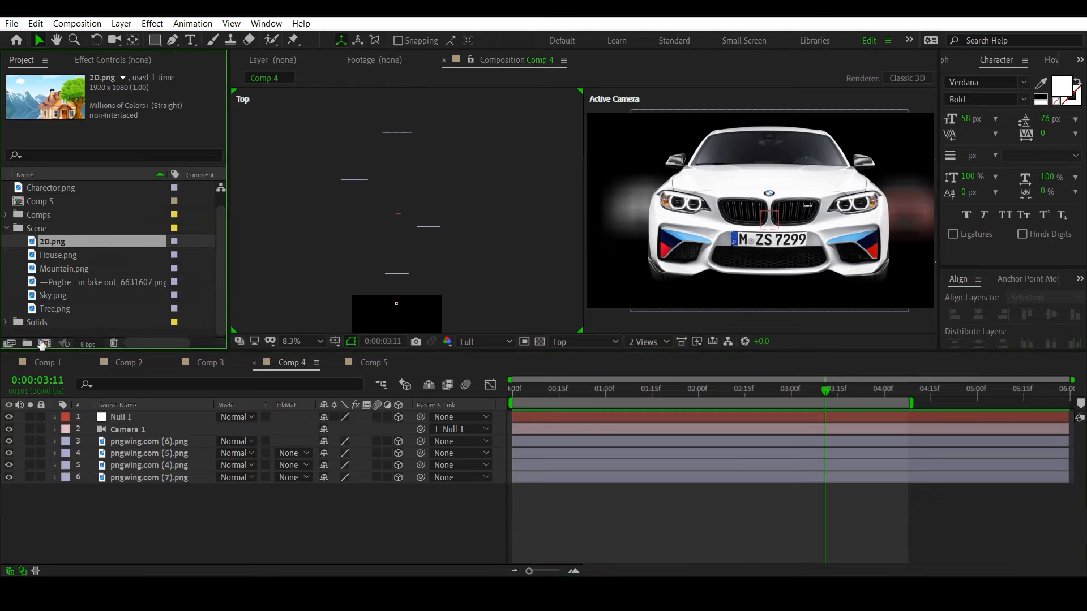
left_click(44, 344)
left_click(693, 473)
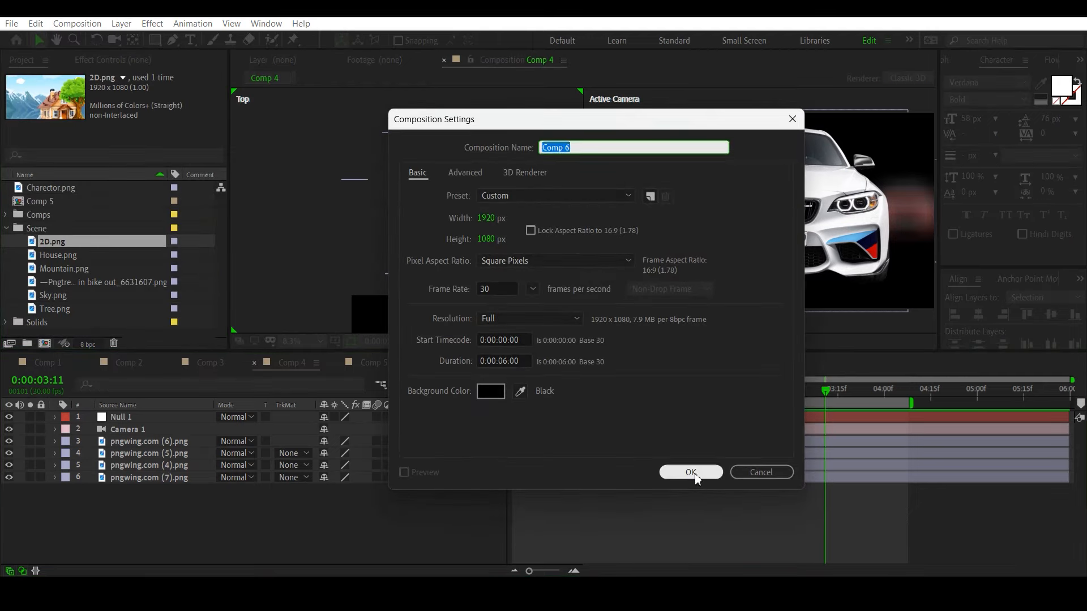
Add the images pngwing.com (4).png through pngwing.com (7).png from the Cars folder to the new composition as layers.
left_click(6, 242)
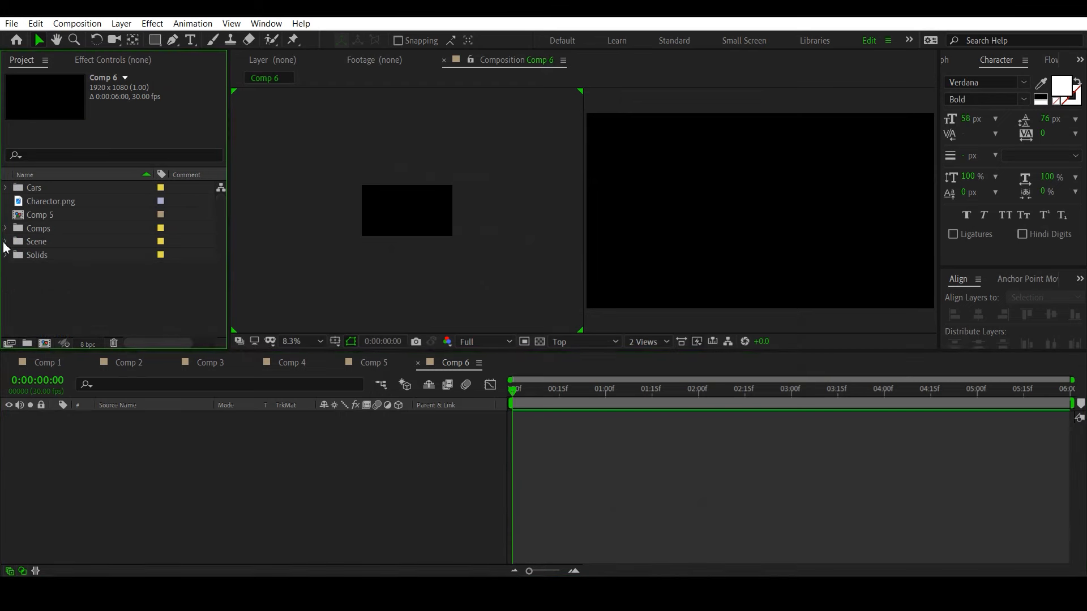
left_click(6, 187)
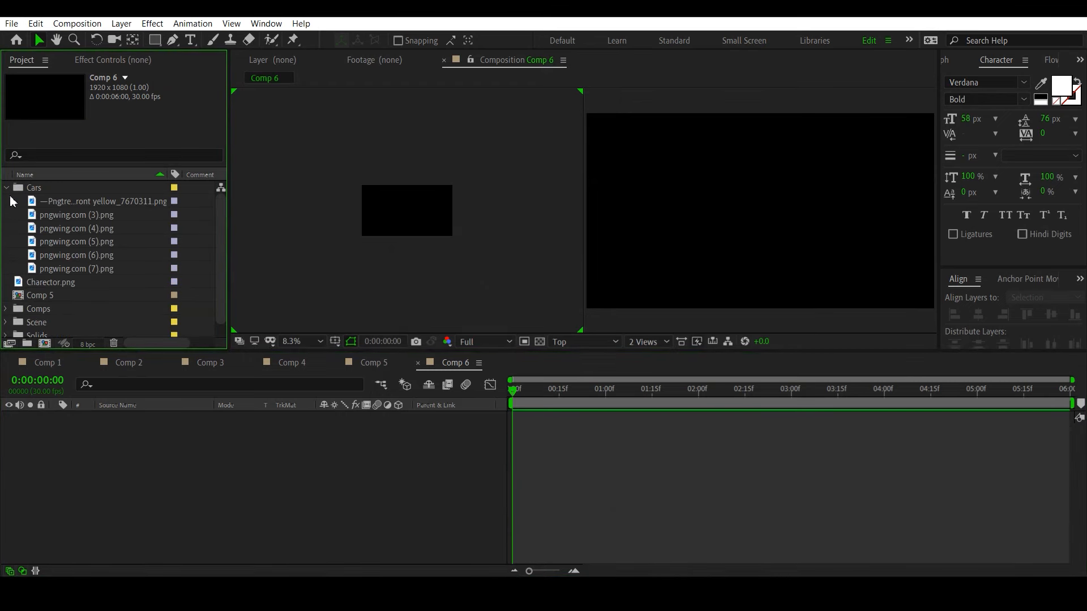
left_click(68, 228)
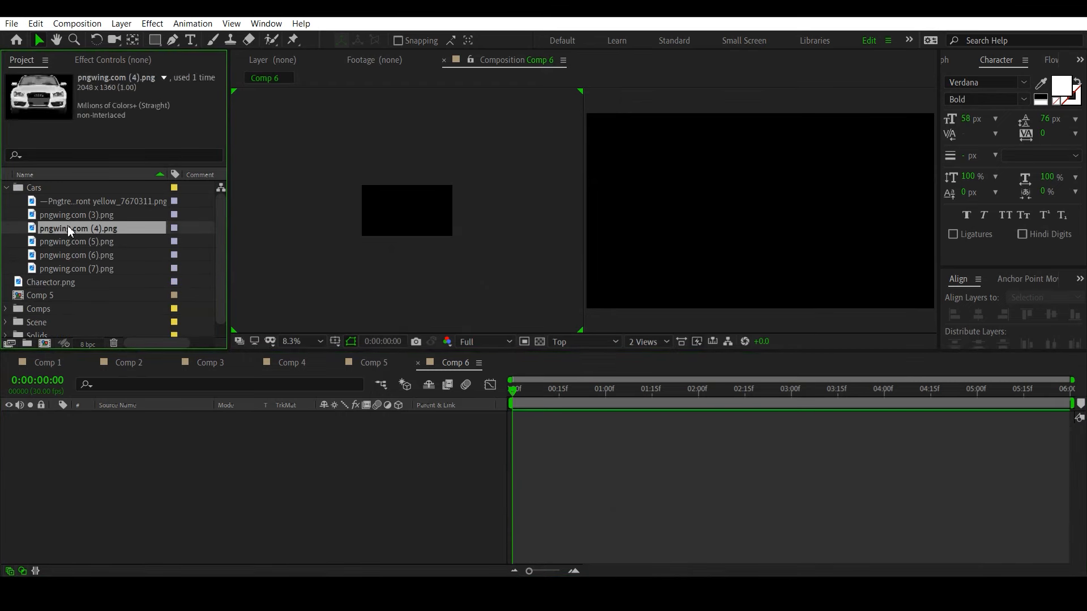
left_click(76, 266, "shift")
left_click_drag(91, 226, 127, 418)
left_click(189, 486)
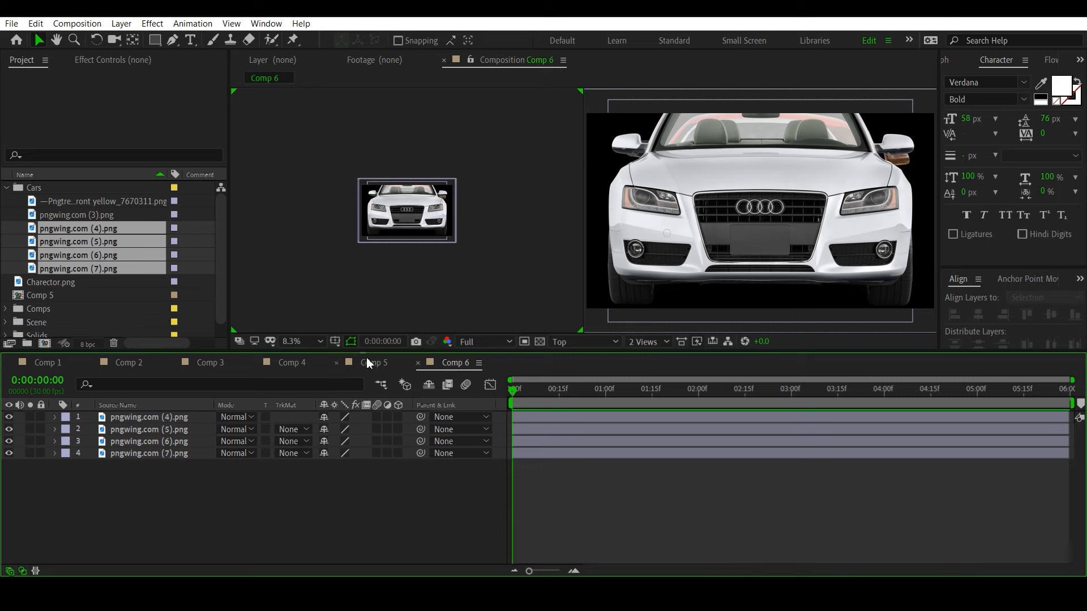
Scrub through the Comp 4 car animation as a reference, then return to the start of Comp 6.
left_click(291, 363)
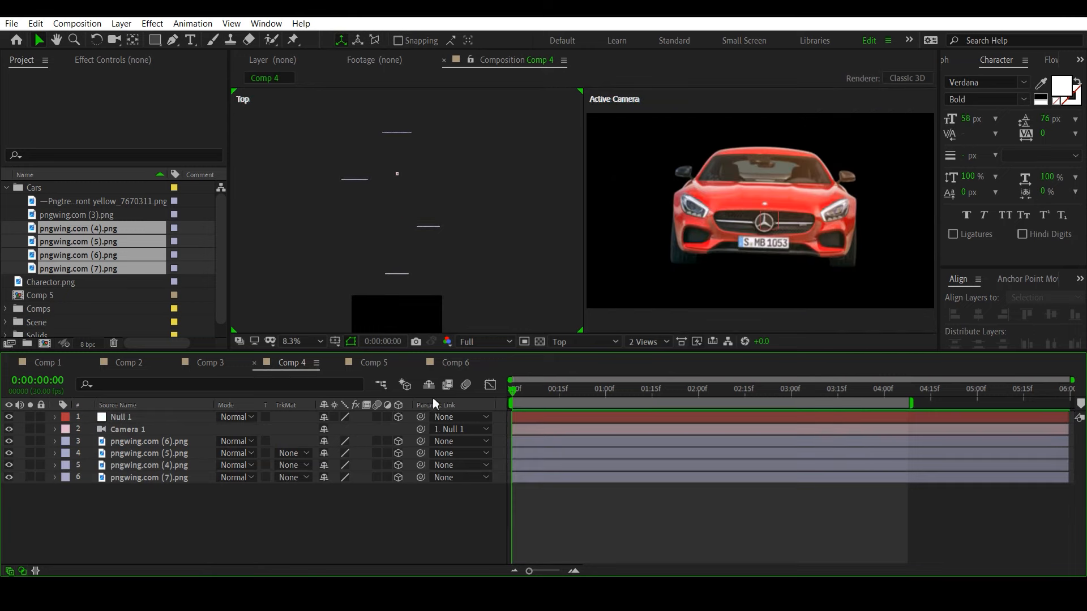
left_click_drag(518, 418, 676, 433)
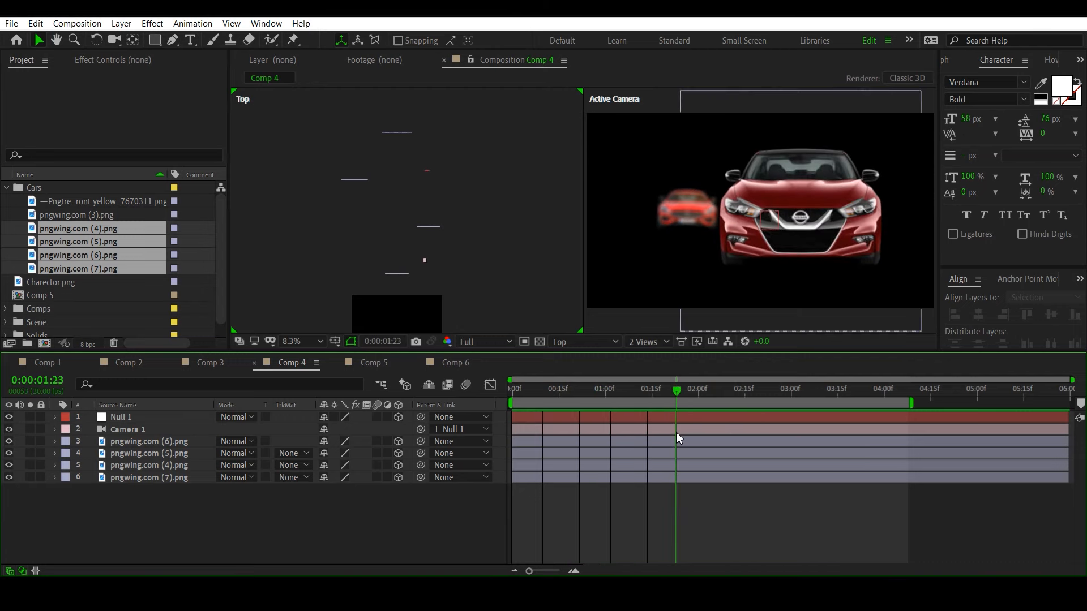
left_click_drag(683, 393, 806, 405)
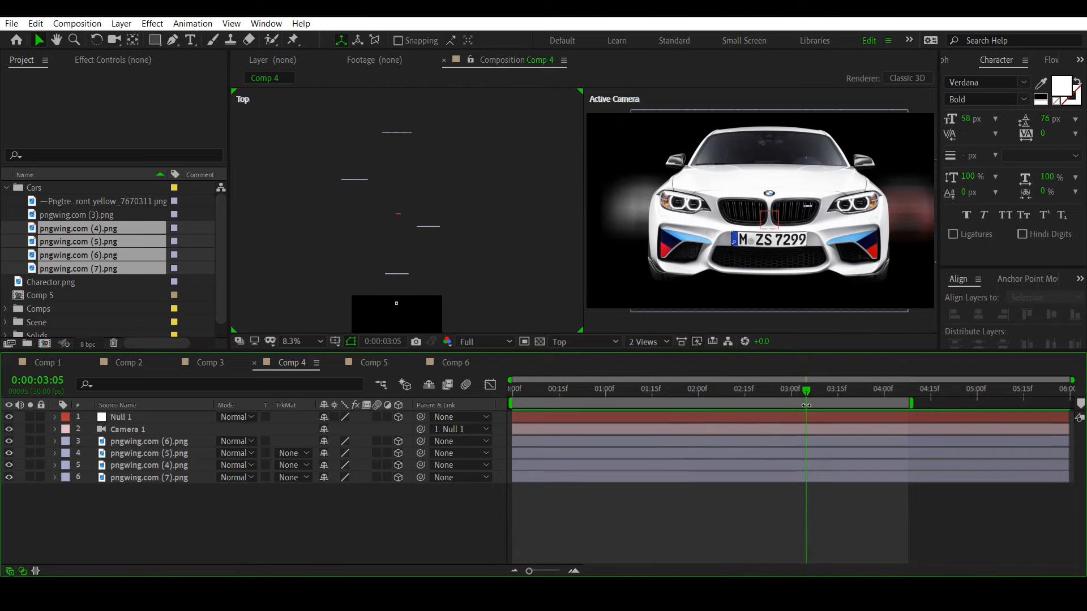
left_click(464, 361)
left_click(549, 389)
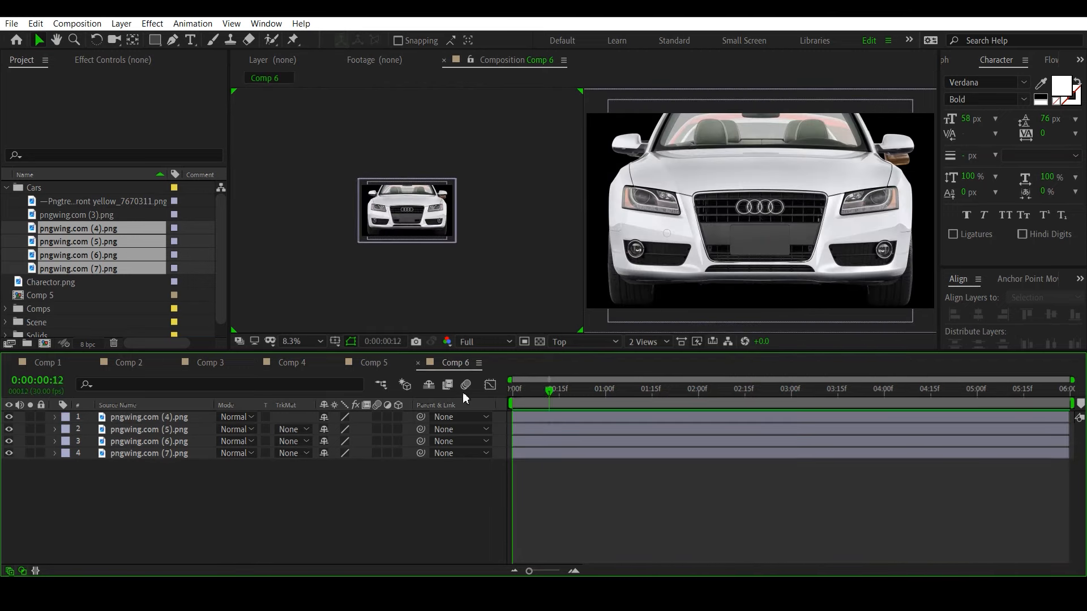
key("Home")
Turn all four car image layers in Comp 6 into 3D layers.
left_click(142, 417)
left_click(148, 453)
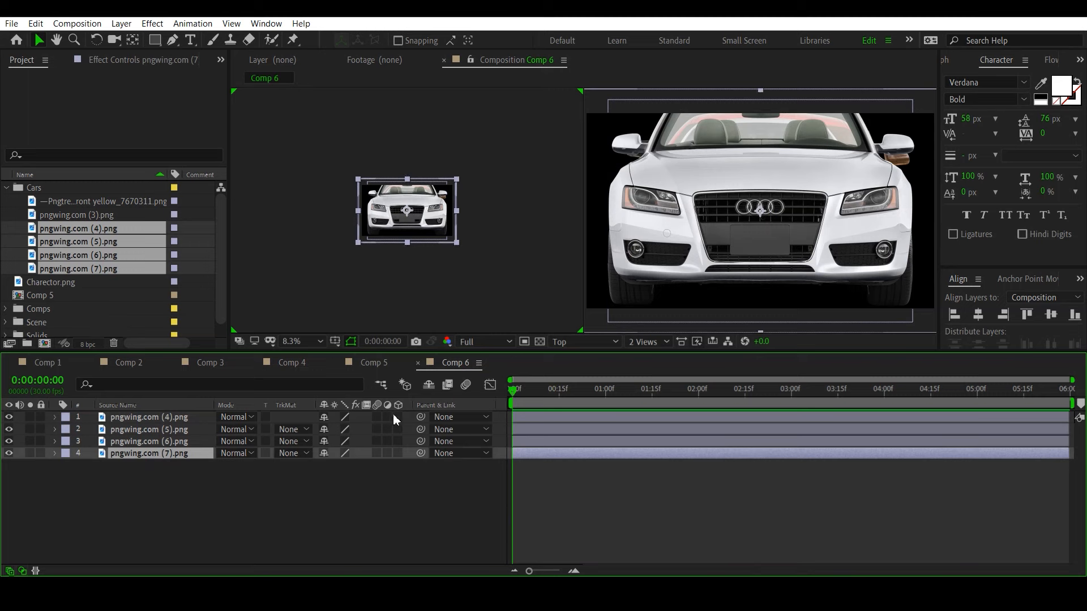
left_click(375, 500)
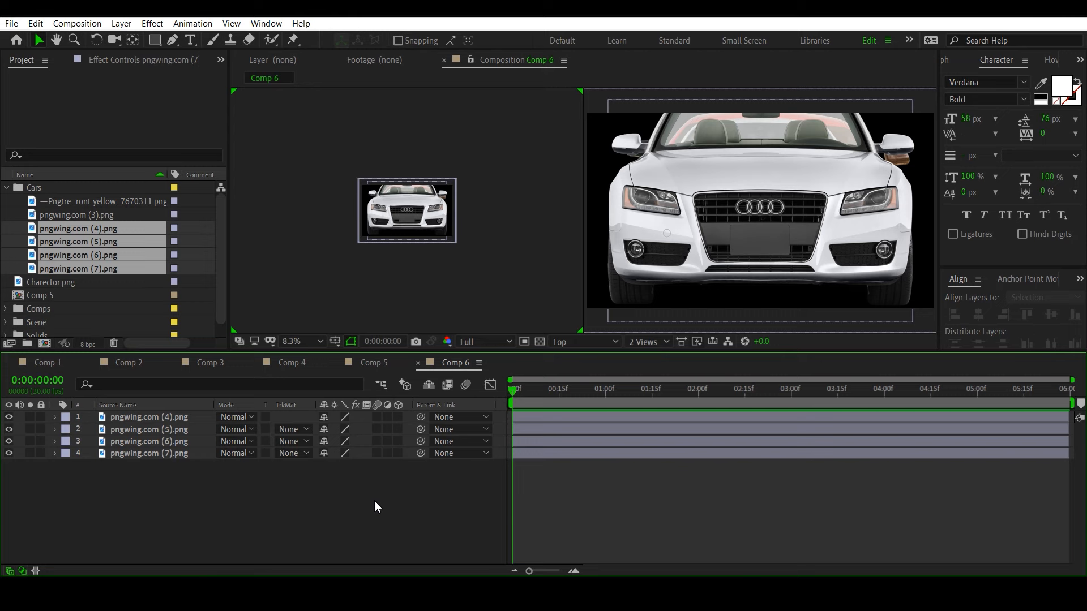
left_click_drag(399, 417, 399, 454)
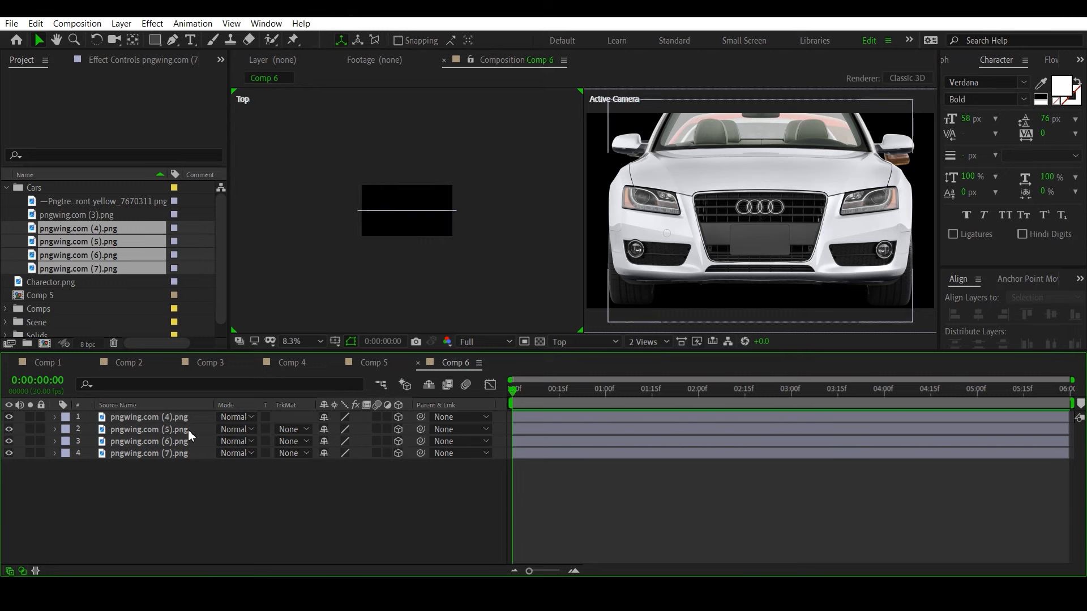
Reveal the Position property of all four car layers.
left_click(175, 417)
left_click(171, 454, "shift")
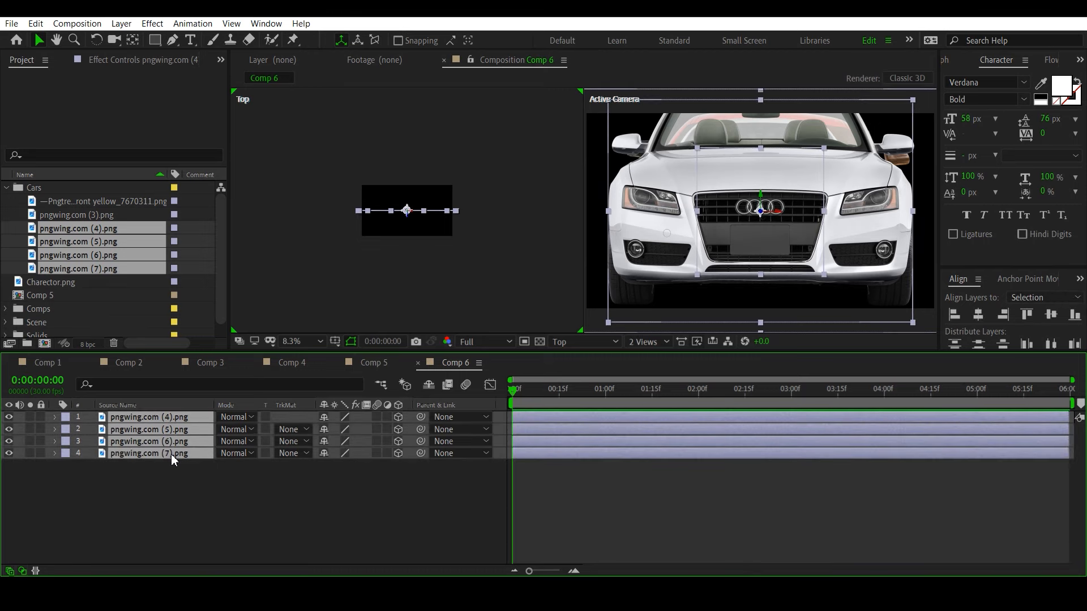
key("p")
left_click(211, 514)
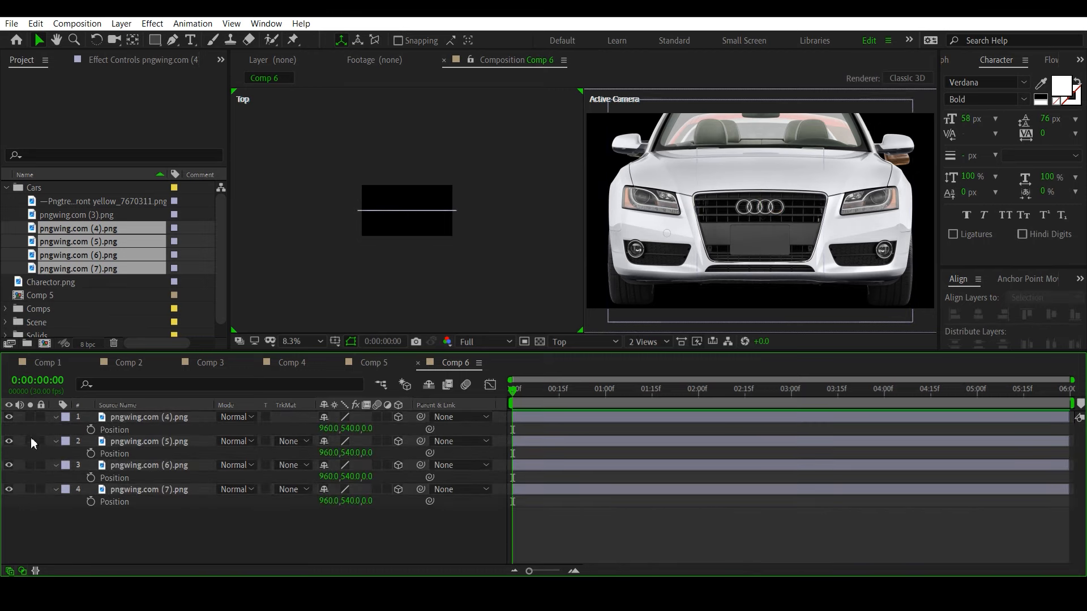
Hide the three upper car layers and set the Z position of pngwing.com (7).png to 4000.
left_click_drag(10, 417, 9, 467)
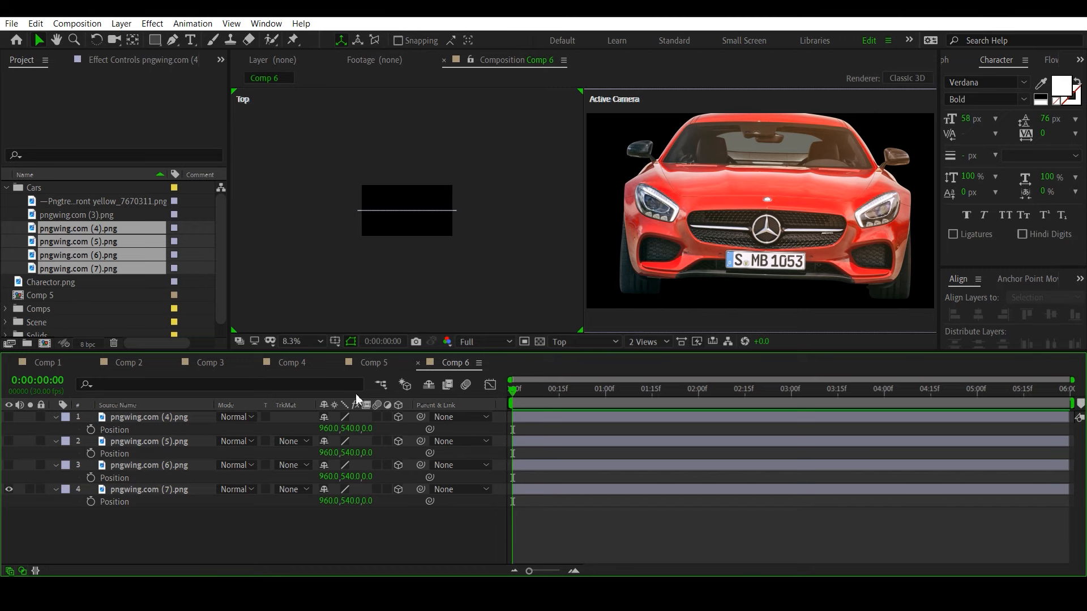
left_click_drag(367, 501, 1082, 532)
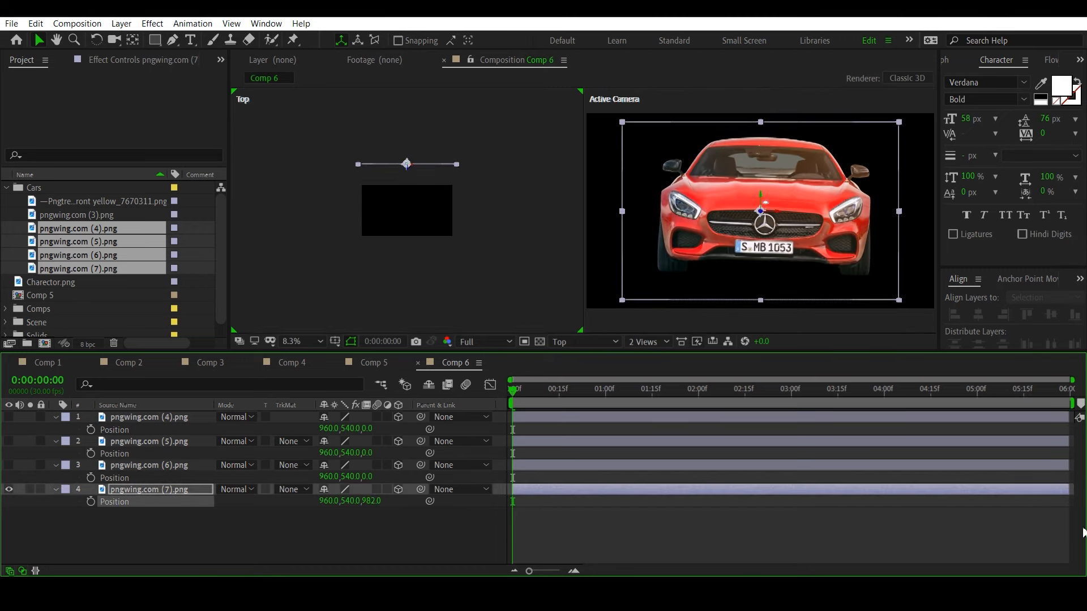
left_click_drag(371, 501, 1081, 509)
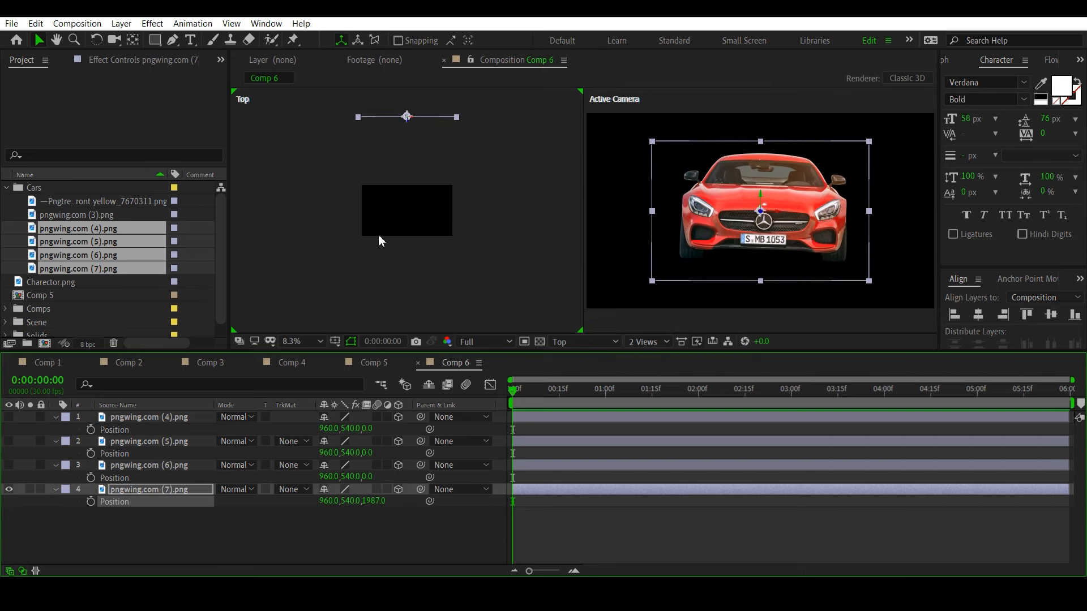
left_click(374, 502)
type("4000")
key("Return")
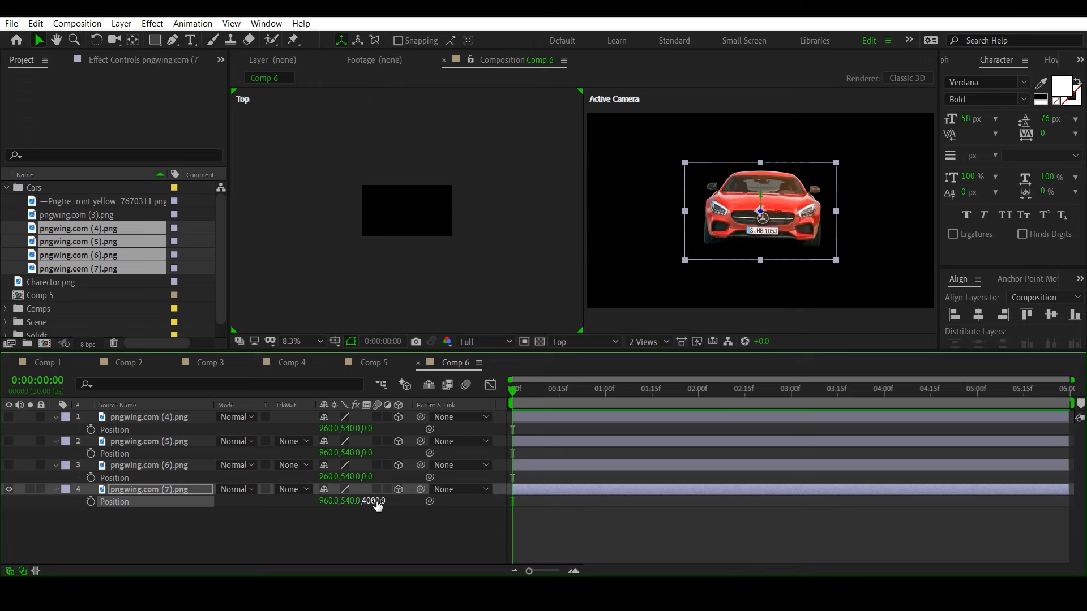
Show the pngwing.com (6).png layer and set its Z position to 3000.
left_click(368, 477)
left_click(327, 539)
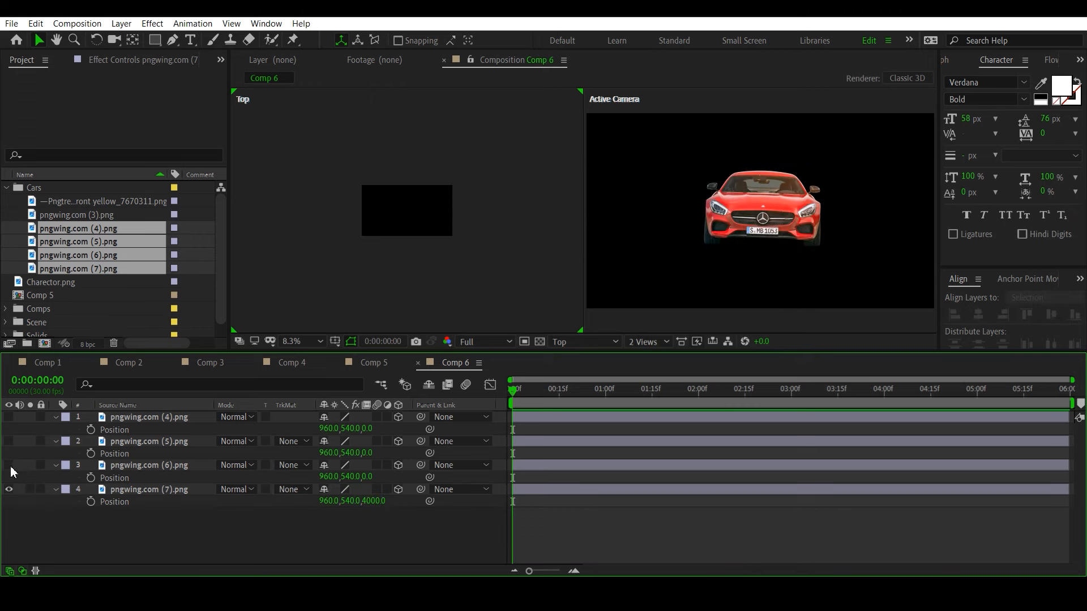
left_click(10, 466)
left_click(368, 477)
type("3000")
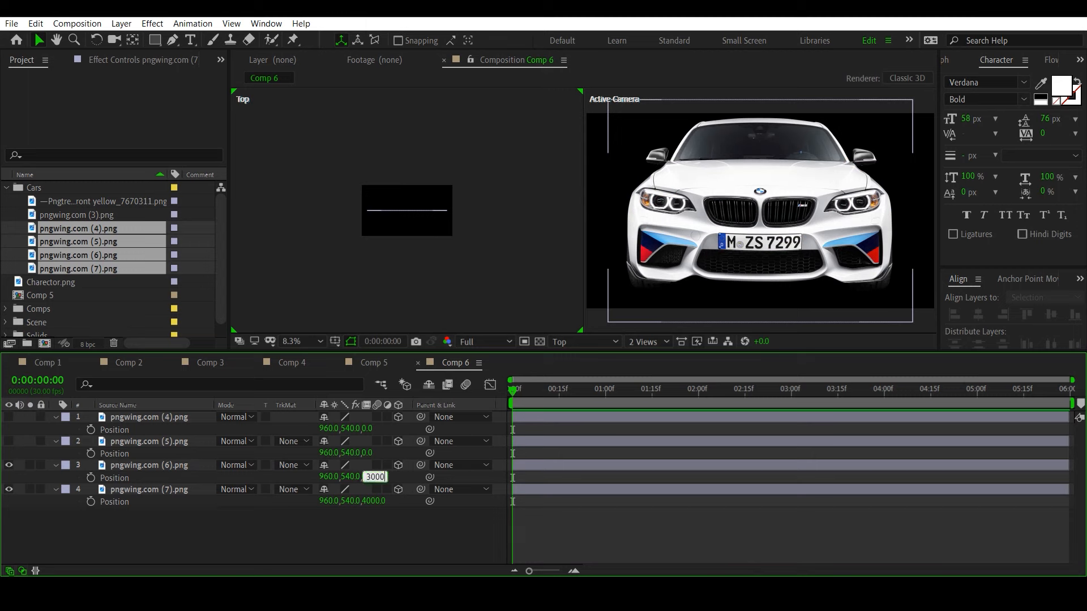
key("Return")
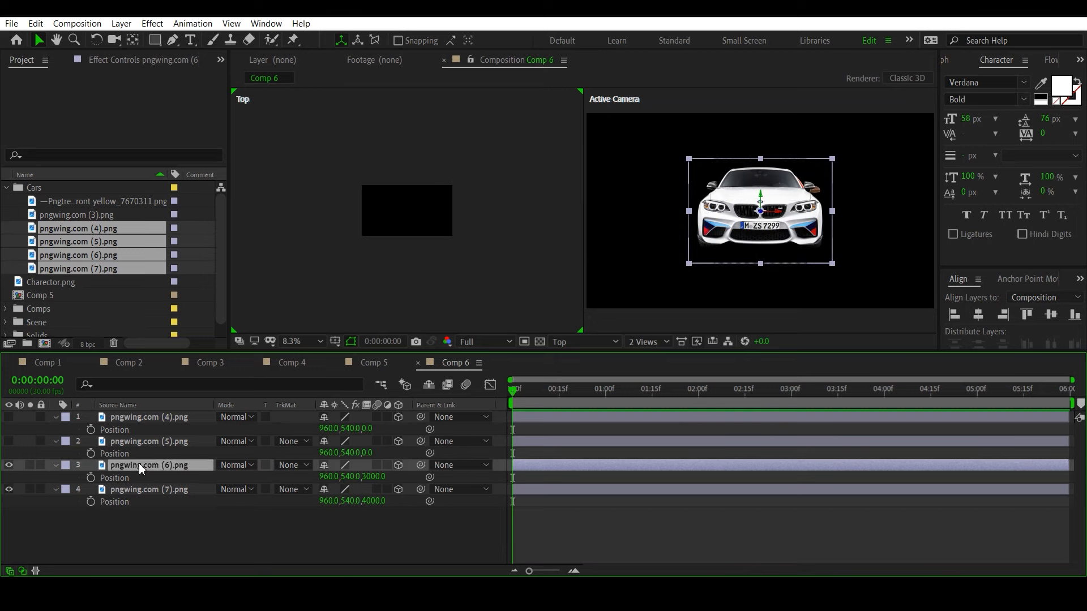
Hide pngwing.com (6).png and scale the red car layer, pngwing.com (7).png, to 39%.
left_click(141, 491)
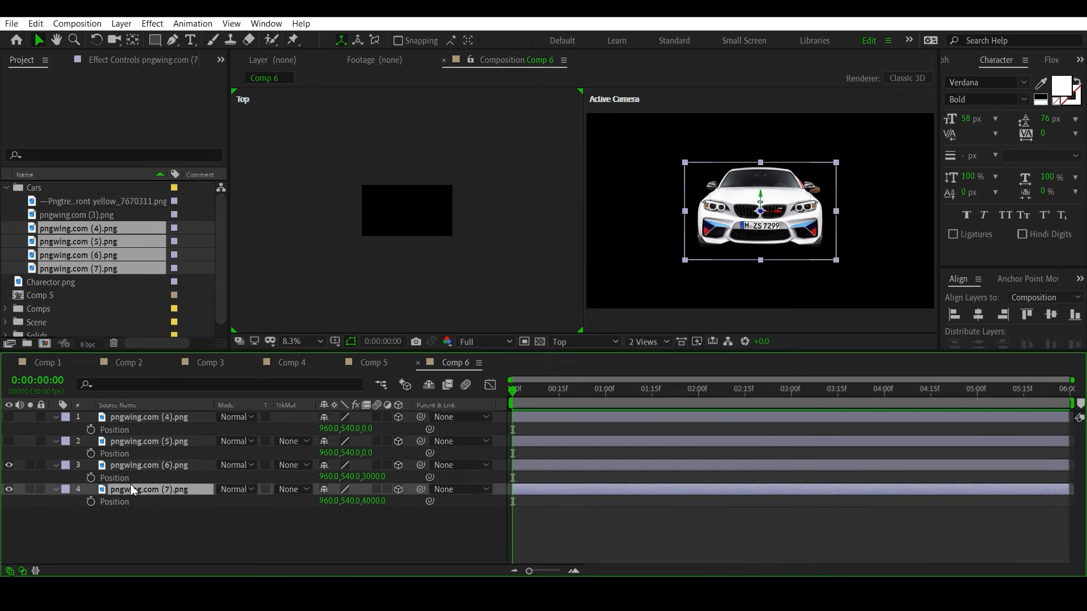
left_click(8, 464)
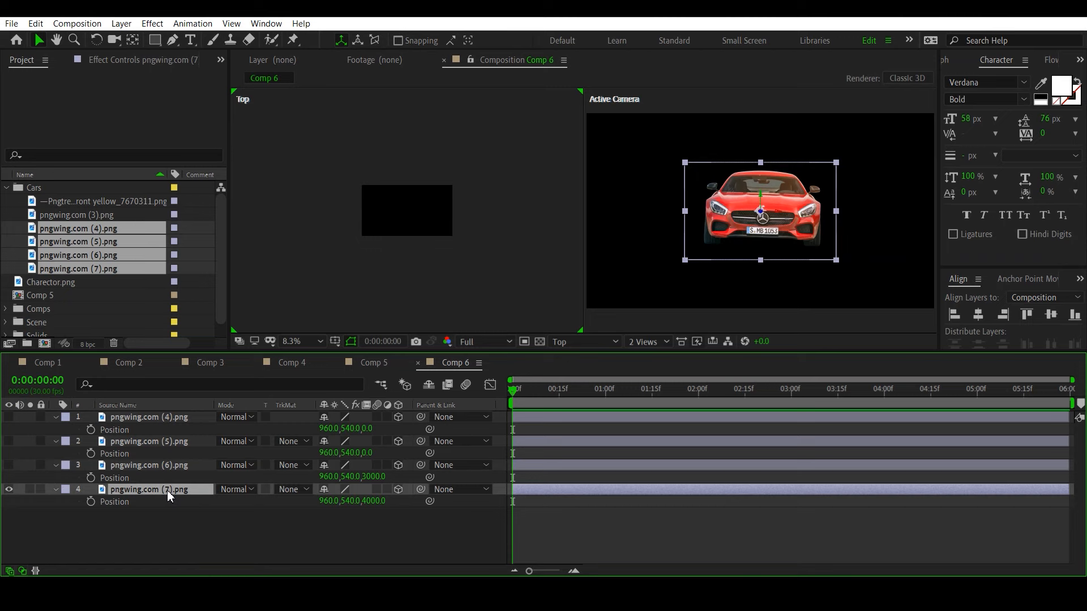
key("s")
left_click_drag(335, 501, 292, 501)
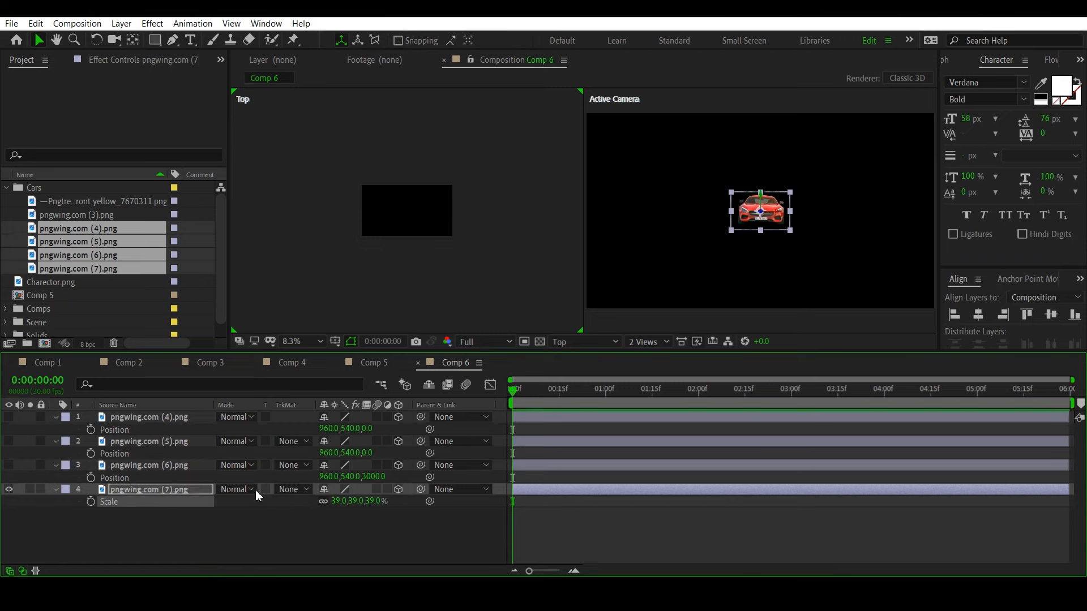
Show the white car layer pngwing.com (6).png again and scale it down to roughly match the red car.
left_click(161, 469)
left_click(9, 465)
key("s")
left_click_drag(340, 477, 302, 476)
Move the white car layer sideways, away from the red car, to X position 44.
left_click(168, 462)
key("p")
left_click_drag(326, 478, 308, 478)
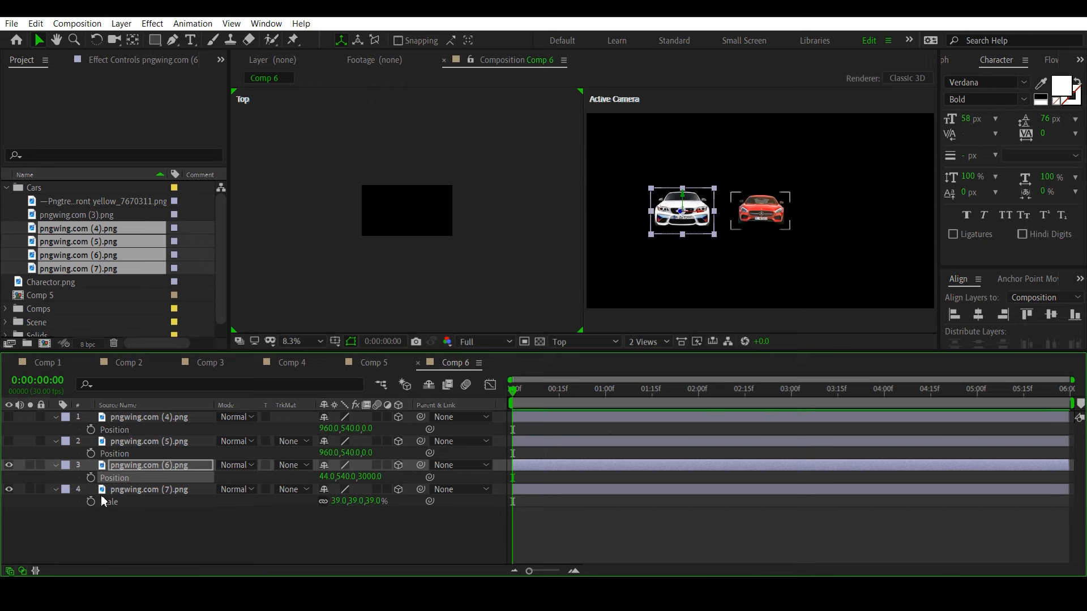
Display the Position properties of pngwing.com (6).png and pngwing.com (7).png together and check both cars' depth in the Top view.
left_click(138, 489, "shift")
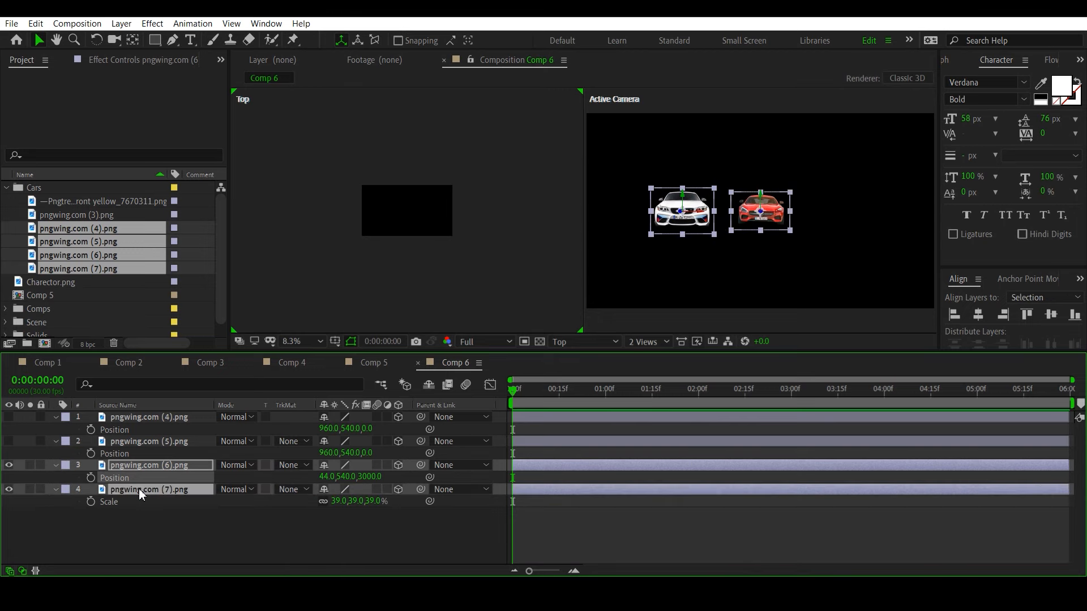
key("p")
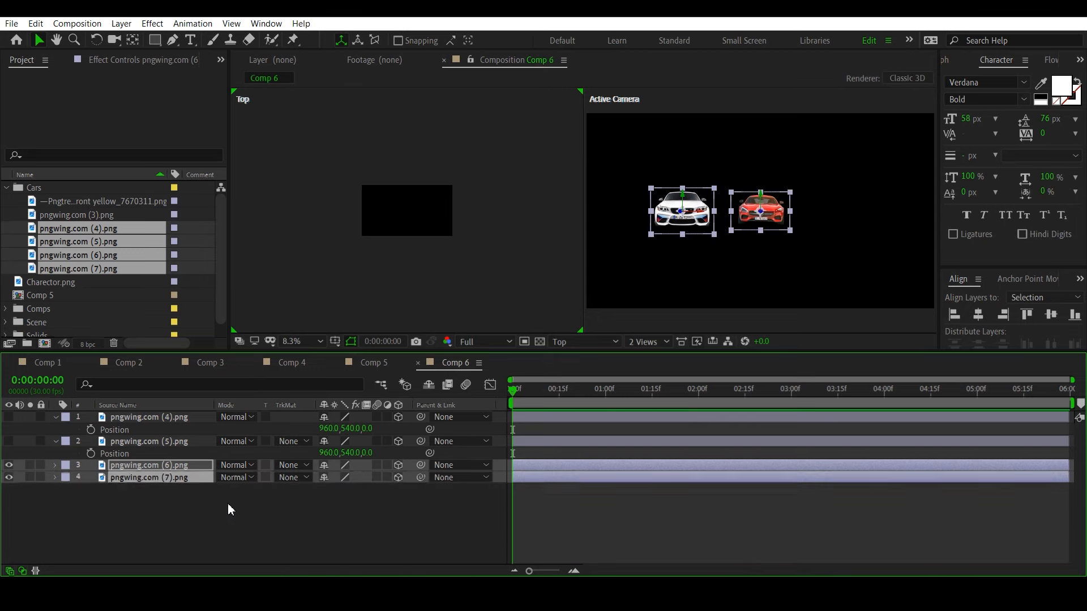
key("p")
left_click(281, 518)
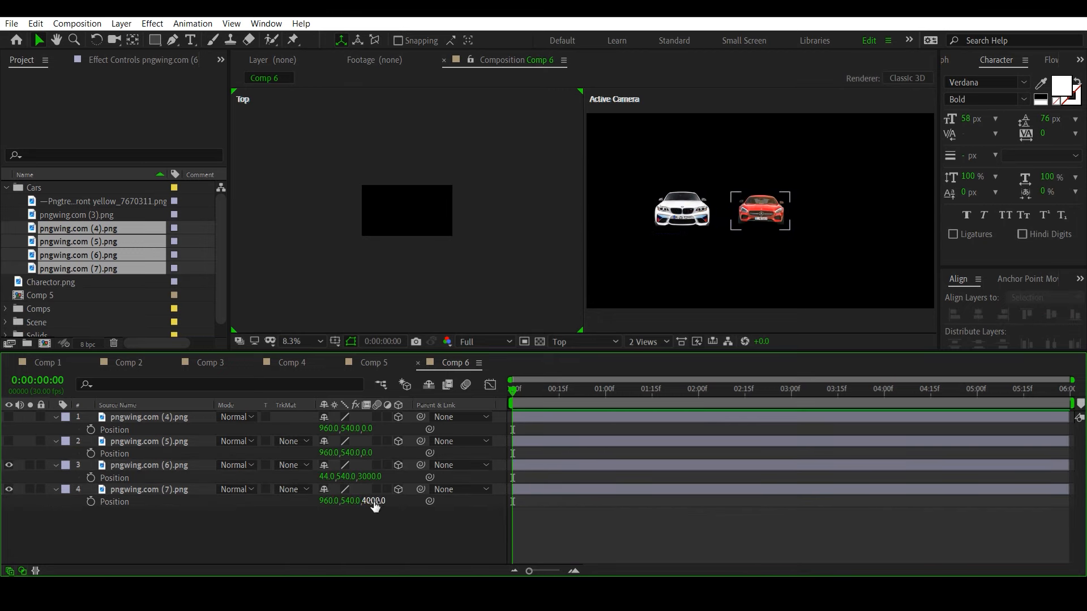
scroll(387, 243, "down", 1)
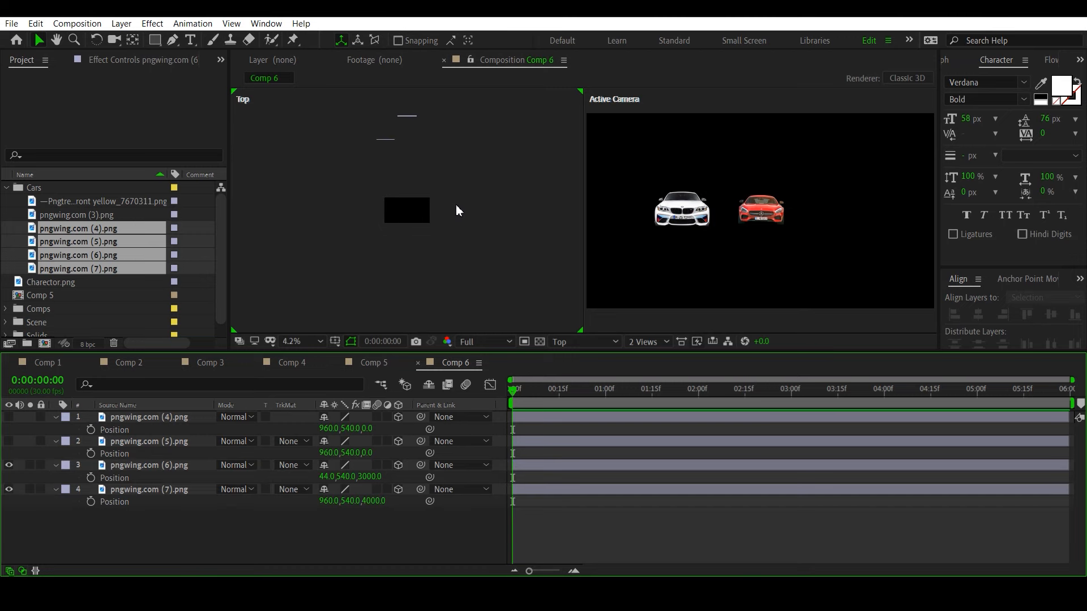
Show the pngwing.com (5).png car layer and set its Position to X 1734 and Z 2000.
left_click_drag(457, 205, 450, 268)
left_click(141, 490)
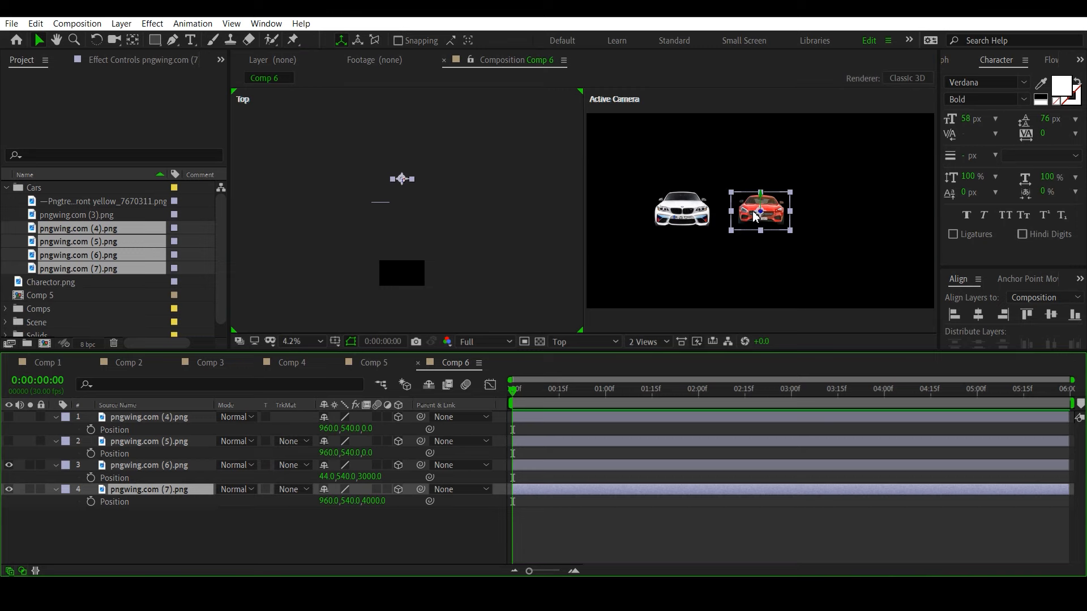
left_click(381, 202)
left_click(186, 552)
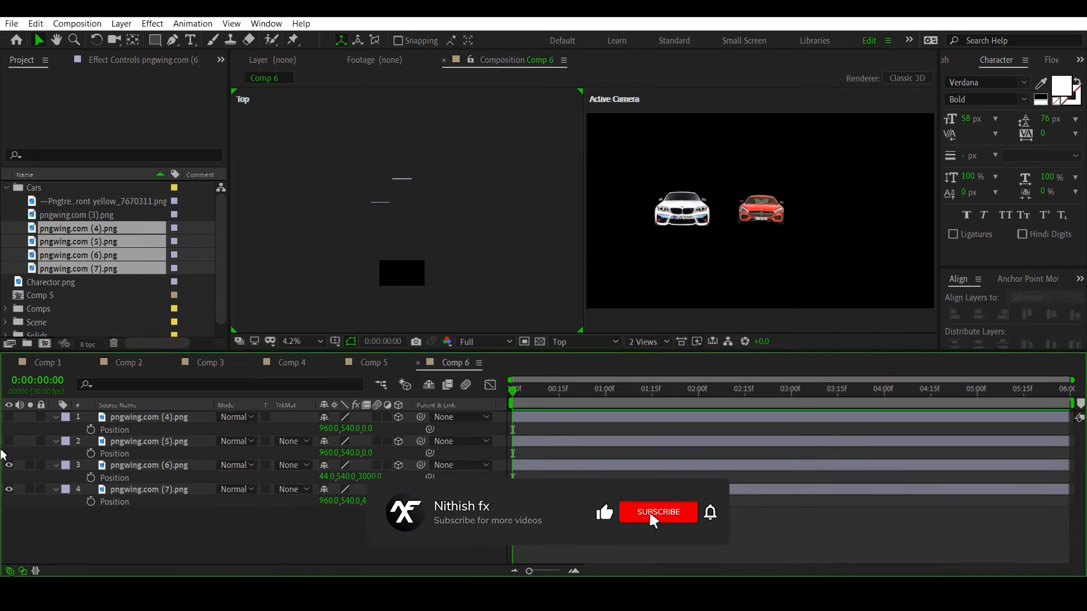
left_click(9, 443)
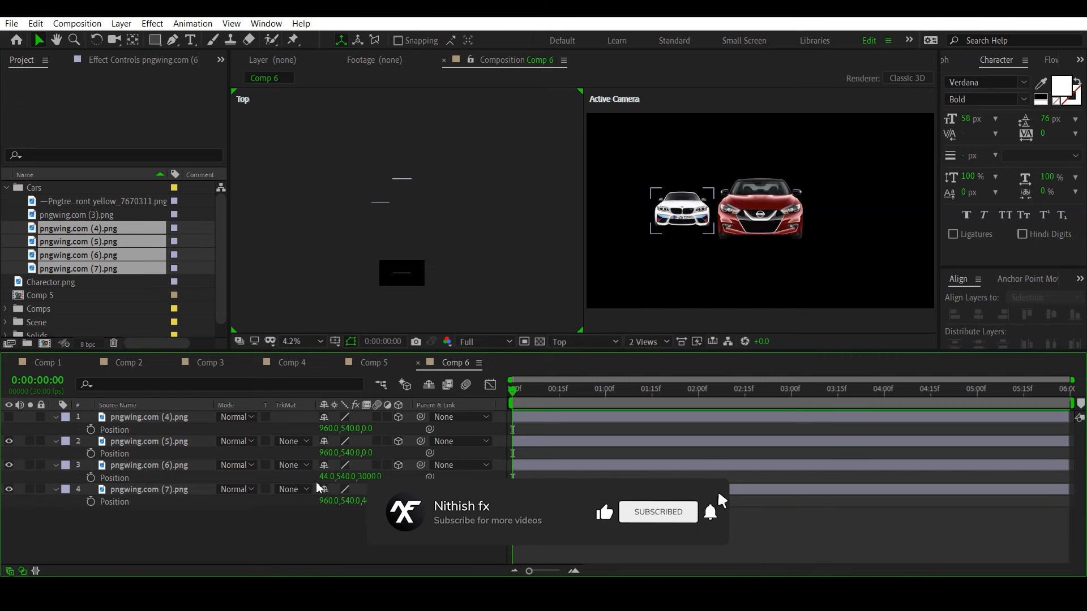
left_click(159, 442)
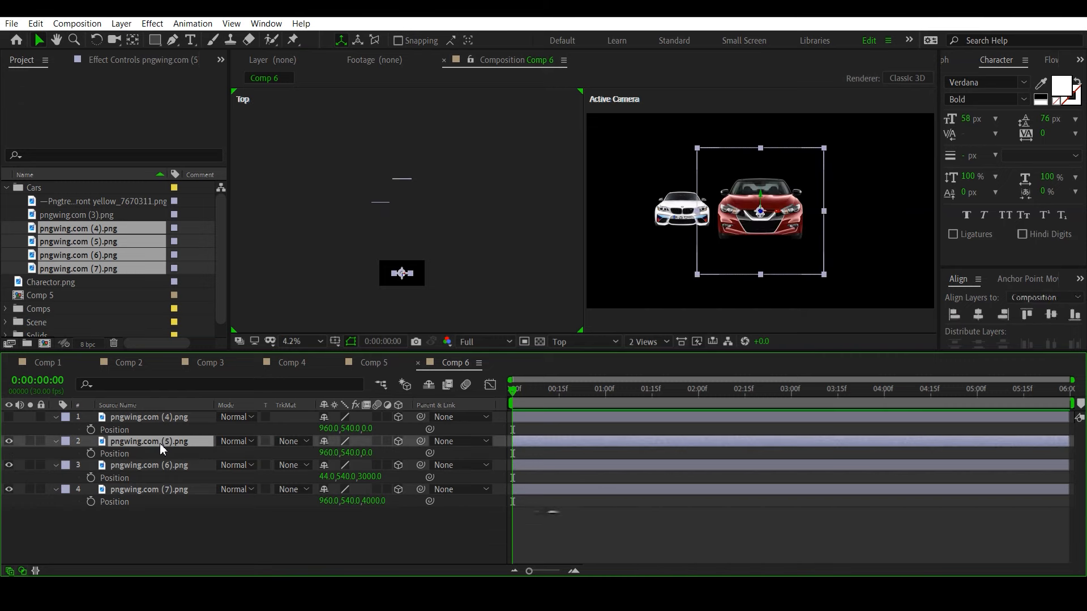
left_click(365, 453)
type("2000")
key("Return")
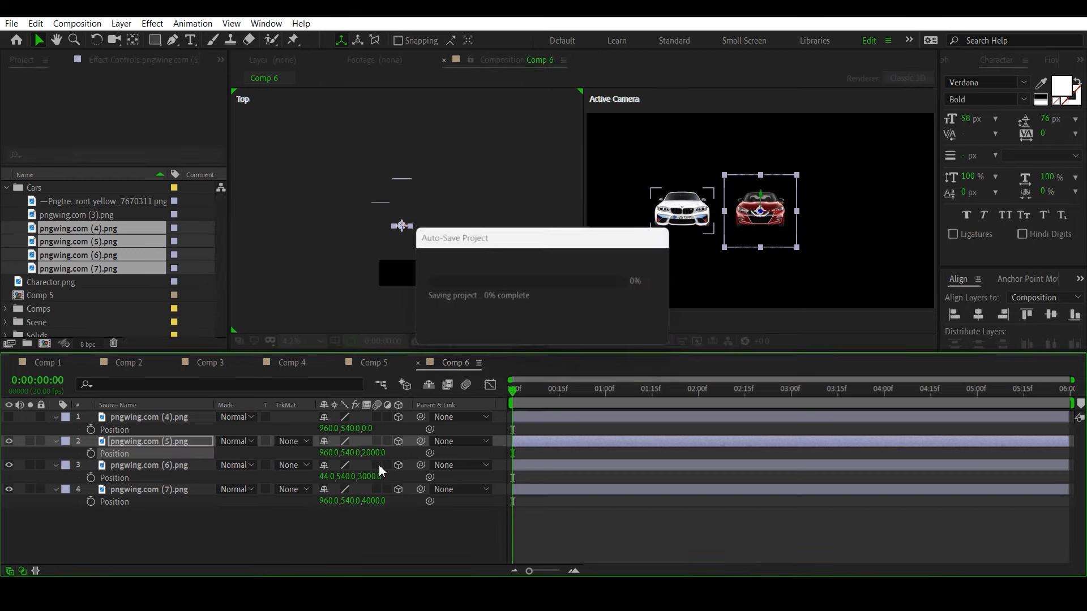
left_click(141, 441)
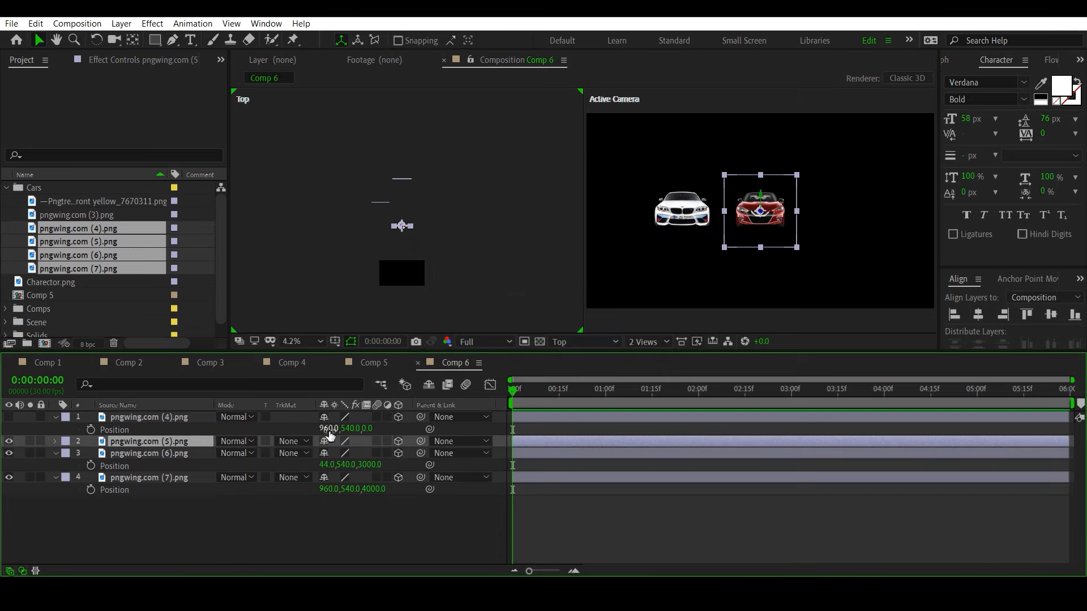
left_click_drag(321, 453, 920, 510)
Show the pngwing.com (4).png car layer and push it back in depth to Z position 1173.
left_click(9, 417)
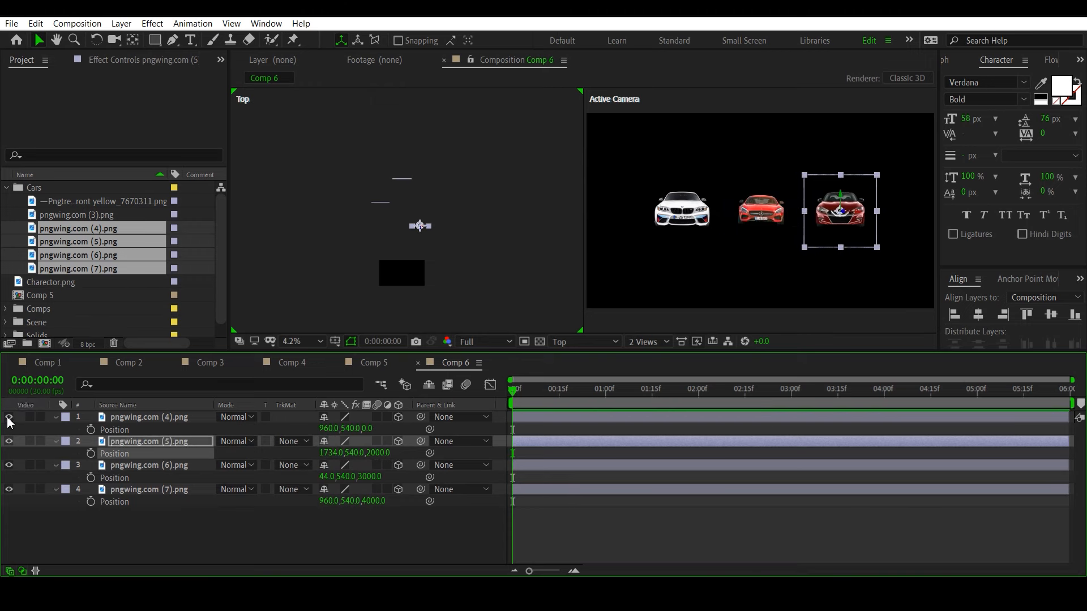
left_click(142, 416)
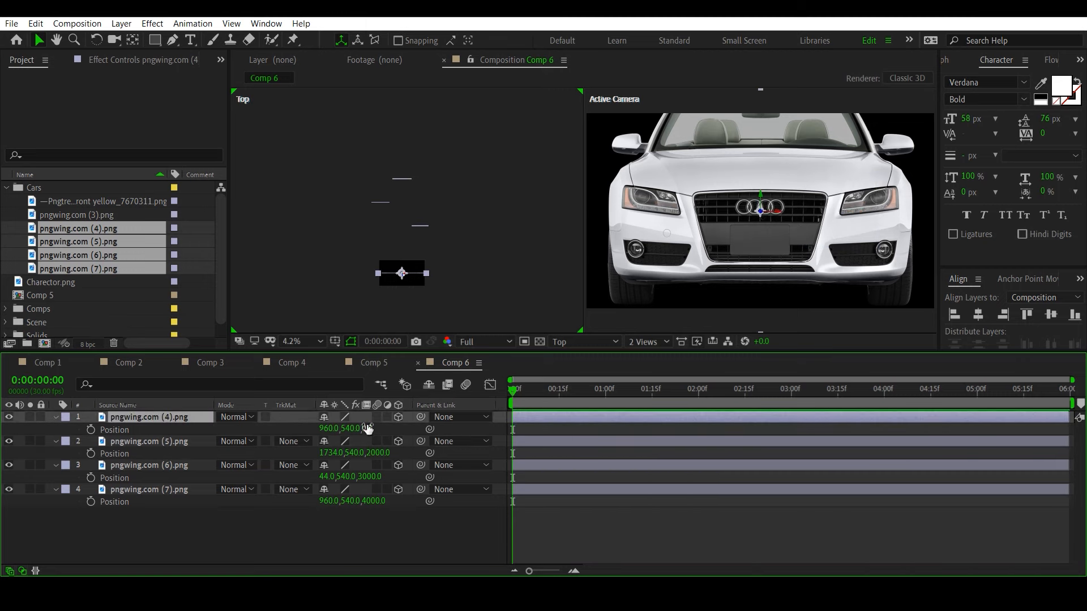
left_click_drag(369, 429, 510, 428)
Scale pngwing.com (4).png down to 75% and lower it to Y position 625.
key("s")
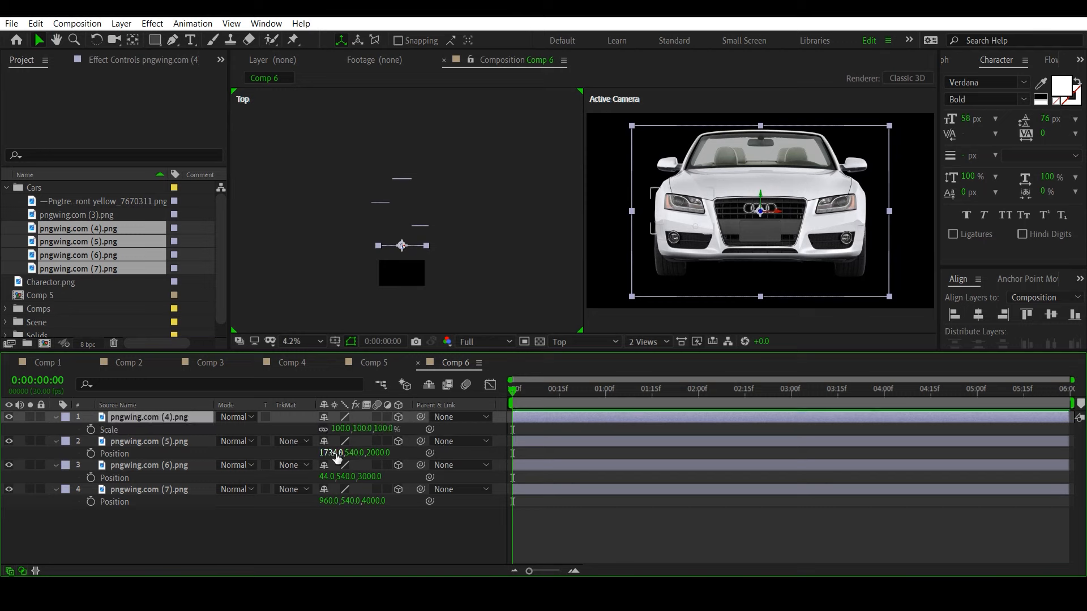
left_click(334, 428)
left_click_drag(334, 428, 321, 428)
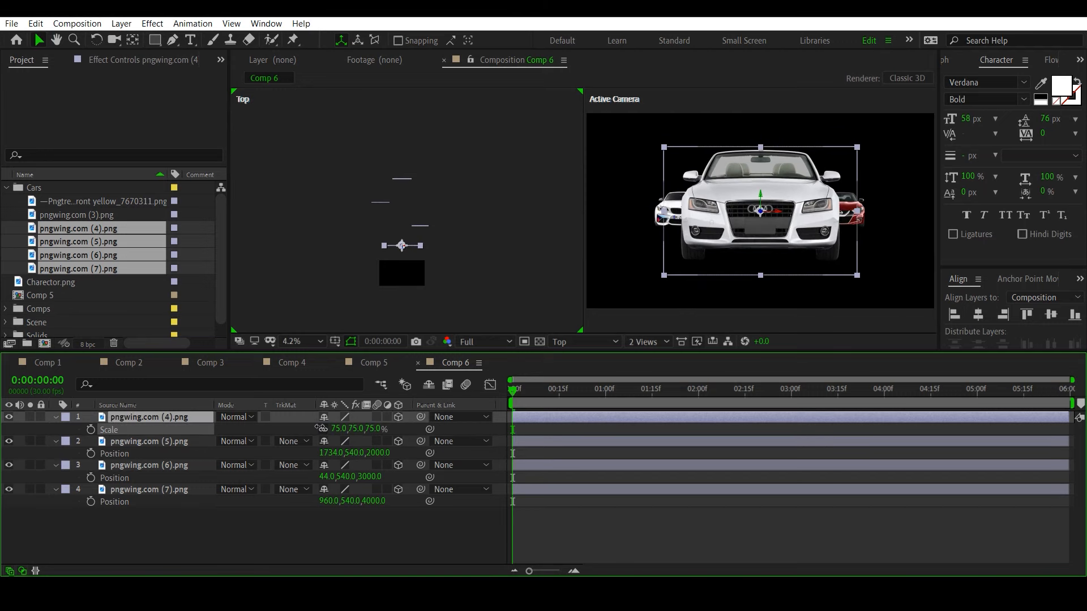
left_click(186, 420)
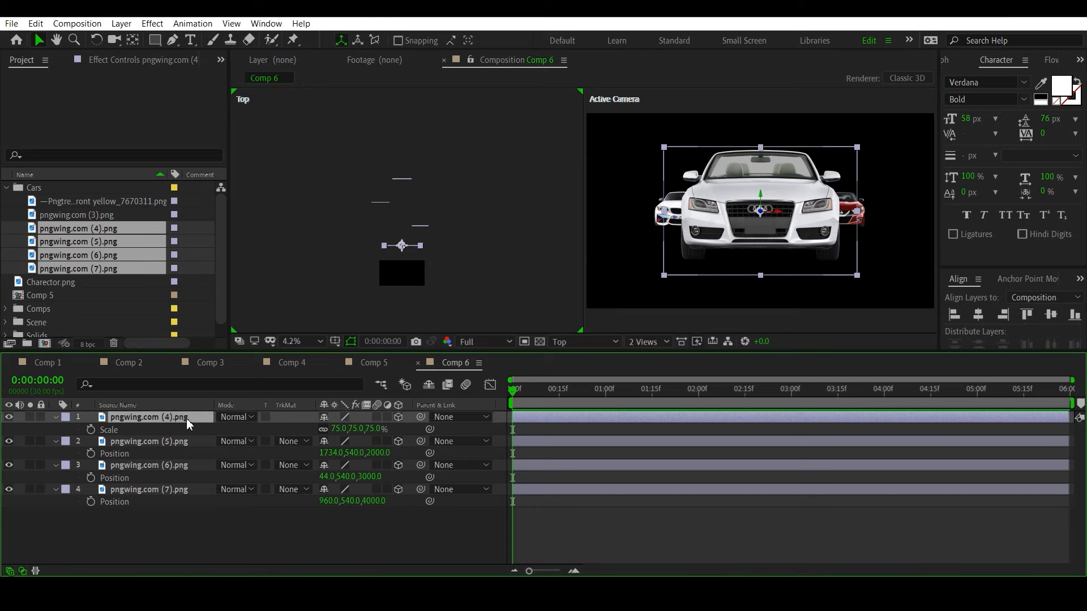
key("p")
left_click_drag(352, 429, 416, 431)
left_click(525, 514)
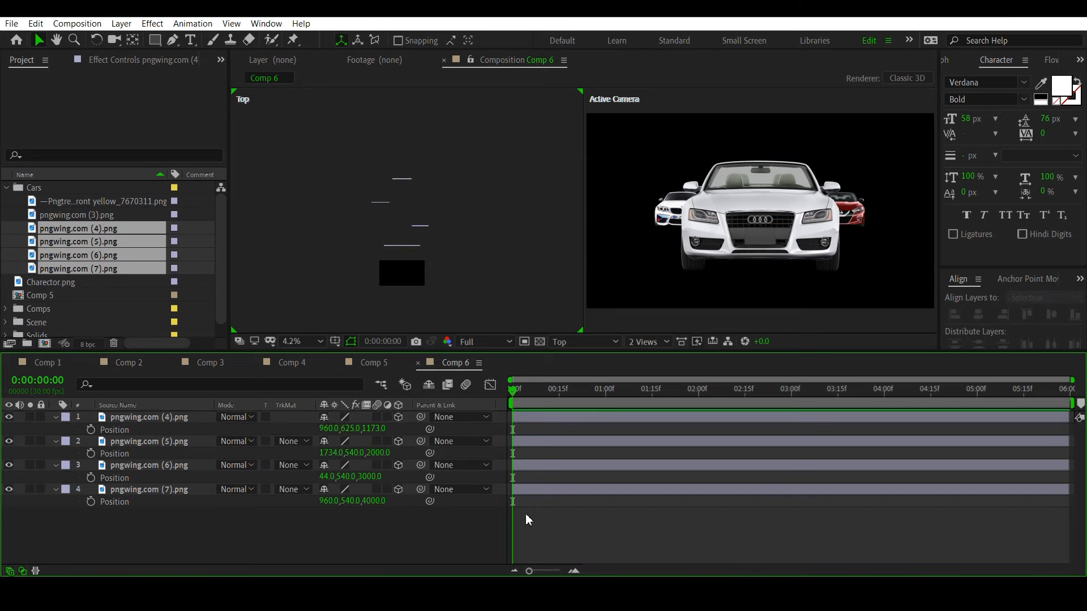
Hide all four car layers and show them again one by one, back to front, checking each car's depth in the Top view.
left_click_drag(9, 417, 9, 463)
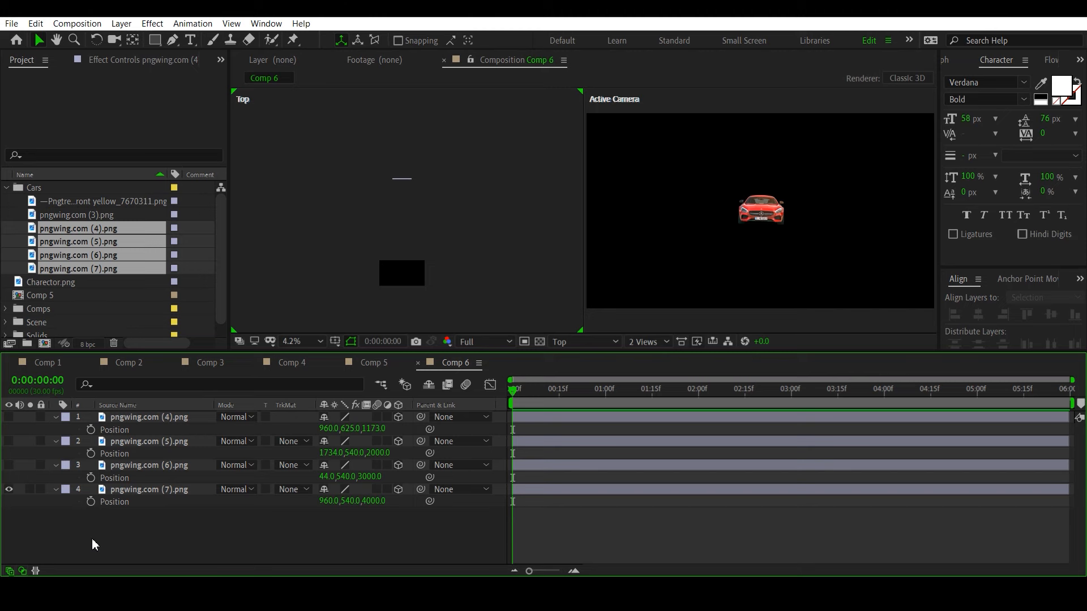
left_click(9, 490)
left_click(8, 417)
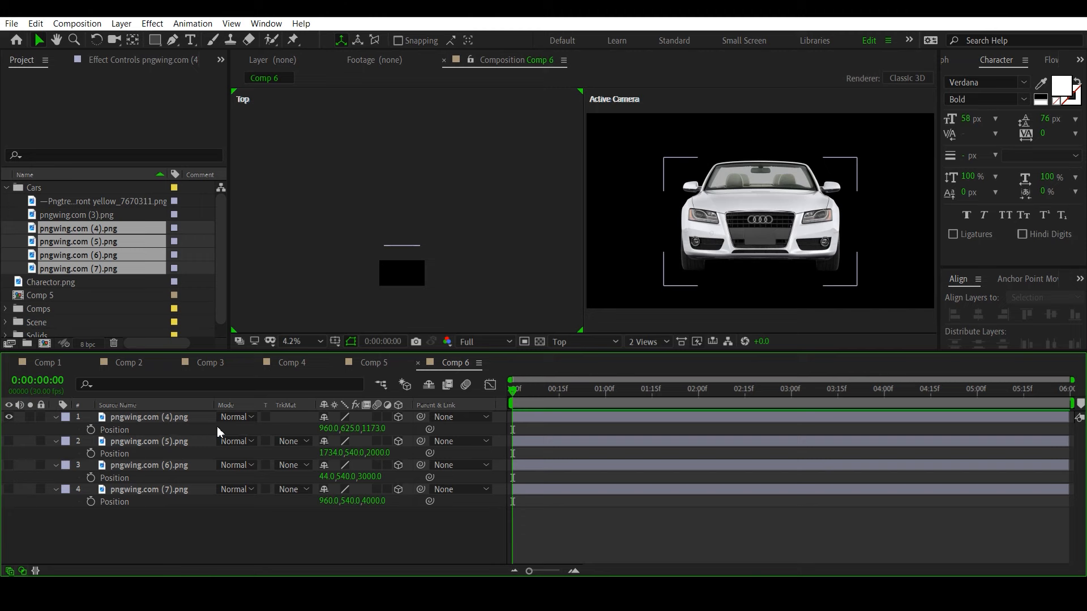
left_click(9, 419)
left_click(9, 490)
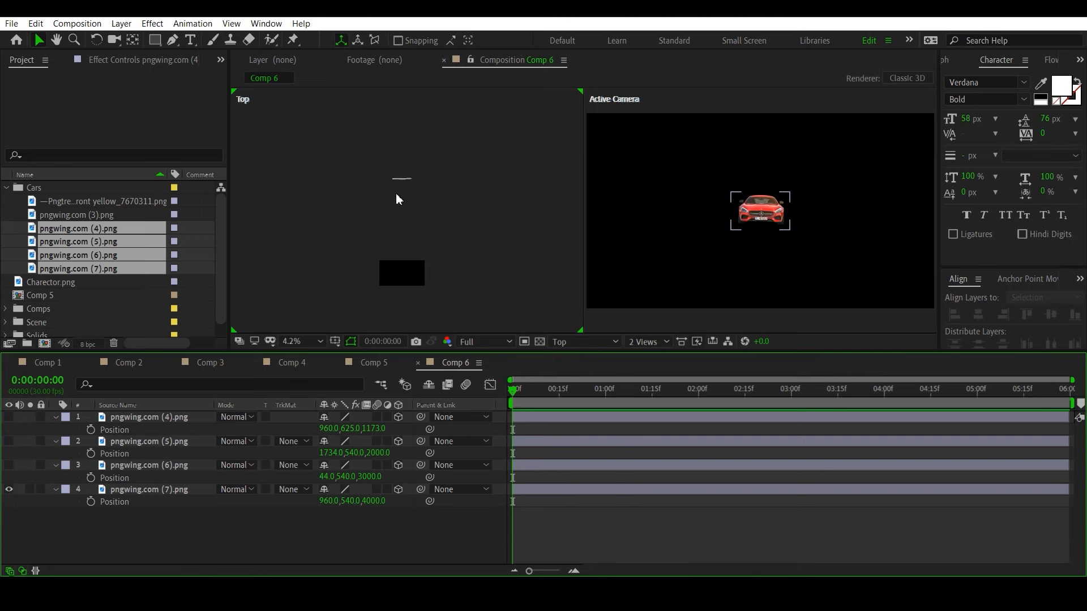
left_click(9, 466)
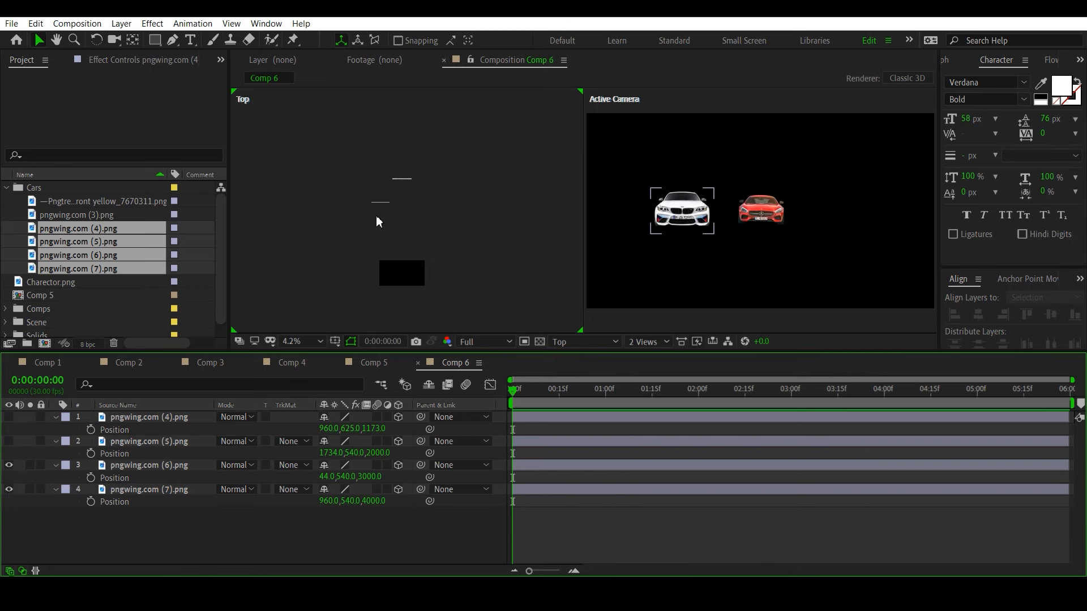
left_click(9, 442)
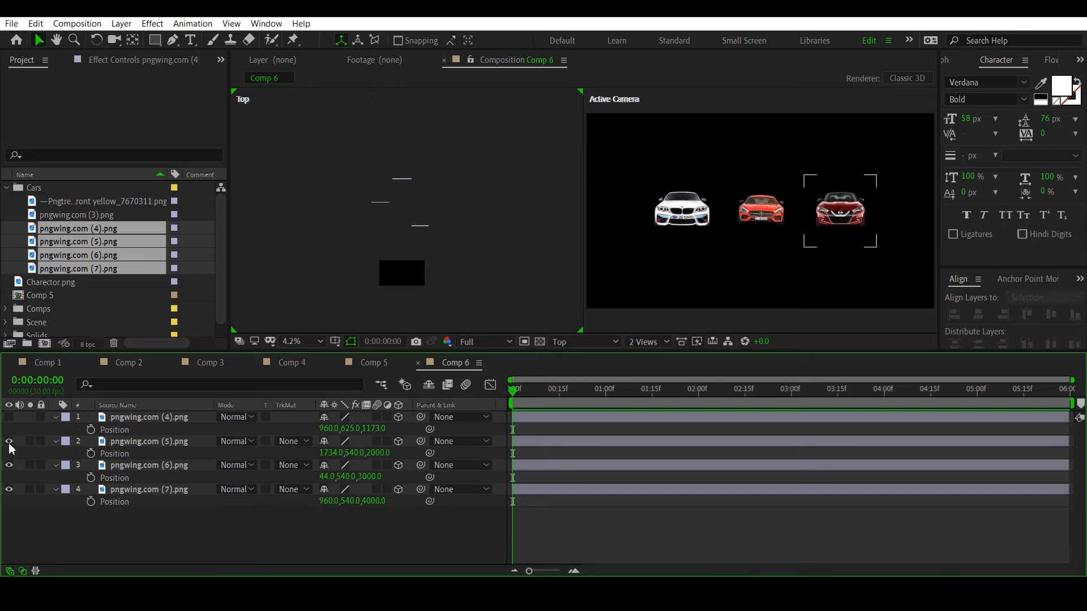
left_click(9, 418)
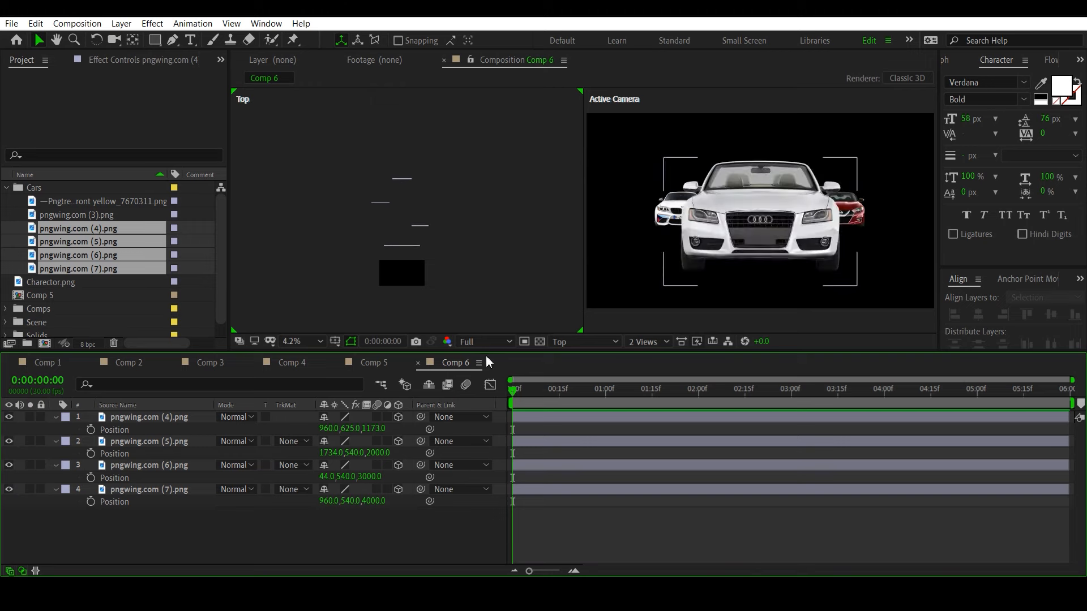
Collapse the Position properties of all four car layers in the timeline.
left_click(56, 419)
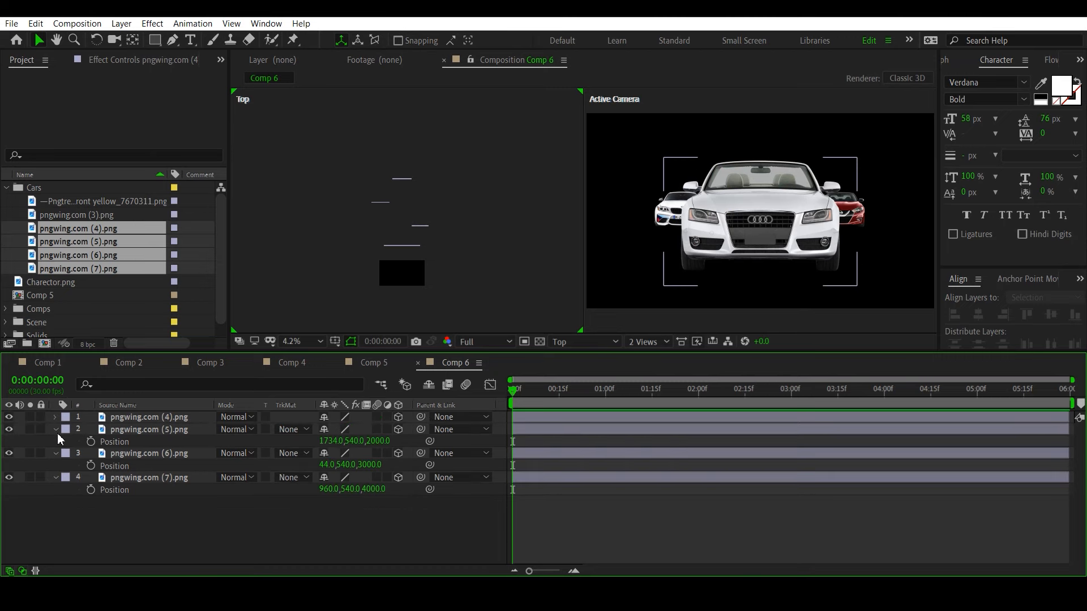
left_click(56, 430)
left_click(56, 441)
left_click(55, 454)
left_click(83, 497)
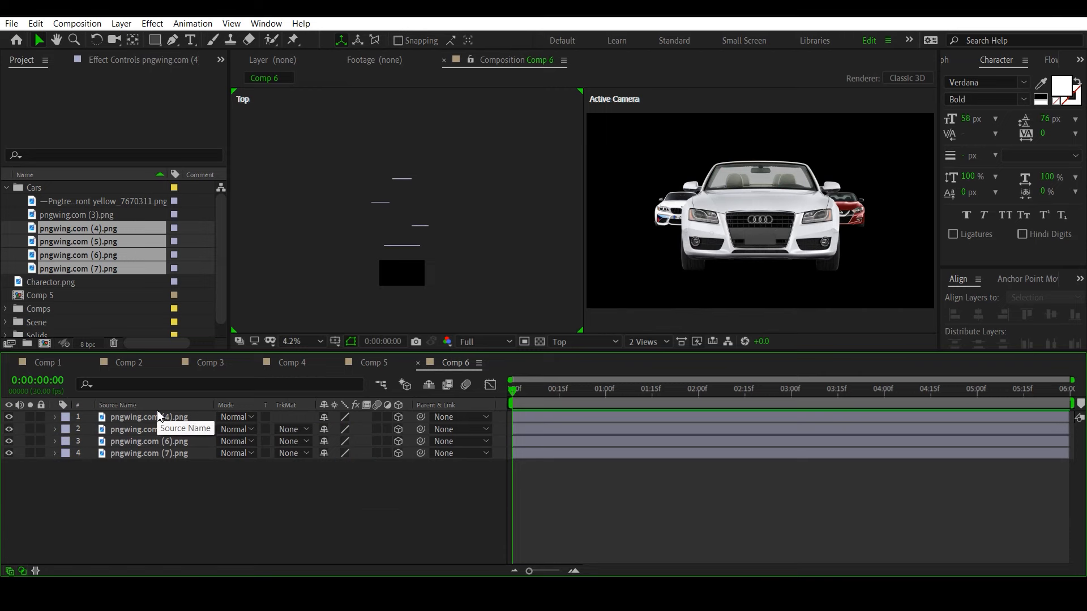
Create a Two-Node Camera named Camera 1 with the 35mm preset.
key("ctrl+alt+shift+c")
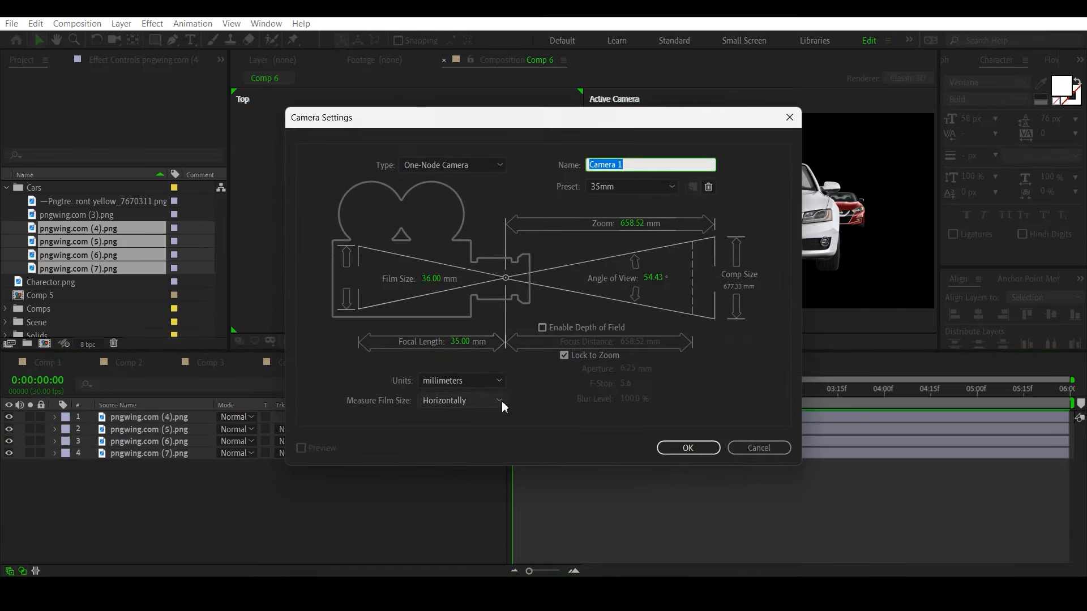
left_click(499, 164)
left_click(453, 194)
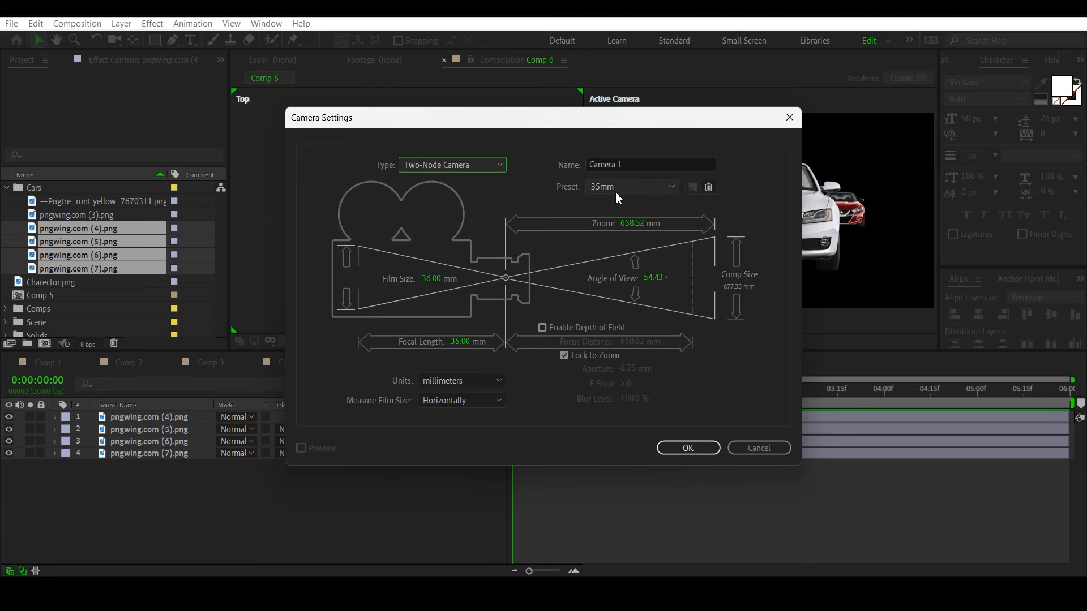
left_click(669, 190)
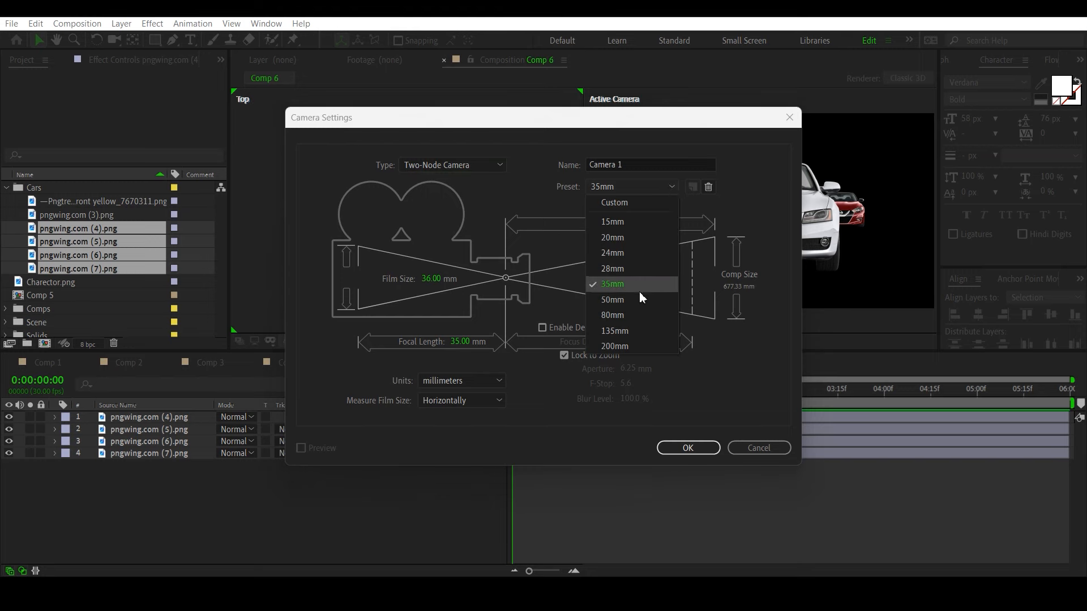
left_click(463, 292)
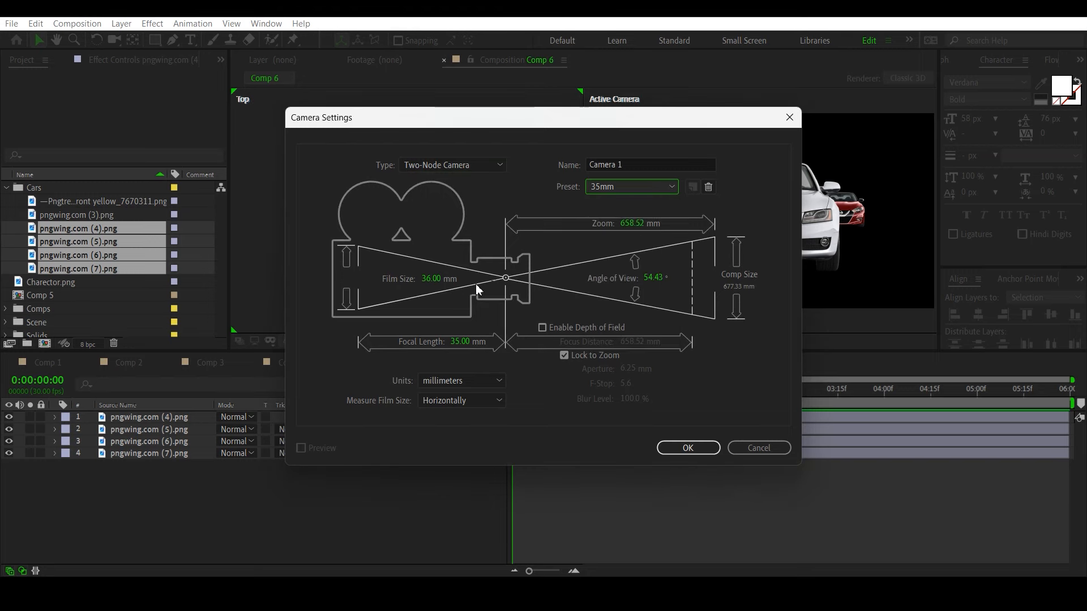
left_click(643, 190)
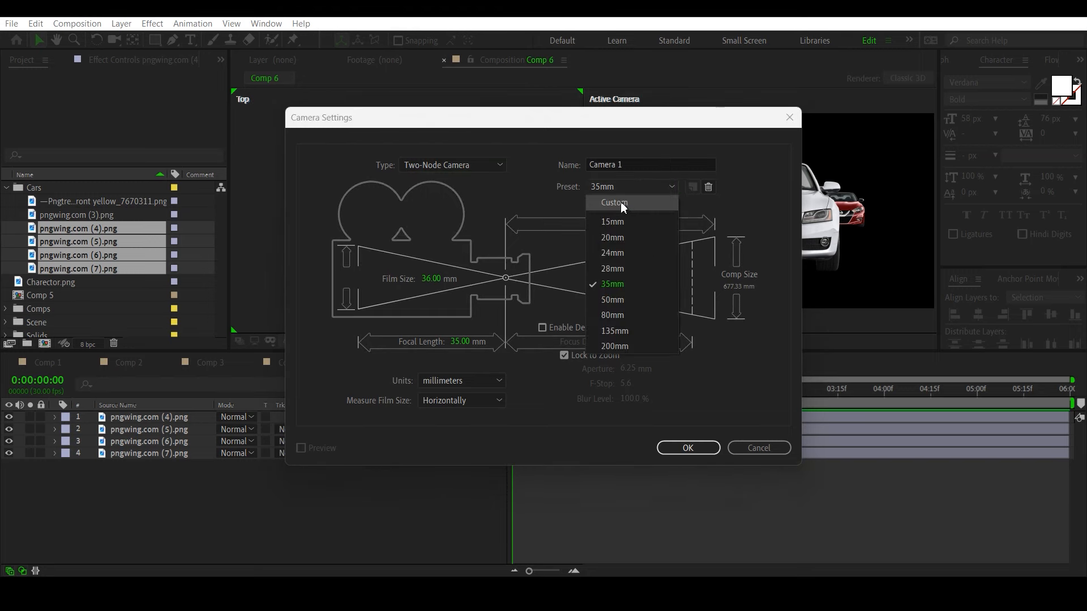
left_click(491, 199)
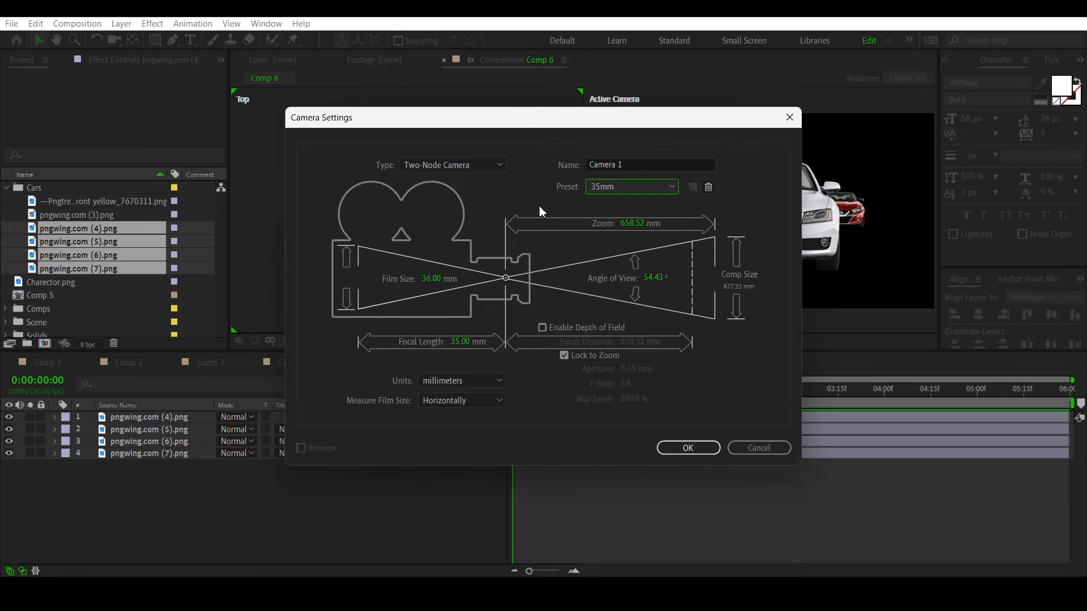
left_click(682, 447)
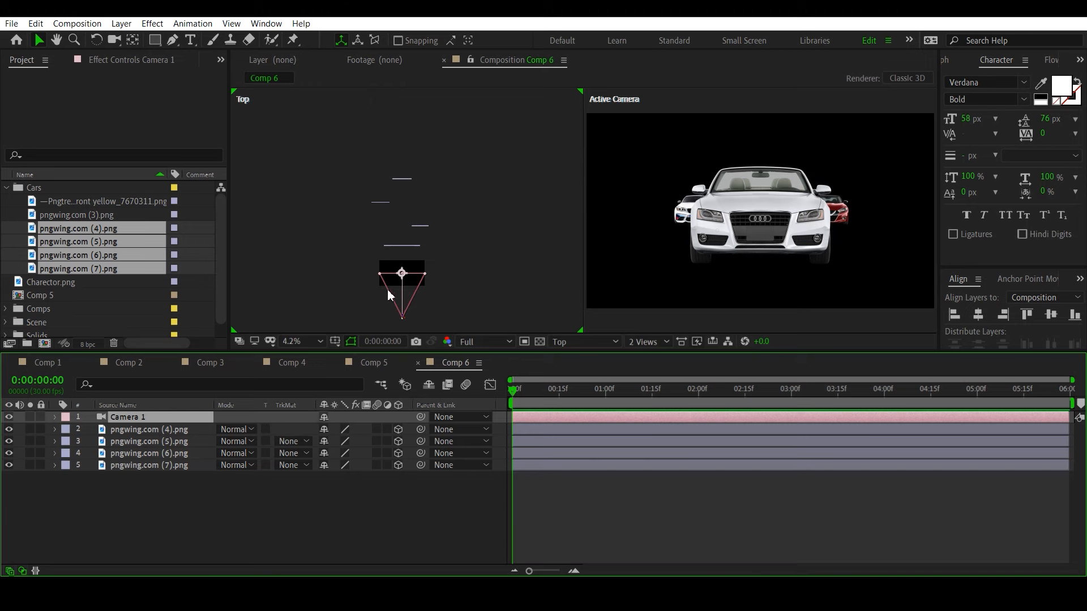
Toggle the visibility of Camera 1 to compare the Active Camera view with and without it, leaving the camera on.
left_click(9, 418)
left_click(9, 418)
left_click(9, 417)
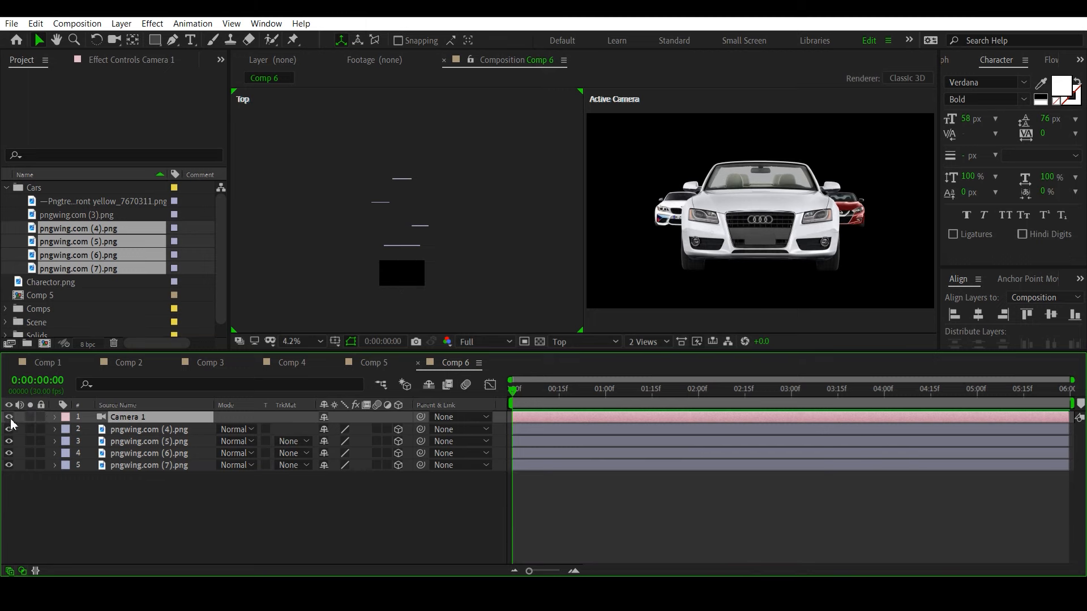
left_click(9, 418)
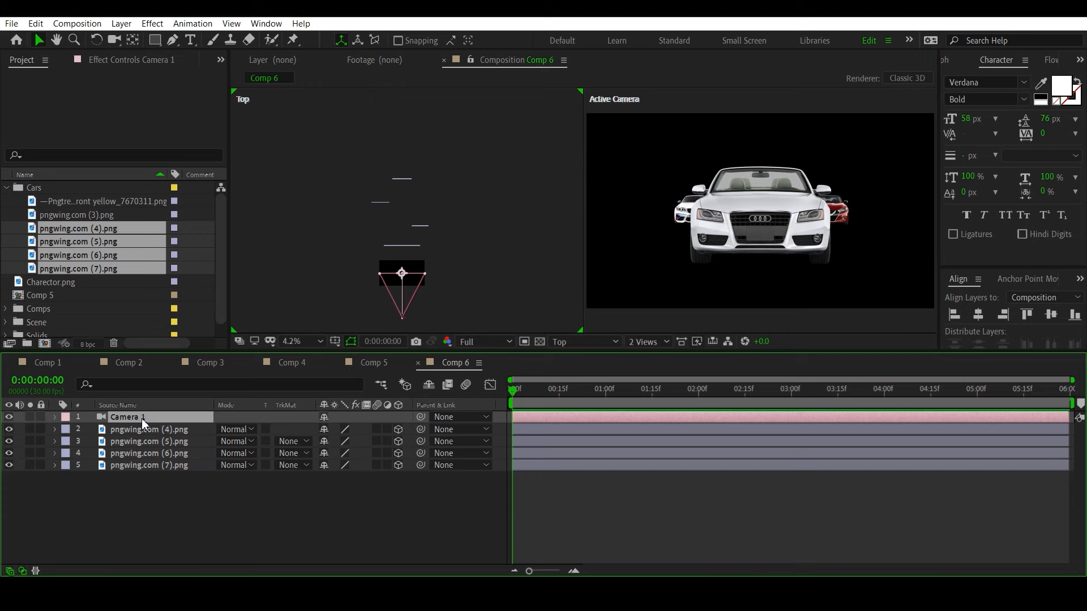
Add a null object, parent Camera 1 to it and make the null a 3D layer.
key("ctrl+alt+shift+y")
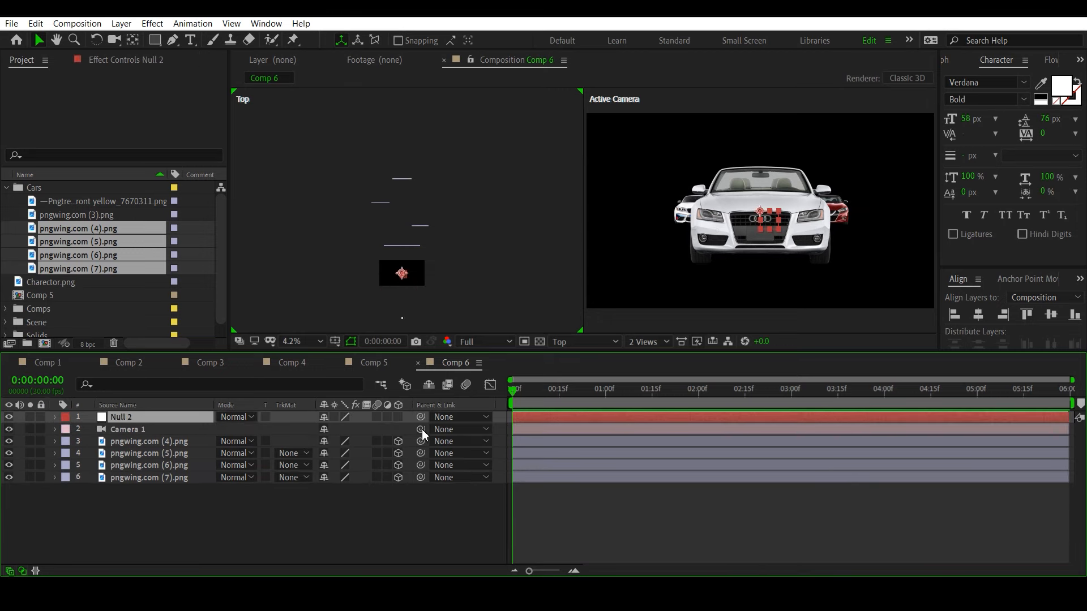
left_click_drag(421, 429, 182, 419)
left_click(398, 418)
Display the null's Position and move the null with its parented camera forward to Z position 938.
key("p")
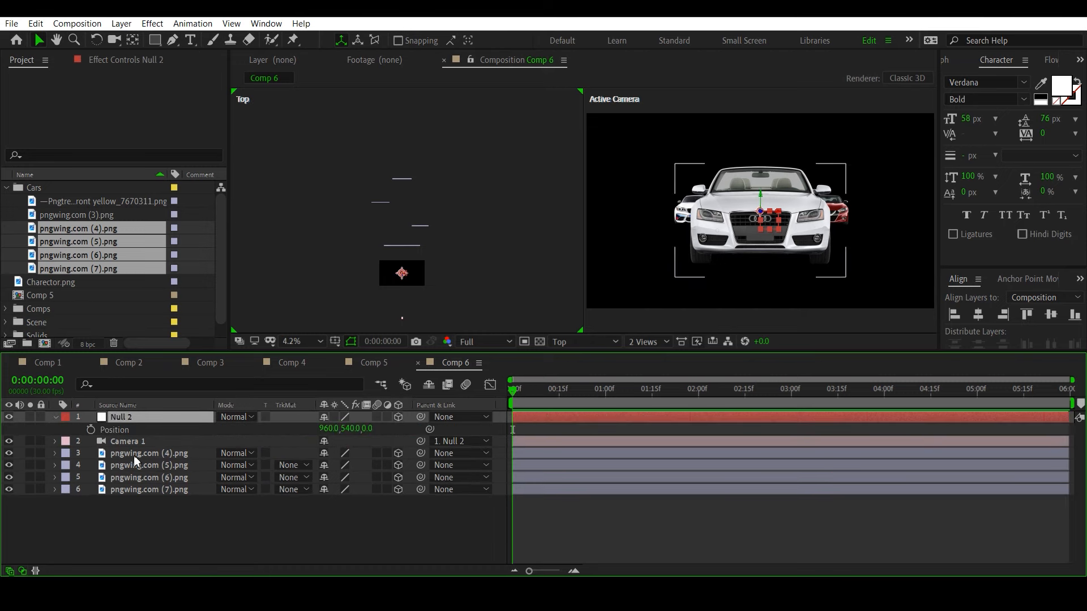
left_click(139, 442)
key("p")
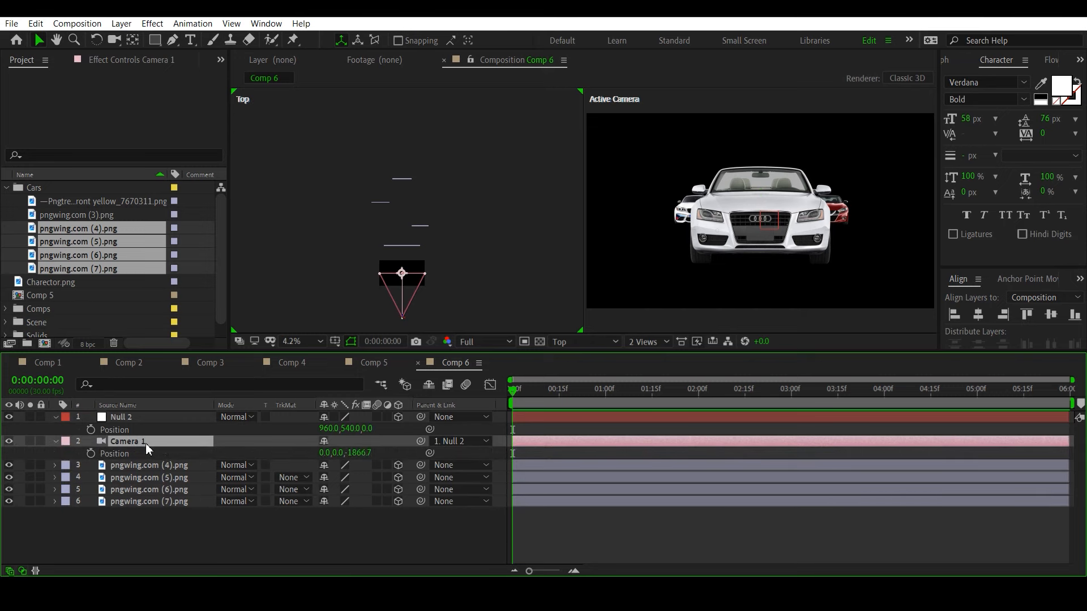
key("p")
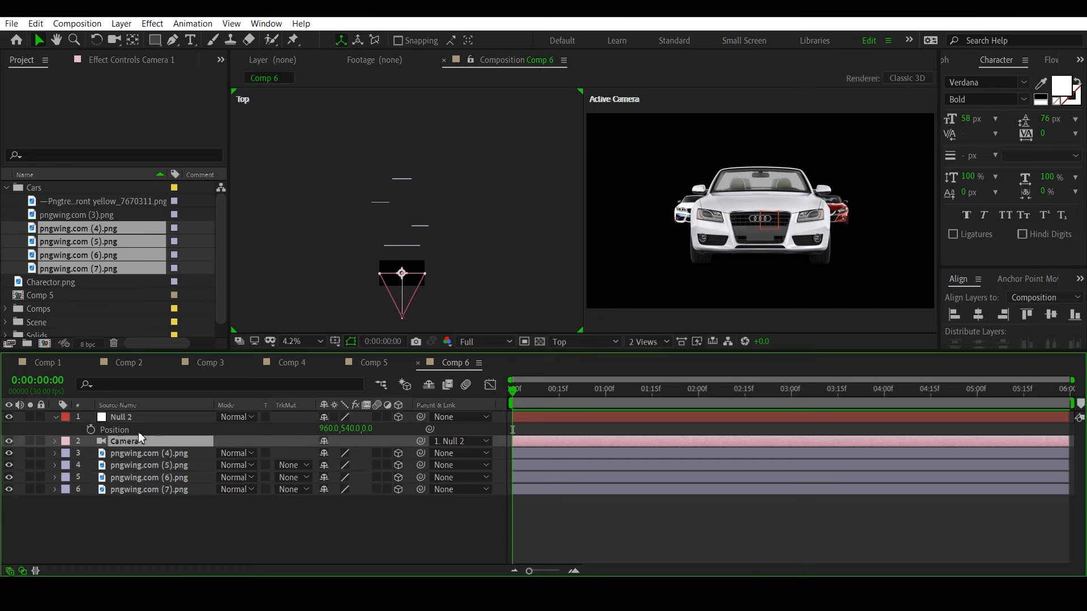
left_click(116, 417)
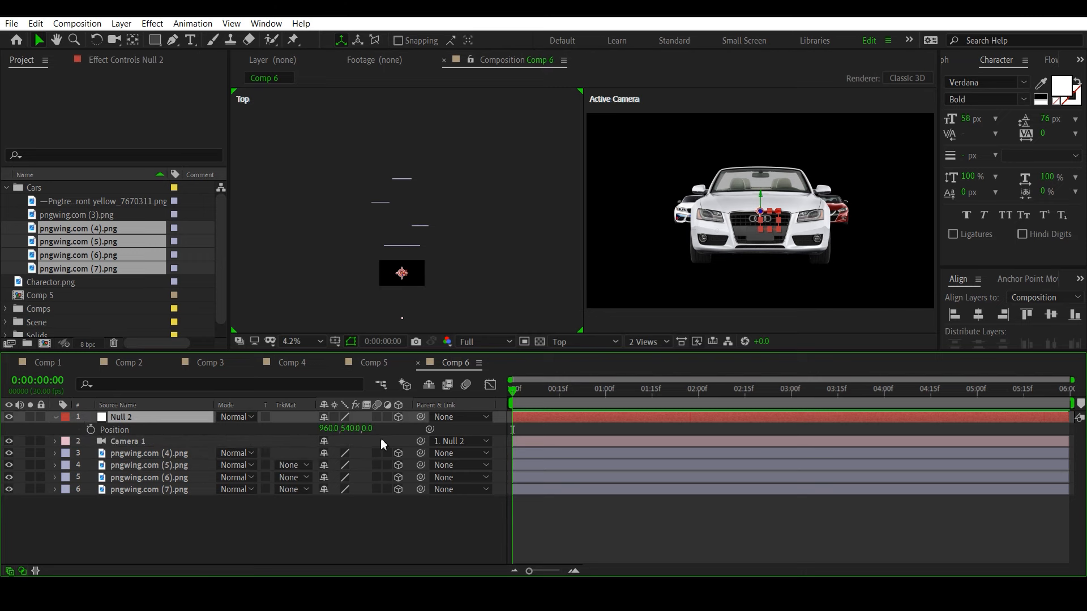
left_click_drag(368, 429, 784, 408)
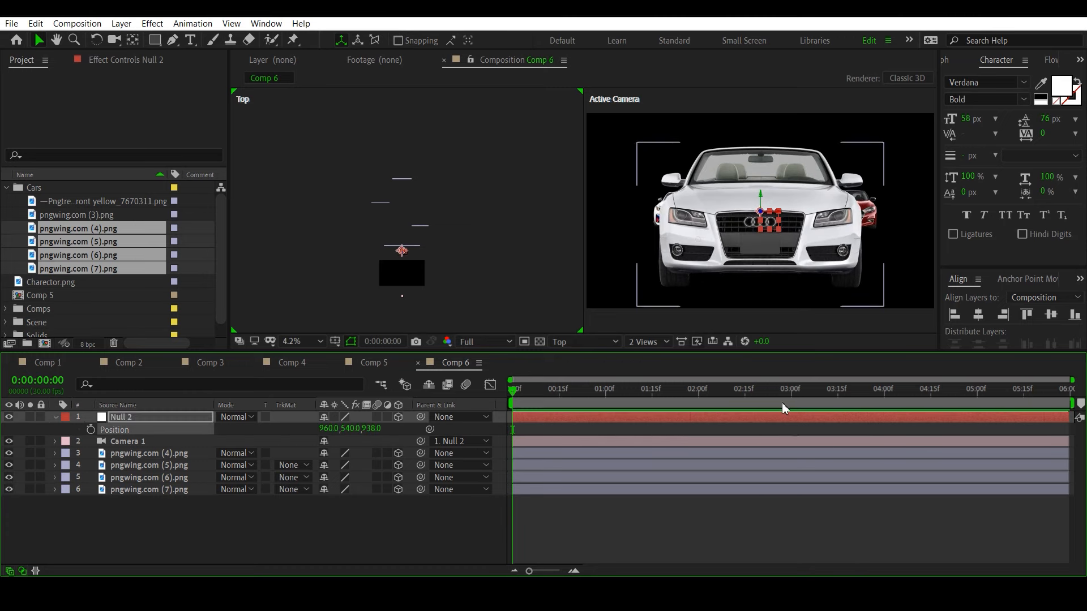
Move the null with its parented camera forward to Z position 4441, framing the farthest red car, and select the camera to check its placement.
left_click_drag(370, 429, 434, 426)
left_click(429, 304)
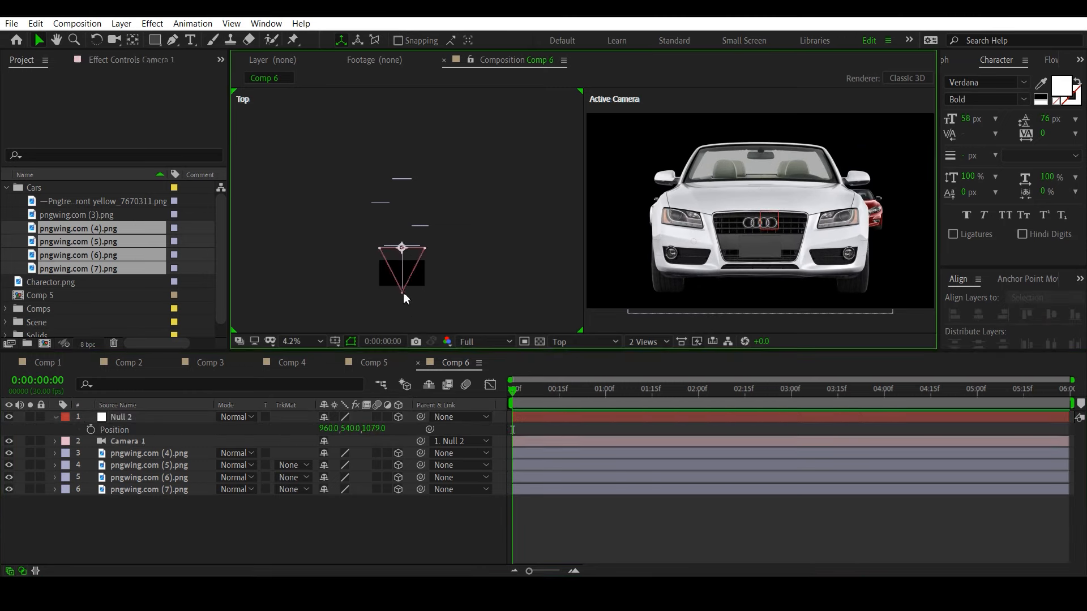
left_click(403, 292)
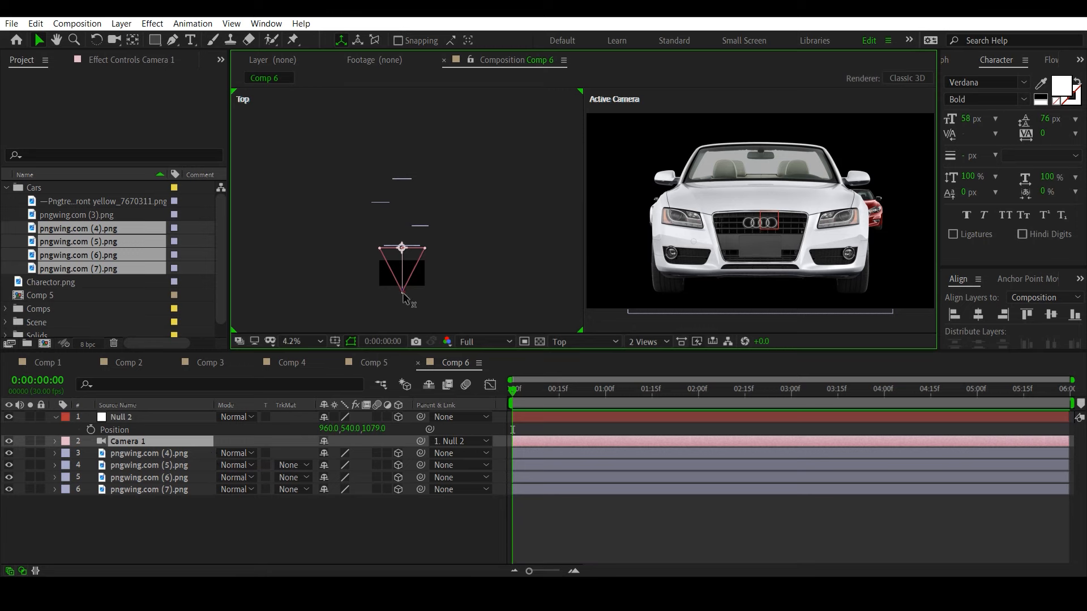
left_click_drag(379, 429, 441, 428)
left_click_drag(1084, 457, 1085, 457)
left_click_drag(373, 429, 902, 448)
left_click_drag(376, 428, 755, 426)
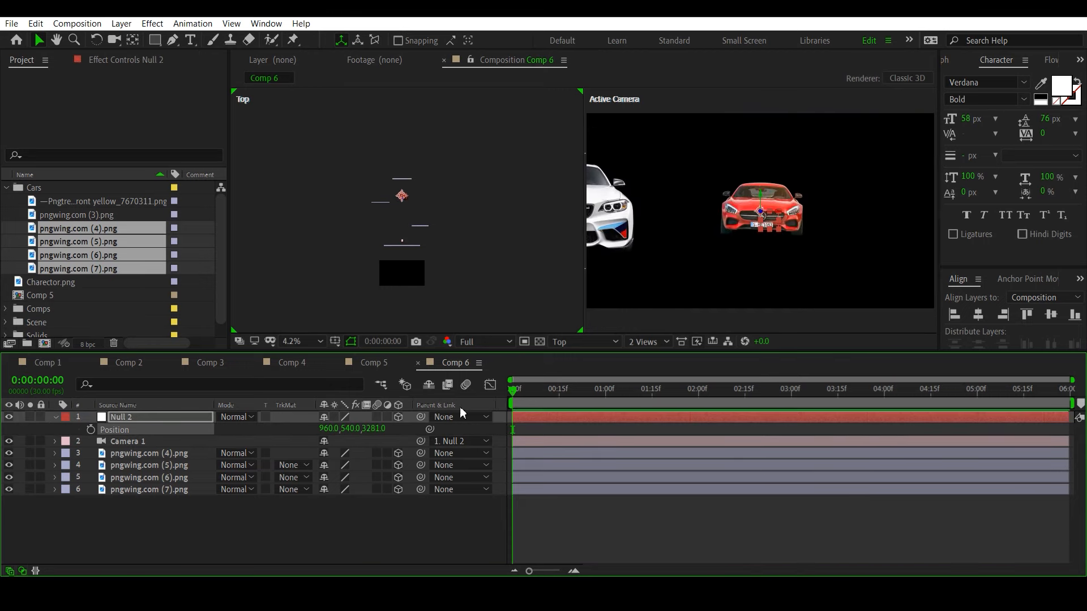
left_click_drag(378, 430, 508, 437)
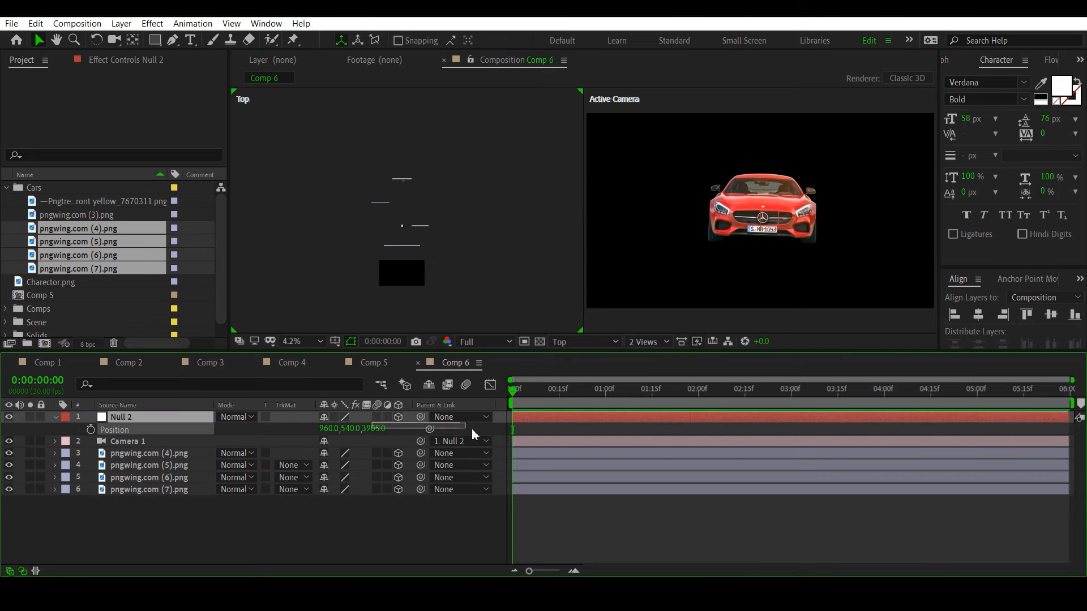
left_click_drag(381, 429, 754, 454)
left_click(398, 291)
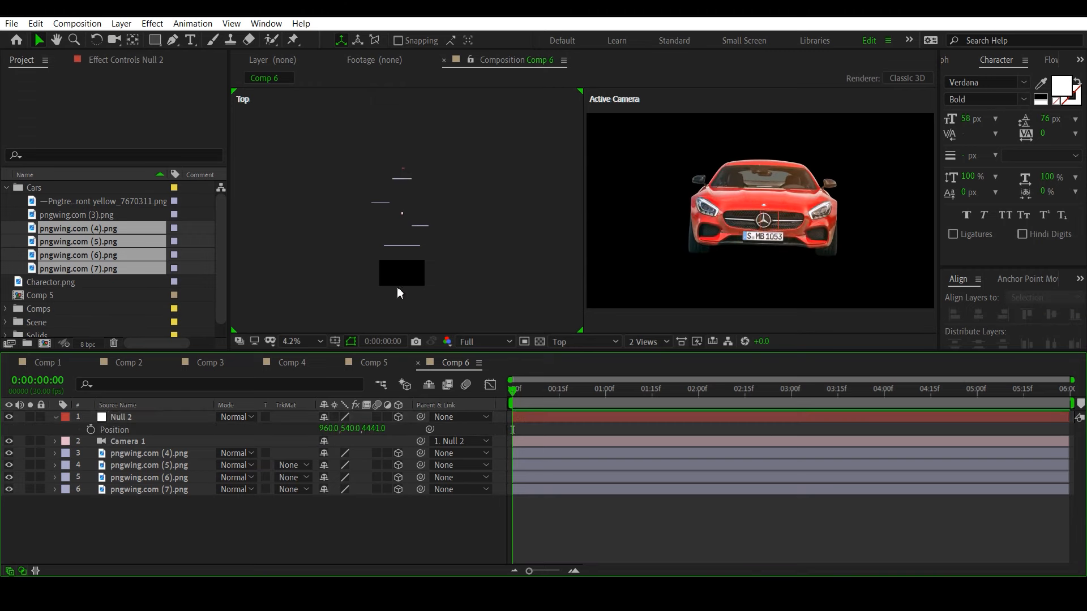
left_click(402, 213)
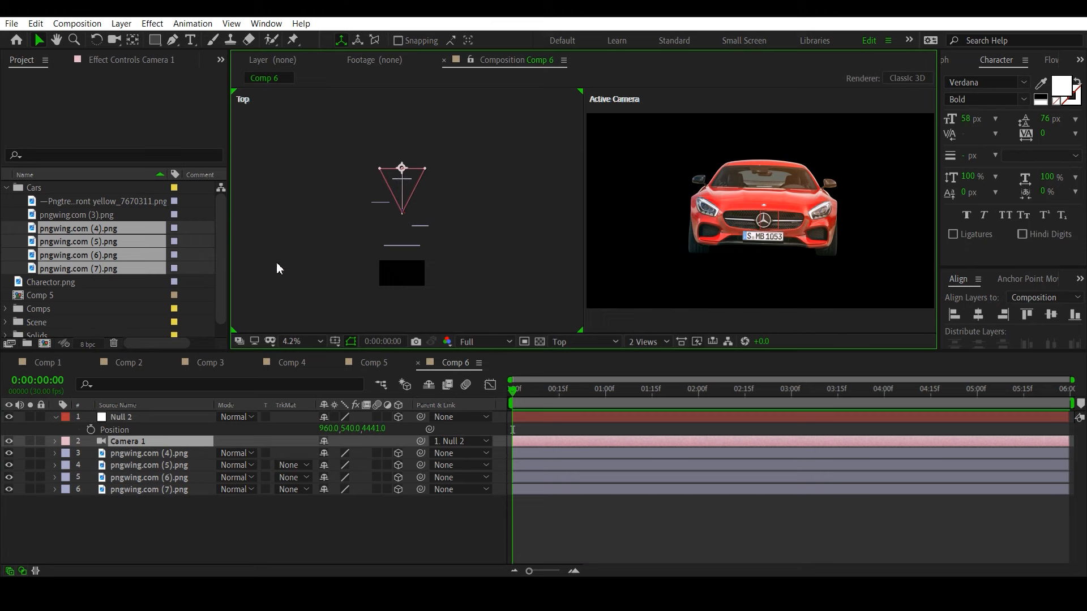
Start keyframing the null's Position at 0 seconds and set it to 12, 540, 3237 at 1 second to frame the white BMW.
left_click(91, 430)
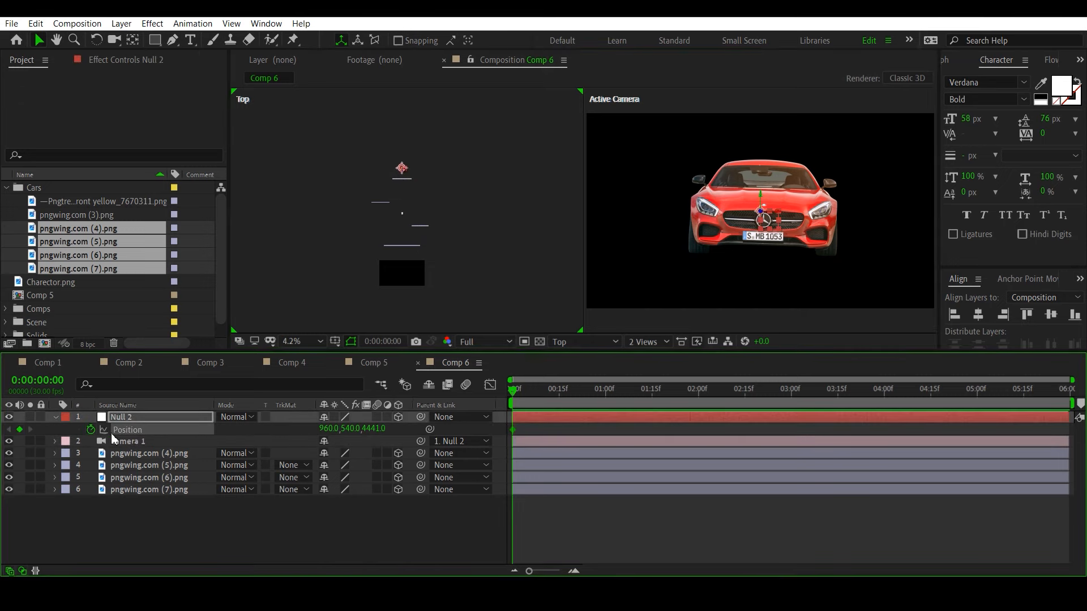
left_click_drag(542, 392, 606, 422)
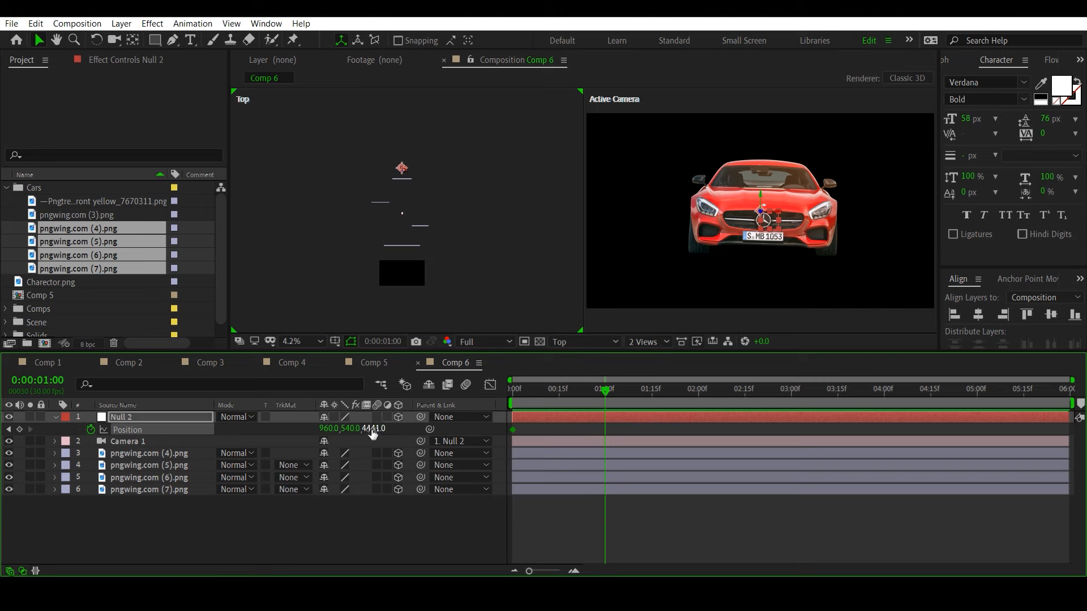
left_click_drag(367, 429, 158, 423)
left_click_drag(327, 433, 266, 431)
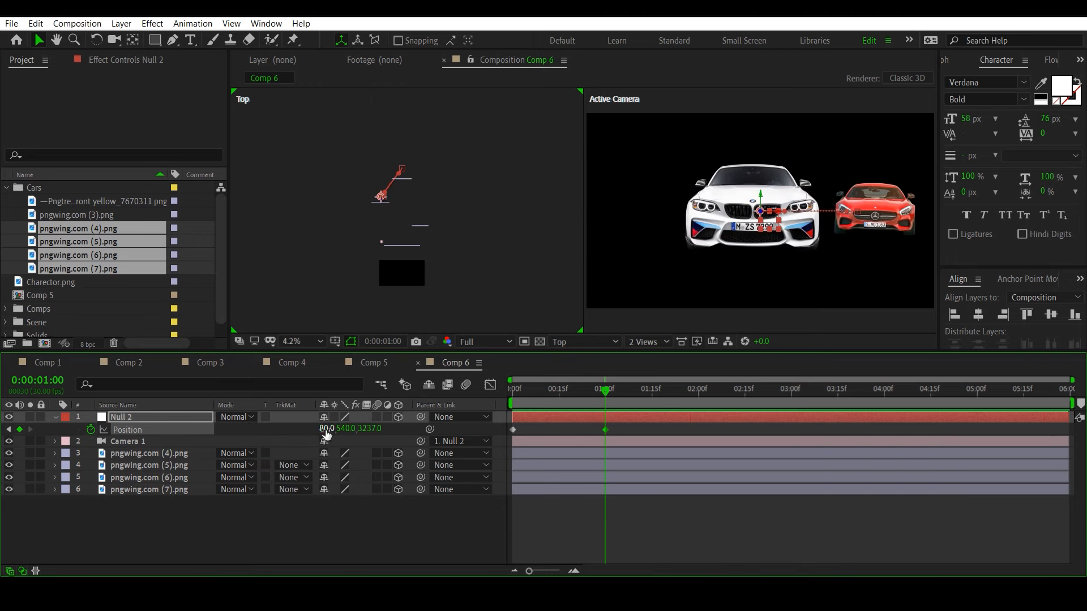
left_click_drag(327, 431, 306, 430)
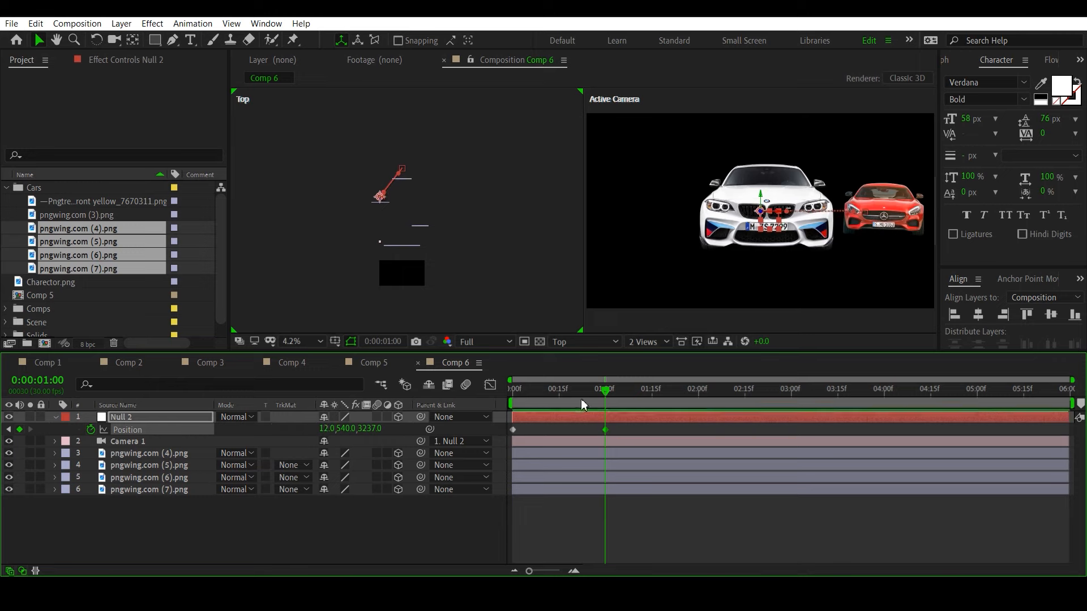
Preview the camera move between the first two keyframes and check the camera's path in the Top view.
left_click_drag(604, 391, 247, 401)
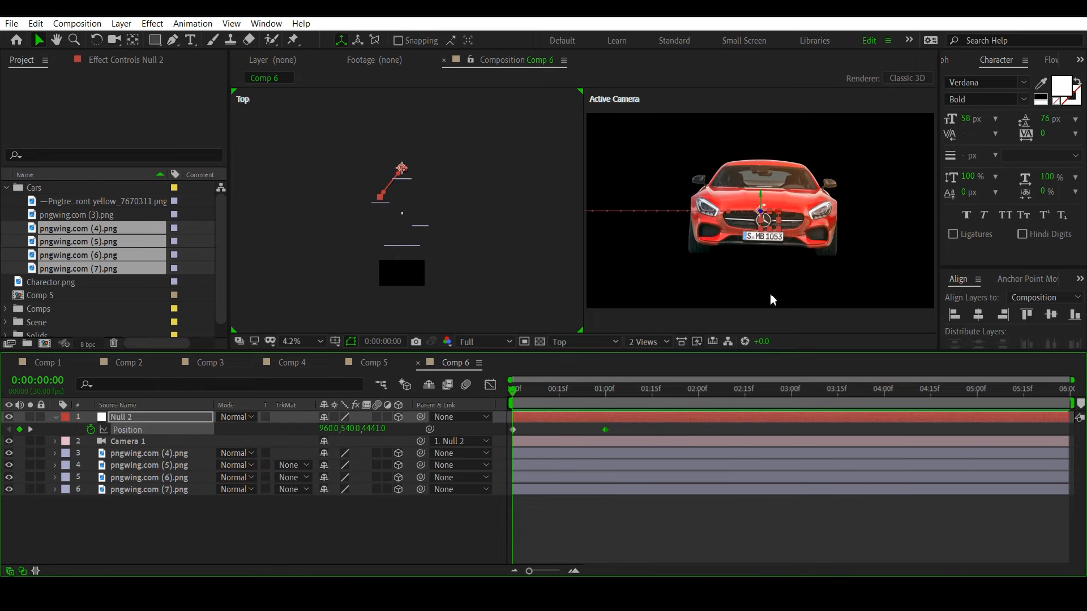
key("space")
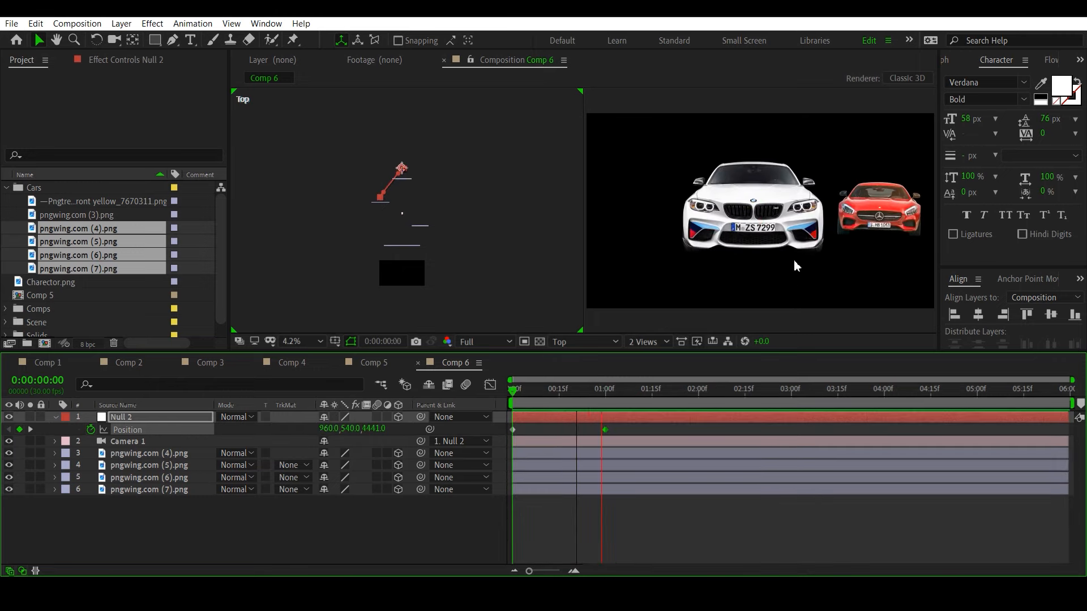
key("space")
left_click_drag(607, 398, 464, 396)
left_click(379, 245)
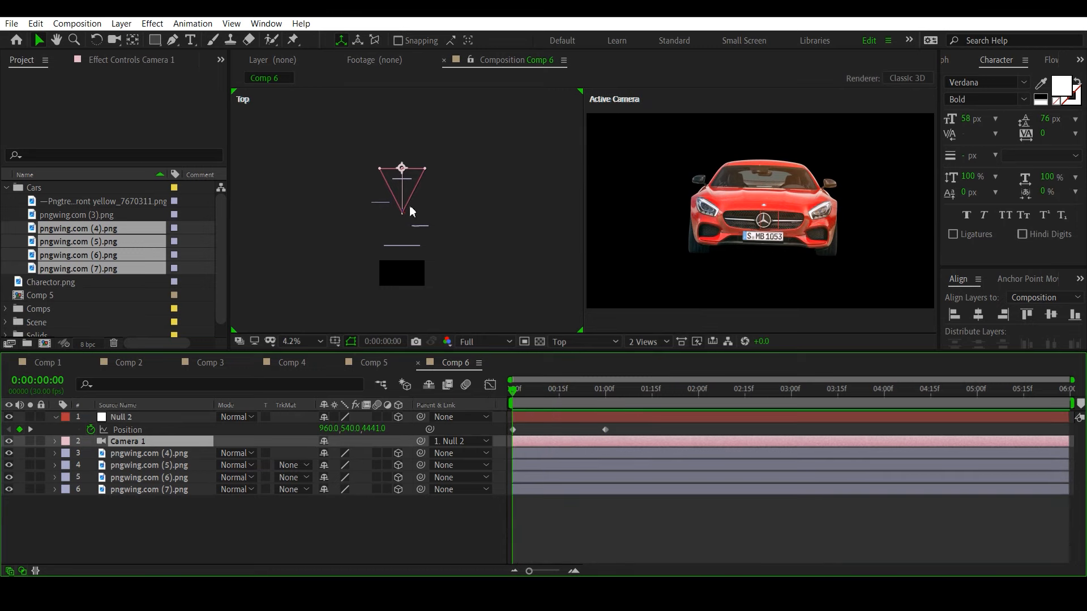
left_click_drag(518, 392, 597, 416)
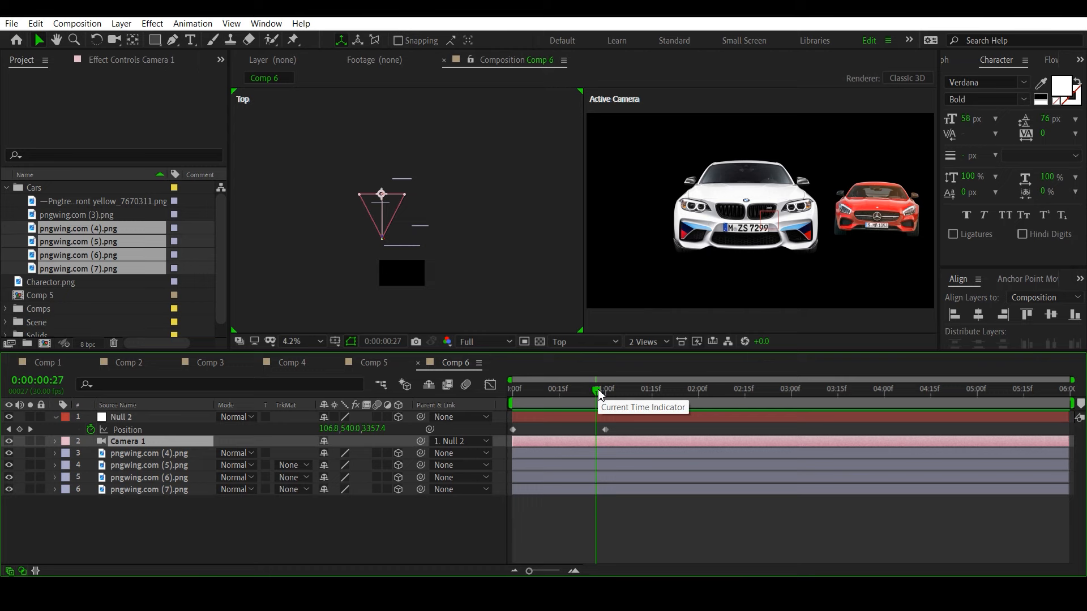
Keyframe the null's Position at 2 seconds to 1685, 540, 2936 so the camera frames the dark red Nissan.
left_click_drag(609, 396, 694, 423)
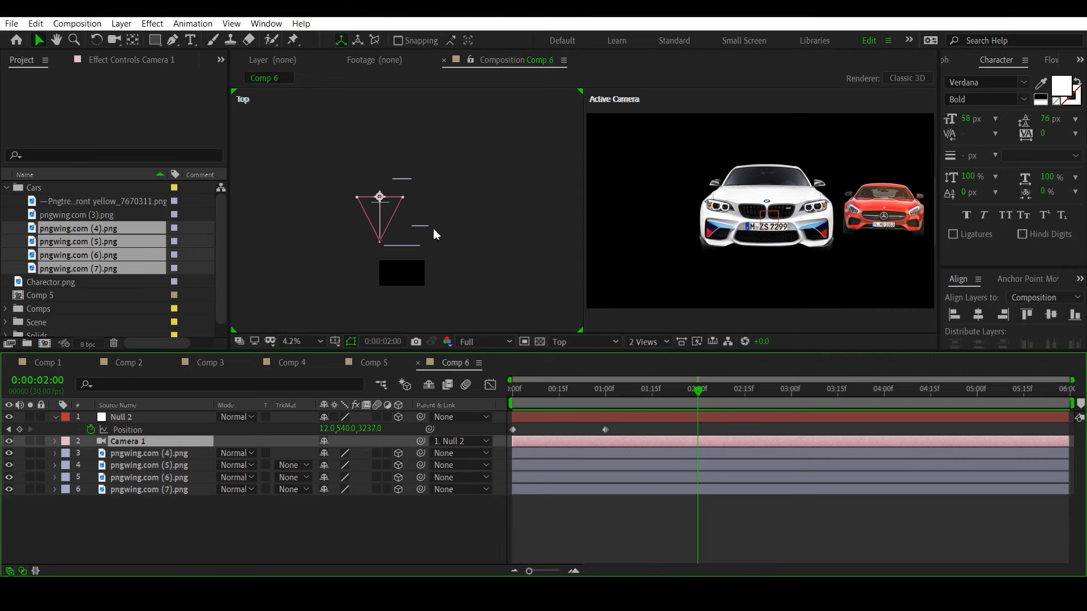
left_click_drag(325, 432, 1078, 480)
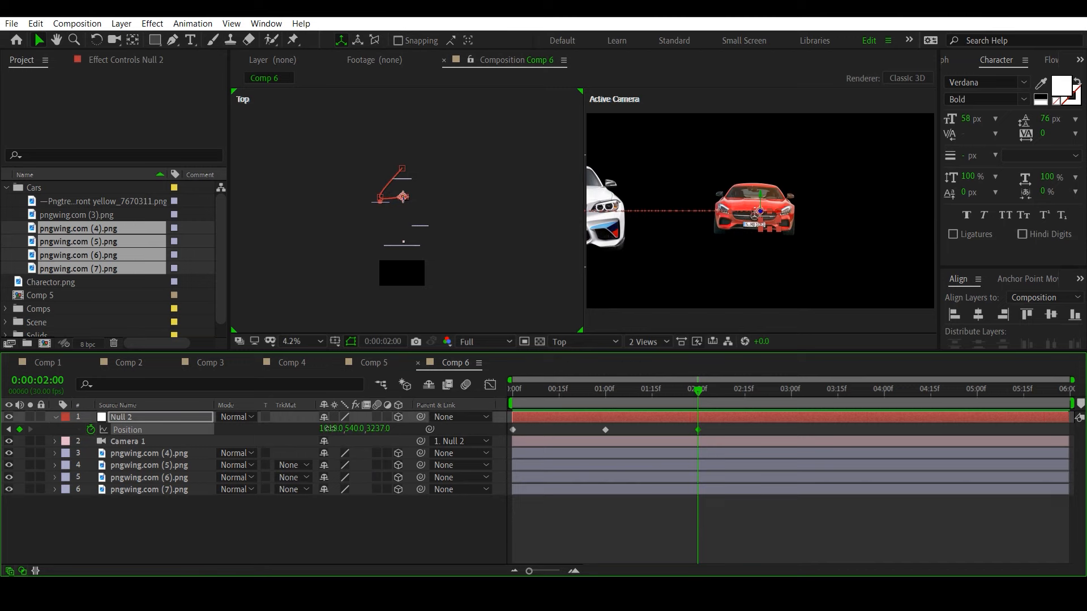
left_click_drag(331, 428, 920, 318)
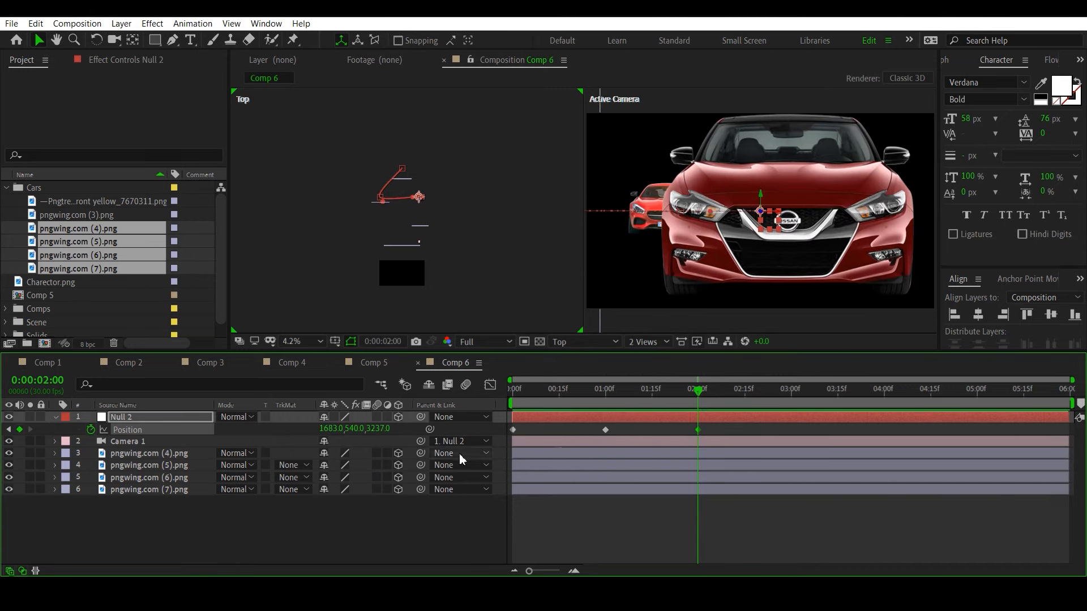
left_click_drag(350, 428, 180, 441)
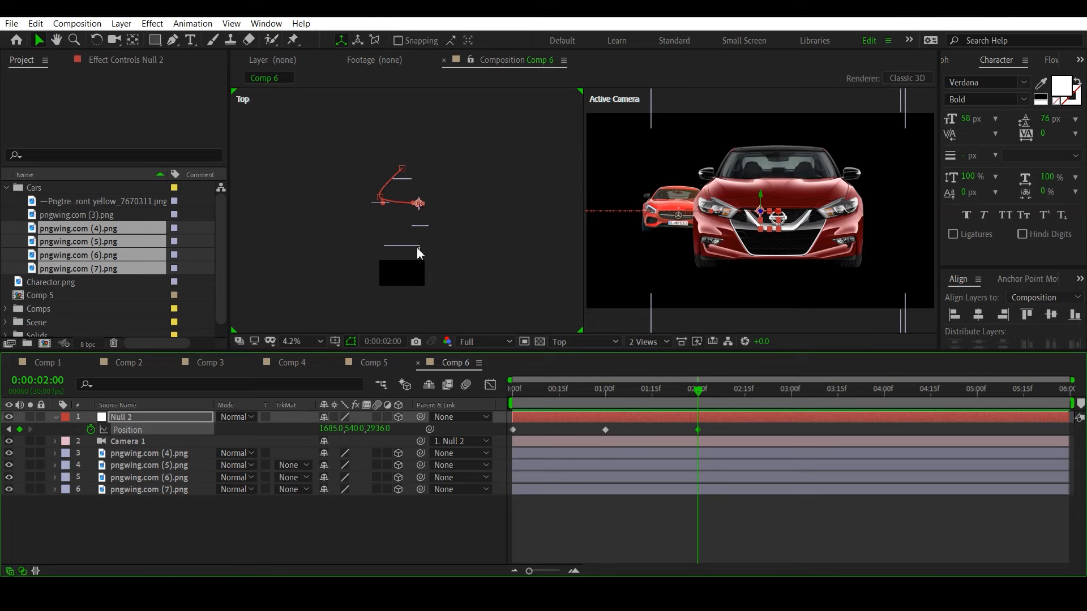
left_click(419, 248)
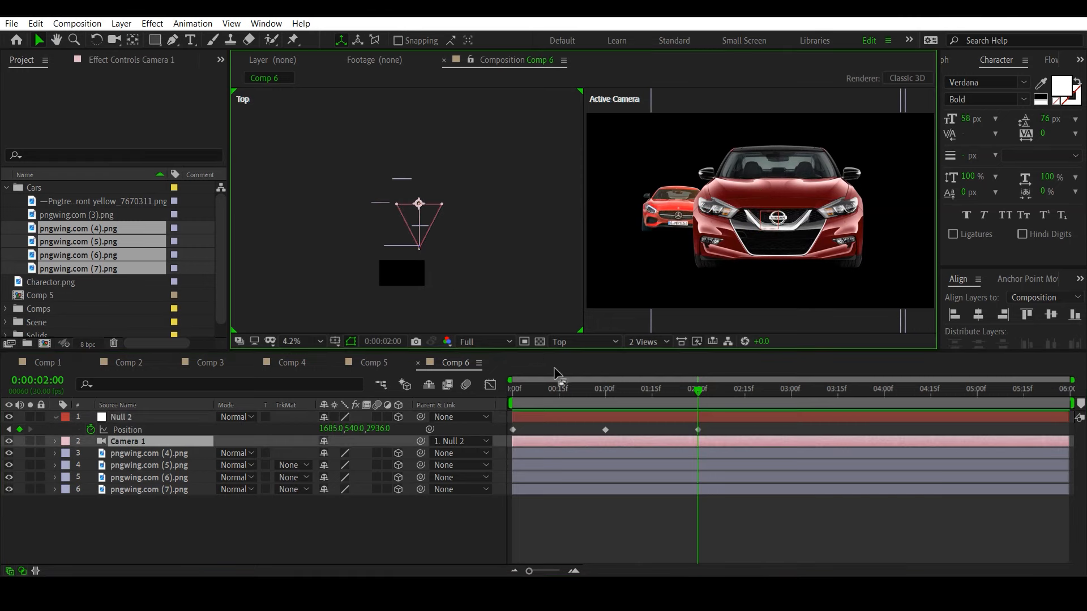
Inspect where the camera passes the white car before 2 seconds, and set the null's Z position to 3140 at the 2-second keyframe.
left_click_drag(531, 402, 690, 414)
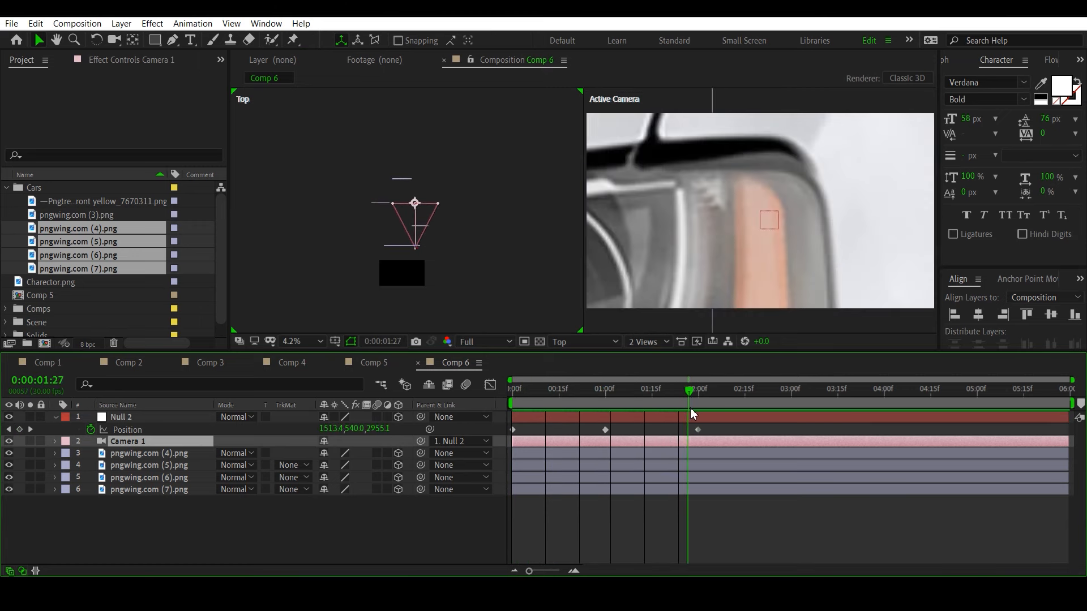
scroll(416, 253, "up", 2)
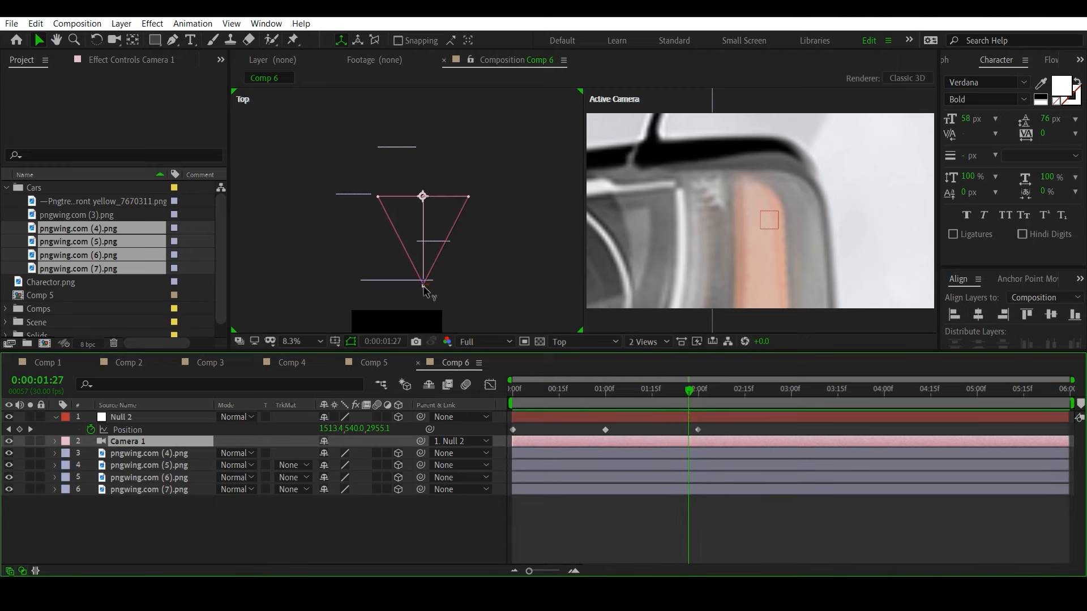
scroll(421, 289, "up", 2)
left_click_drag(497, 298, 480, 199)
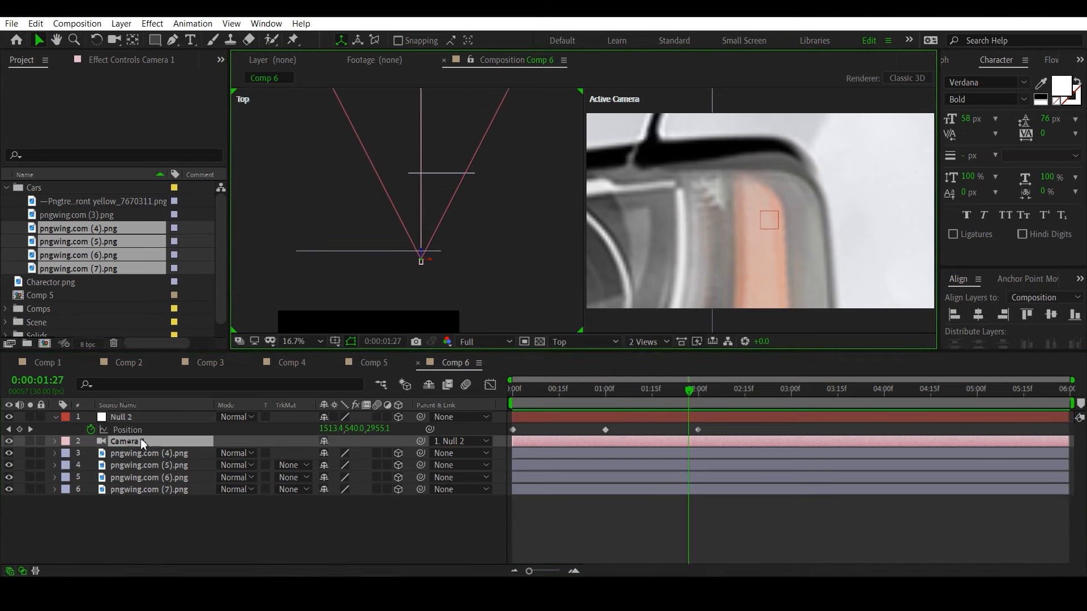
left_click(31, 430)
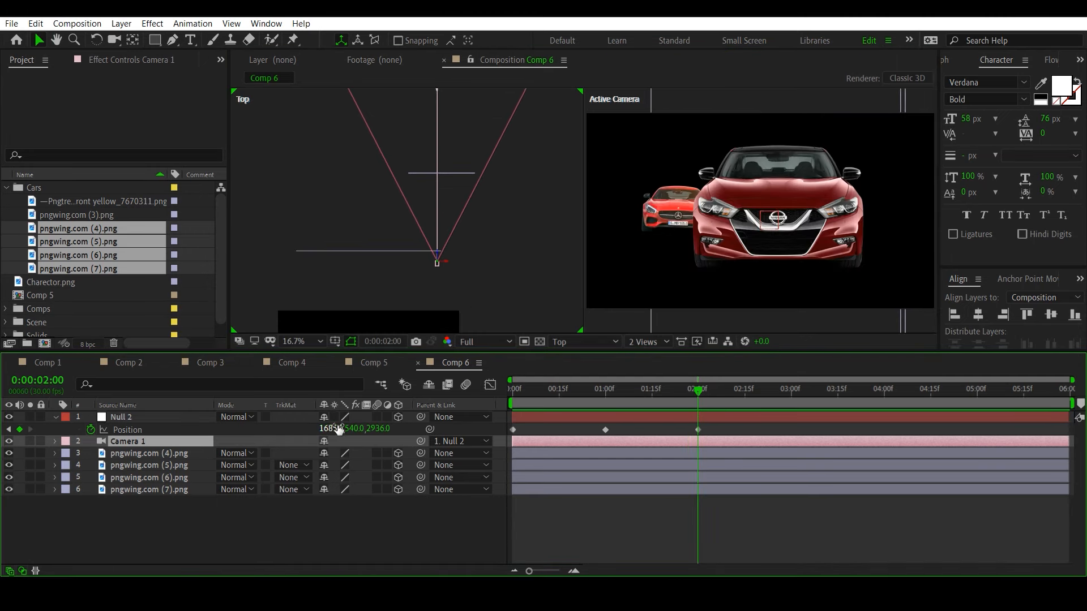
left_click_drag(382, 430, 532, 435)
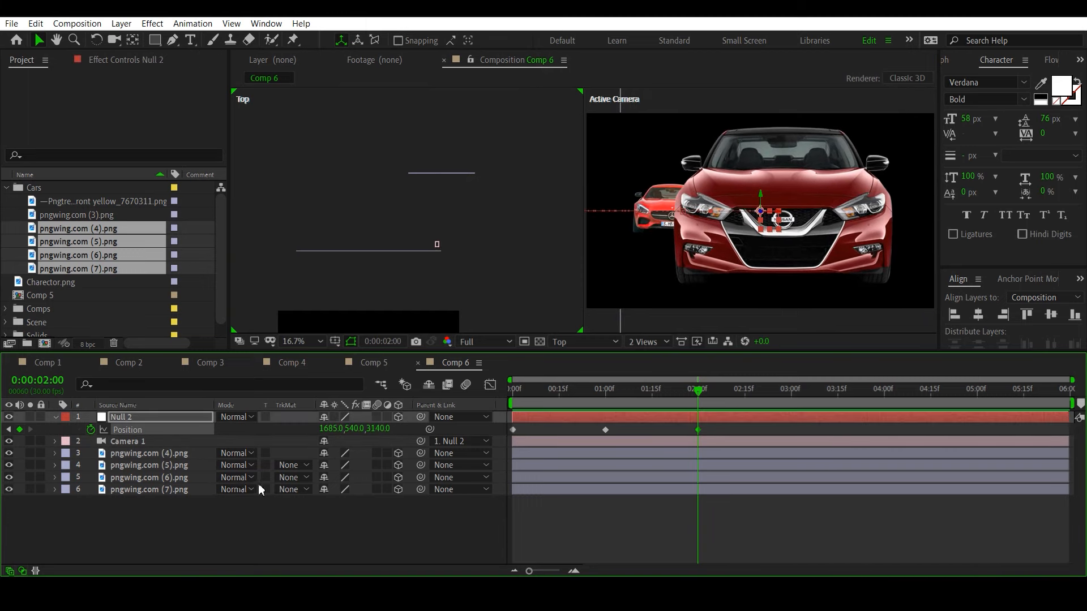
Scale the pngwing.com (5).png layer to 72%.
left_click(150, 465)
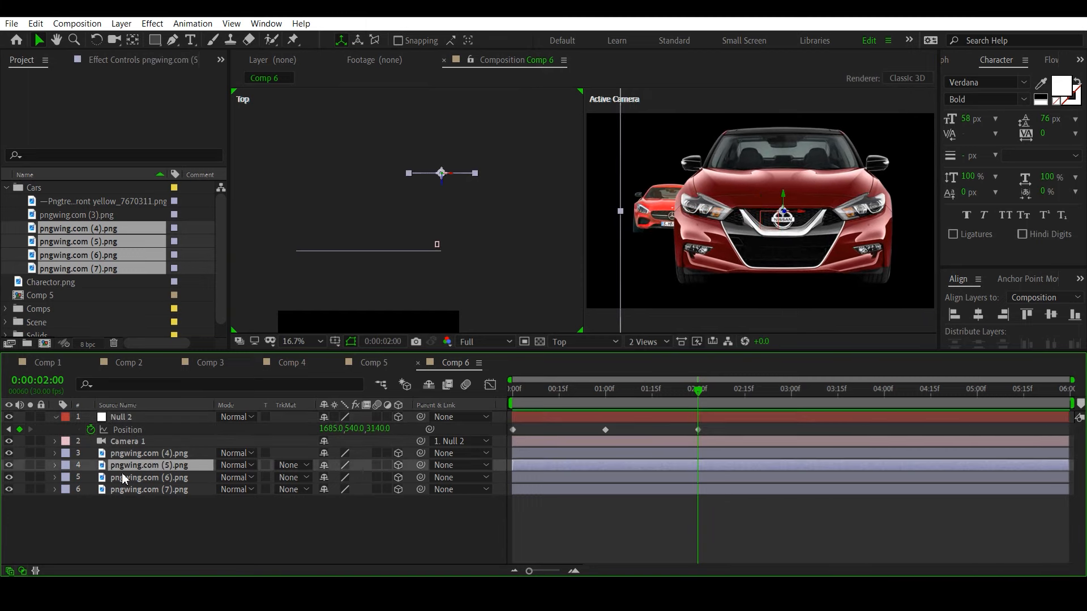
key("s")
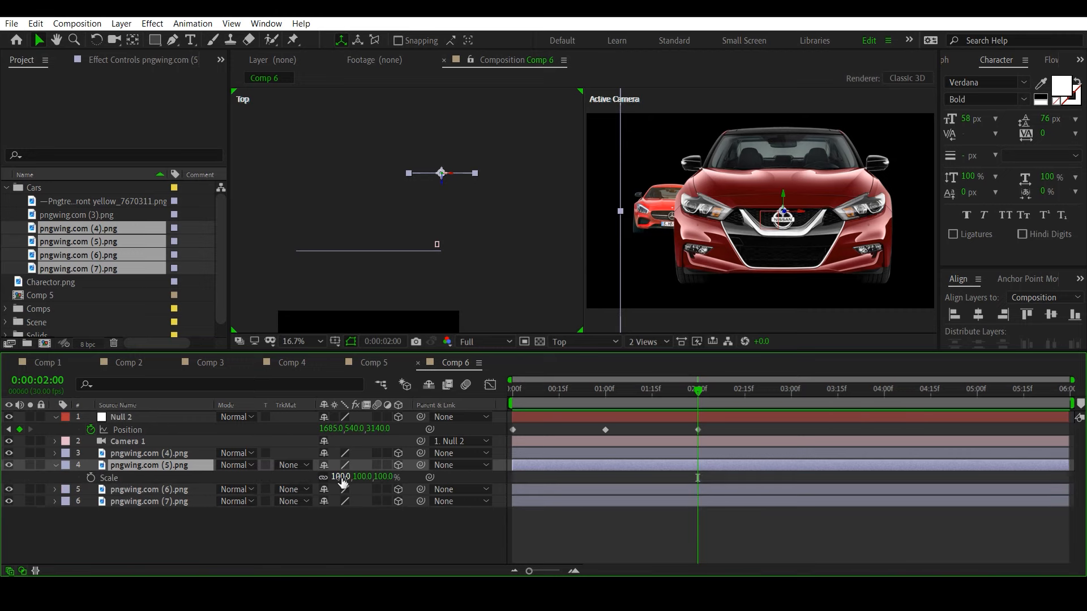
left_click_drag(338, 476, 322, 477)
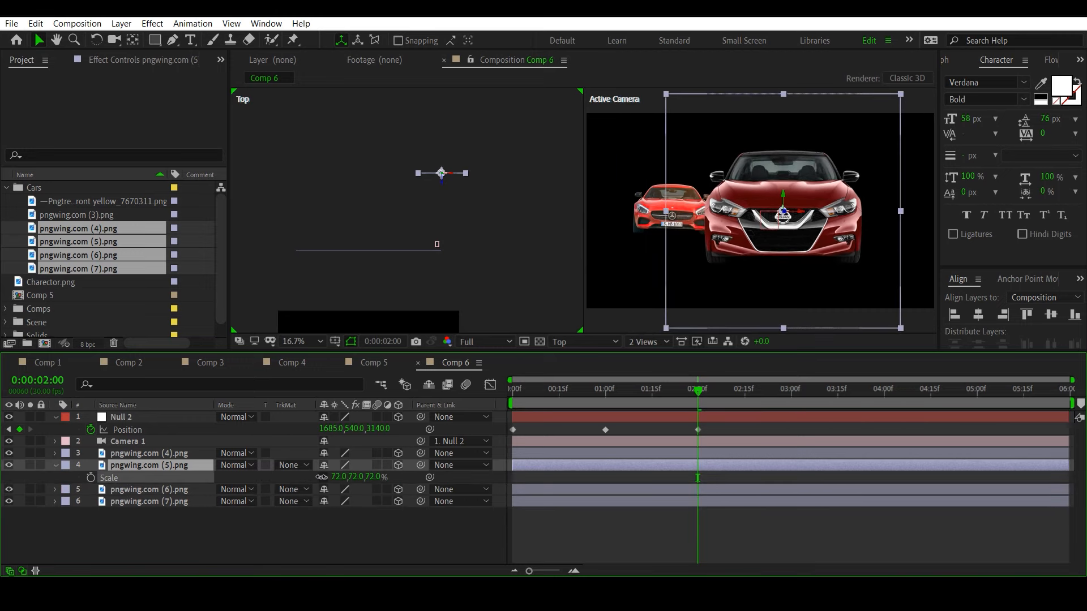
left_click(372, 541)
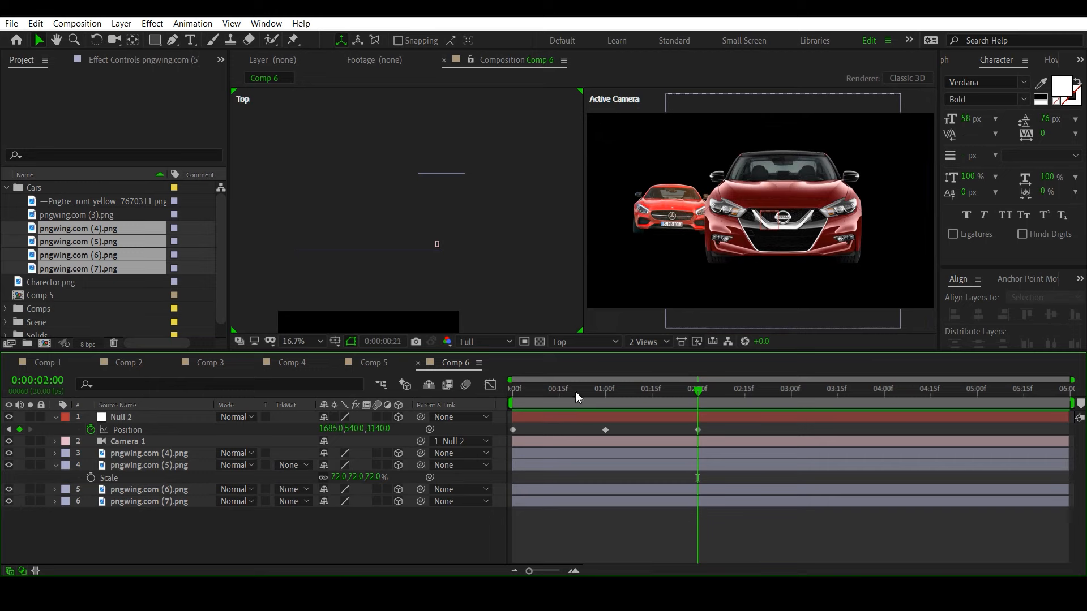
Review the camera's path from the start and set the null's Z position to 3722 at the 1-second keyframe.
left_click_drag(575, 392, 485, 399)
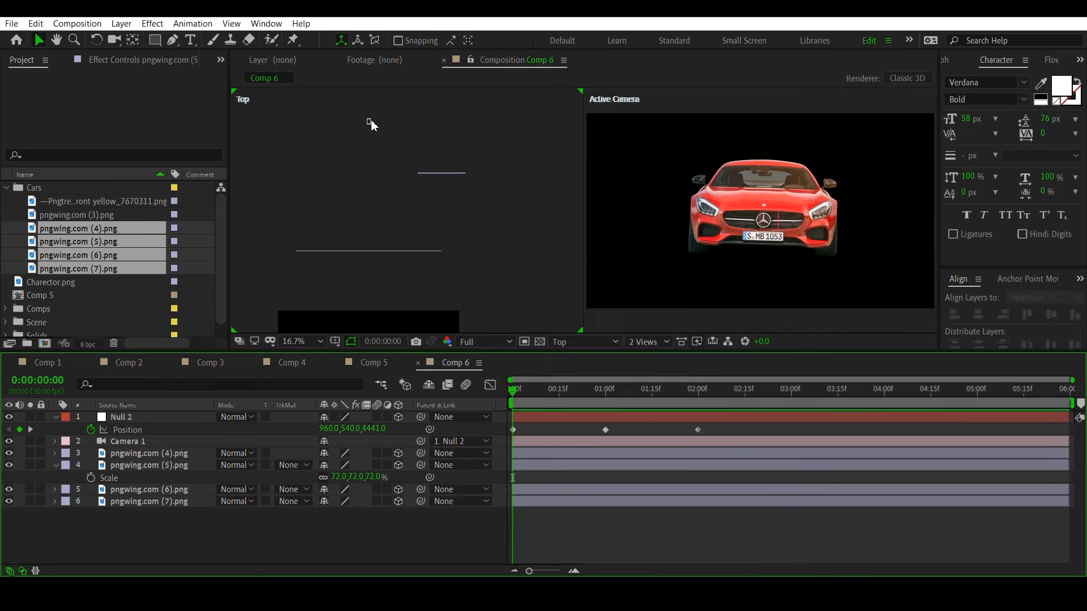
left_click(369, 122)
key("comma")
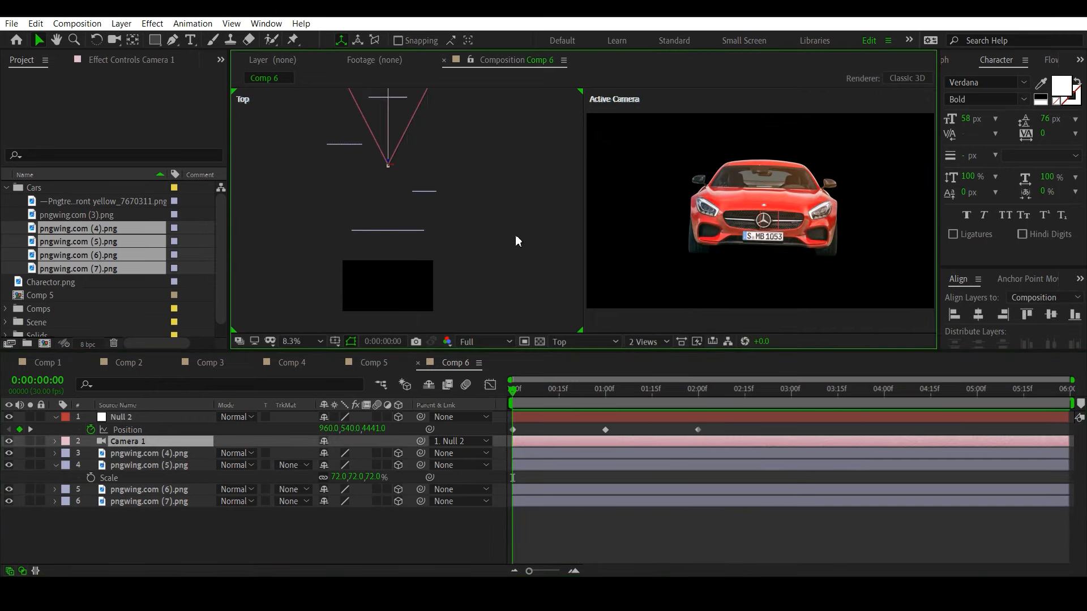
left_click_drag(516, 241, 525, 286)
left_click_drag(516, 392, 614, 413)
left_click(9, 430)
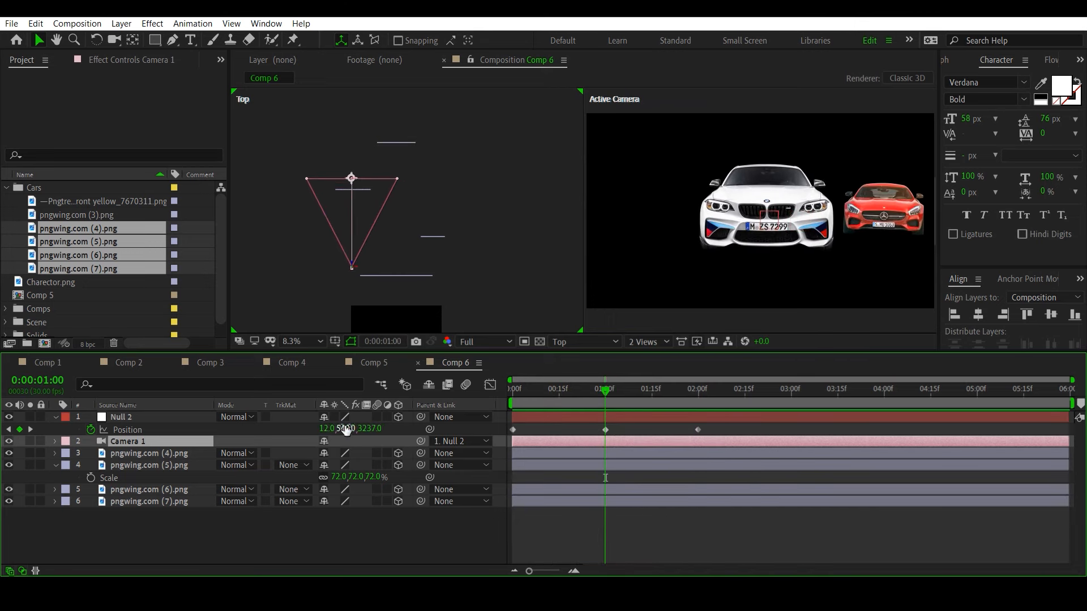
left_click_drag(371, 428, 731, 442)
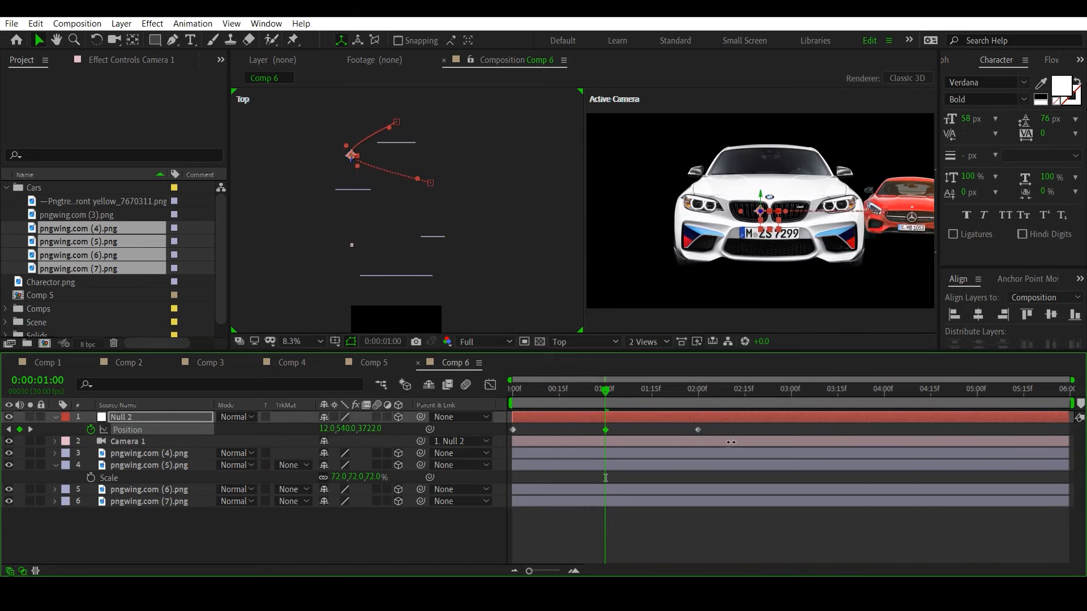
Keyframe the null's Position at 3 seconds, moving it on X and Z so the camera frames the white Audi.
left_click_drag(619, 390, 793, 416)
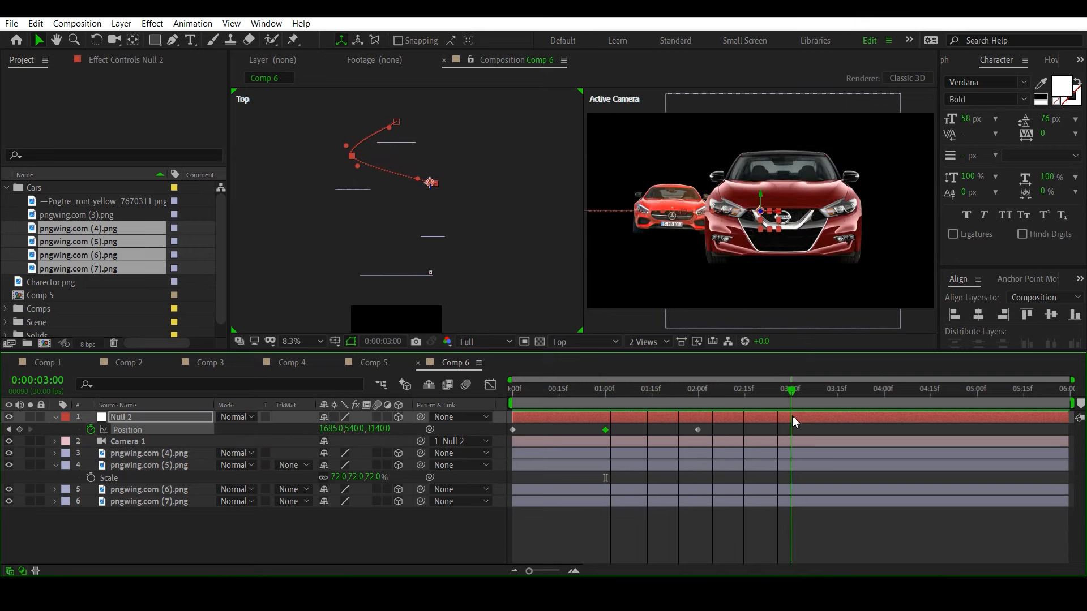
left_click(171, 417)
left_click_drag(385, 432, 362, 433)
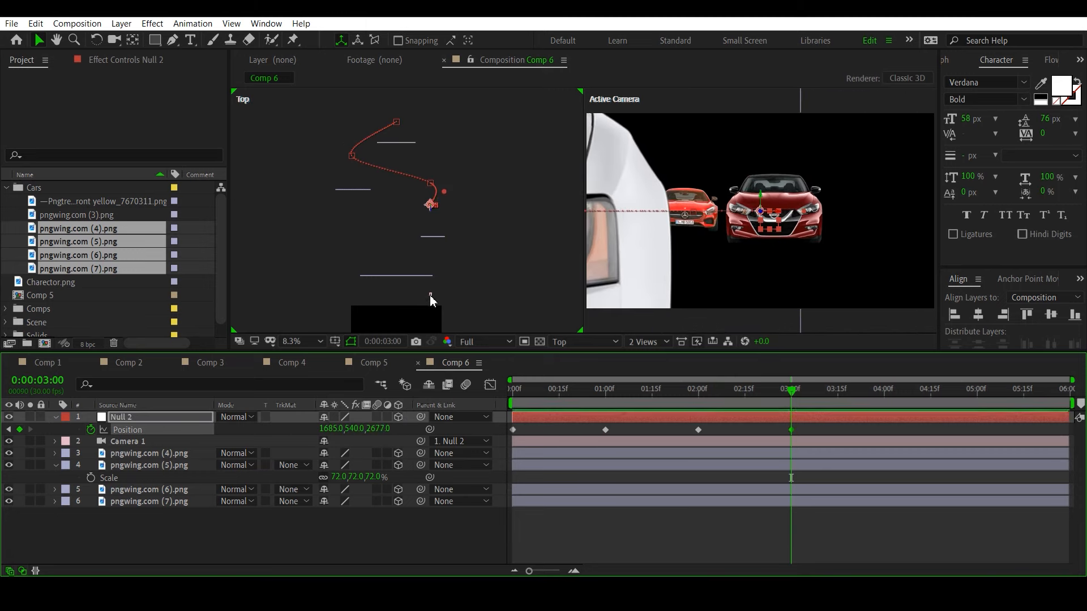
left_click_drag(381, 433, 285, 432)
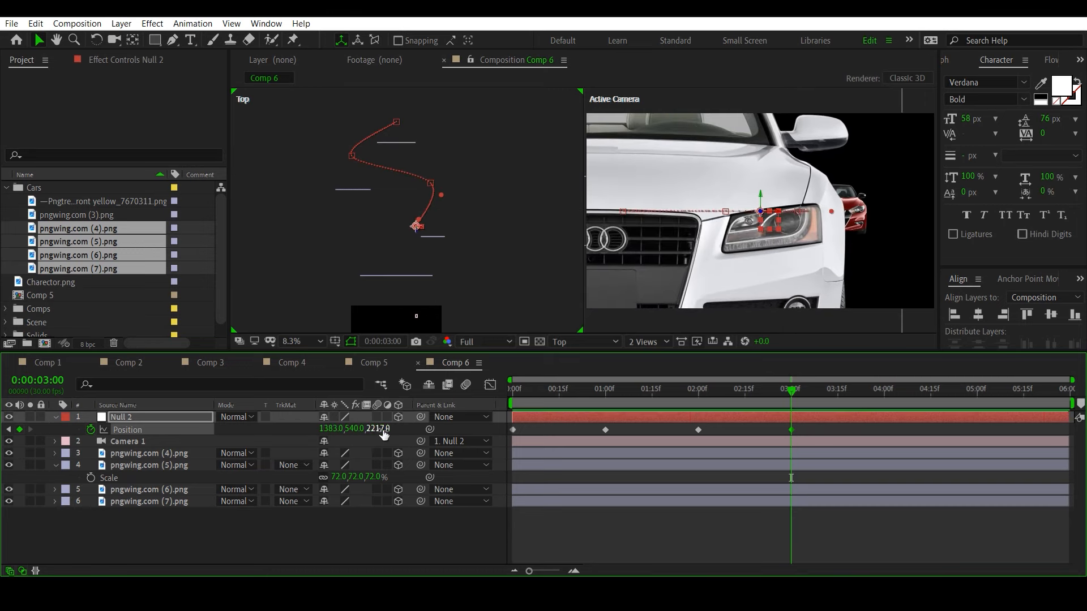
left_click_drag(370, 429, 148, 430)
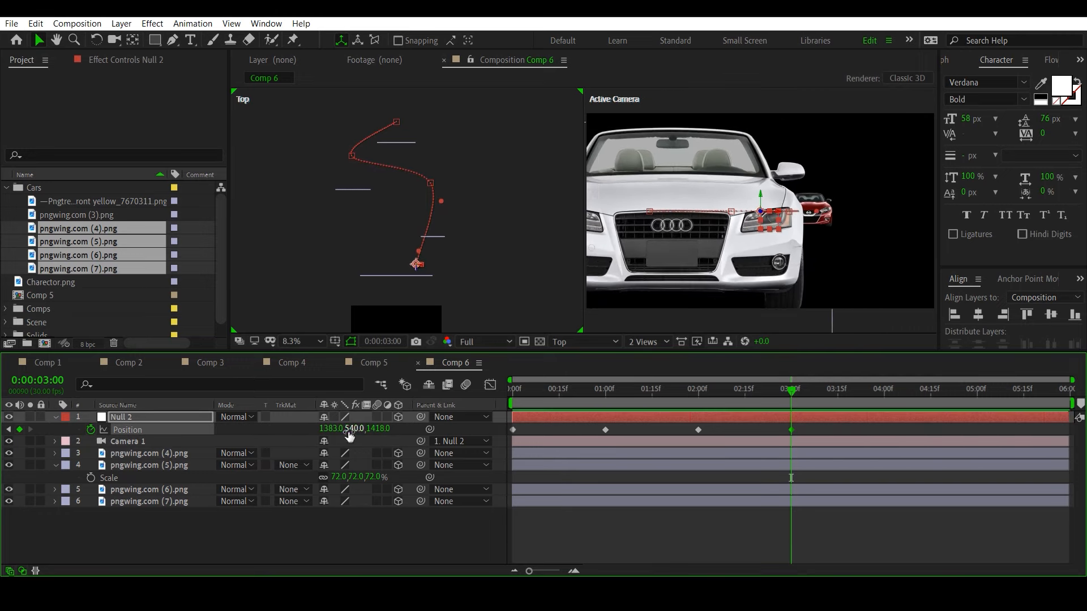
left_click_drag(332, 432, 489, 434)
Preview the camera move from the start several times to examine how it travels between the four cars.
key("Home")
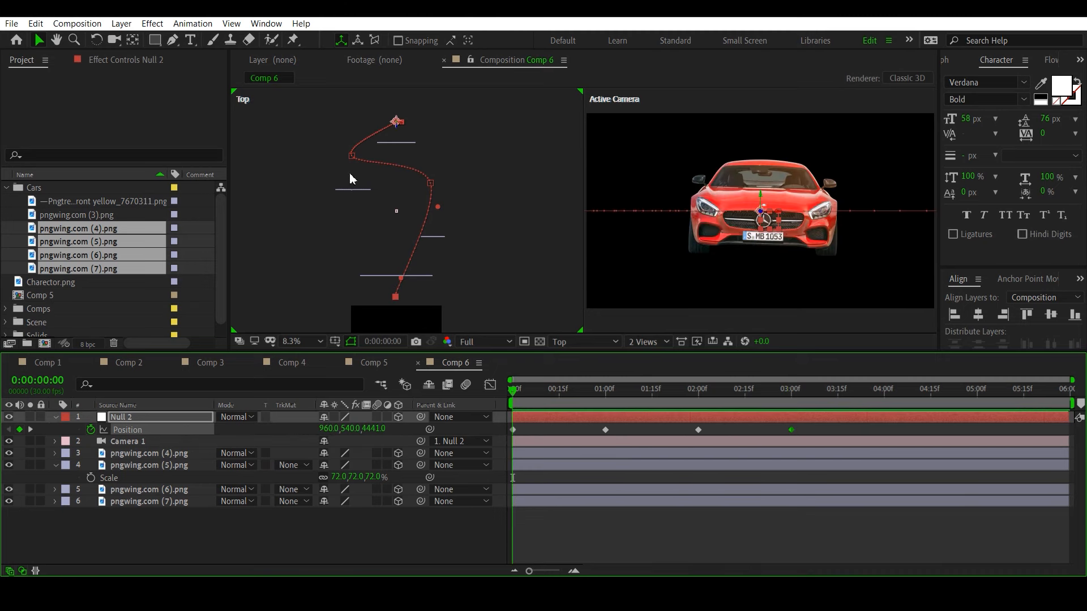
left_click(138, 441)
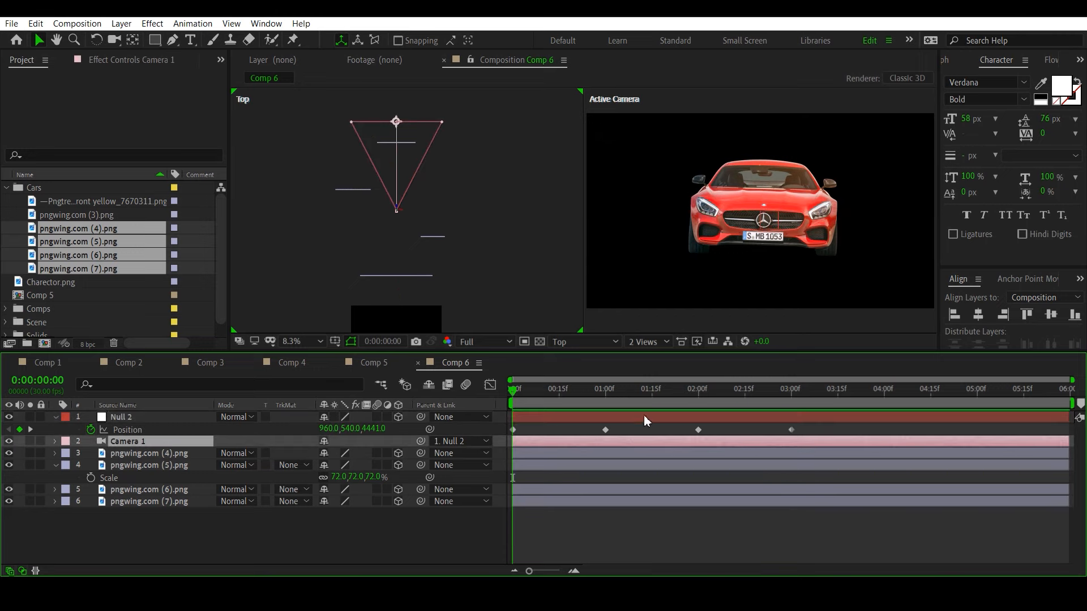
key("space")
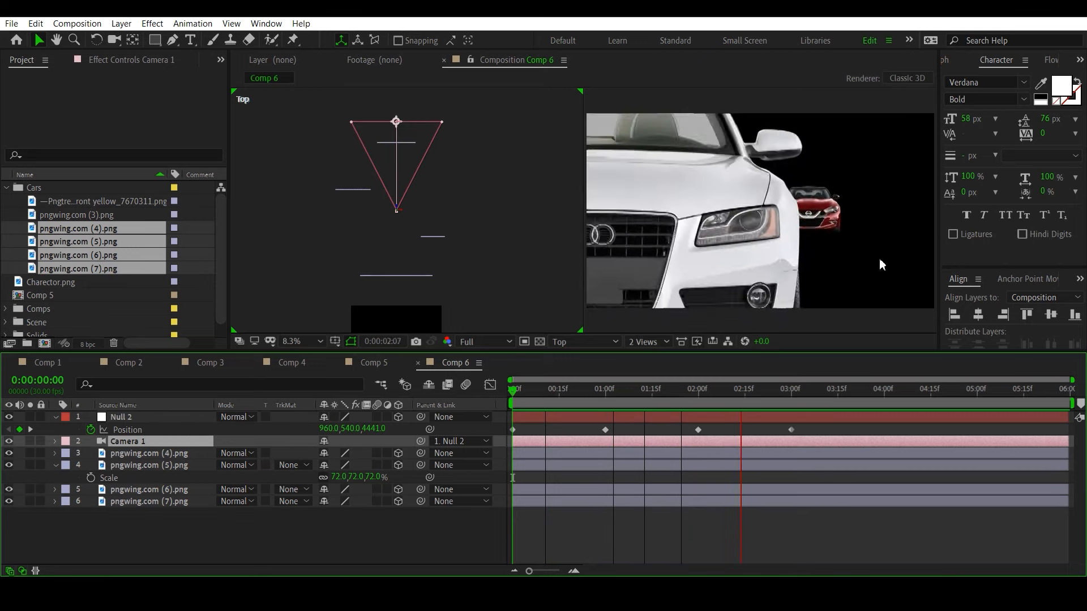
key("space")
left_click_drag(649, 395, 447, 415)
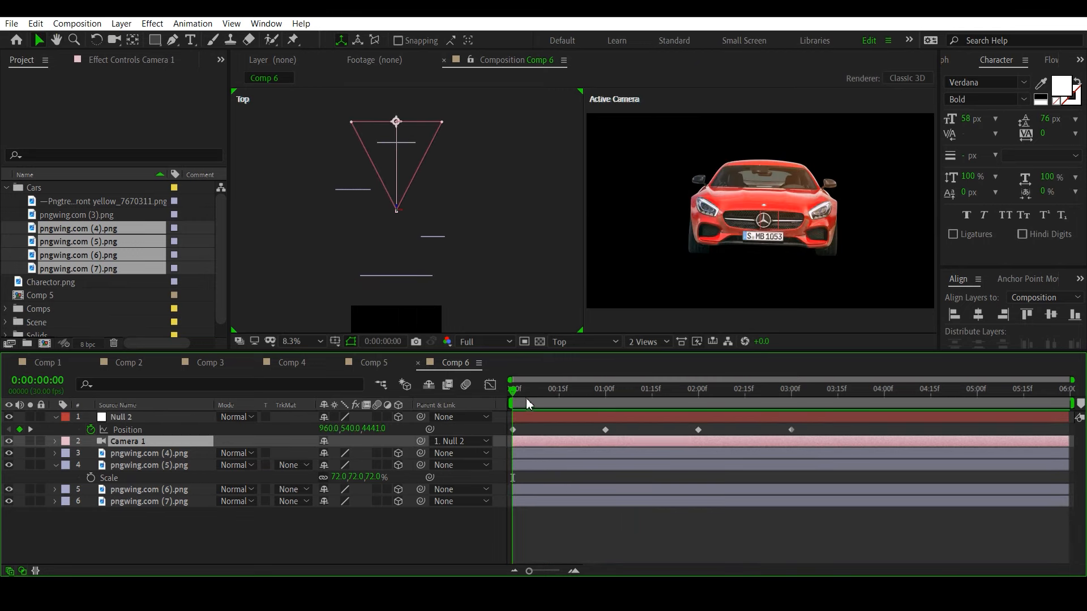
left_click_drag(525, 398, 416, 403)
key("space")
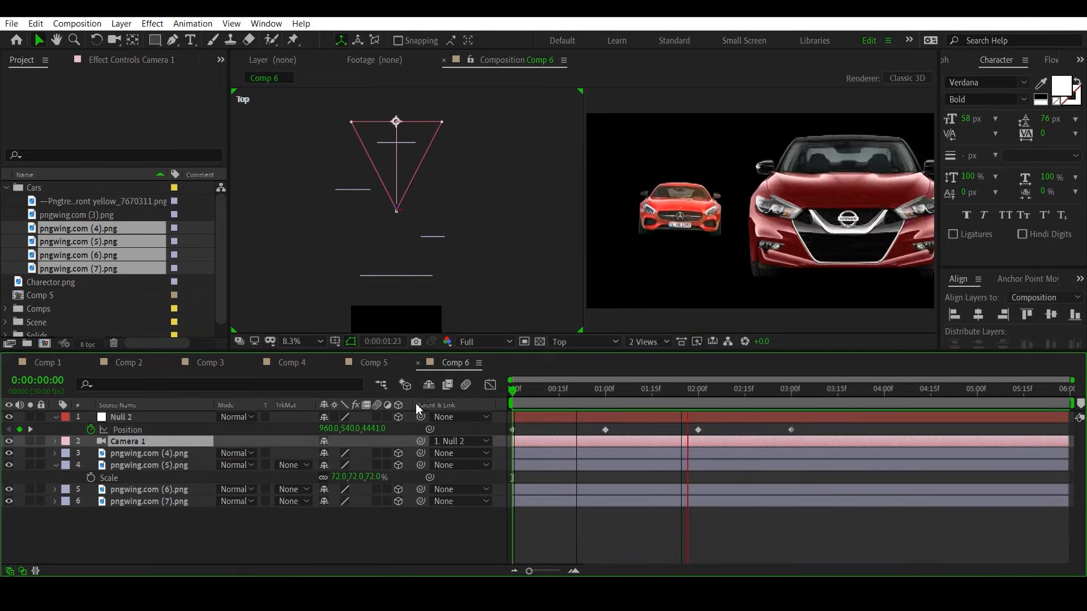
key("space")
key("Home")
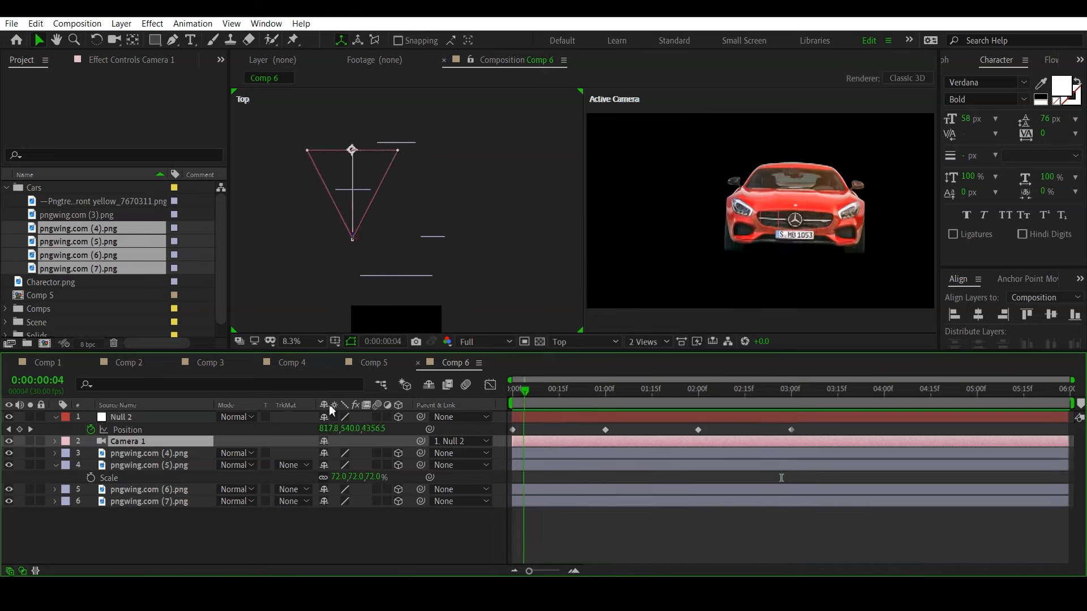
key("space")
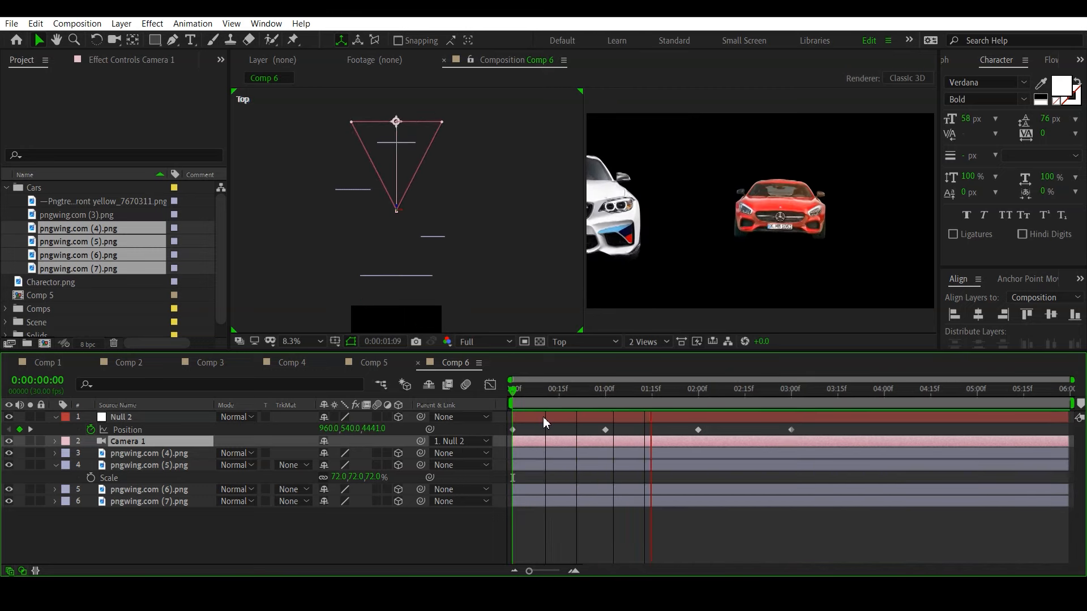
key("space")
key("Home")
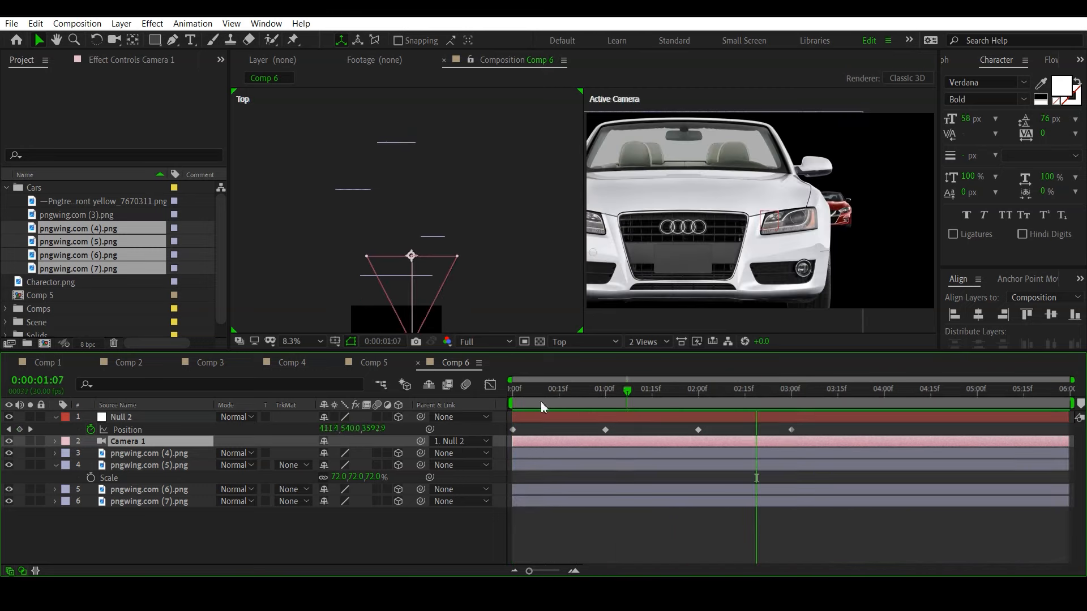
key("space")
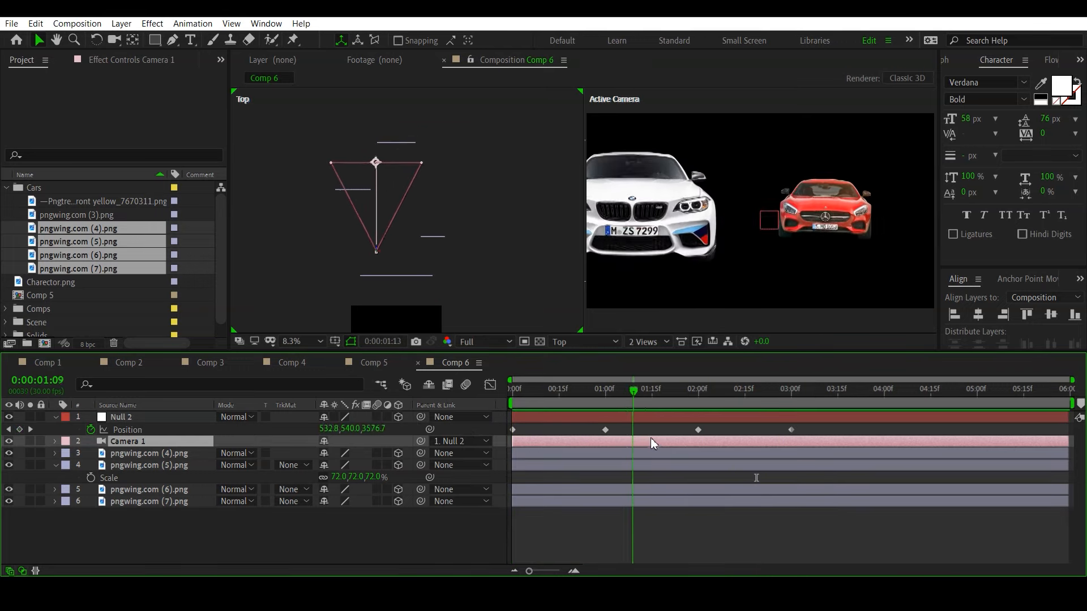
key("space")
Apply Easy Ease to all of the null's Position keyframes and lengthen their incoming and outgoing influence in the speed graph.
left_click(151, 429)
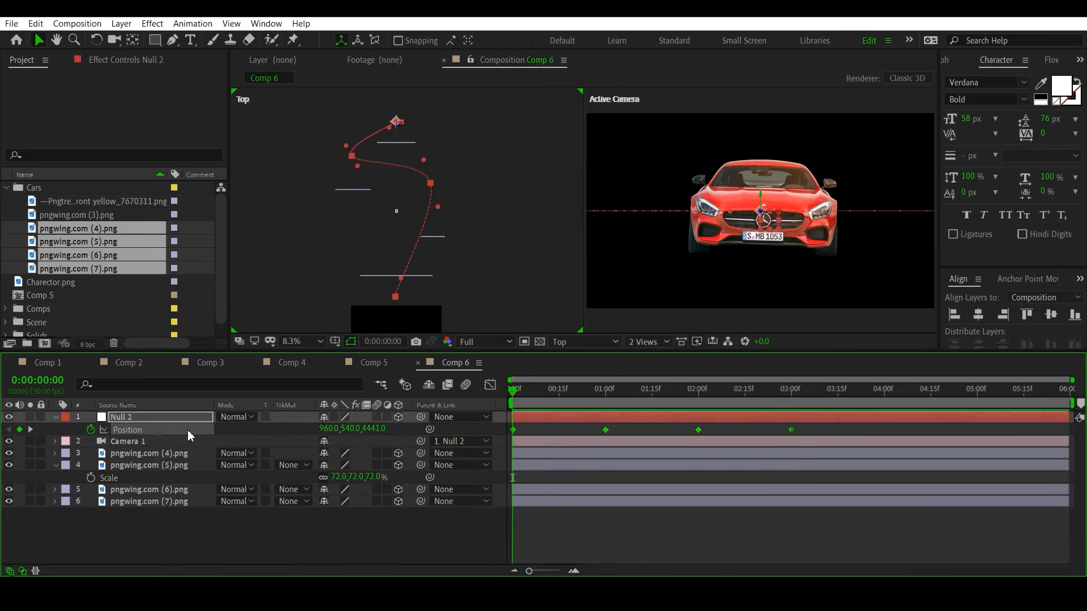
key("F9")
left_click(490, 385)
left_click_drag(820, 510, 469, 502)
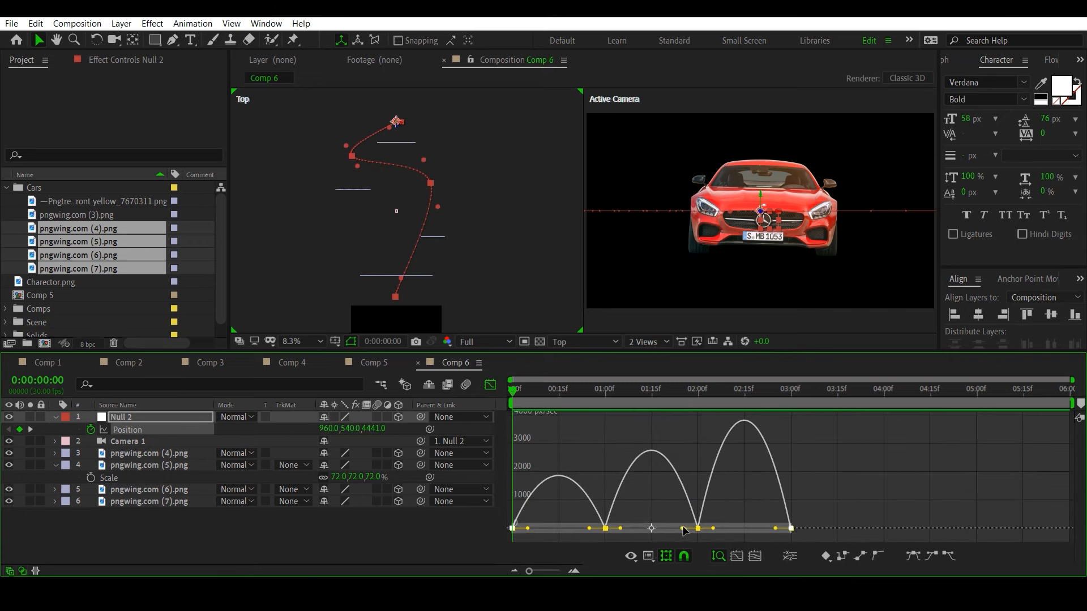
left_click_drag(683, 528, 669, 529)
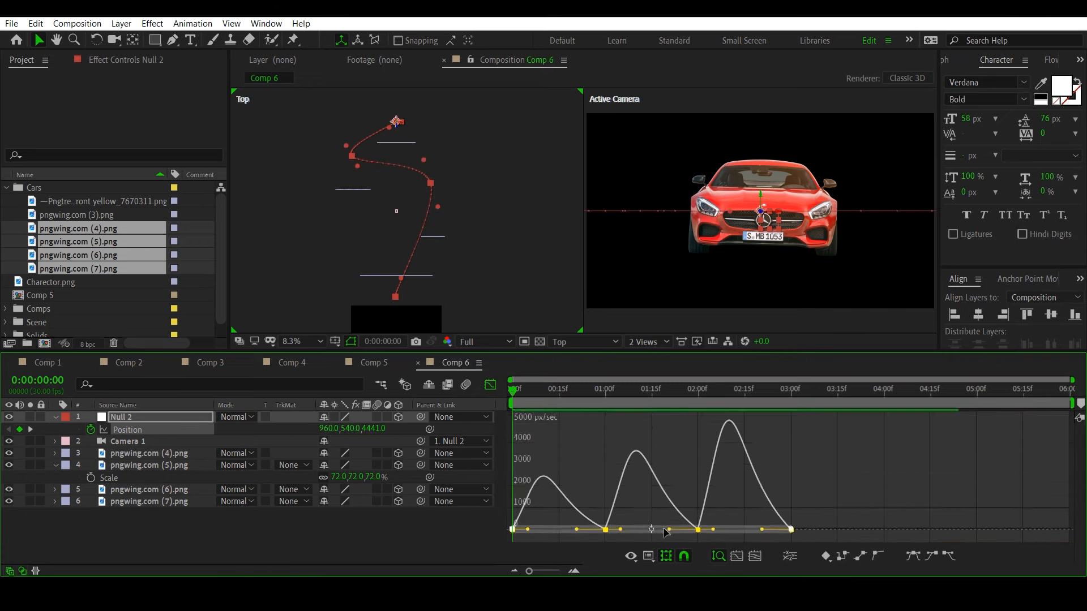
left_click_drag(527, 529, 569, 535)
left_click(490, 385)
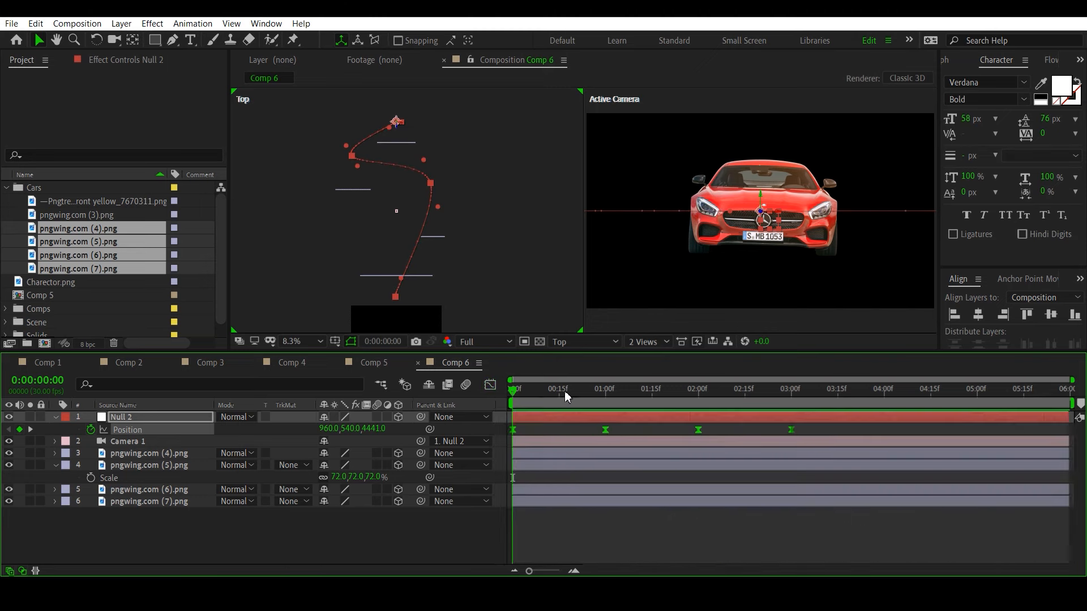
Play back and scrub through the eased camera move to examine its timing at each car.
key("space")
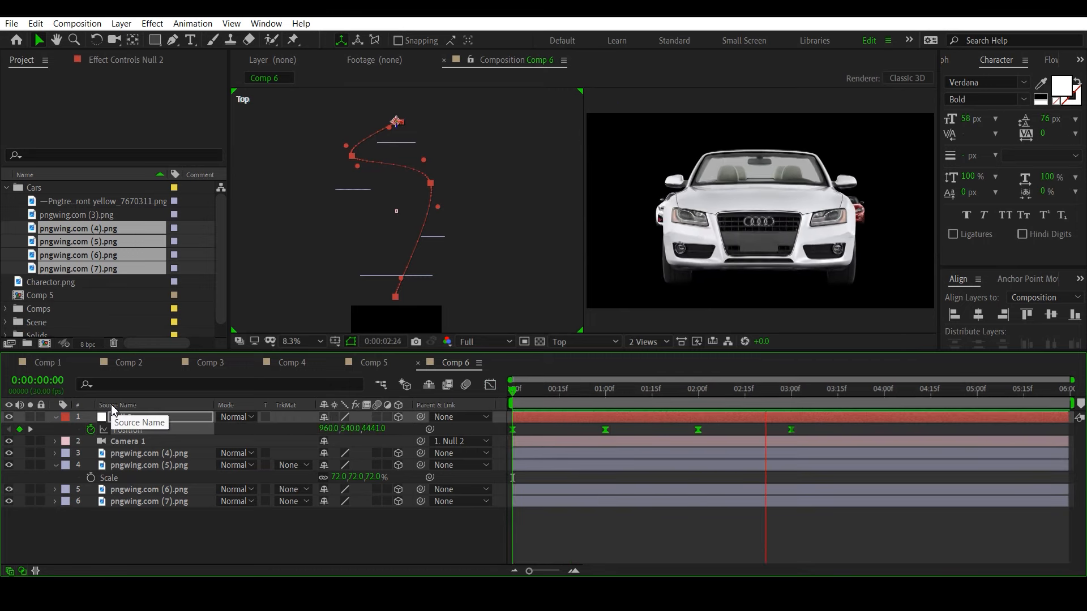
left_click(545, 402)
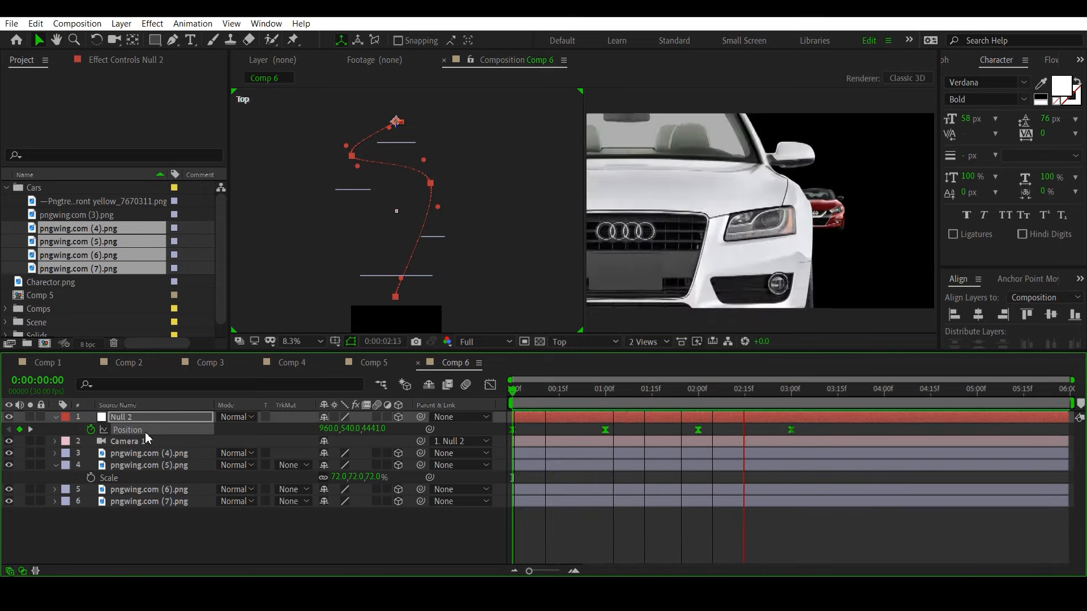
key("space")
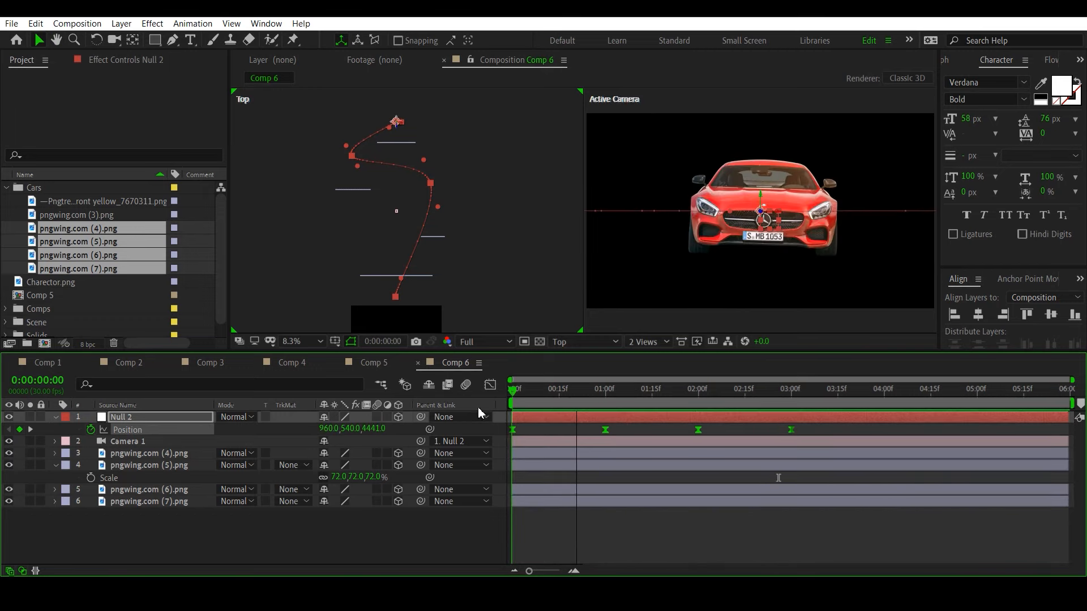
left_click_drag(521, 420, 685, 415)
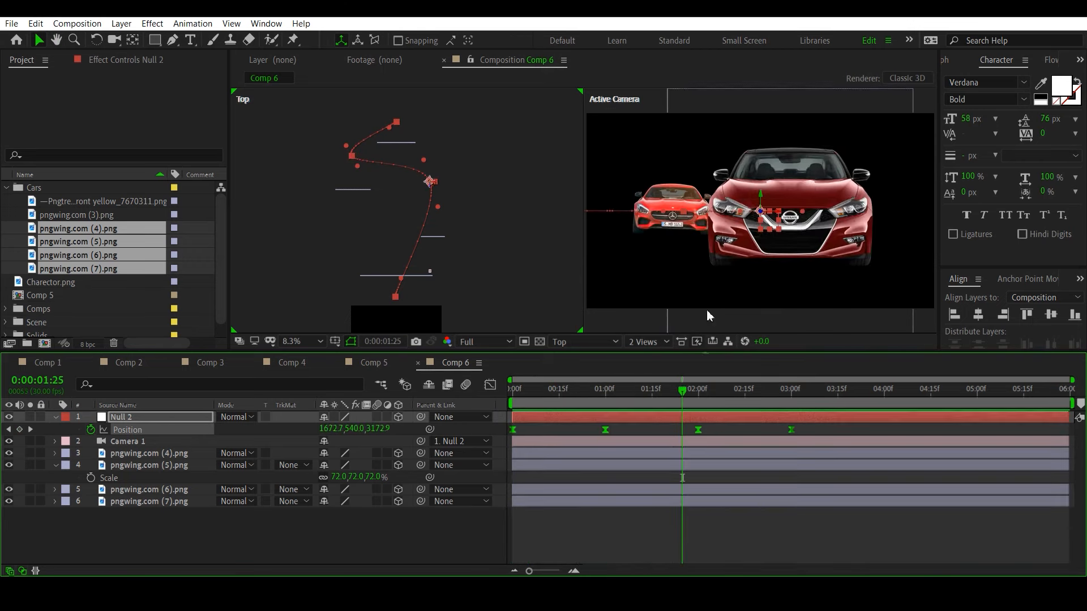
left_click_drag(689, 395, 785, 424)
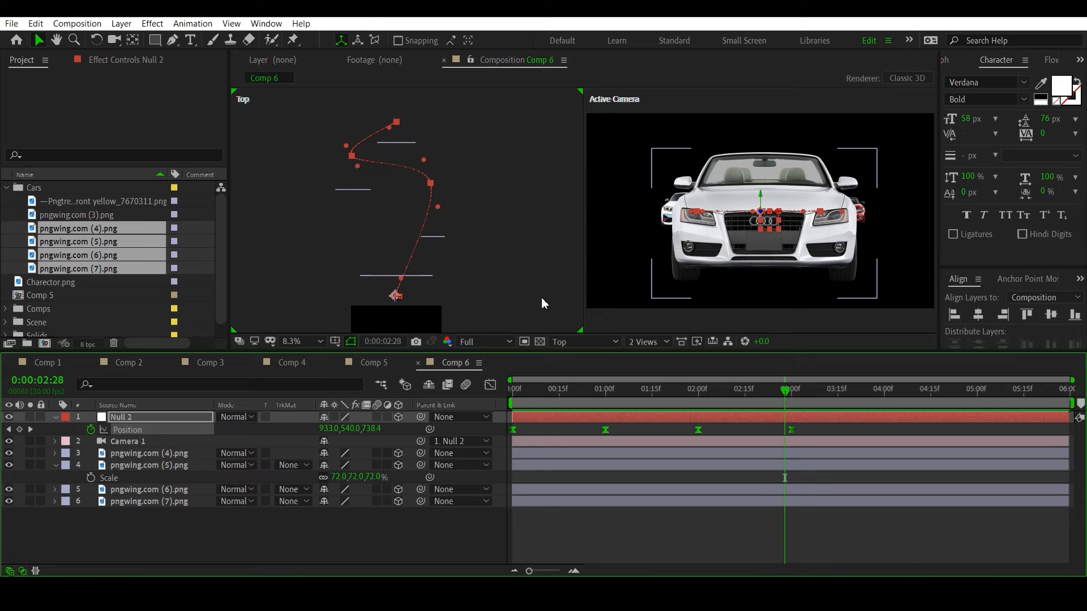
left_click_drag(571, 406, 422, 405)
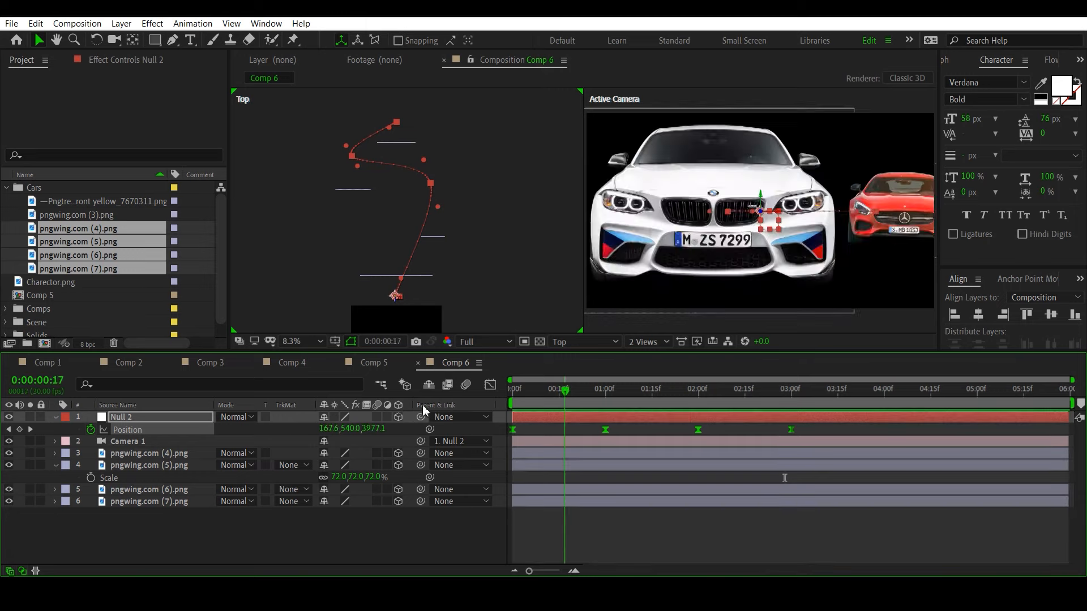
Turn on Depth of Field in the camera options of Camera 1.
left_click(128, 441)
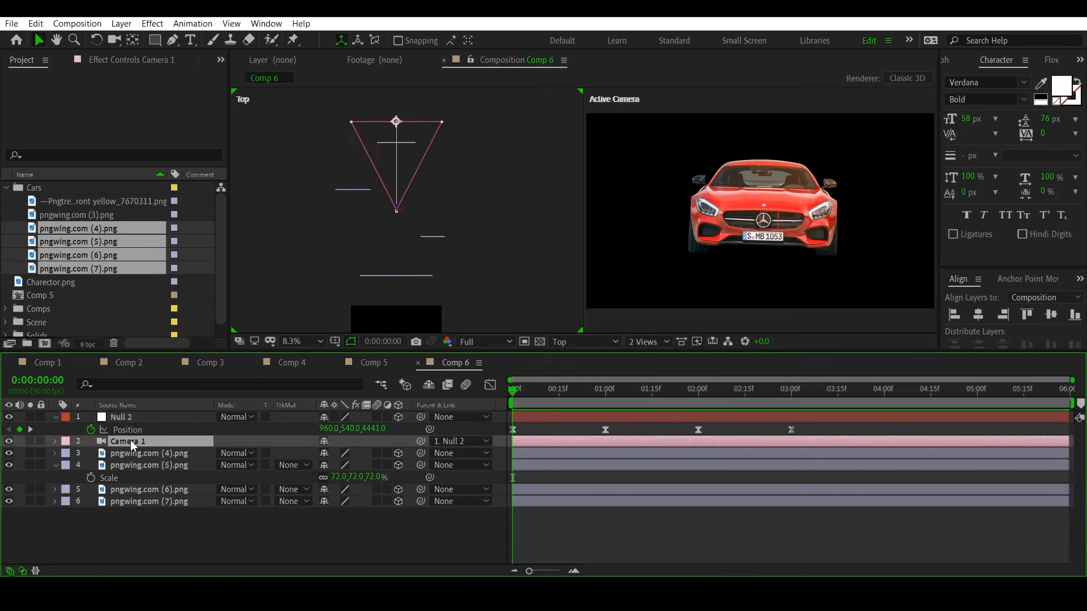
left_click(55, 442)
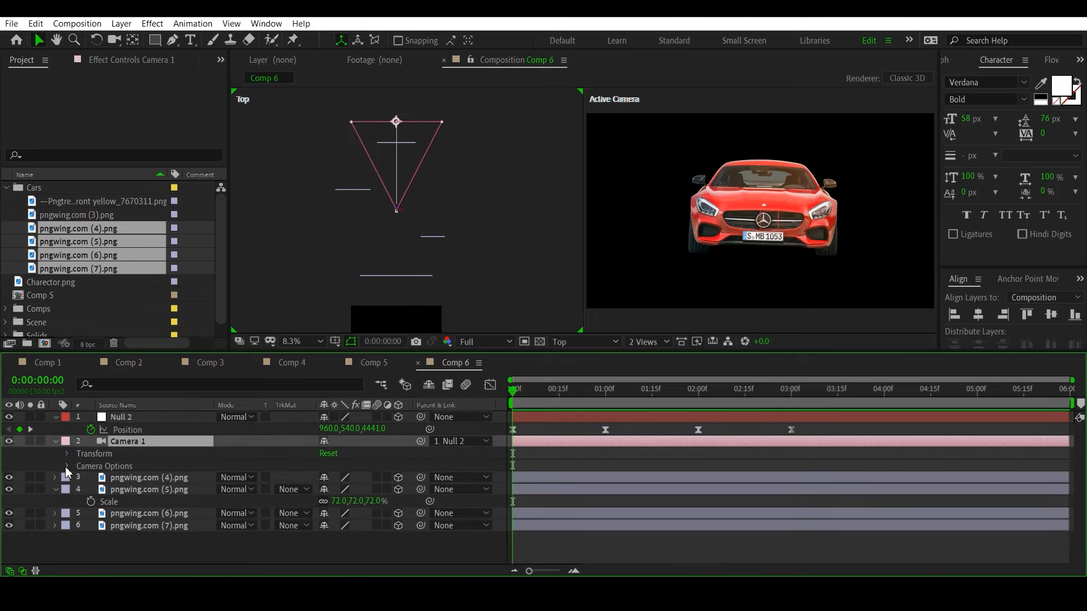
left_click(67, 466)
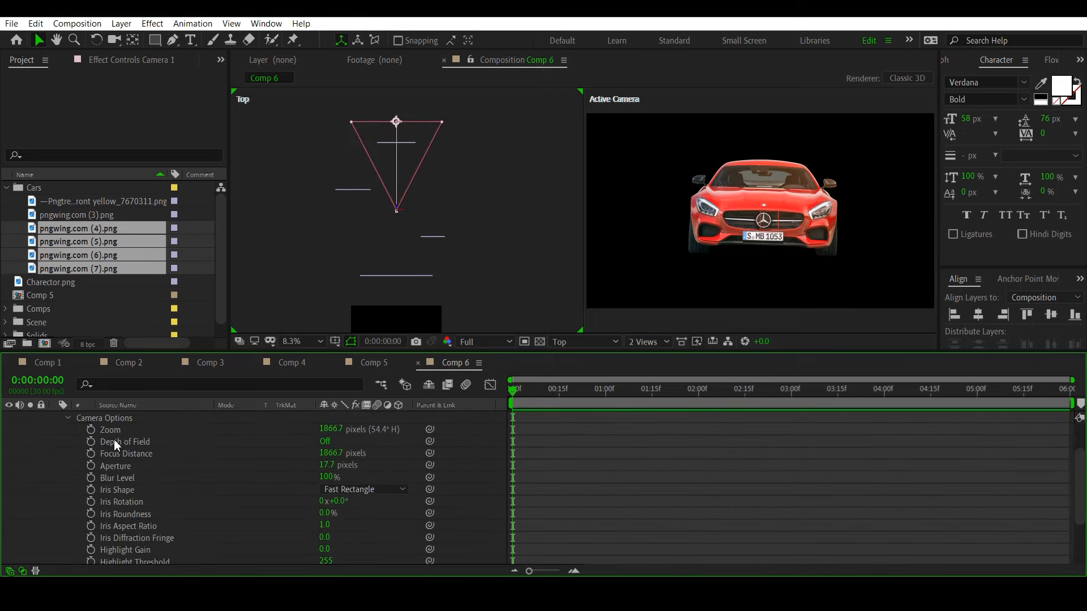
left_click(326, 441)
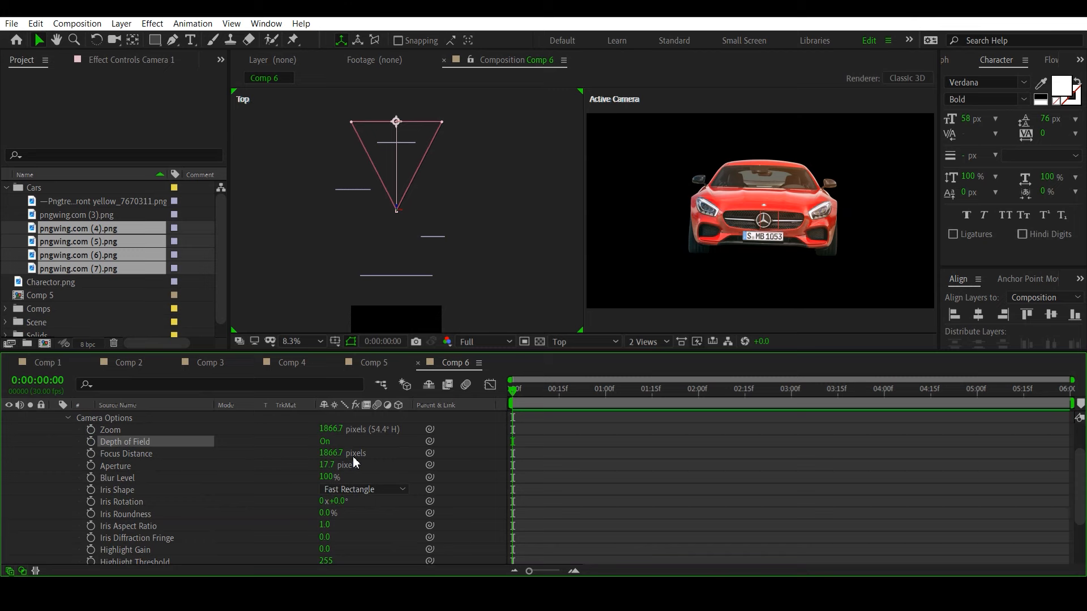
Adjust the camera's Focus Distance back and forth and set it to 1884.7 pixels.
left_click(125, 456)
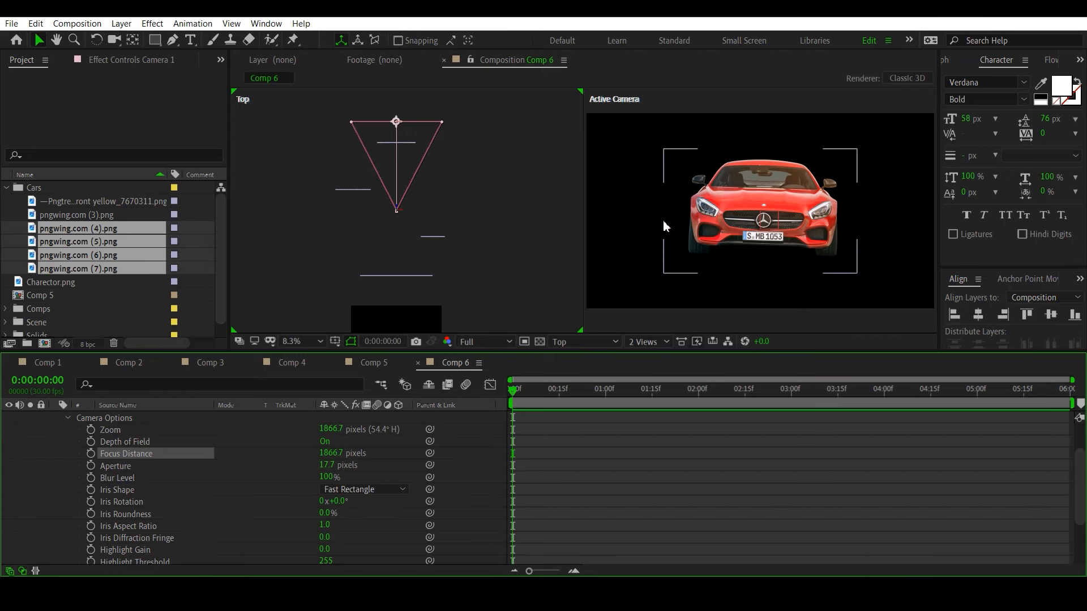
left_click_drag(329, 454, 442, 465)
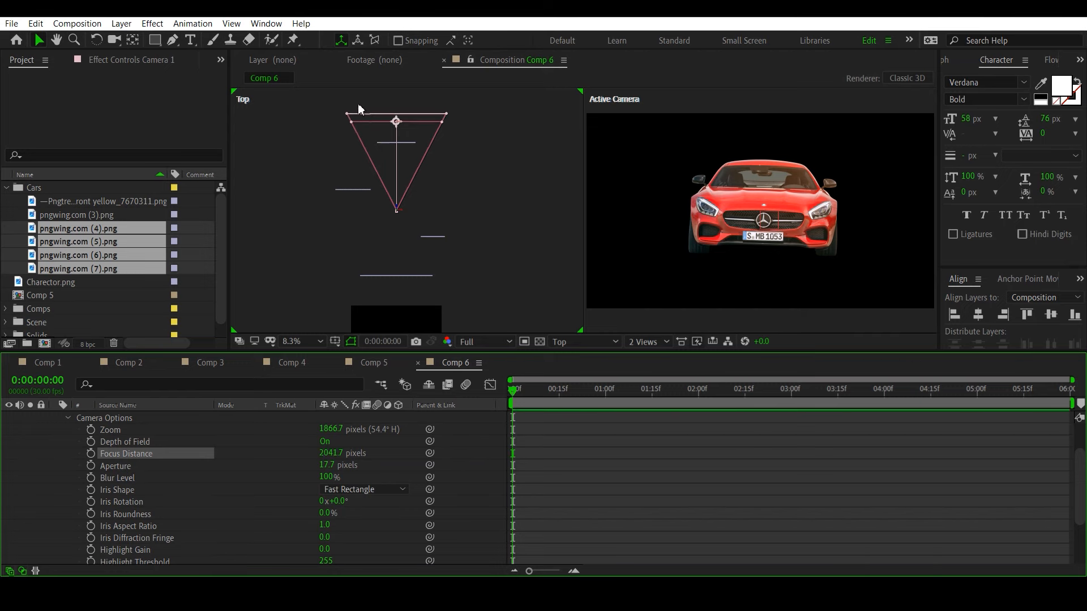
left_click_drag(328, 453, 360, 467)
left_click(332, 454)
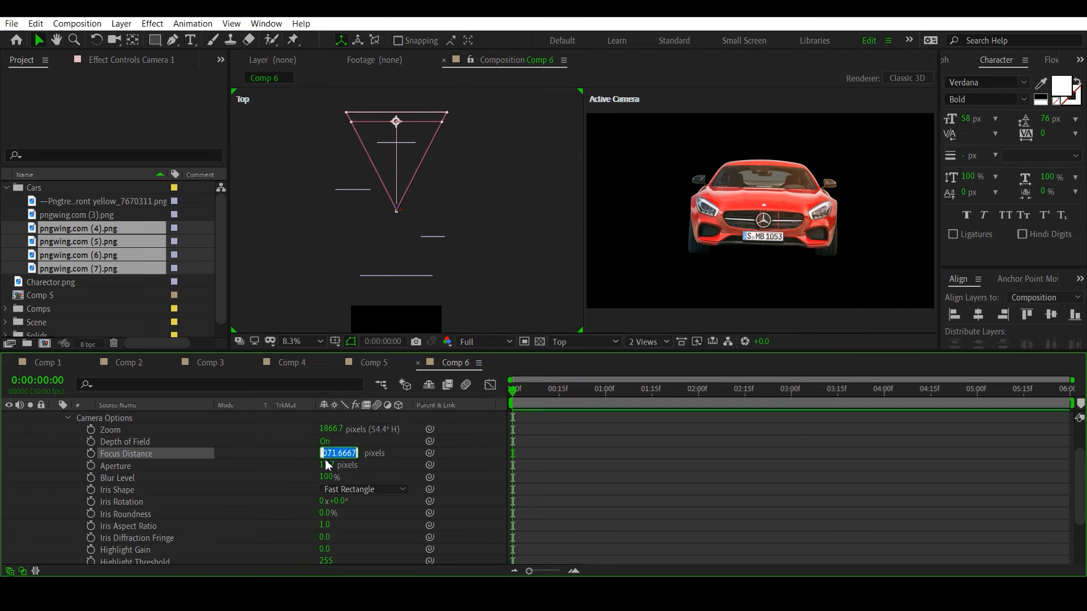
left_click(182, 454)
left_click_drag(335, 456, 209, 460)
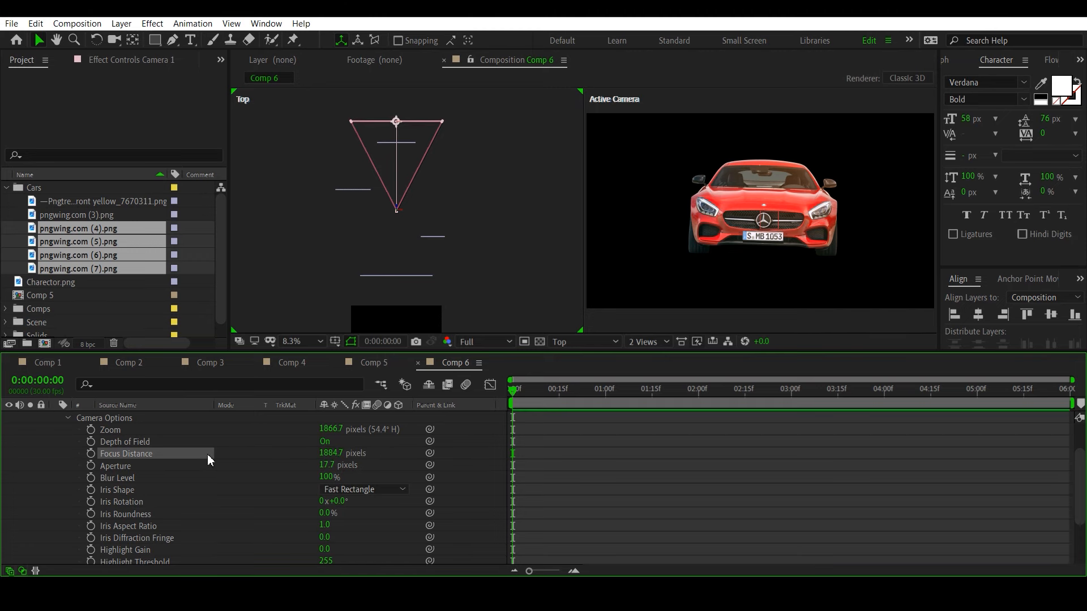
Review the camera's Aperture, Blur Level and Iris Shape settings, including the available iris shapes.
left_click(132, 467)
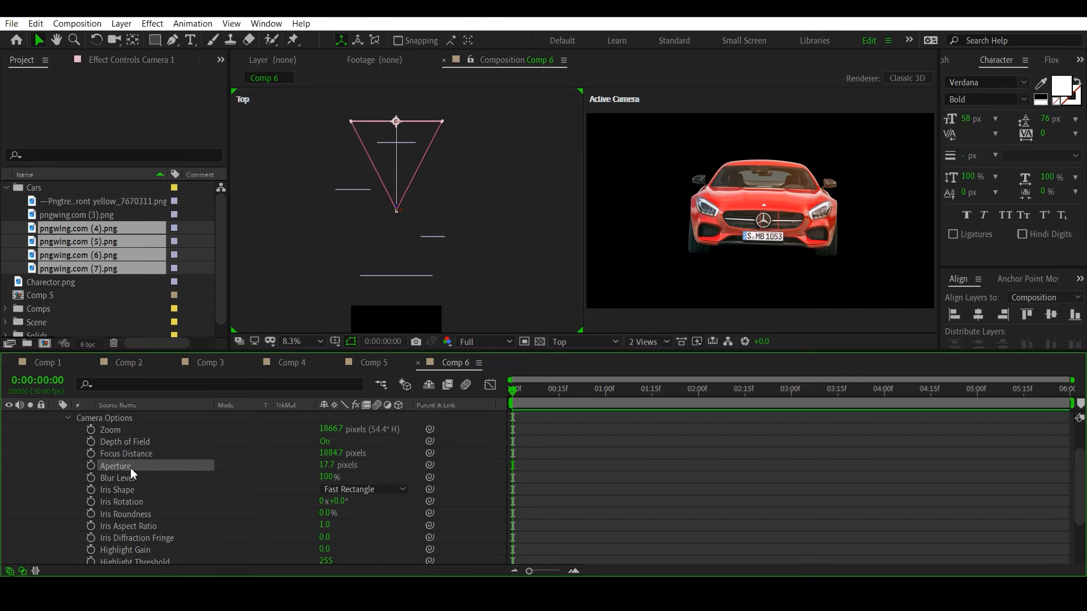
left_click(134, 483)
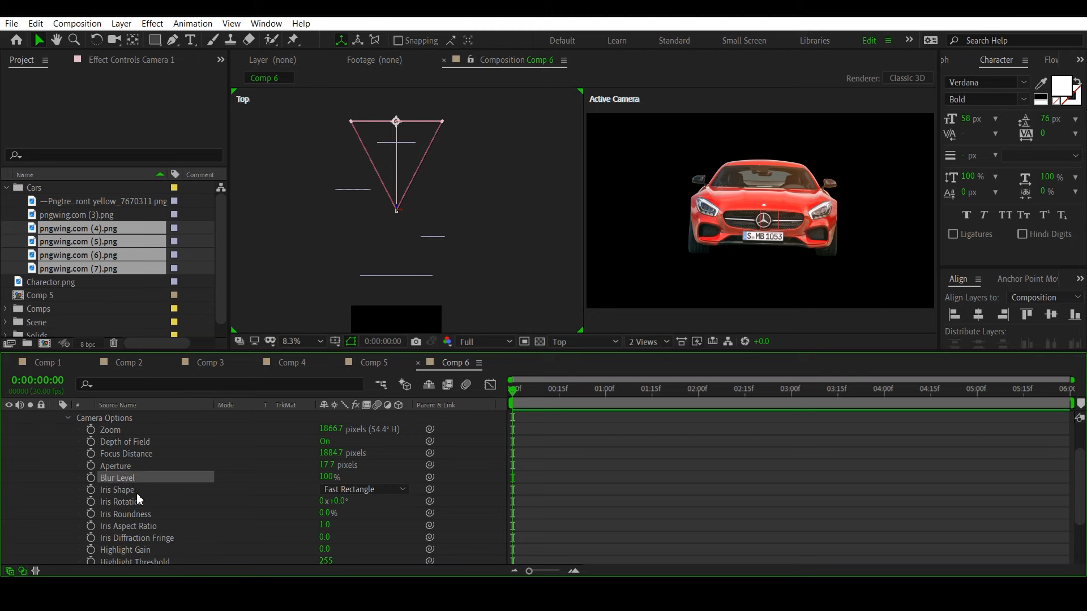
left_click(137, 494)
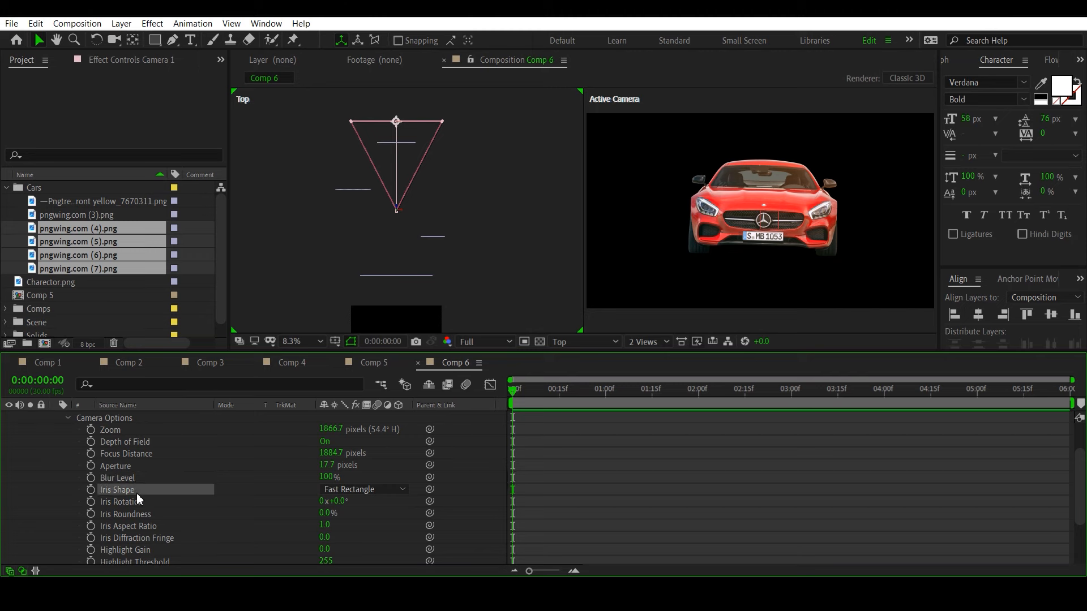
left_click(372, 496)
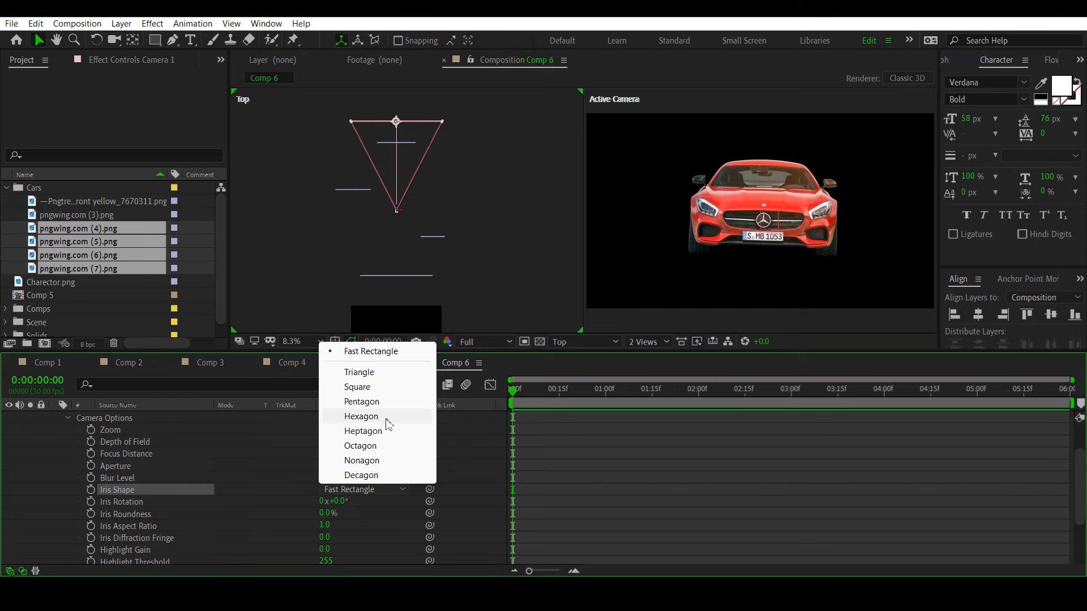
left_click(203, 463)
Keyframe Camera 1's Focus Distance at 0:00:00:00 and show only the layer's keyframed properties.
left_click(127, 455)
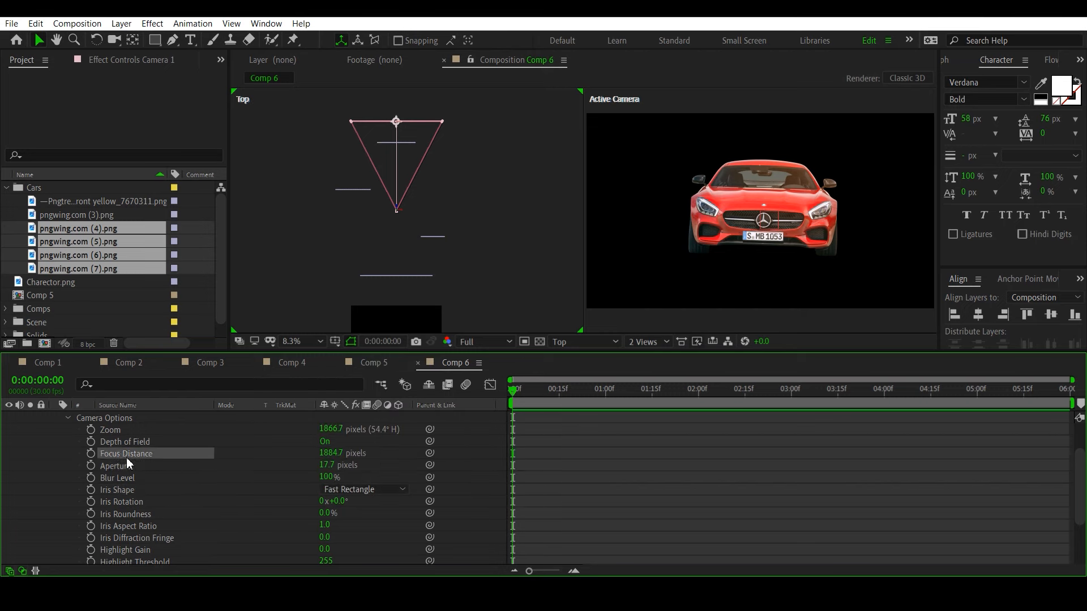
left_click(91, 454)
scroll(147, 460, "up", 2)
left_click(138, 441)
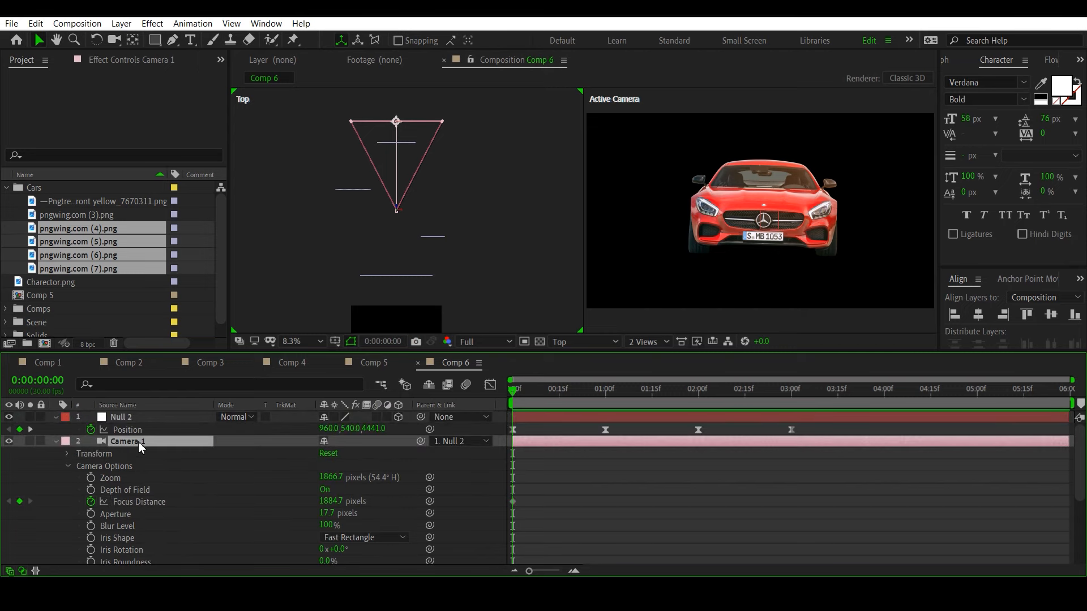
key("u")
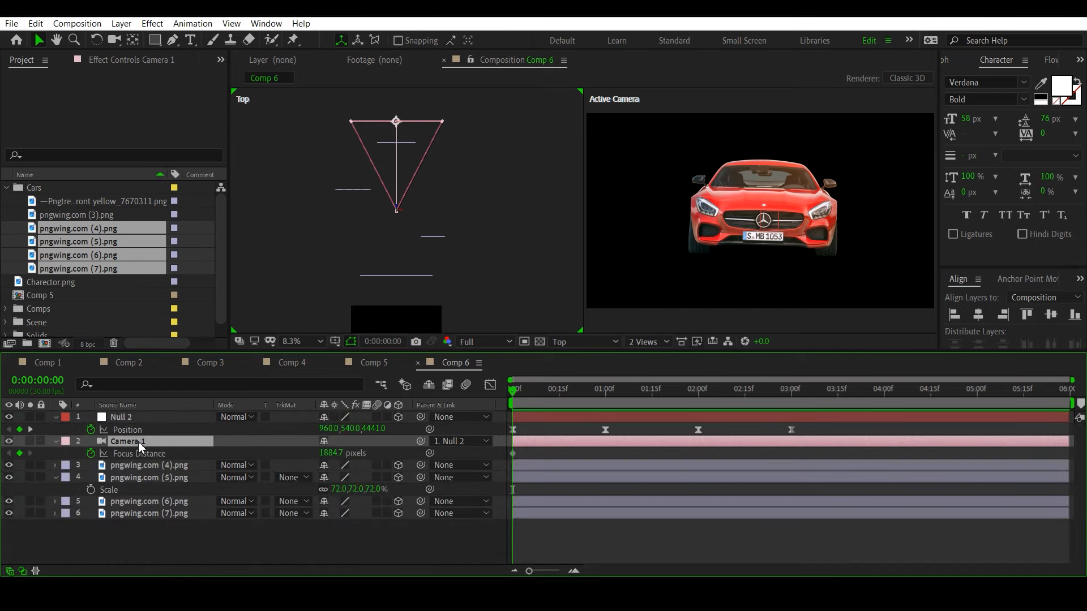
Keyframe the camera's Focus Distance at 1148.7 pixels on the white BMW at 0:00:01:00.
left_click_drag(520, 391, 605, 418)
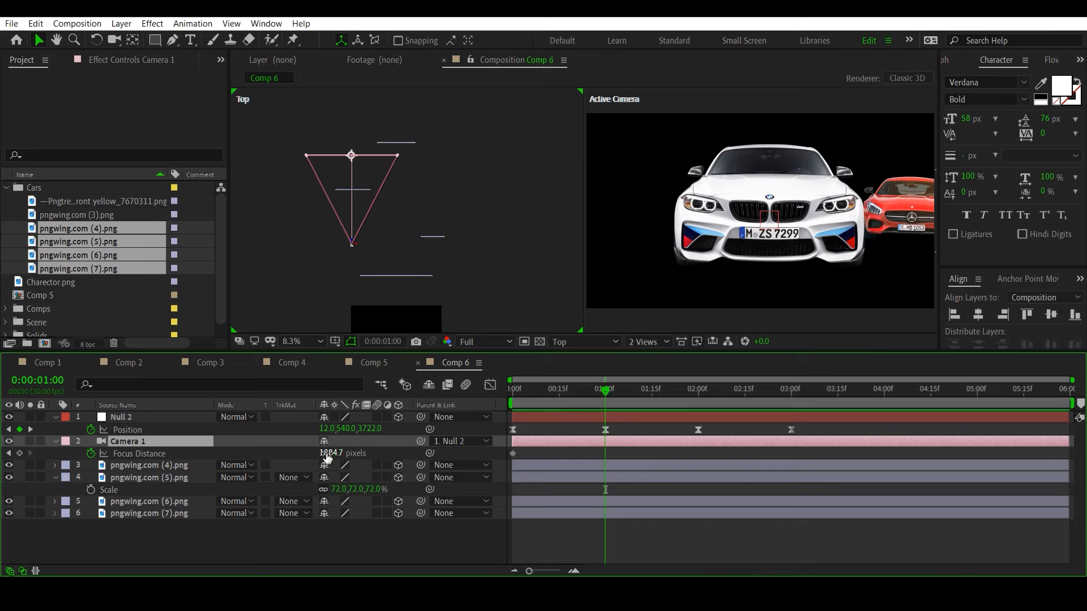
left_click_drag(327, 458, 623, 481)
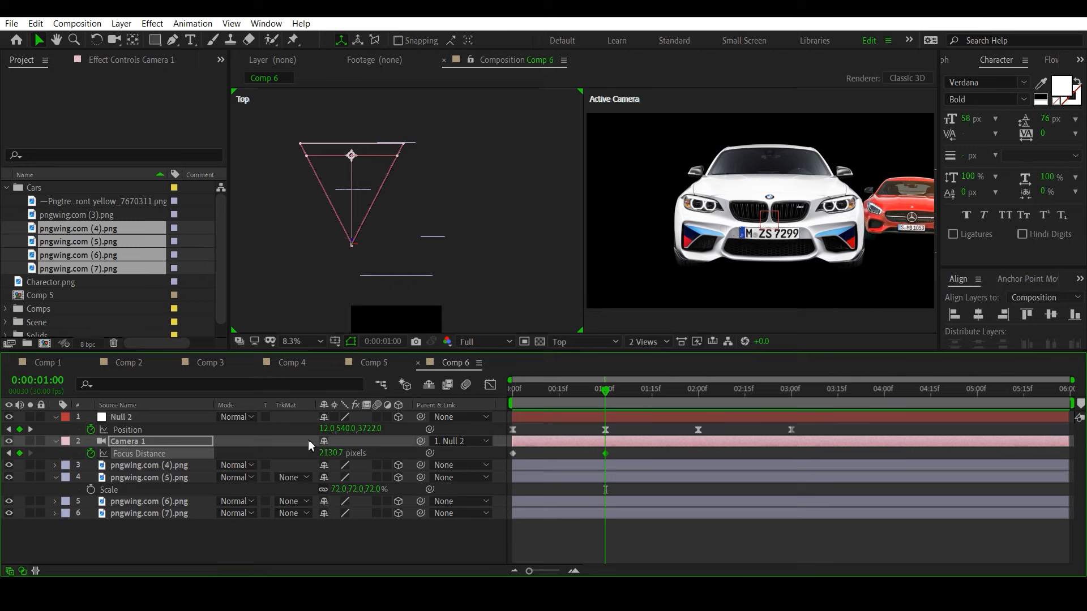
left_click_drag(327, 454, 93, 451)
left_click_drag(327, 454, 95, 454)
Reveal all of Camera 1's camera options and raise the Aperture to about 183.7 pixels for stronger background blur.
left_click(55, 441)
left_click(56, 440)
scroll(83, 465, "down", 1)
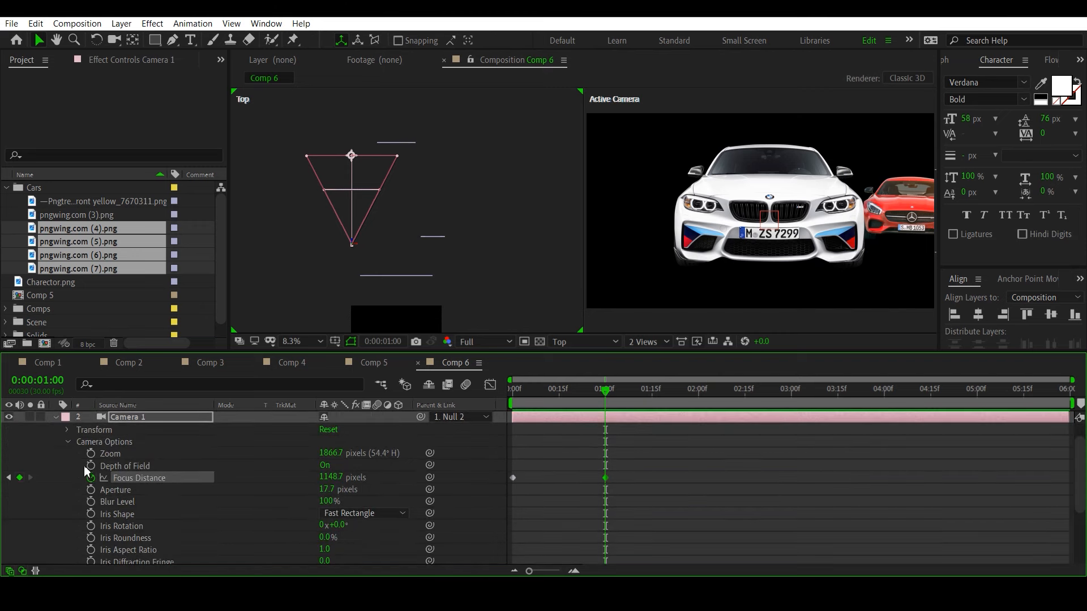
left_click(151, 494)
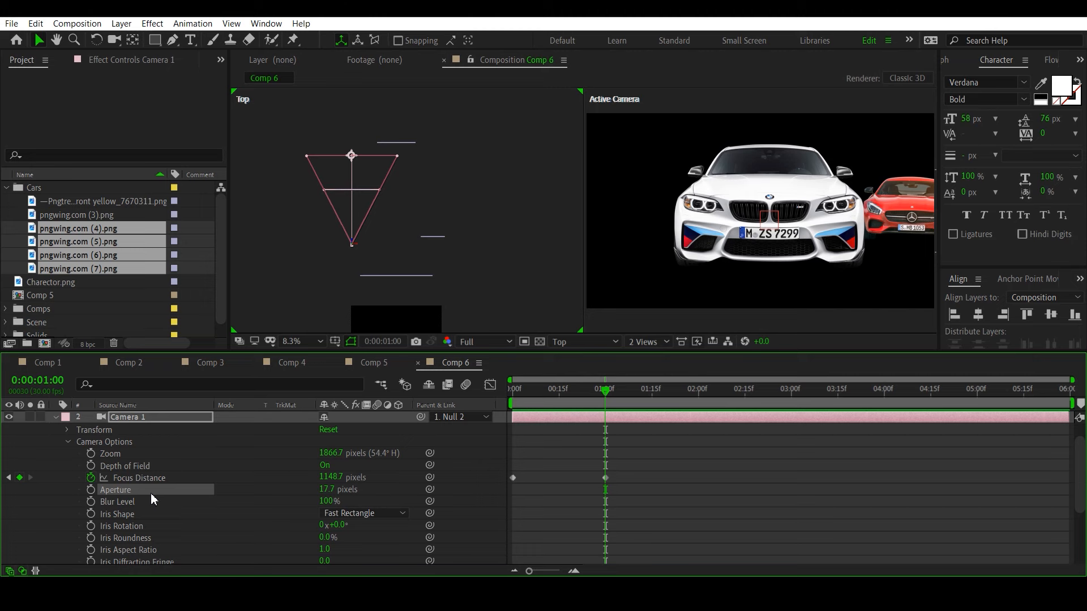
left_click(330, 489)
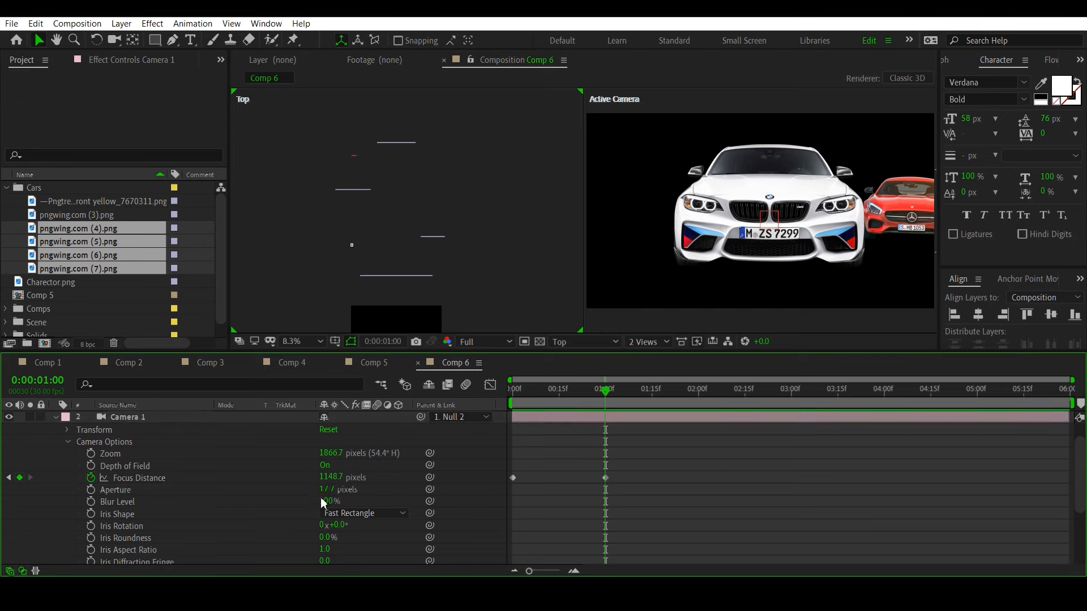
type("143.7")
key("Return")
left_click_drag(430, 498, 456, 499)
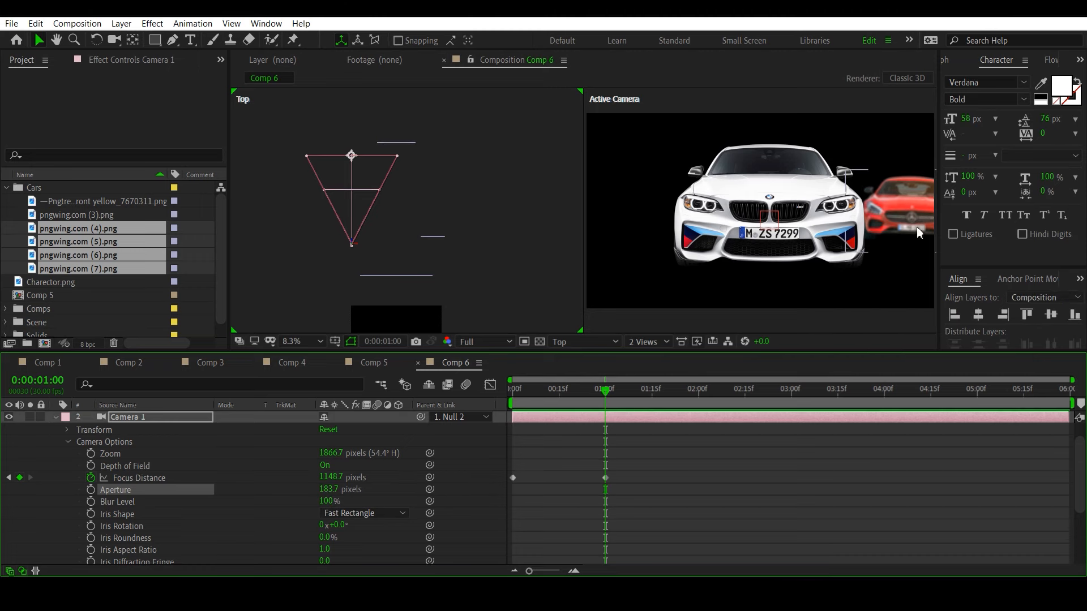
left_click_drag(331, 492, 369, 492)
Try Aperture values of 100 and 150 pixels on Camera 1 and set it to 200 pixels.
left_click(329, 490)
type("100")
left_click(332, 489)
type("150")
key("Return")
left_click(331, 489)
type("200")
key("Return")
Show only Camera 1's keyframed properties and keyframe Focus Distance at 733.7 pixels on the dark red Nissan at 0:00:02:00.
left_click(52, 415)
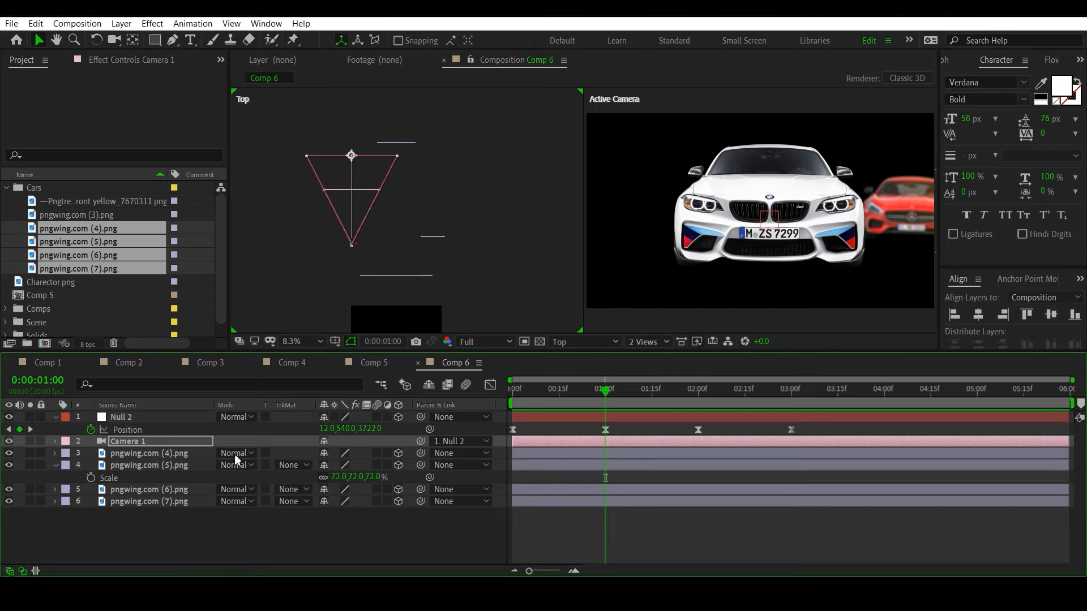
left_click(167, 443)
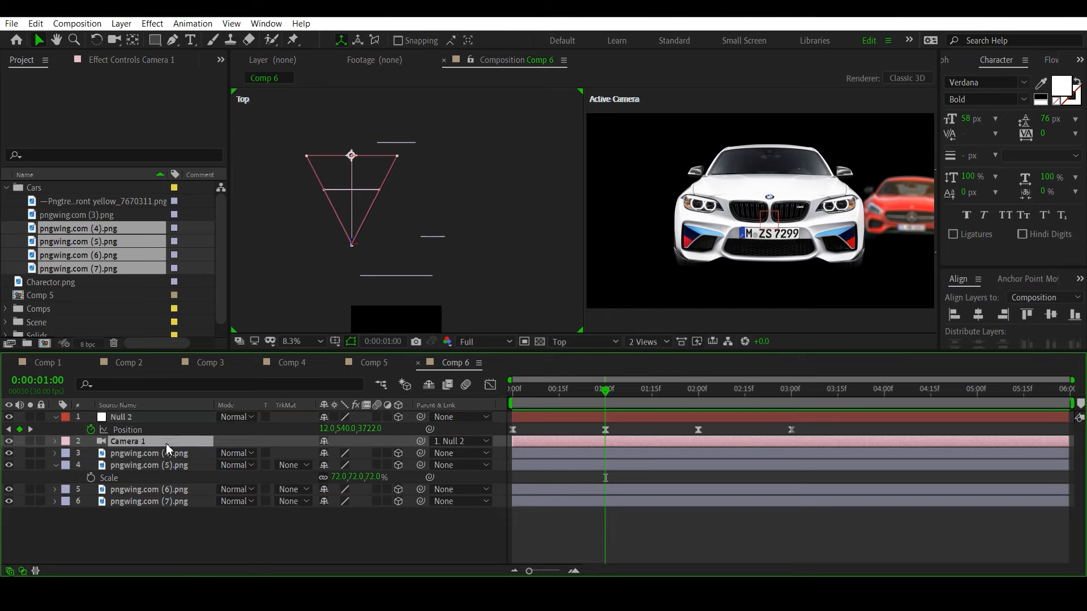
key("u")
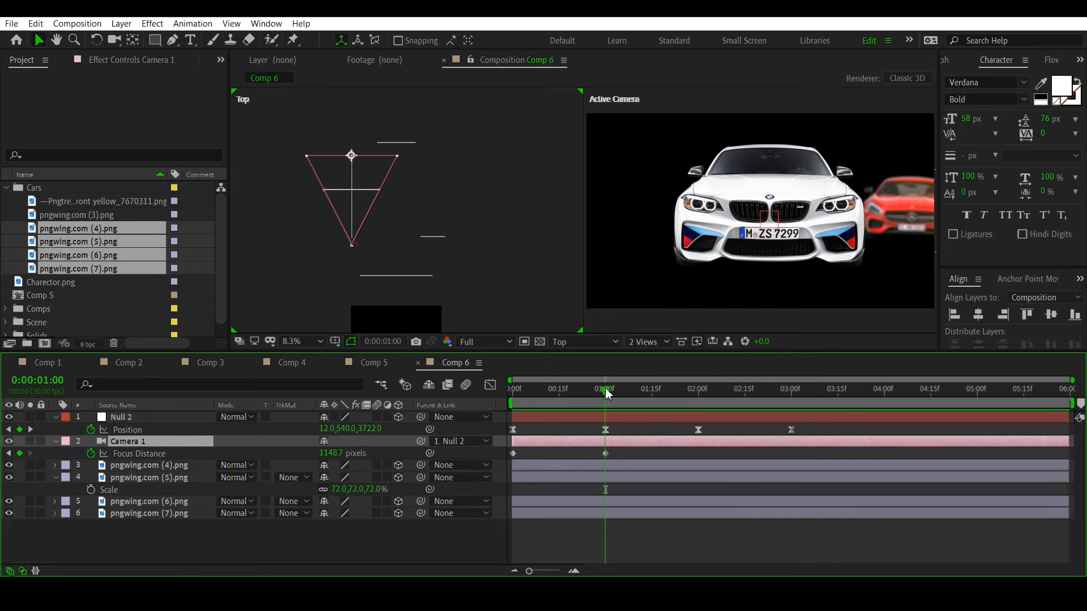
left_click_drag(604, 390, 699, 406)
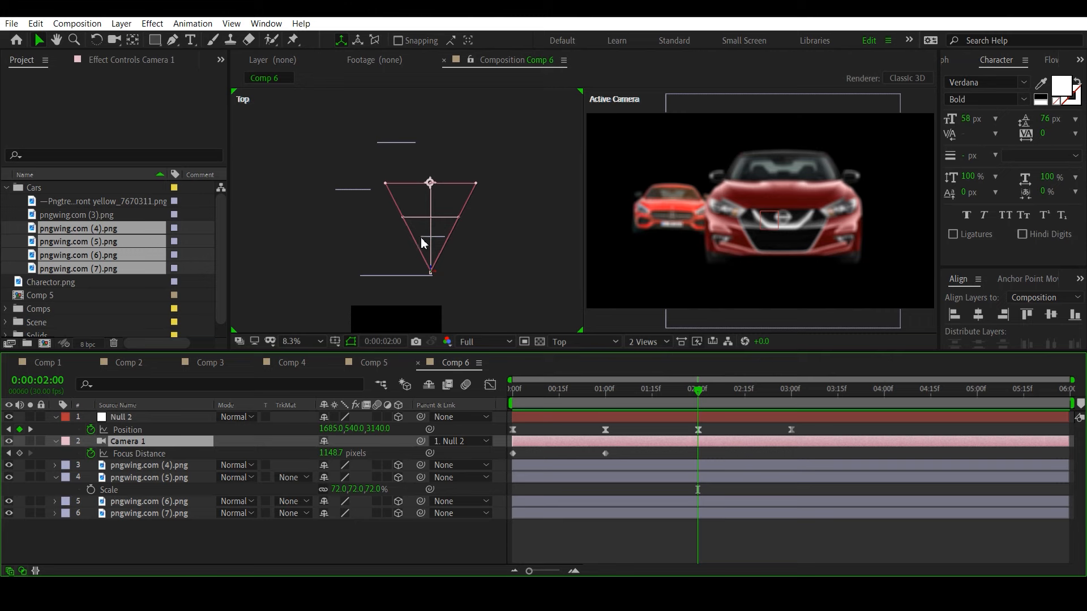
left_click(145, 454)
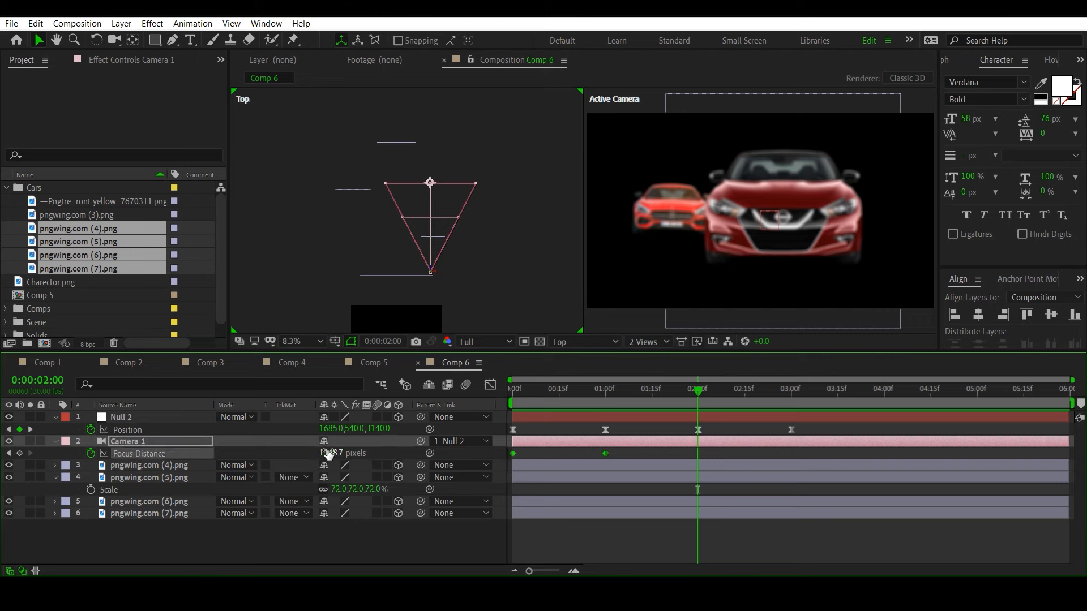
left_click_drag(331, 453, 237, 453)
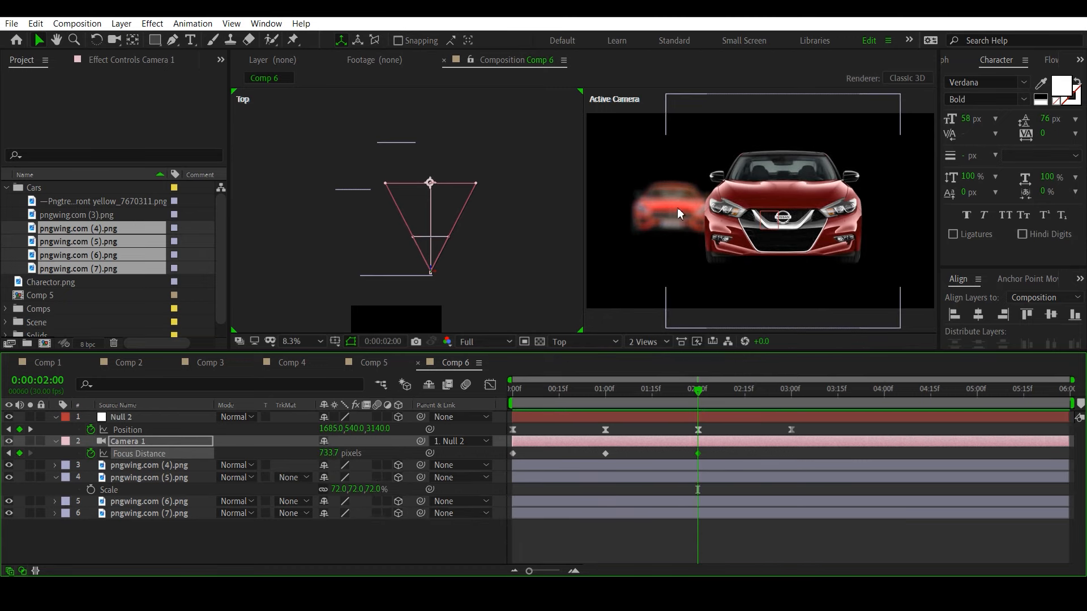
Keyframe the camera's Focus Distance at 2314.7 pixels at the null's last Position keyframe, 0:00:03:00.
mouse_move(698, 391)
left_mouse_down()
mouse_move(597, 402)
mouse_move(651, 412)
mouse_move(661, 395)
mouse_move(697, 404)
left_mouse_up()
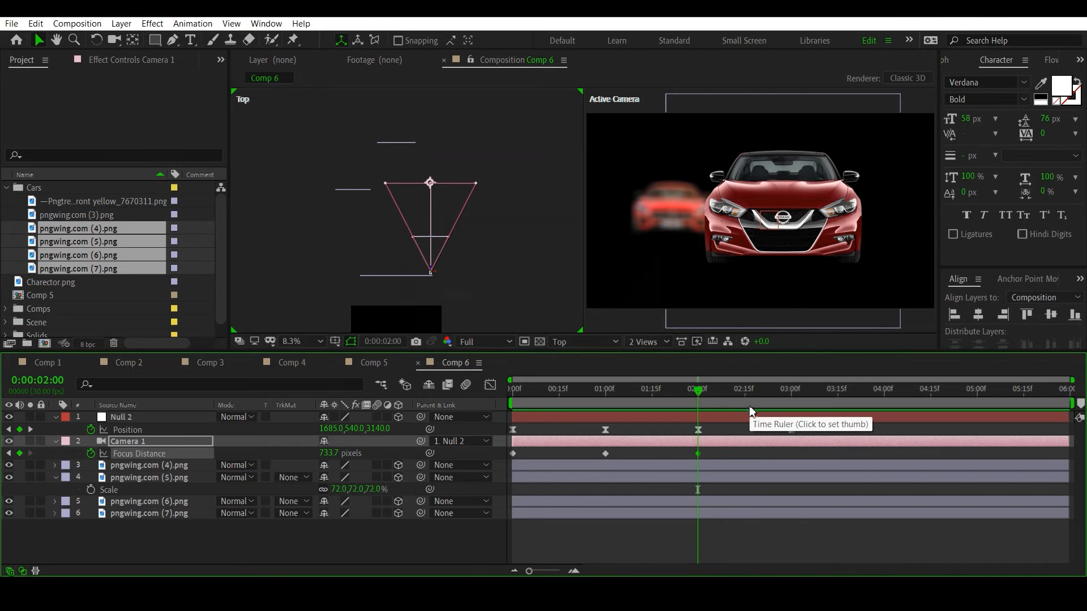
left_click(771, 401)
left_click(787, 406)
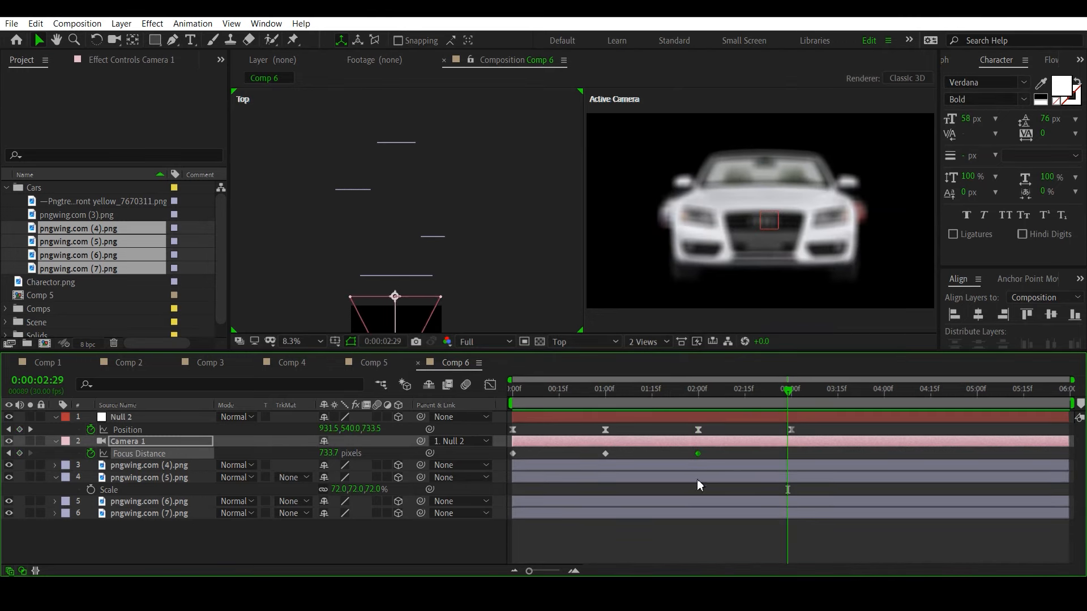
left_click(29, 430)
scroll(516, 264, "down", 2)
left_click_drag(498, 265, 522, 245)
scroll(465, 245, "up", 2)
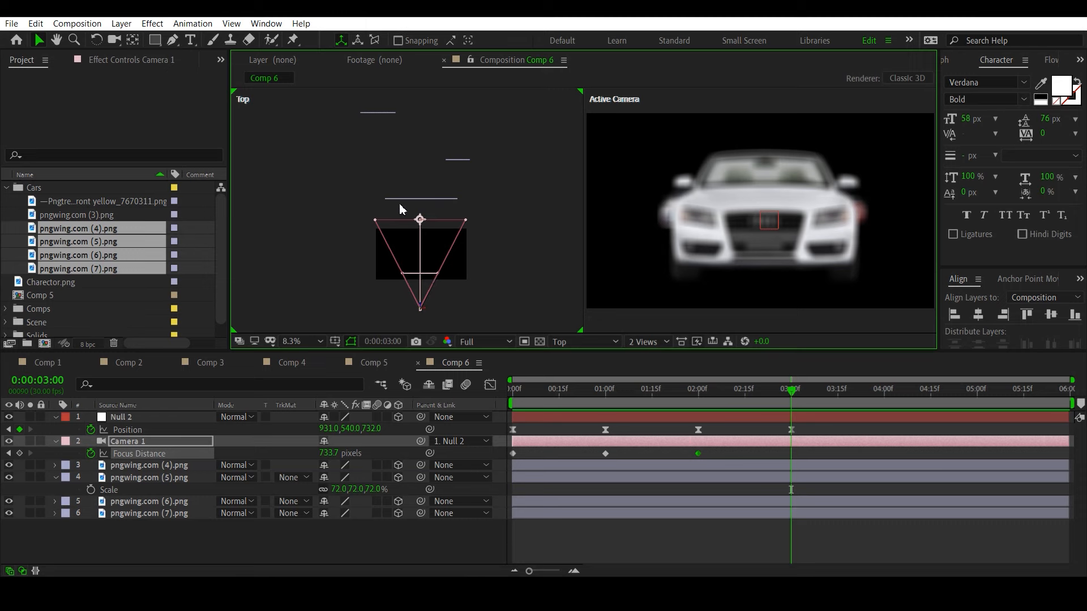
left_click_drag(327, 453, 966, 389)
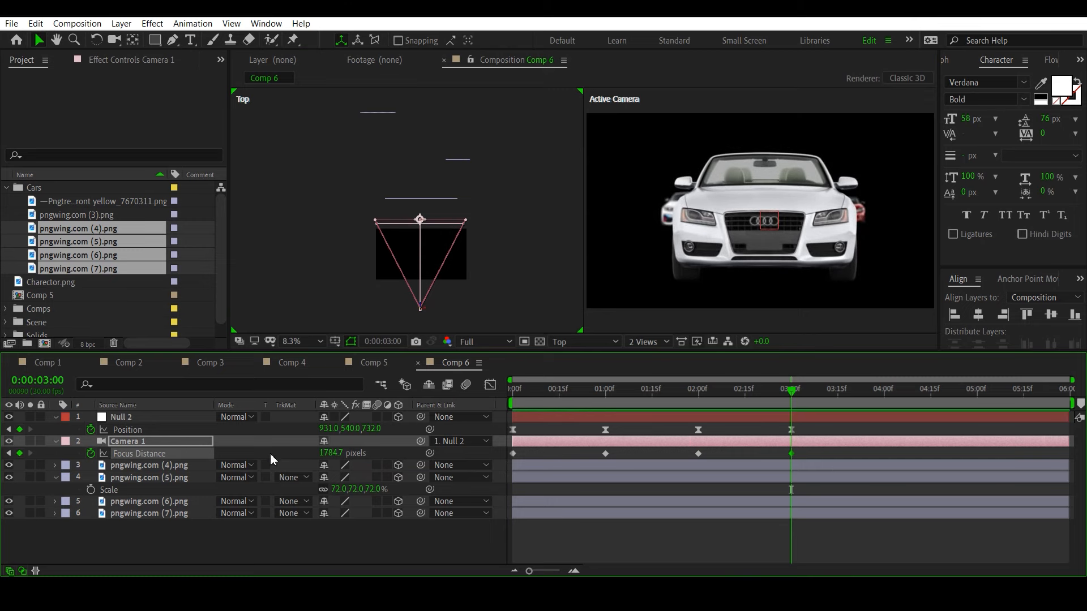
left_click_drag(329, 453, 722, 473)
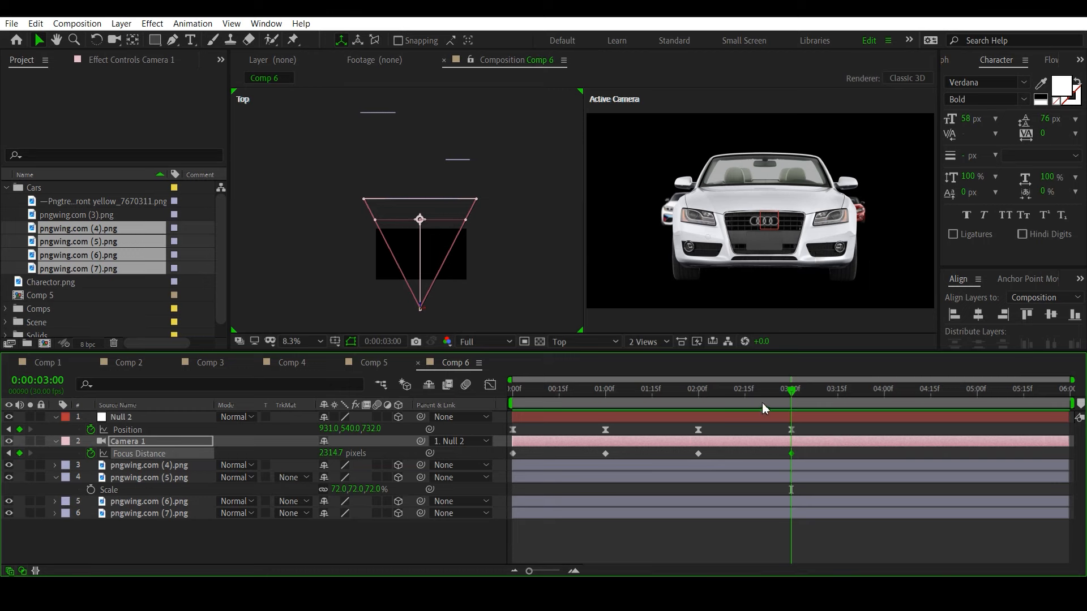
Scrub the camera move between the white cars and increase Camera 1's Aperture to 989 pixels.
left_click_drag(759, 392, 602, 426)
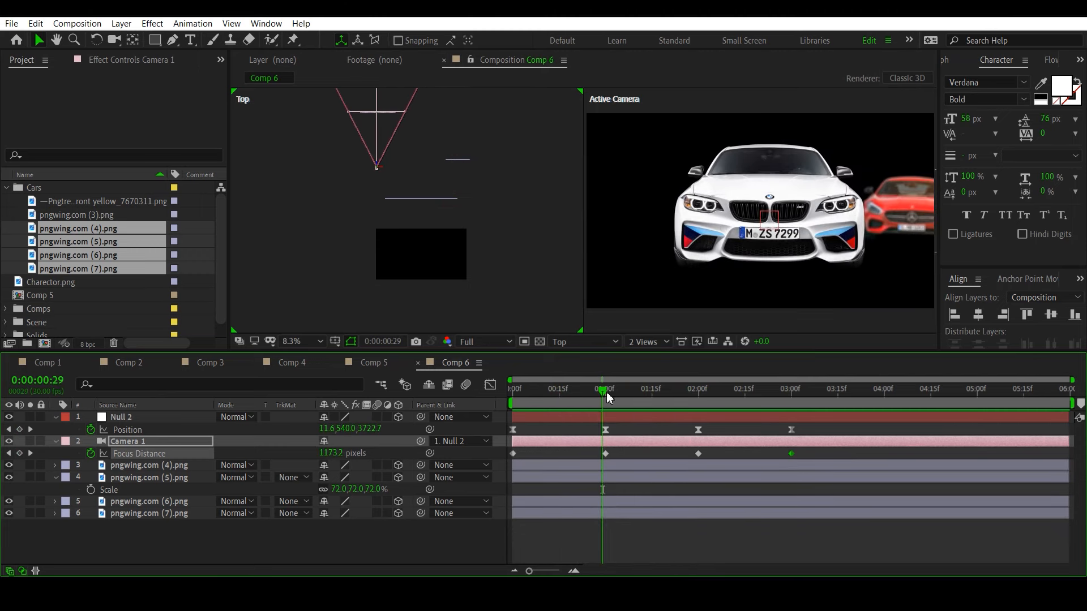
left_click(55, 442)
left_click(56, 441)
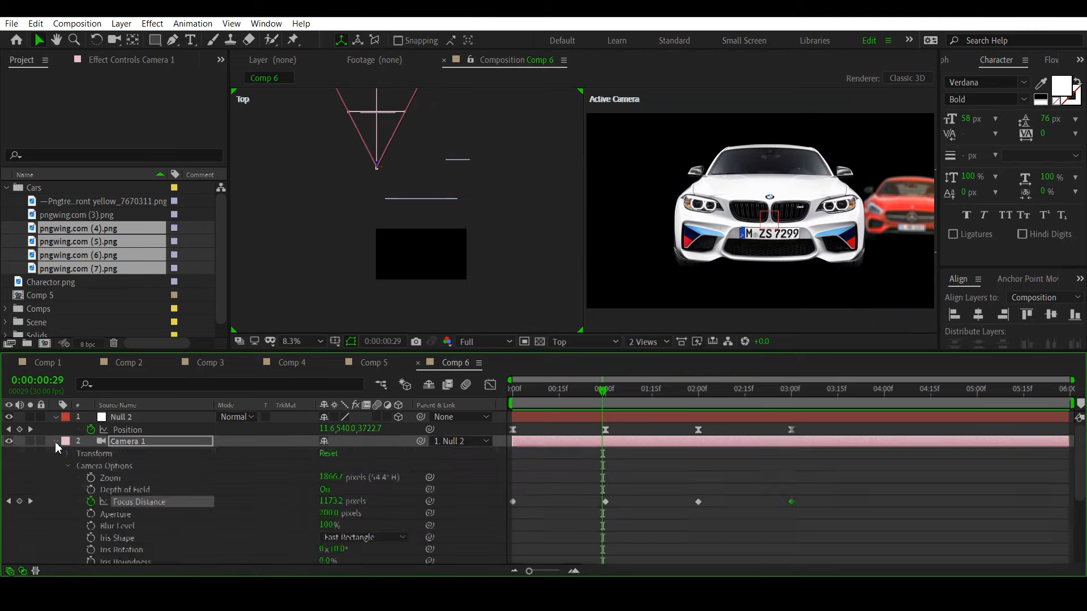
scroll(55, 442, "down", 1)
left_click_drag(633, 393, 792, 417)
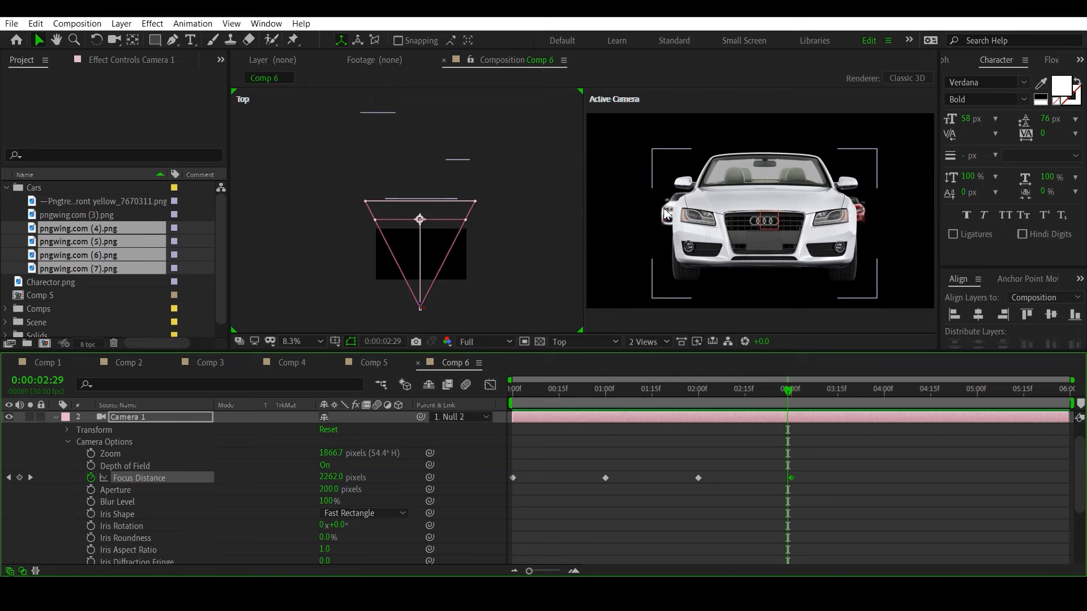
left_click_drag(328, 490, 968, 504)
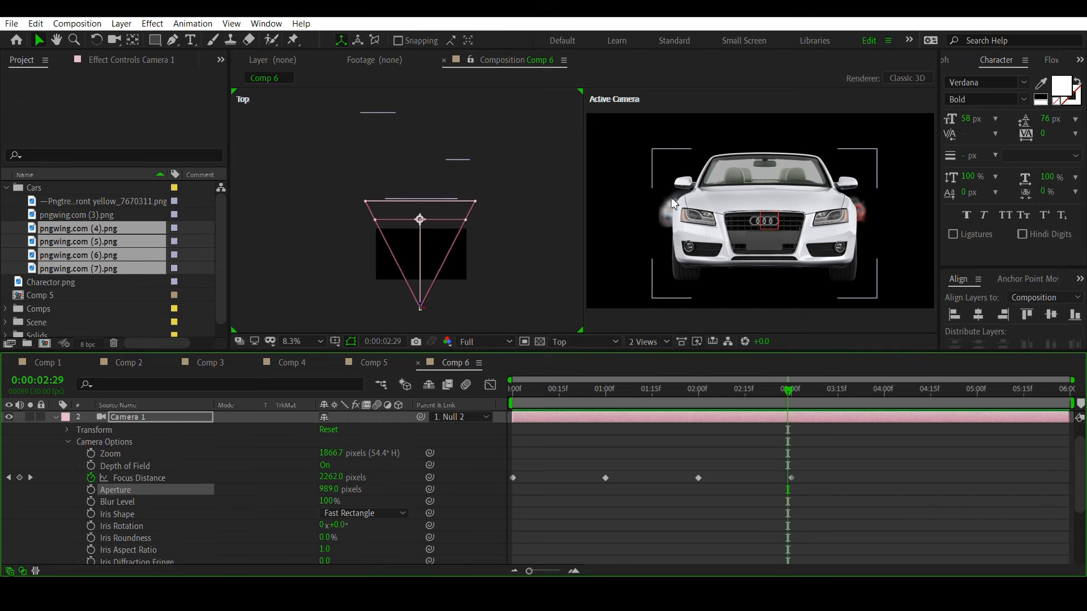
Play the camera move from the start and step through frames around one second to examine the focus changes between cars.
key("Home")
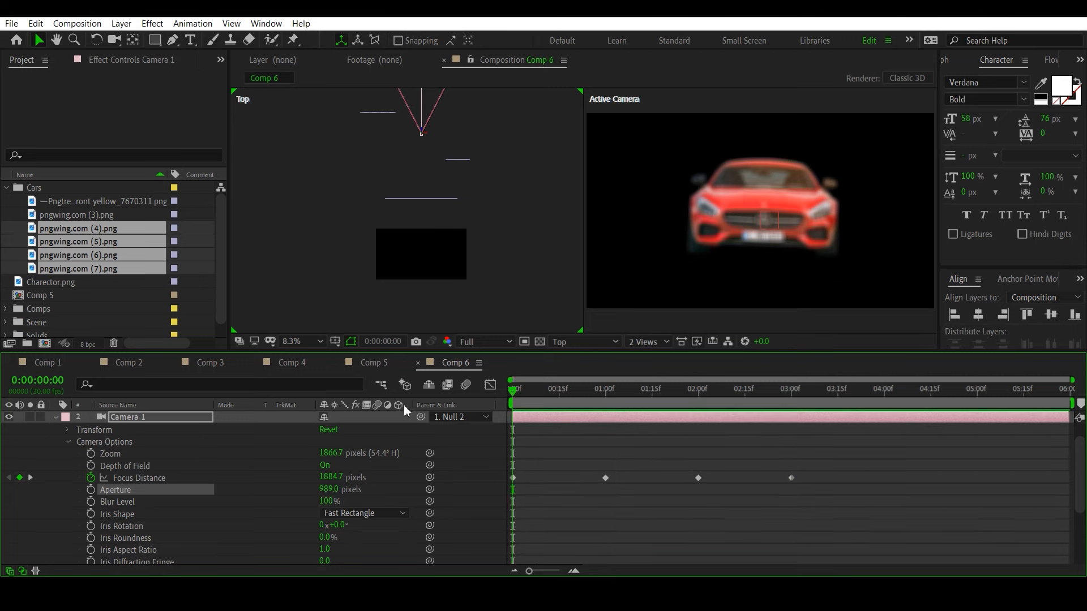
key("space")
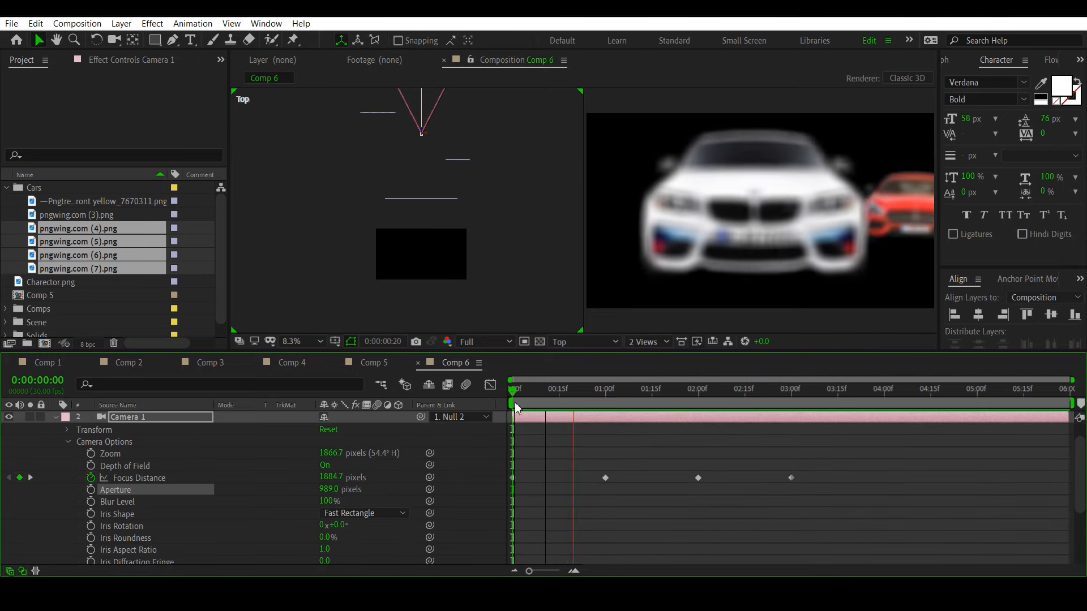
key("space")
key("space")
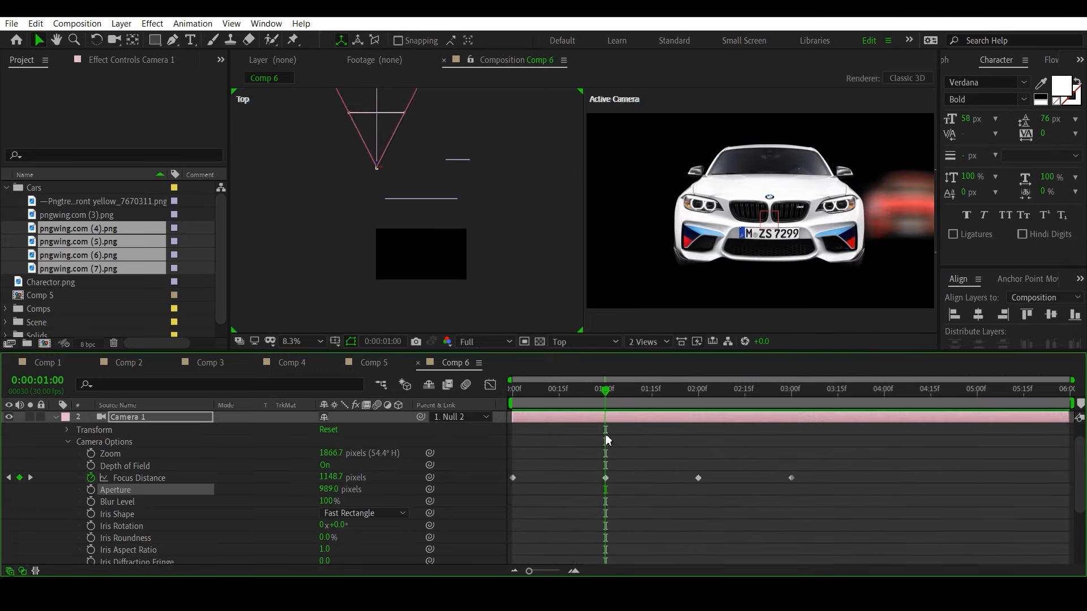
key("Home")
key("space")
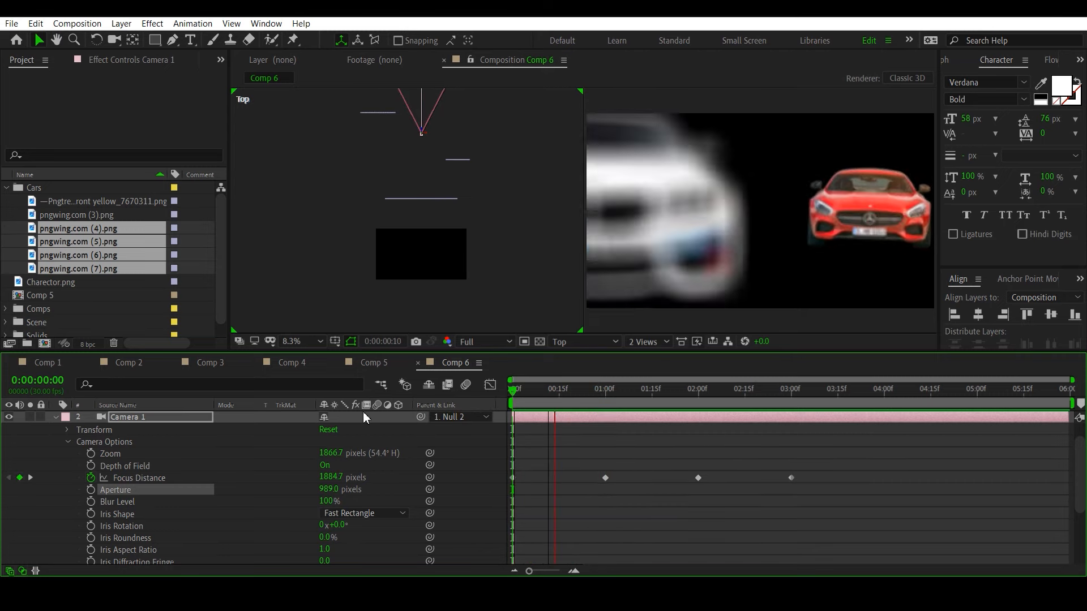
key("space")
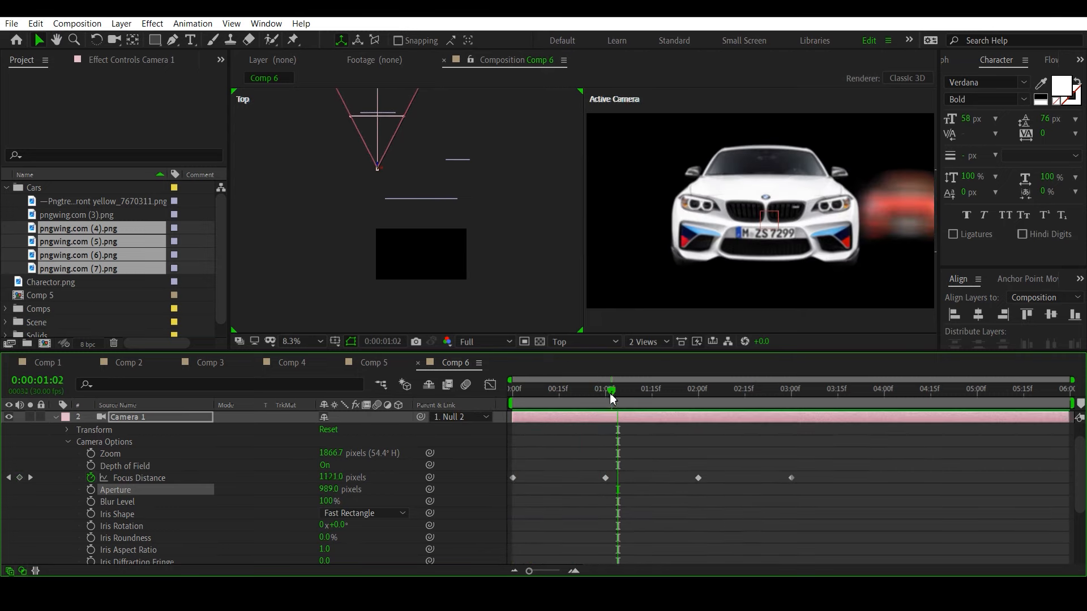
left_click(606, 392)
key("Page_Down")
key("Page_Down")
key("Page_Up")
key("Page_Up")
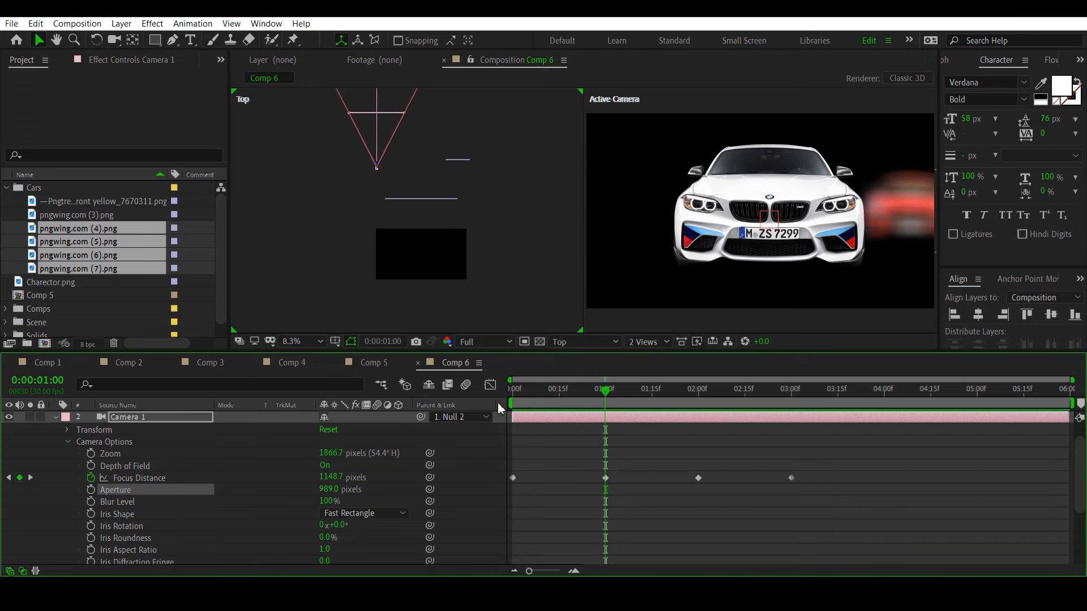
left_click(626, 390)
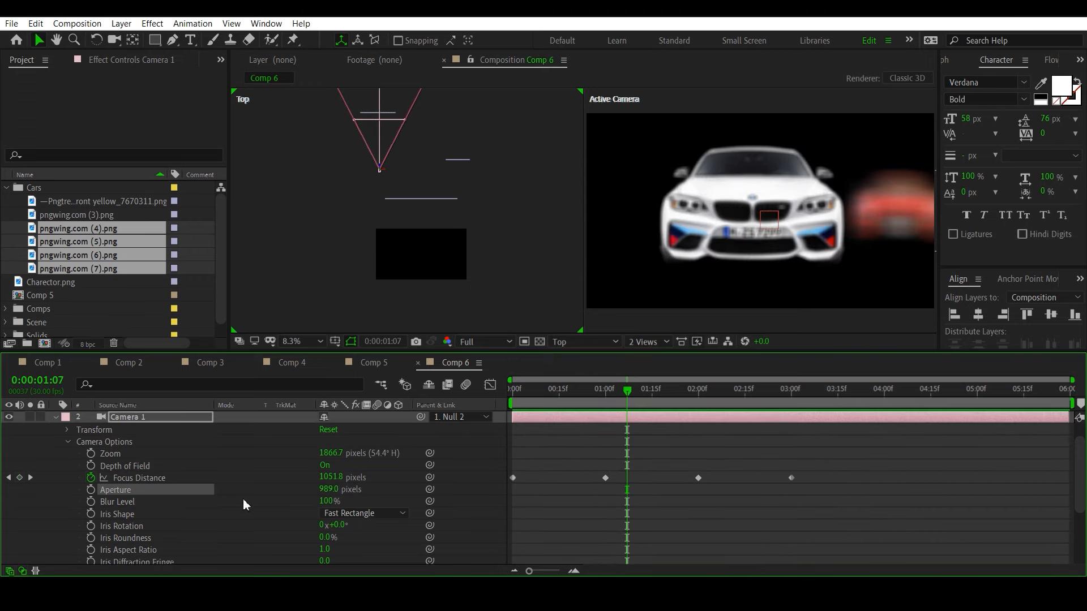
Go back to Camera 1's focus keyframe at 0:00:01:00 and set the Aperture to 100 pixels.
left_click(9, 477)
left_click(331, 489)
type("100")
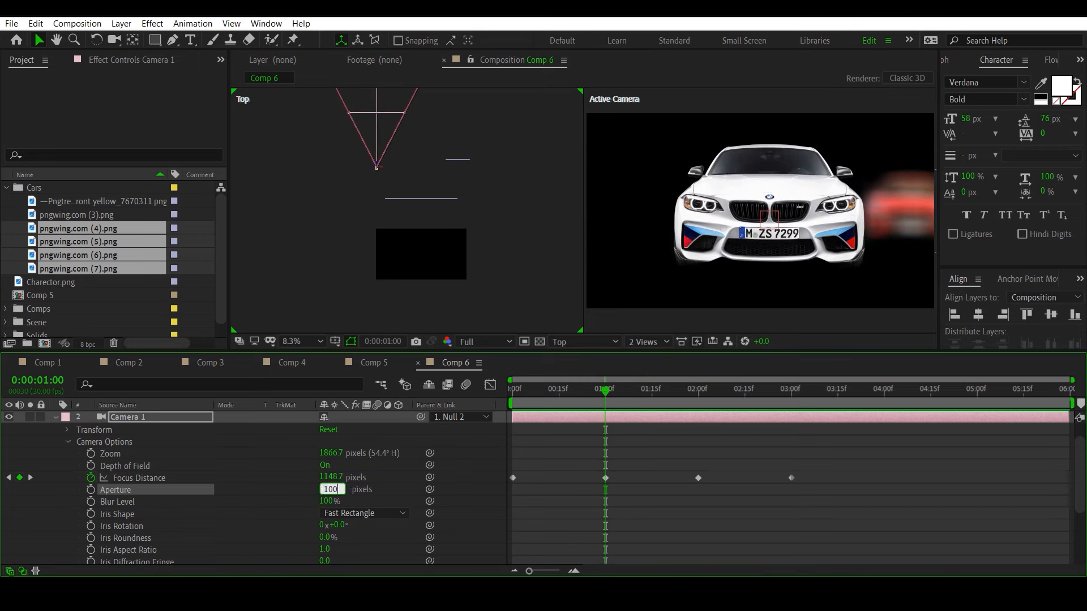
key("Return")
Set Camera 1's Blur Level to 300% and scrub the camera move up to about three seconds and back to the start.
left_click(164, 506)
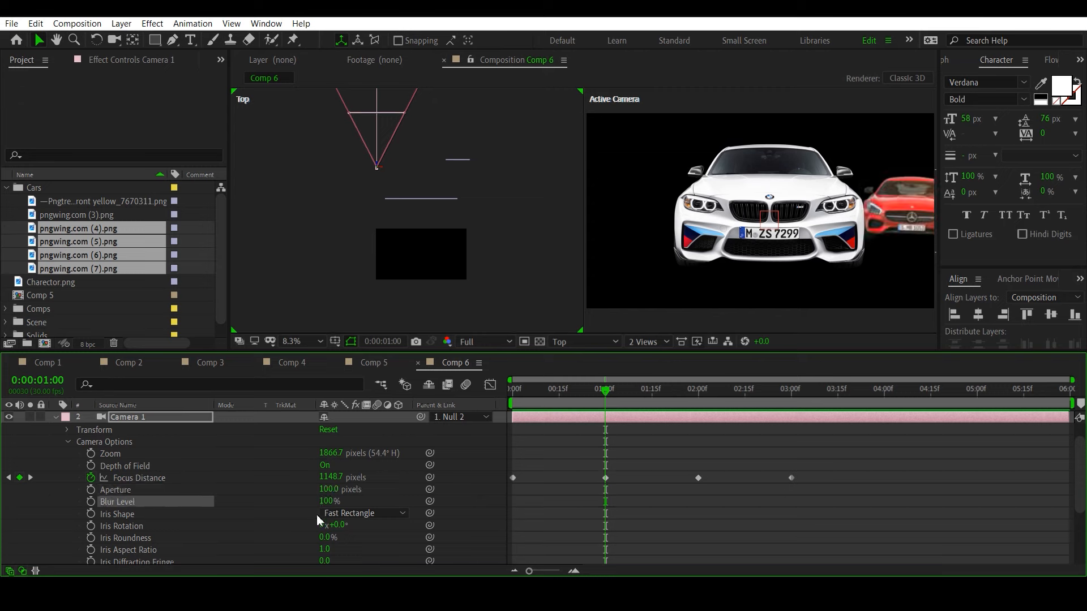
left_click_drag(326, 501, 520, 516)
left_click(326, 501)
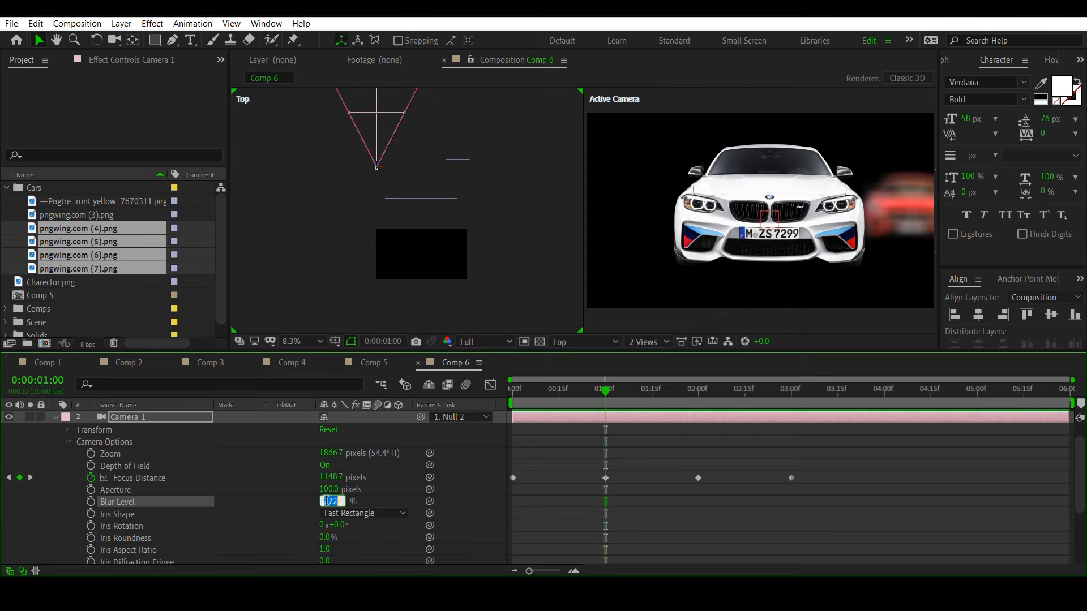
type("200")
key("Return")
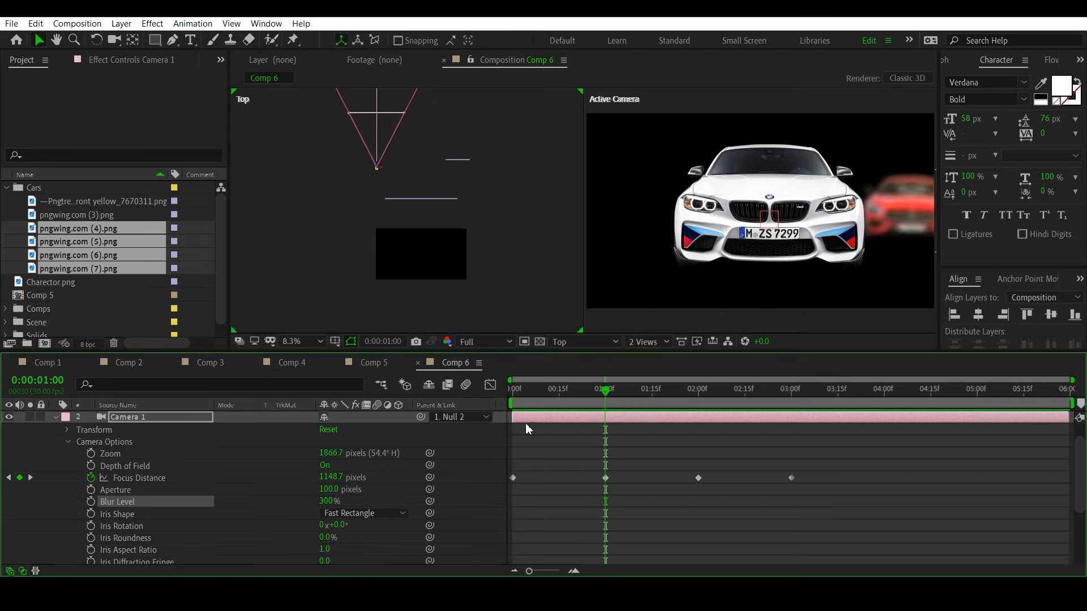
left_click_drag(514, 400, 790, 484)
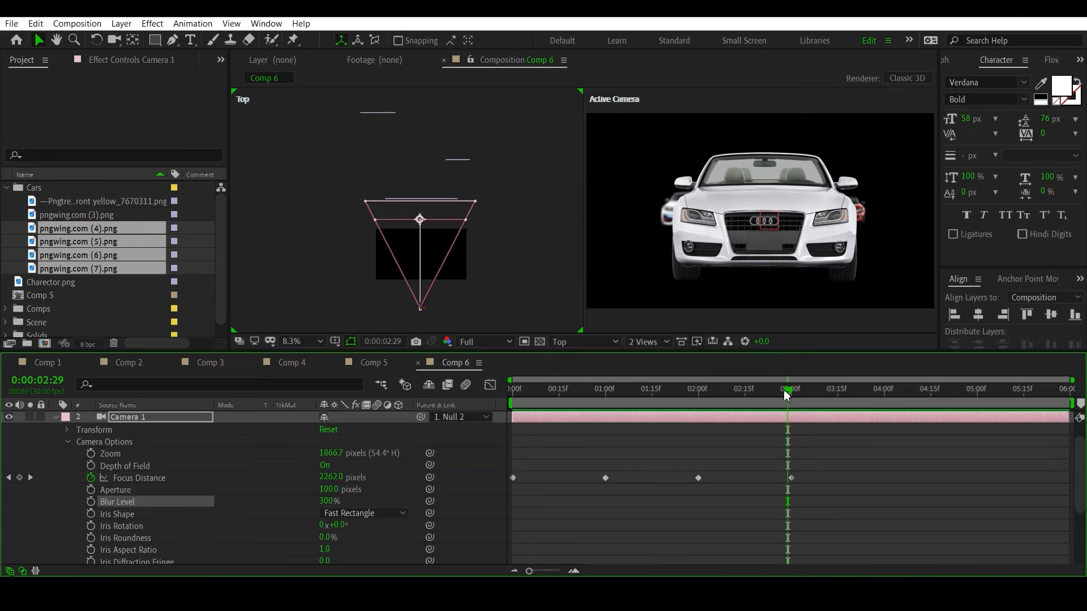
left_click_drag(782, 389, 493, 420)
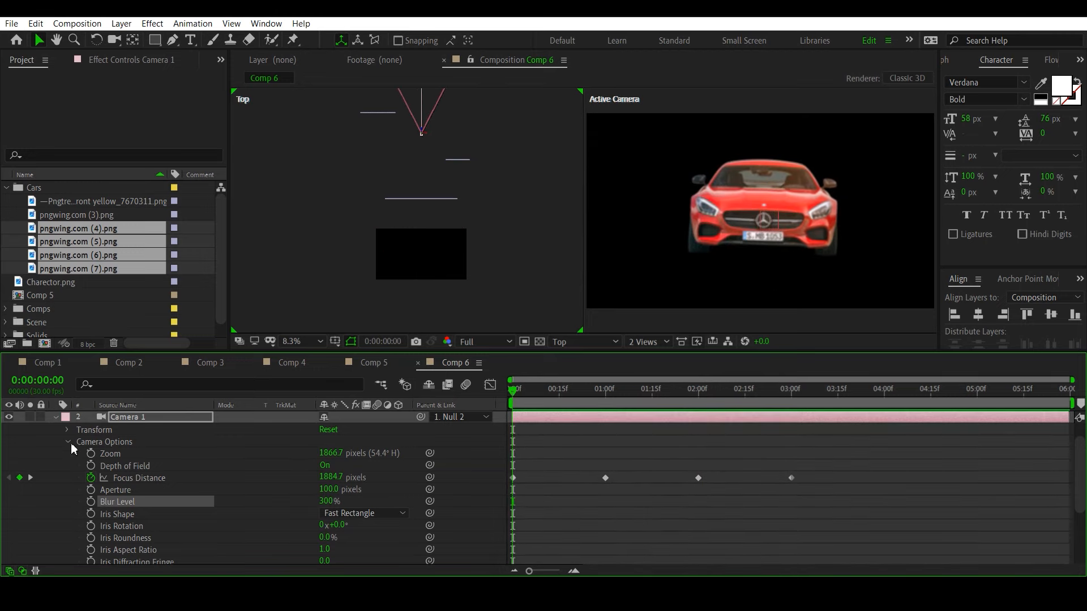
At 0:00:00:16, try the Hexagon Iris Shape on Camera 1 and return it to Fast Rectangle.
scroll(151, 501, "down", 2)
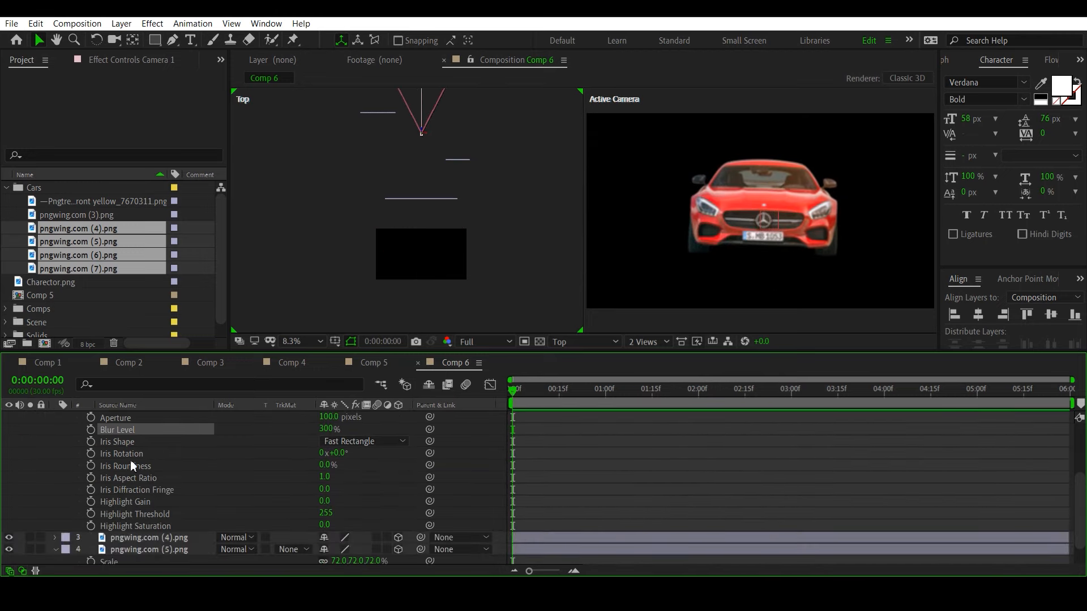
left_click_drag(531, 401, 563, 402)
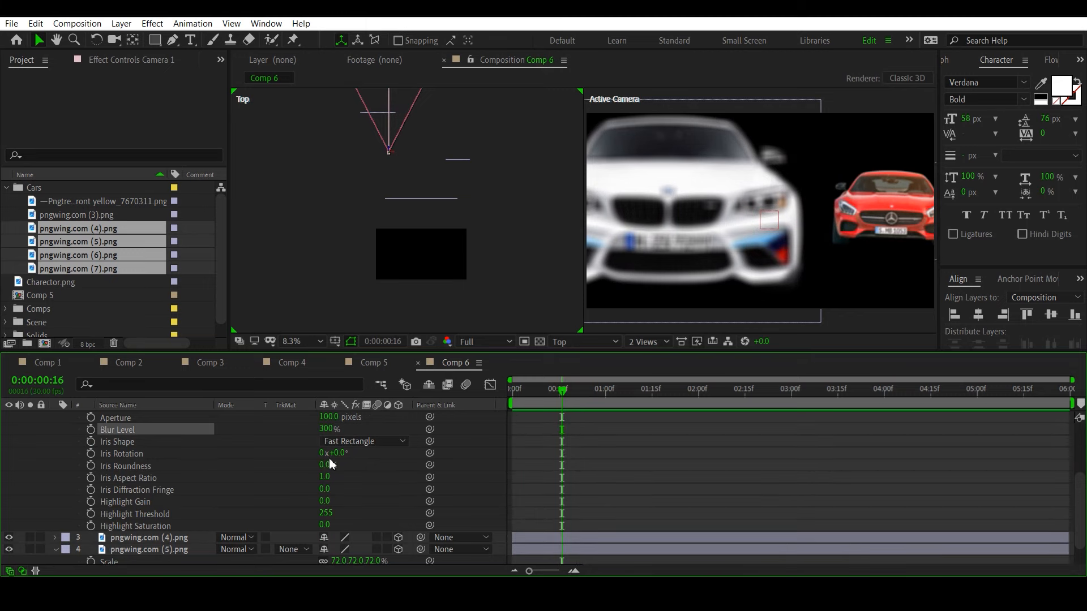
left_click(125, 446)
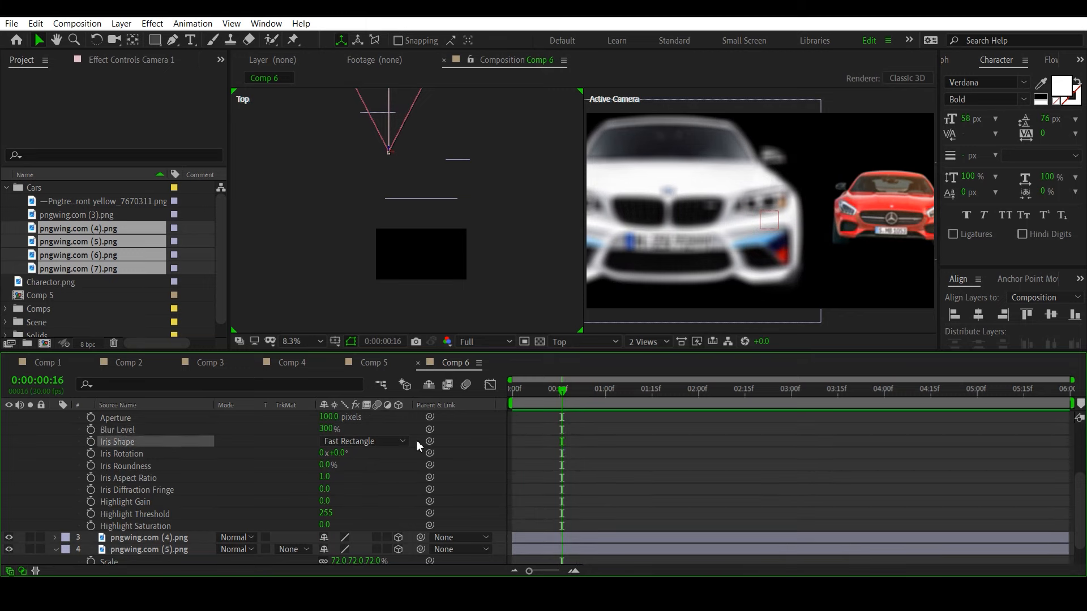
left_click(396, 439)
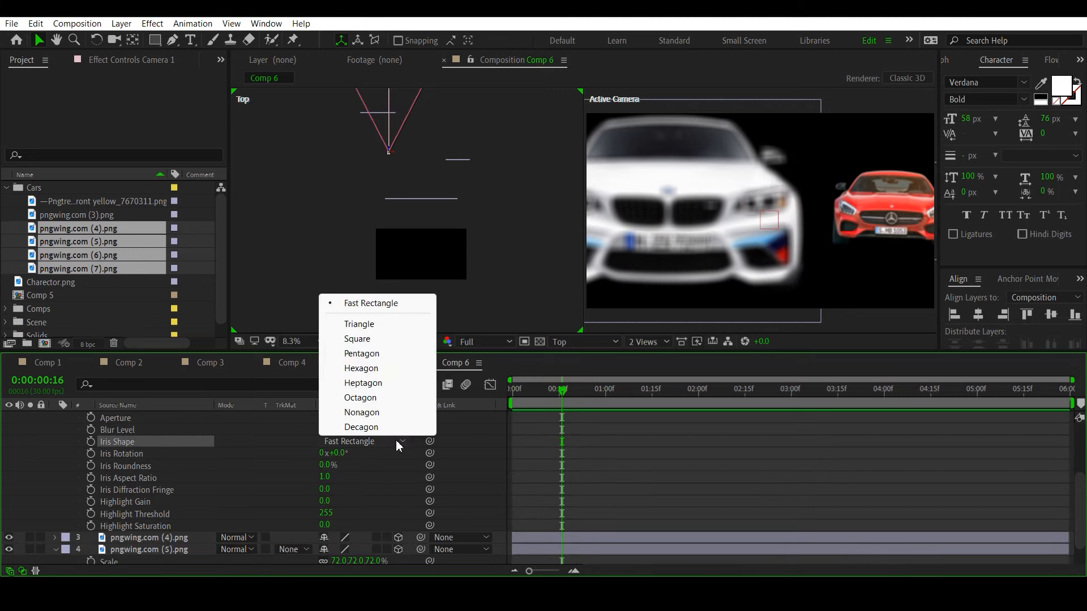
left_click(361, 369)
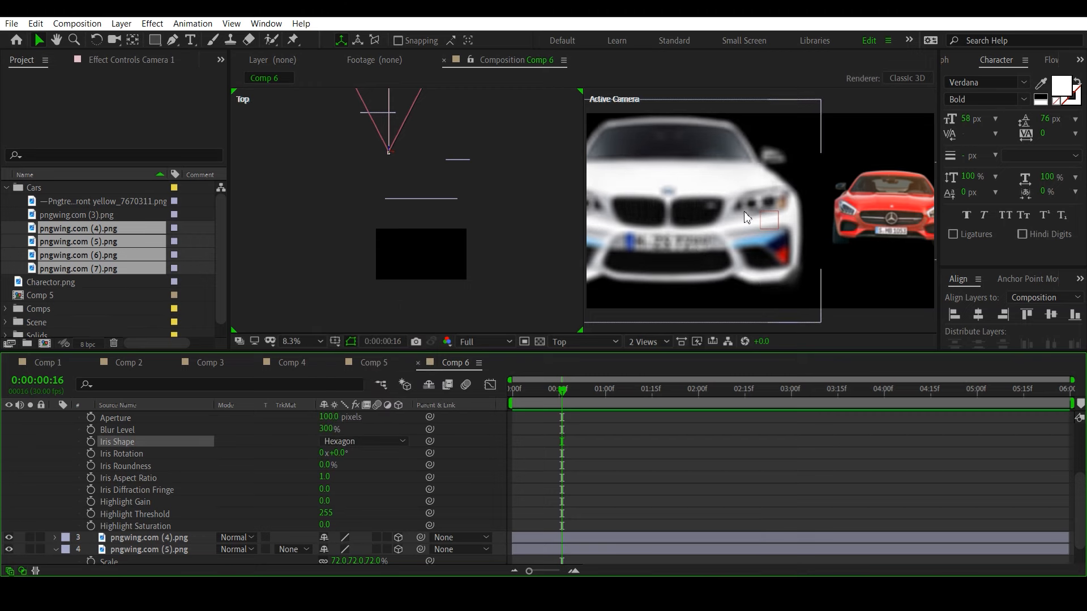
left_click(368, 442)
left_click(378, 304)
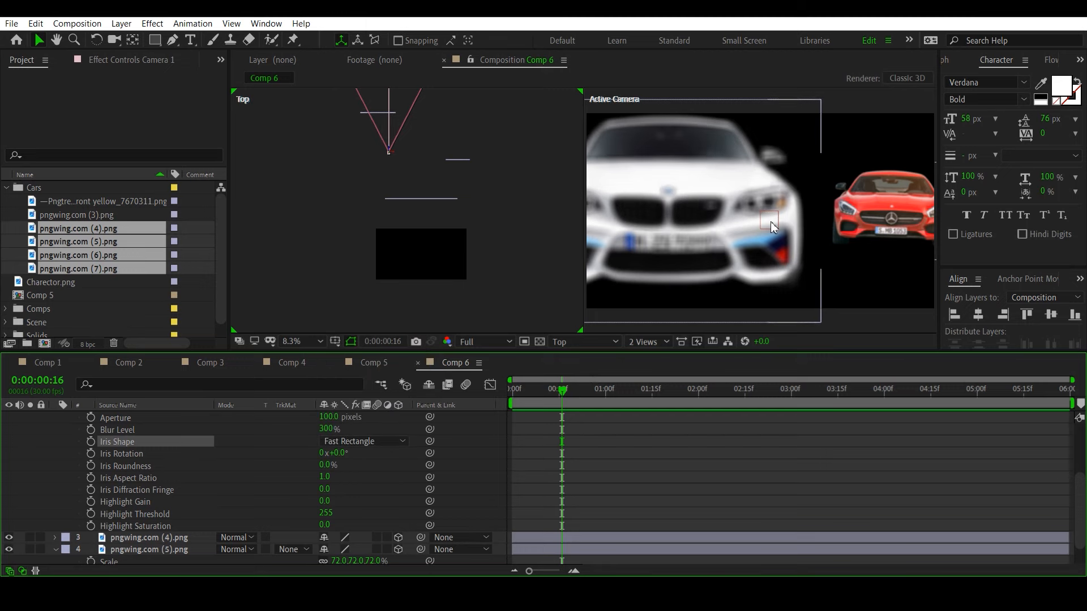
Try the Hexagon and Decagon iris shapes on the blurred white car and restore Fast Rectangle.
left_click(390, 442)
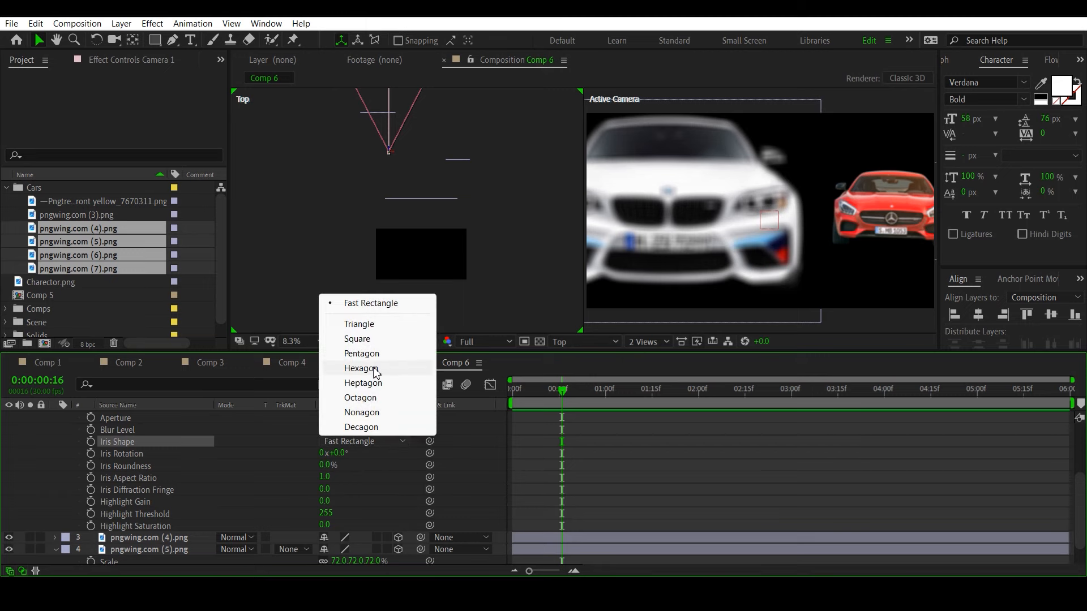
left_click(375, 368)
left_click(401, 438)
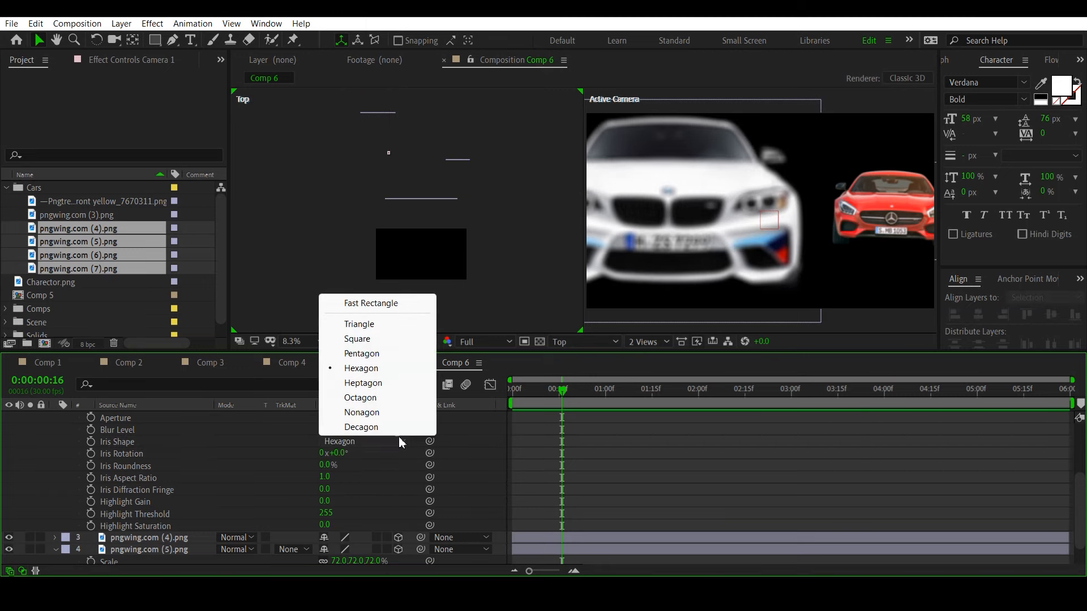
left_click(373, 428)
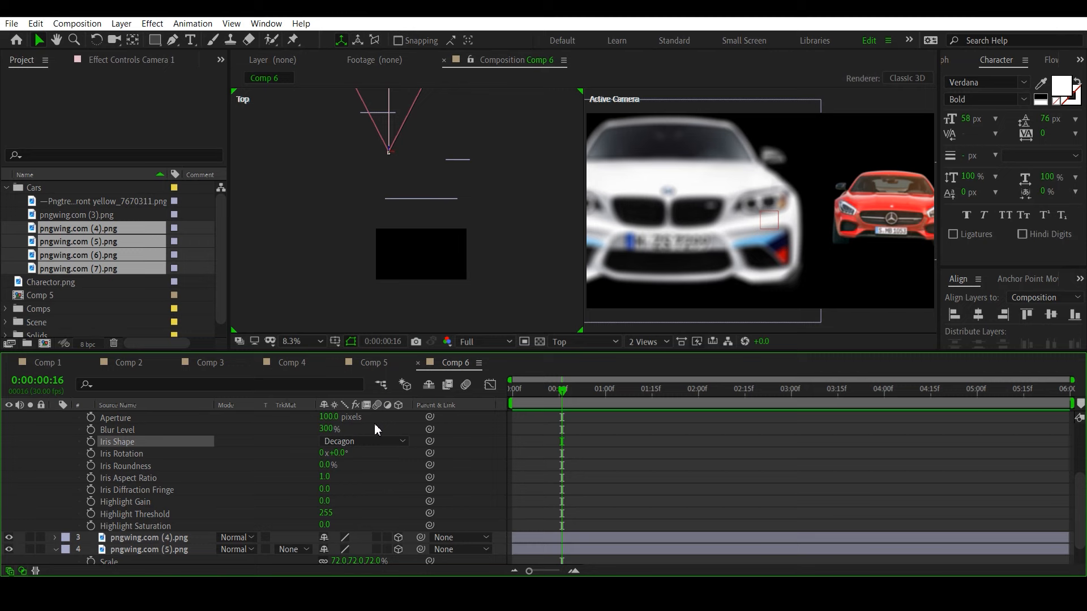
left_click(379, 441)
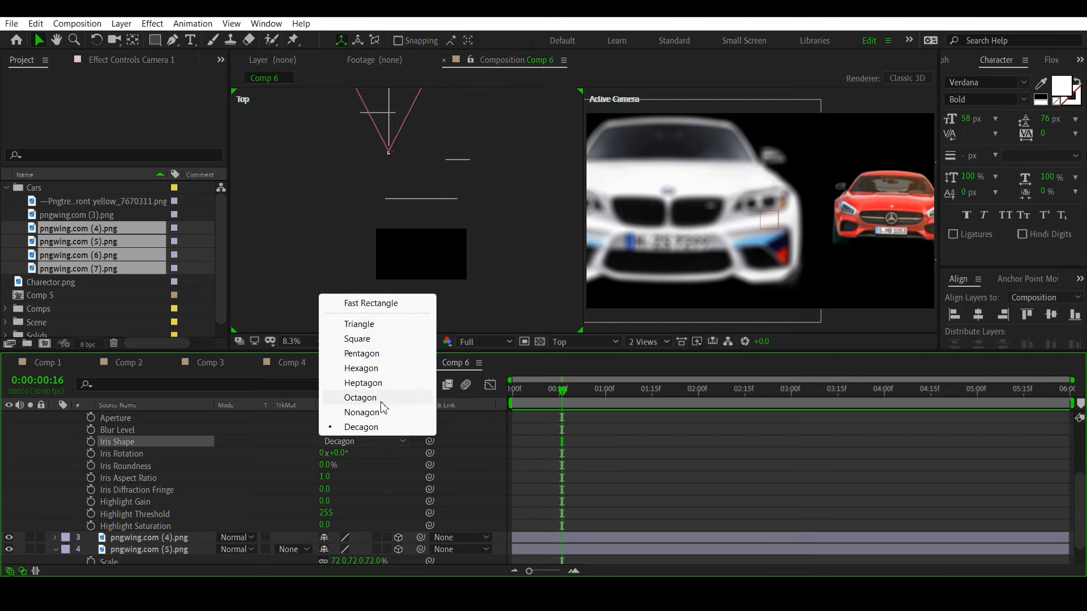
left_click(371, 304)
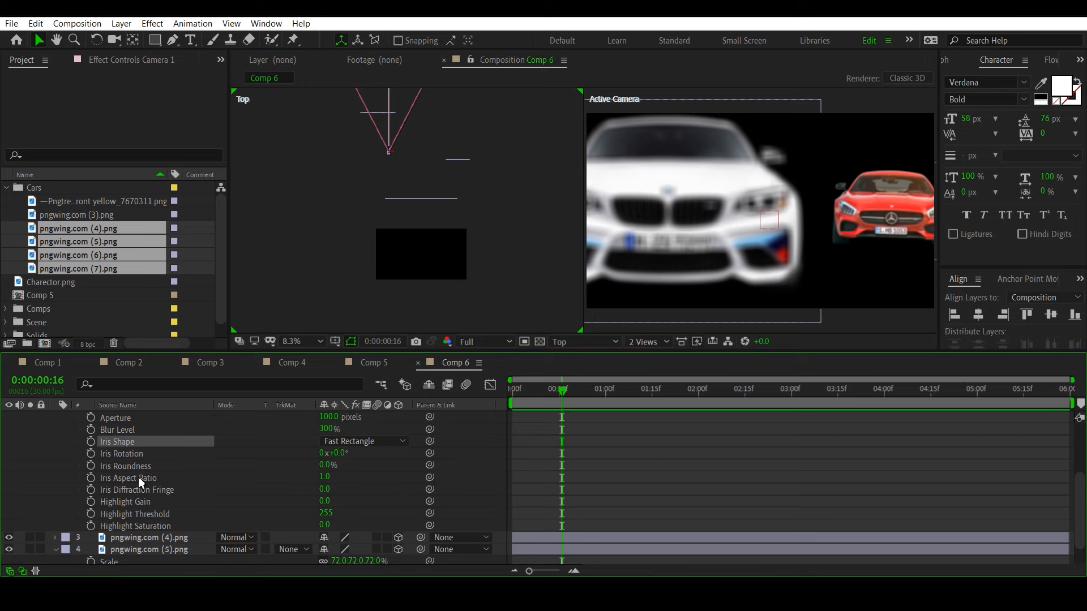
Examine the Iris Rotation and Iris Roundness settings among Camera 1's options.
left_click(142, 455)
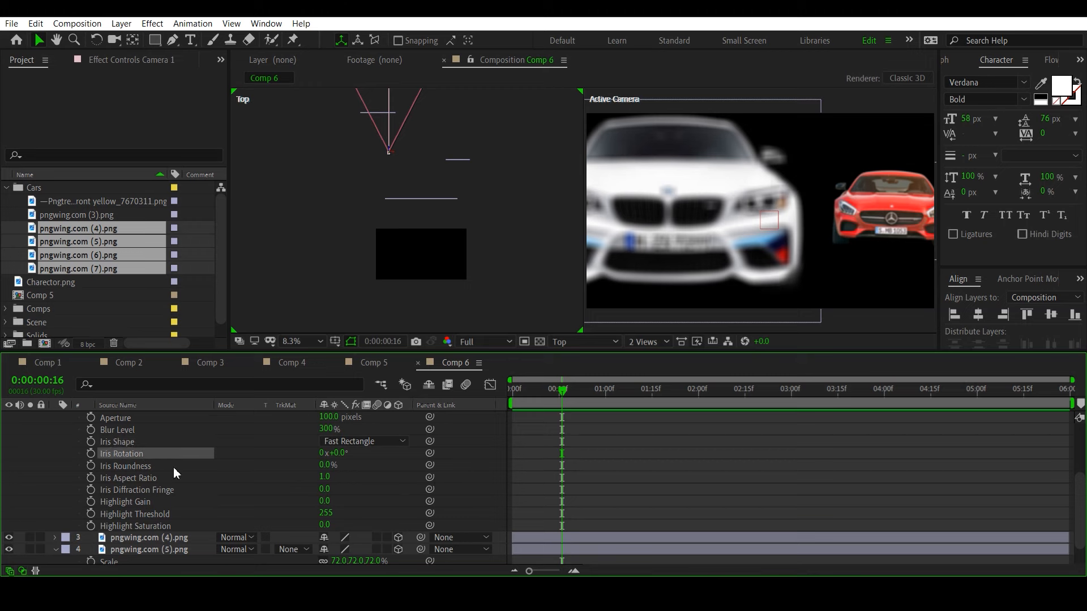
scroll(218, 477, "up", 4)
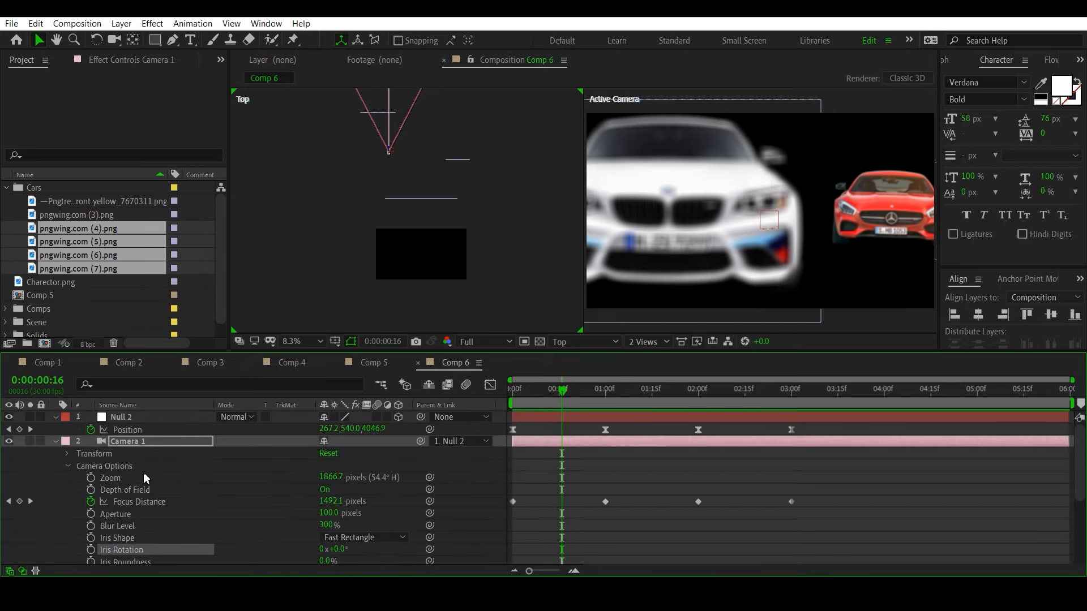
scroll(159, 522, "down", 2)
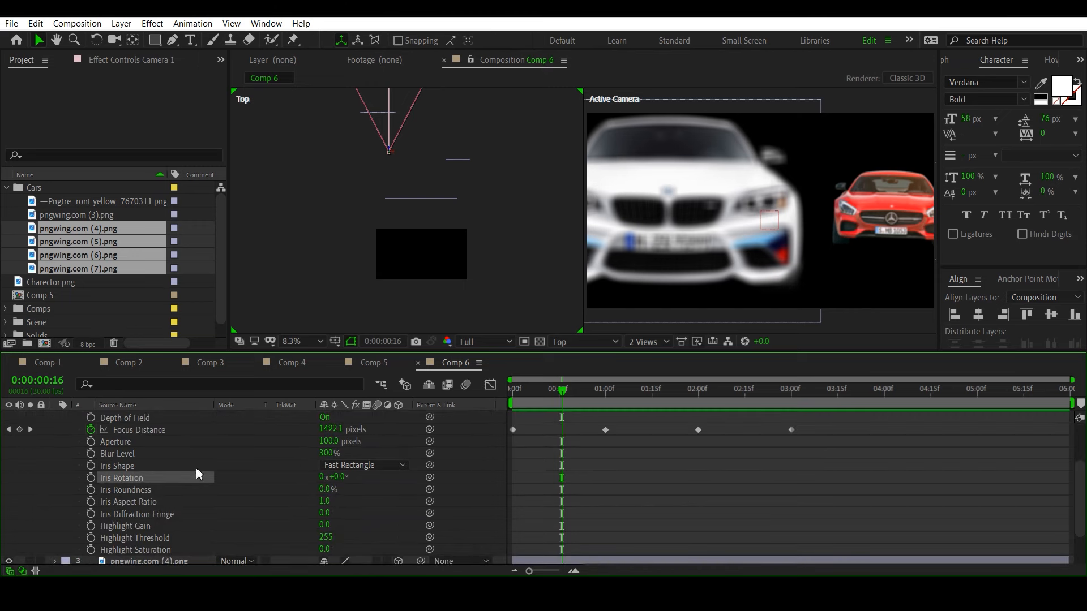
left_click(144, 489)
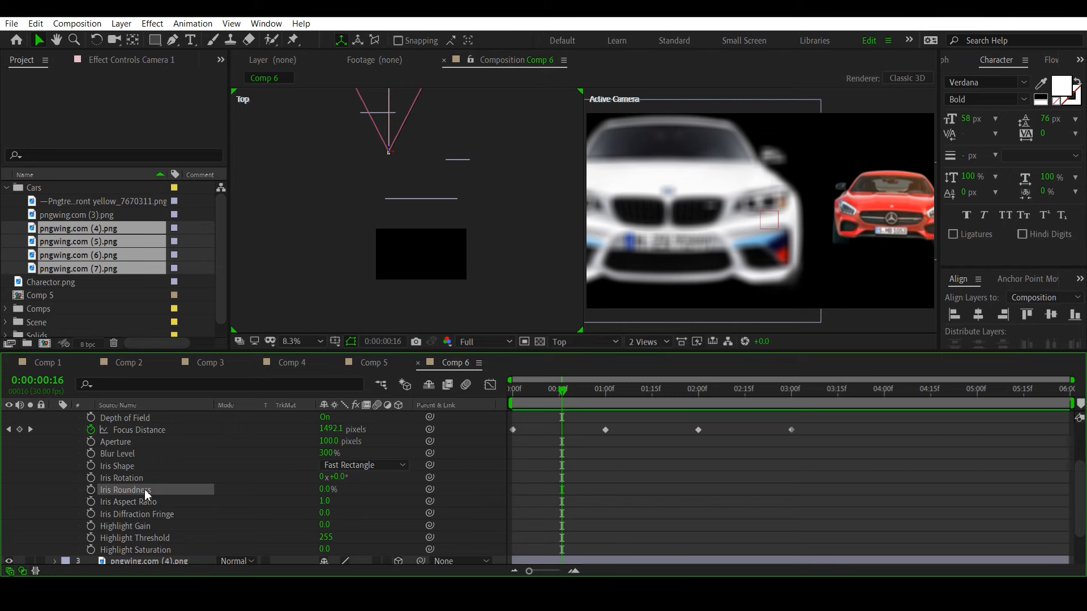
scroll(127, 484, "up", 2)
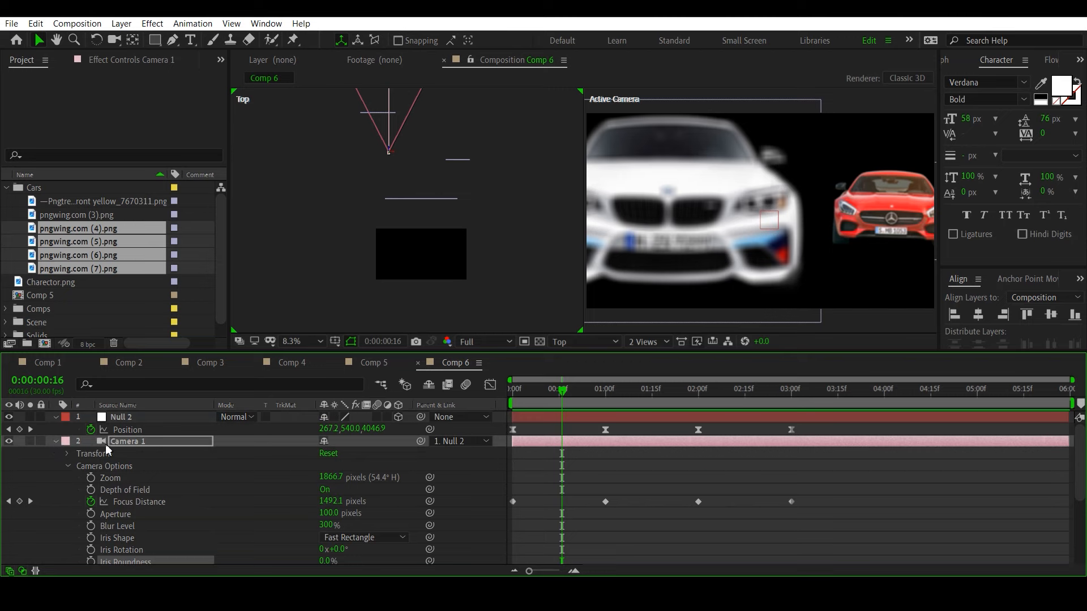
Show only Camera 1's keyframed properties and scrub the camera move from the start to 0:00:01:17.
left_click(120, 442)
key("u")
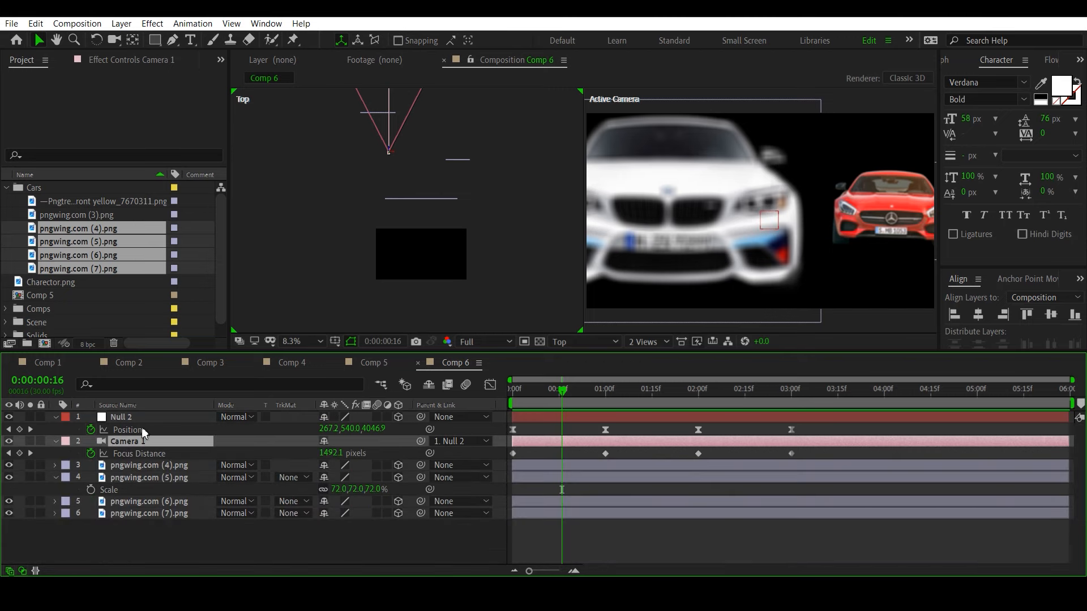
key("Page_Up")
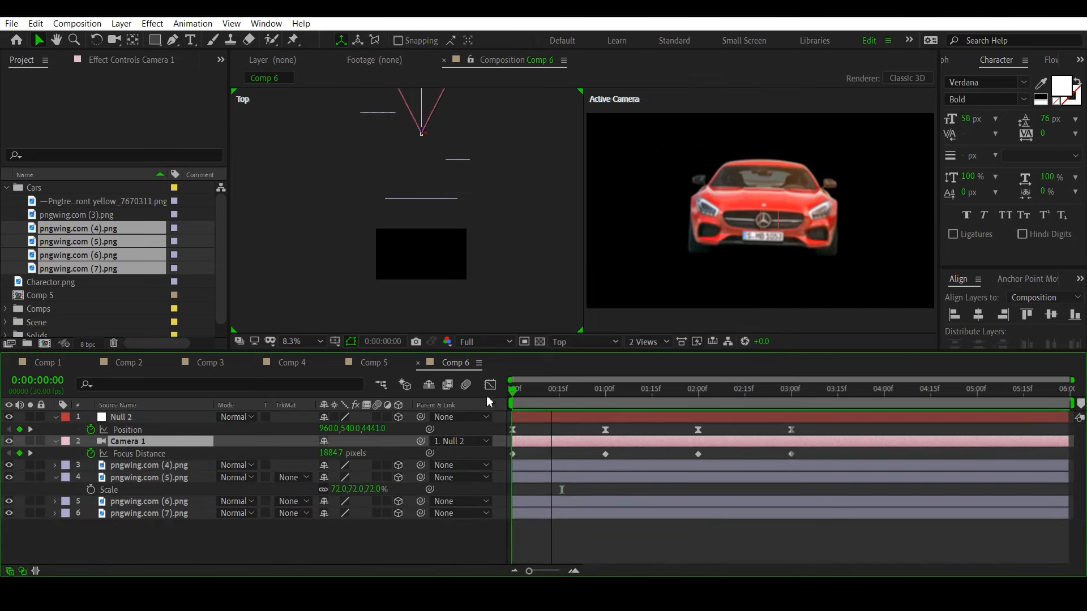
left_click_drag(568, 401, 658, 407)
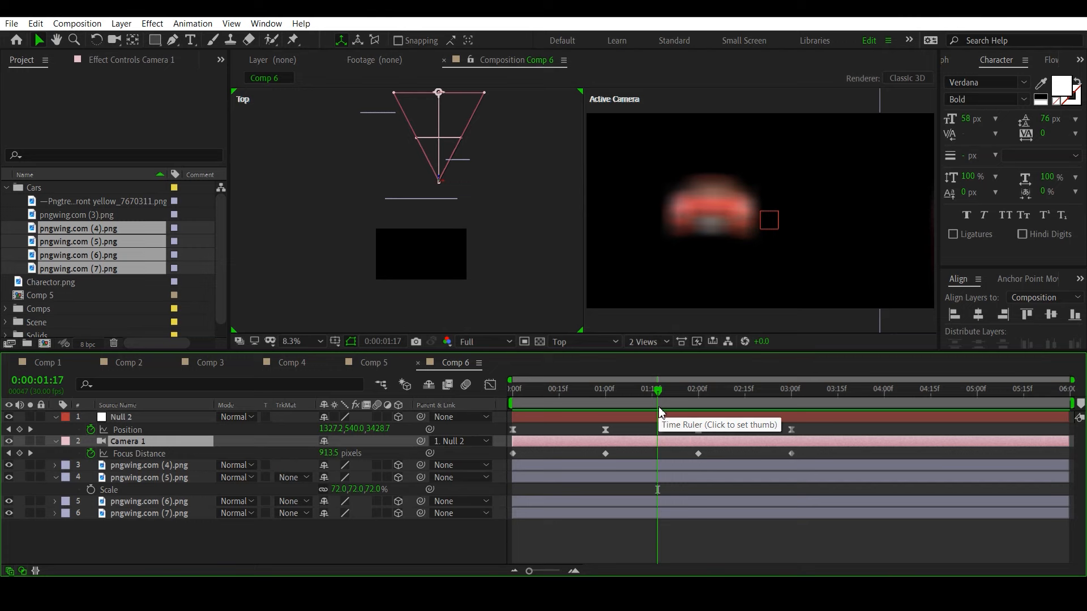
Return to the start of the composition, collapse the properties of all layers and clear the layer selection.
key("Home")
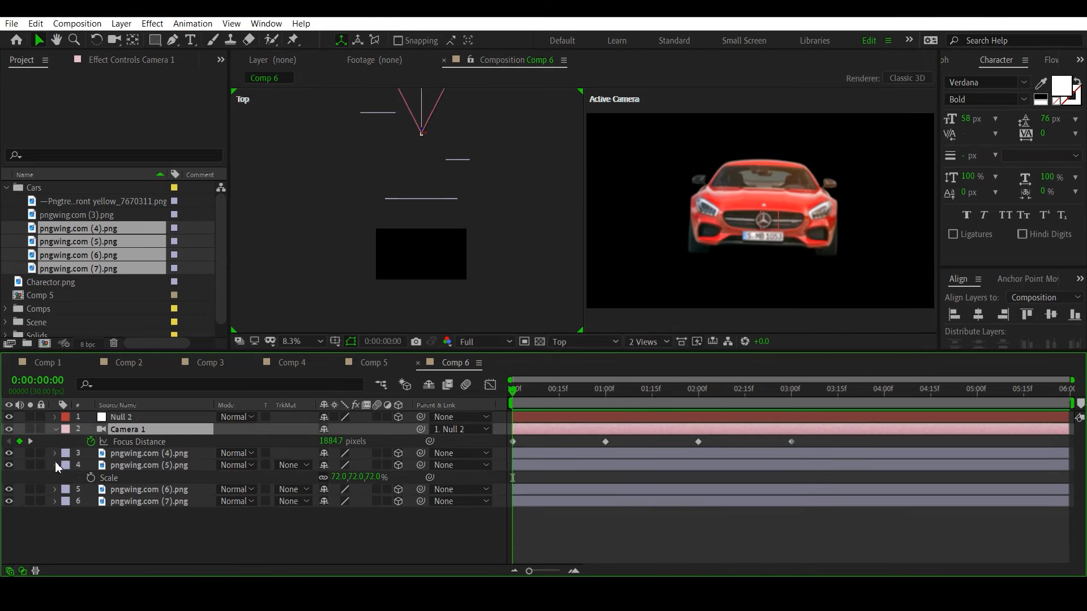
left_click(56, 462)
left_click(54, 430)
left_click(67, 510)
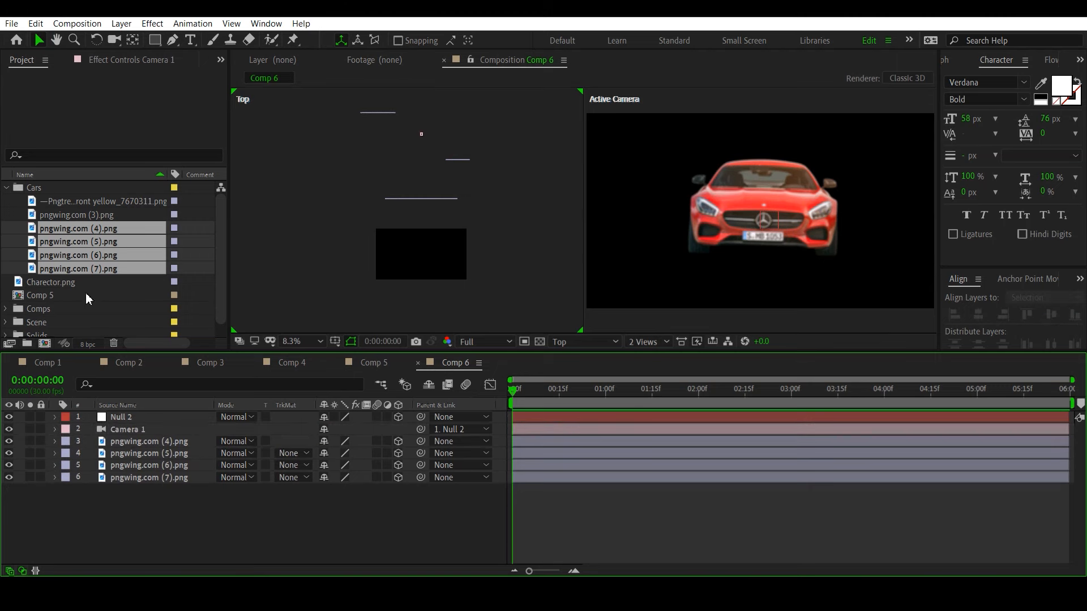
Add the yellow car image to Comp 6 directly below Camera 1 and scrub the camera move to 0:00:02:12.
left_click(112, 215)
left_click_drag(94, 205, 187, 437)
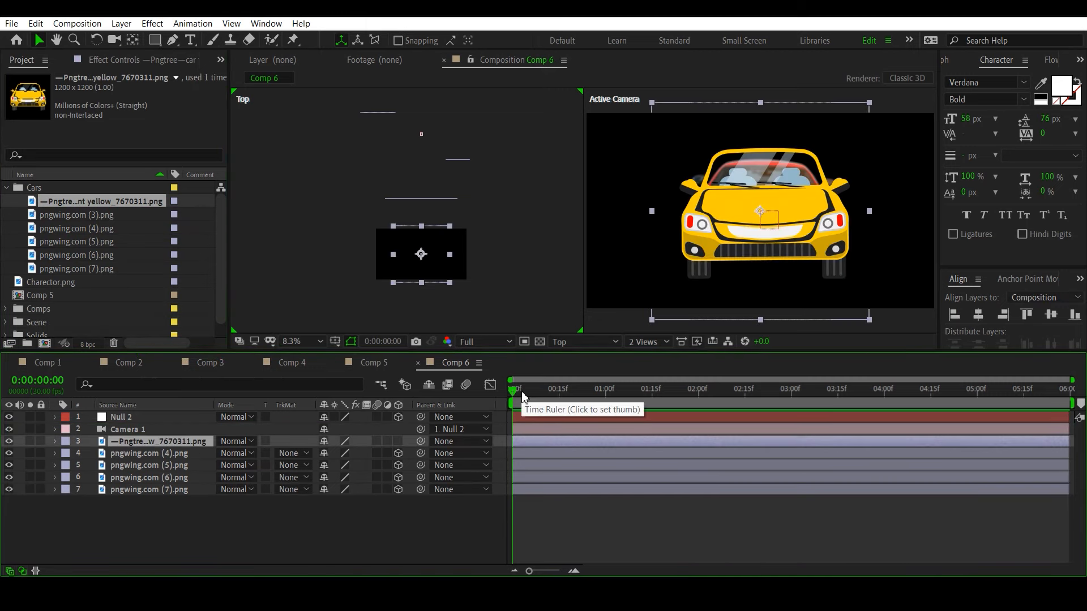
left_click_drag(522, 393, 734, 405)
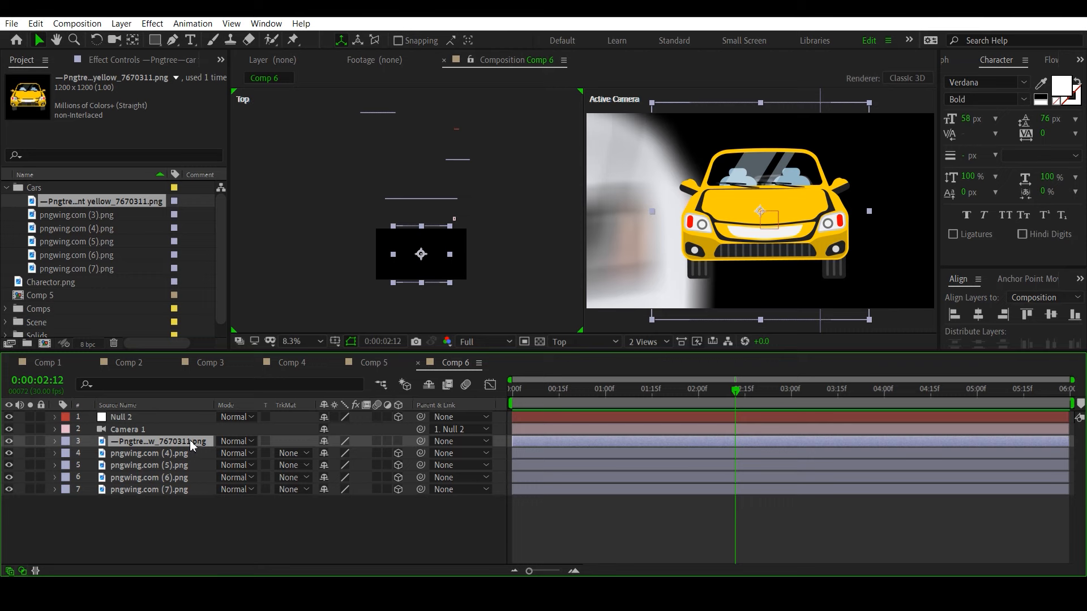
Try the yellow car as a 3D layer, preview the move from the start to 0:00:02:14, and switch it back to 2D.
left_click(396, 441)
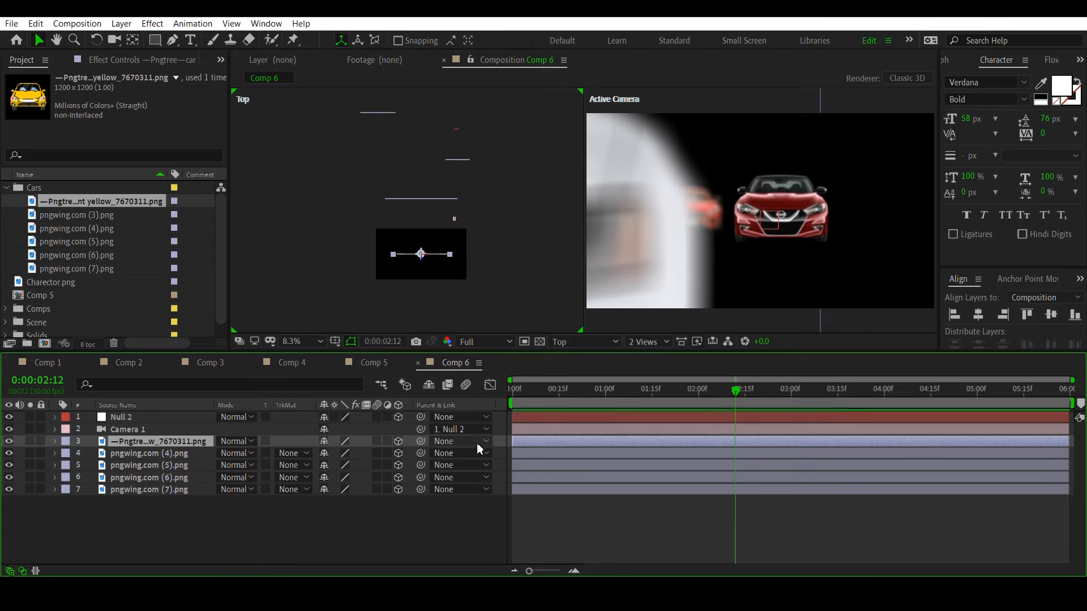
key("Home")
key("space")
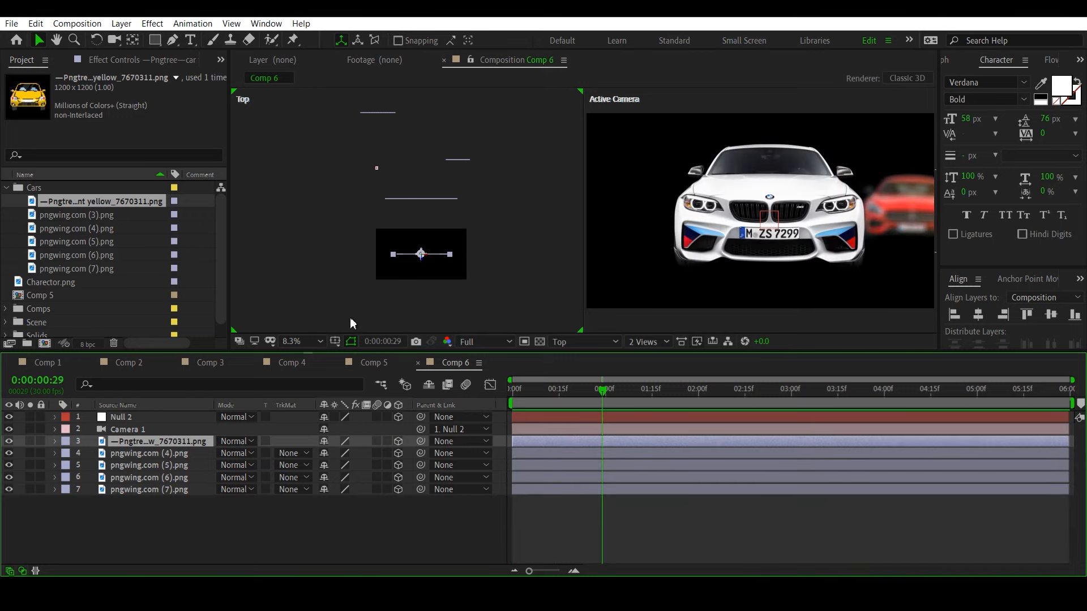
left_click_drag(605, 392, 742, 439)
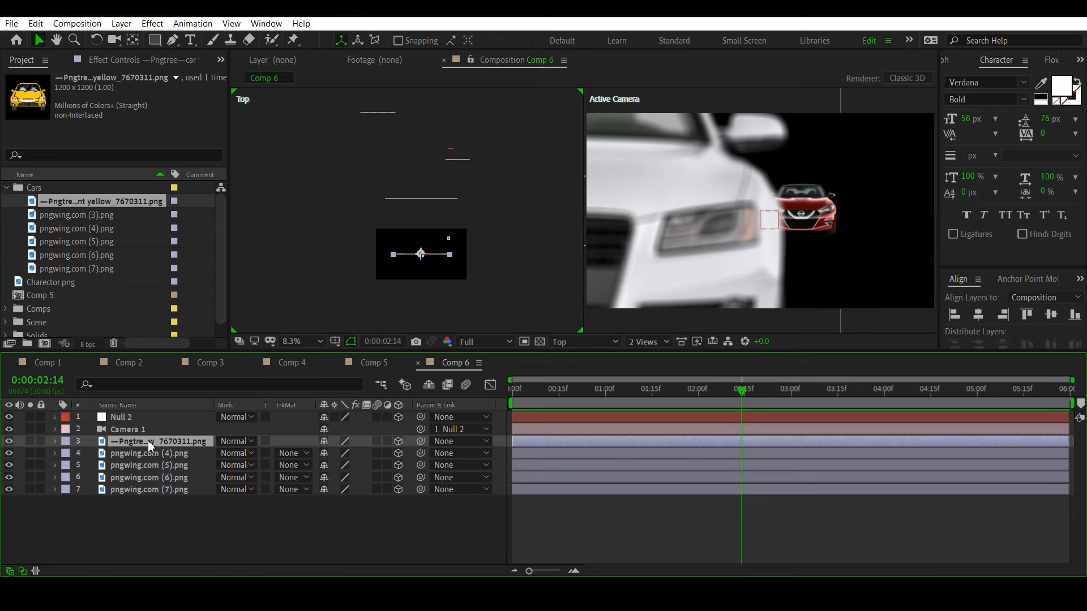
left_click(398, 441)
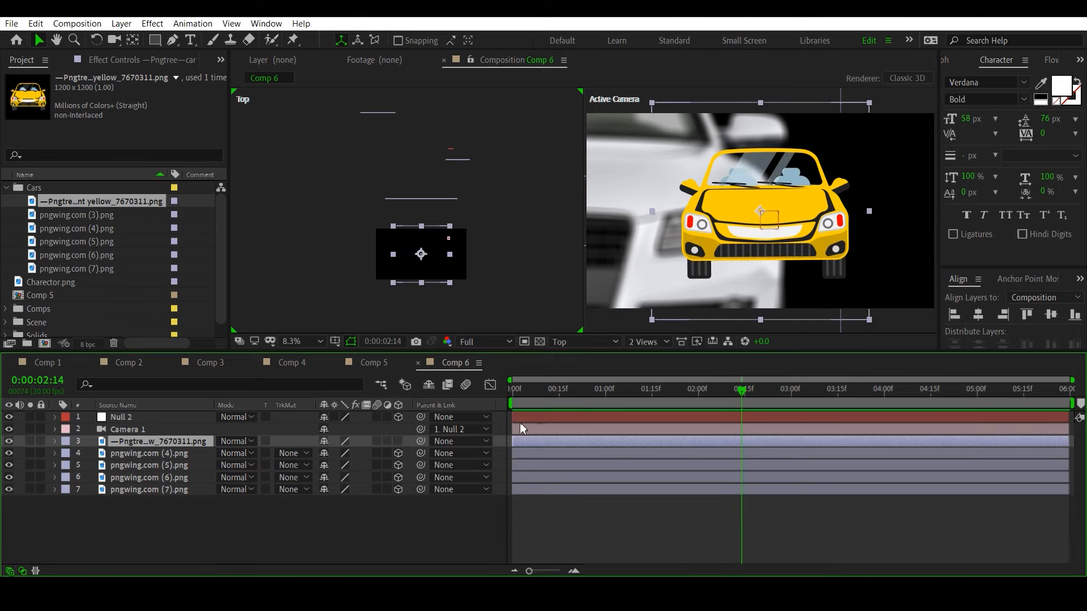
Hide the yellow car layer and scrub the camera move from the start to 0:00:02:28.
left_click(8, 442)
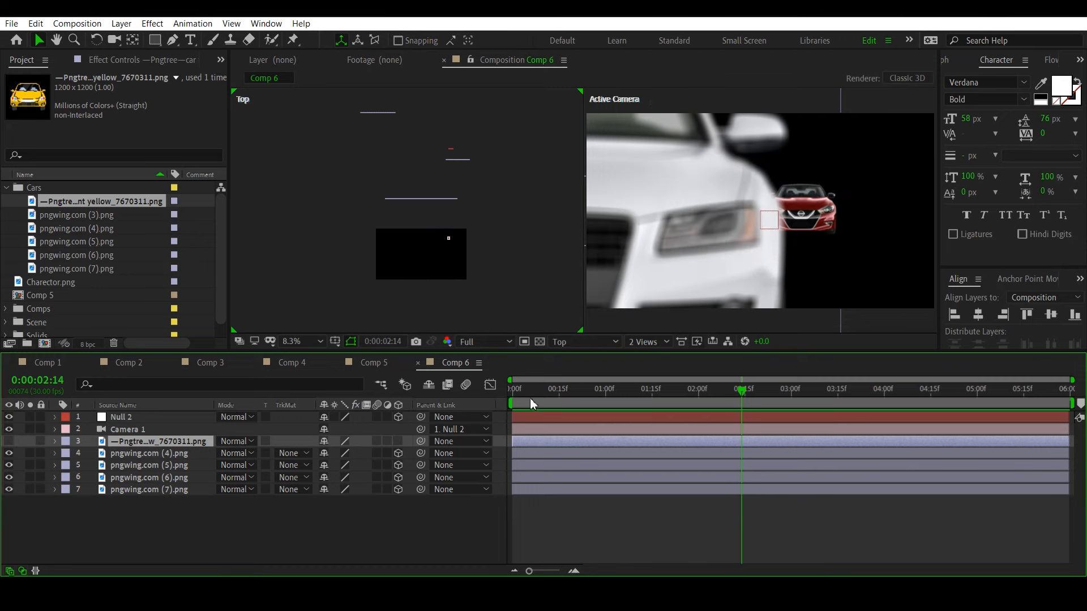
left_click_drag(547, 392, 396, 409)
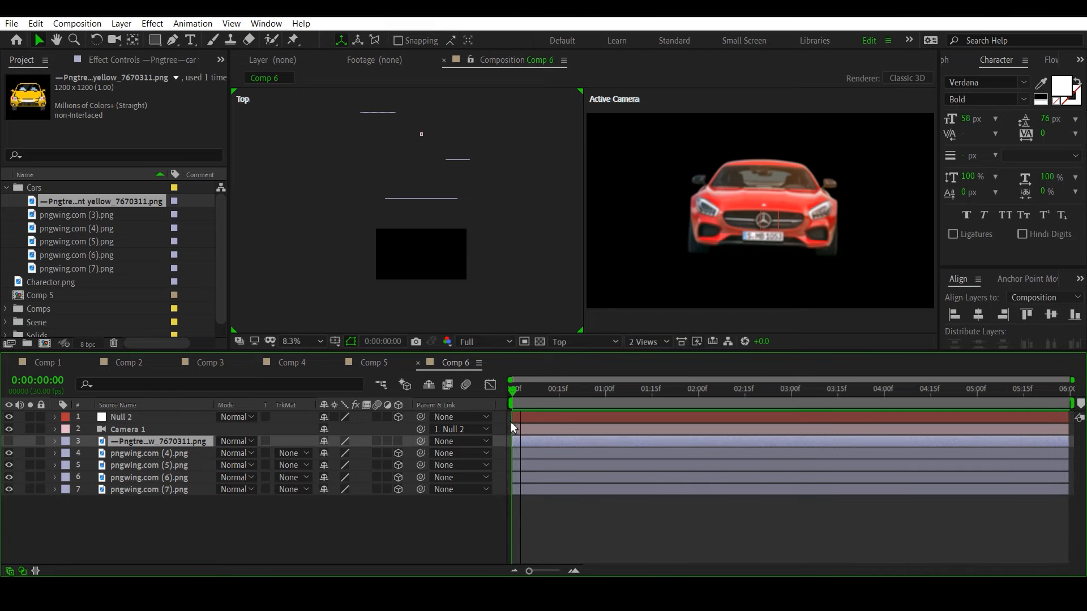
left_click_drag(511, 421, 786, 443)
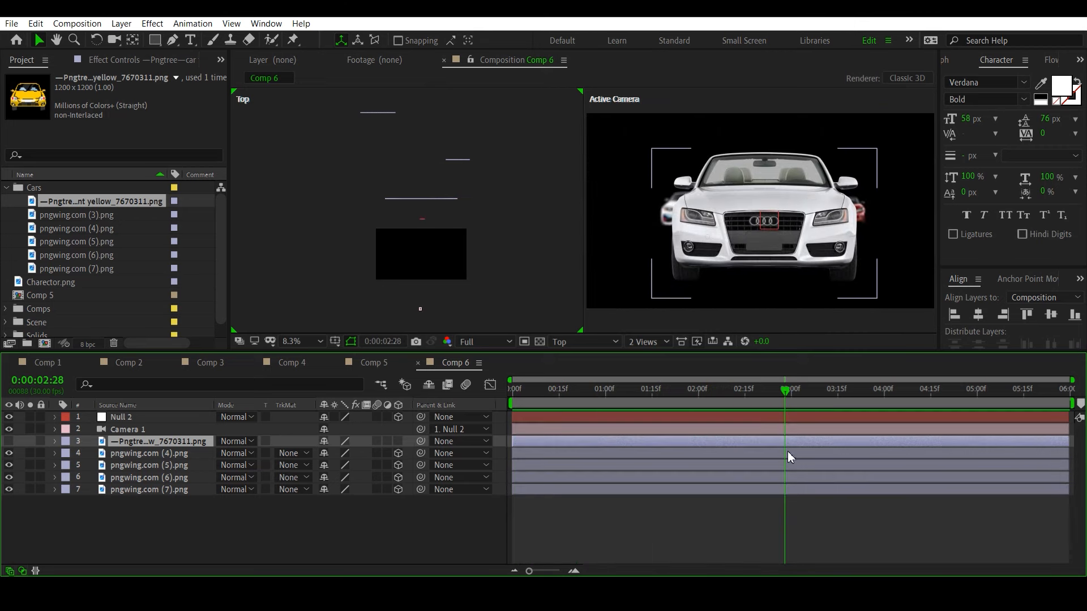